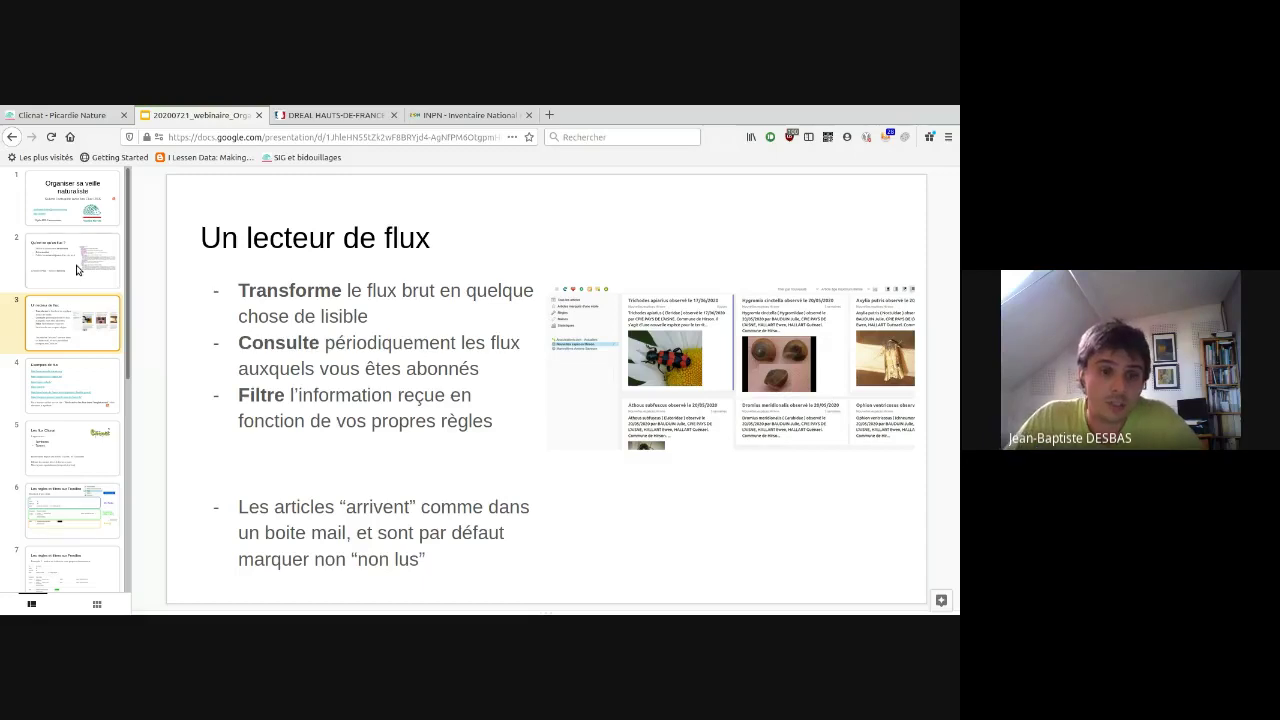
# - Review the presentation's title slide and the "Un lecteur de flux" slide, ending on the "Exemples de flux" slide
pyautogui.click(80, 268)
pyautogui.click(79, 321)
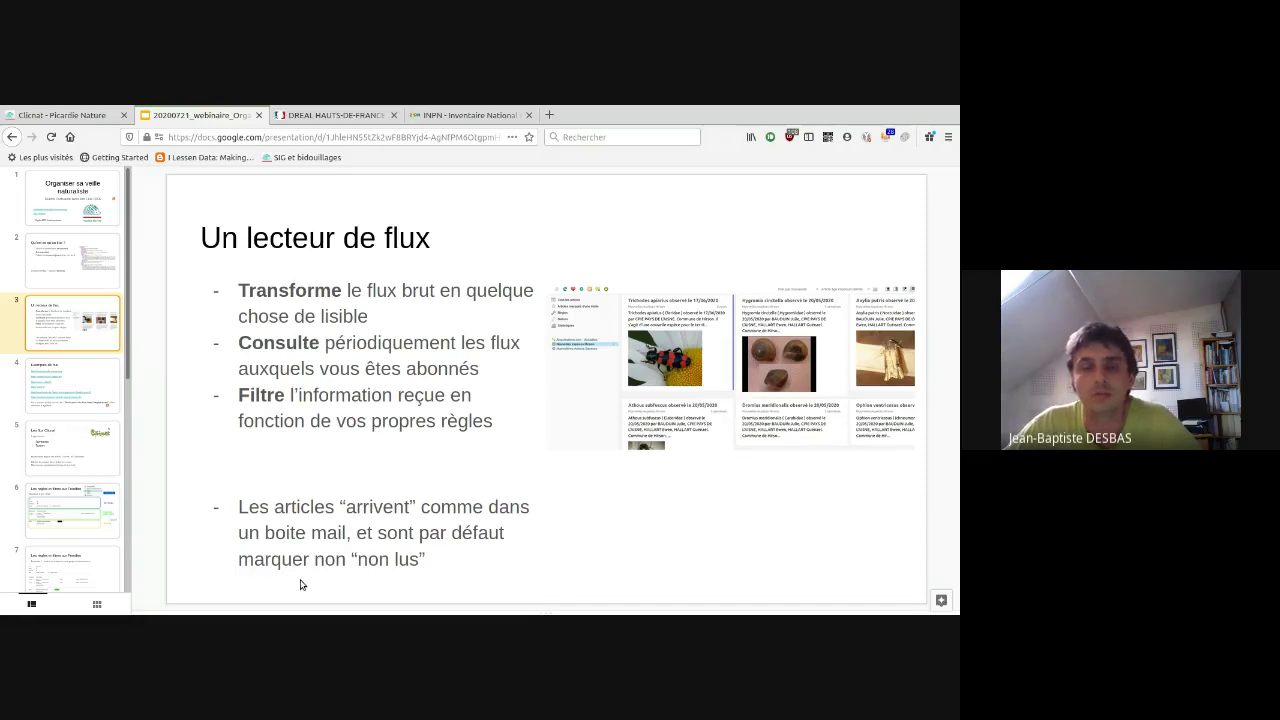
pyautogui.click(97, 224)
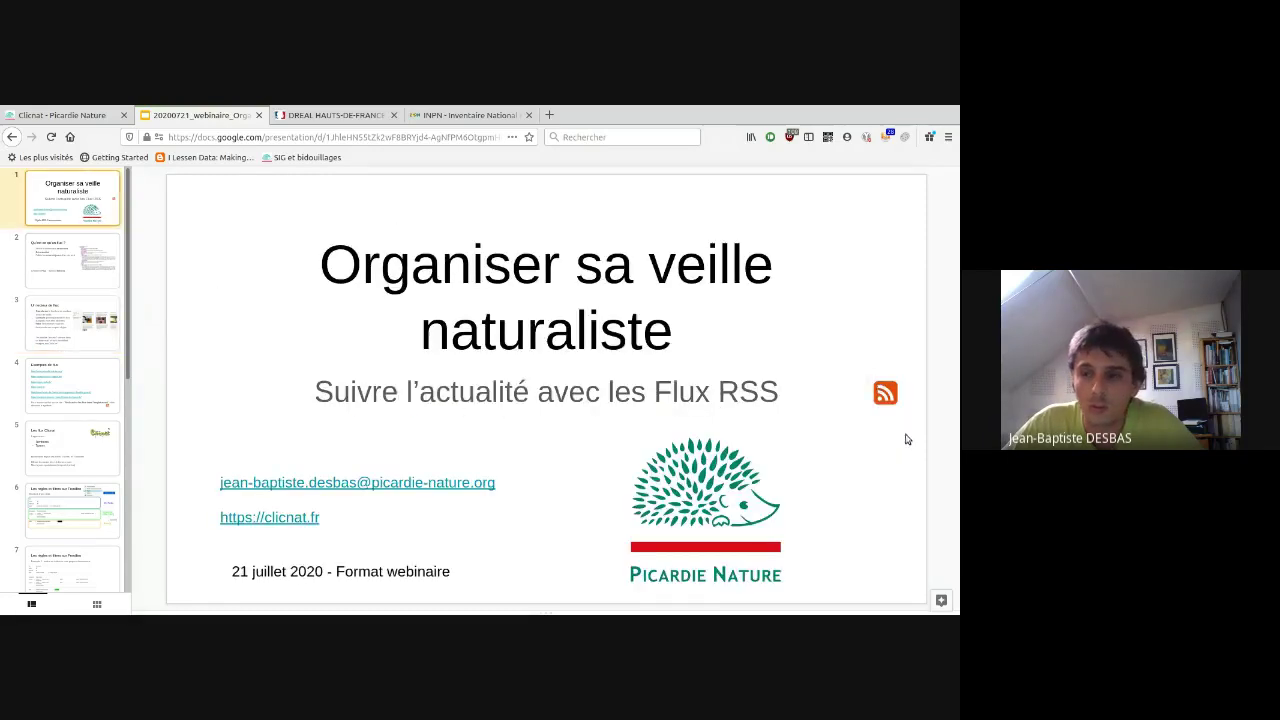
pyautogui.click(88, 396)
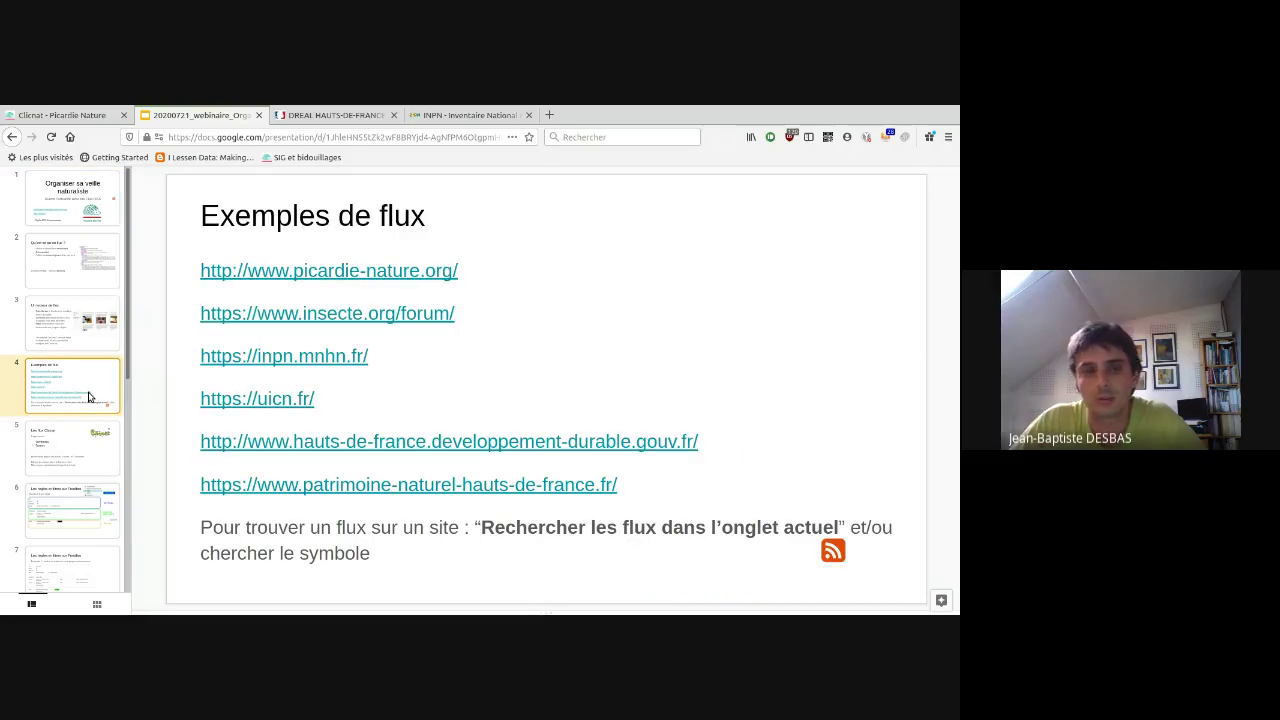
pyautogui.click(94, 321)
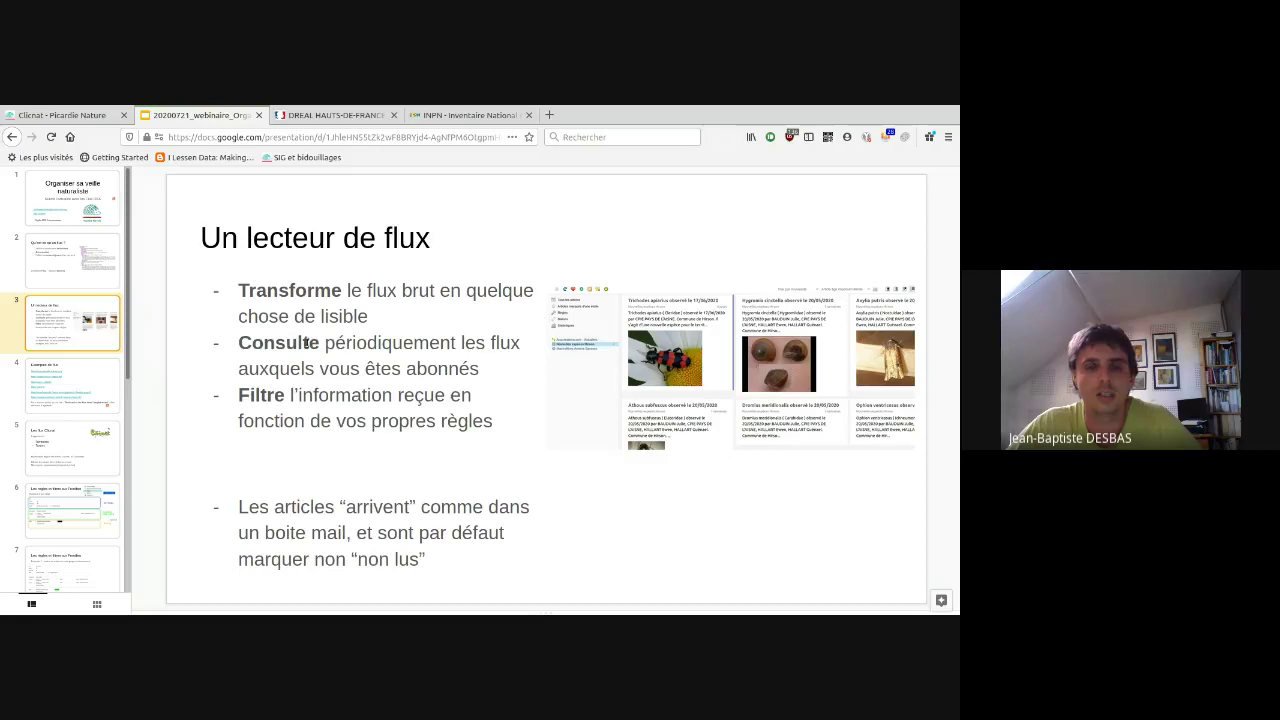
pyautogui.click(92, 389)
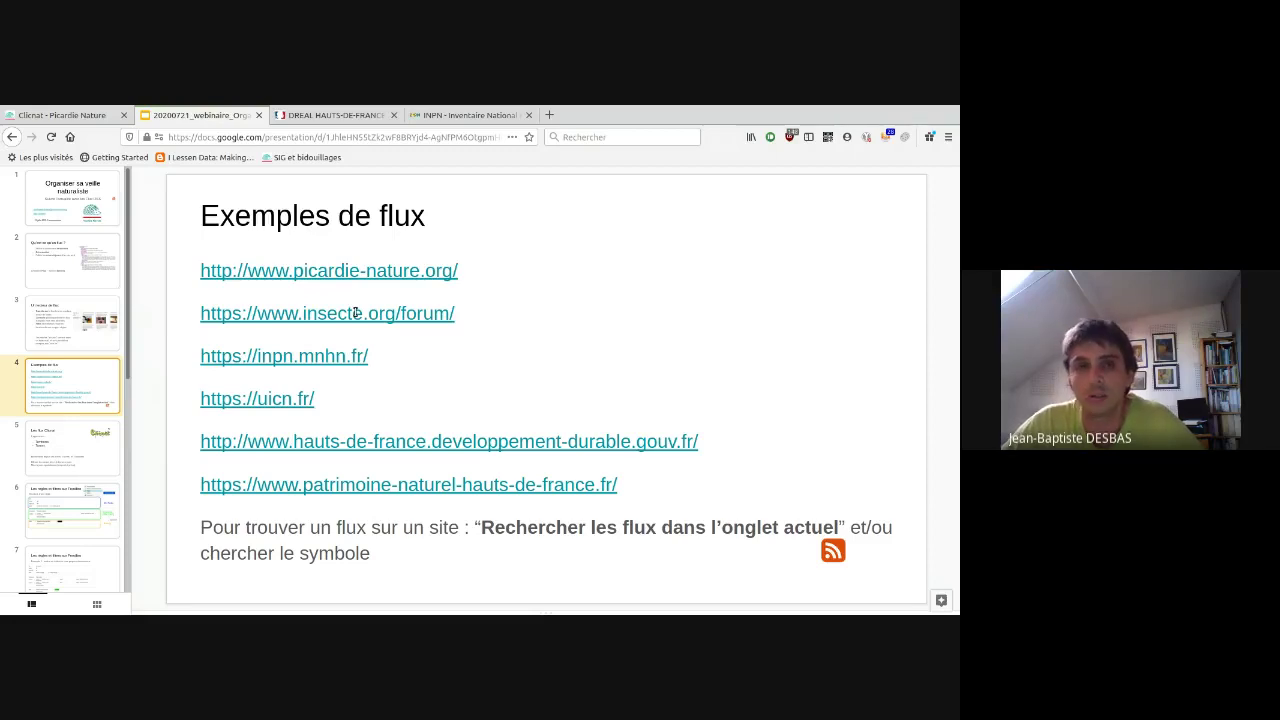
pyautogui.click(549, 117)
pyautogui.write('www.picardie-nature.org')
pyautogui.press('Return')
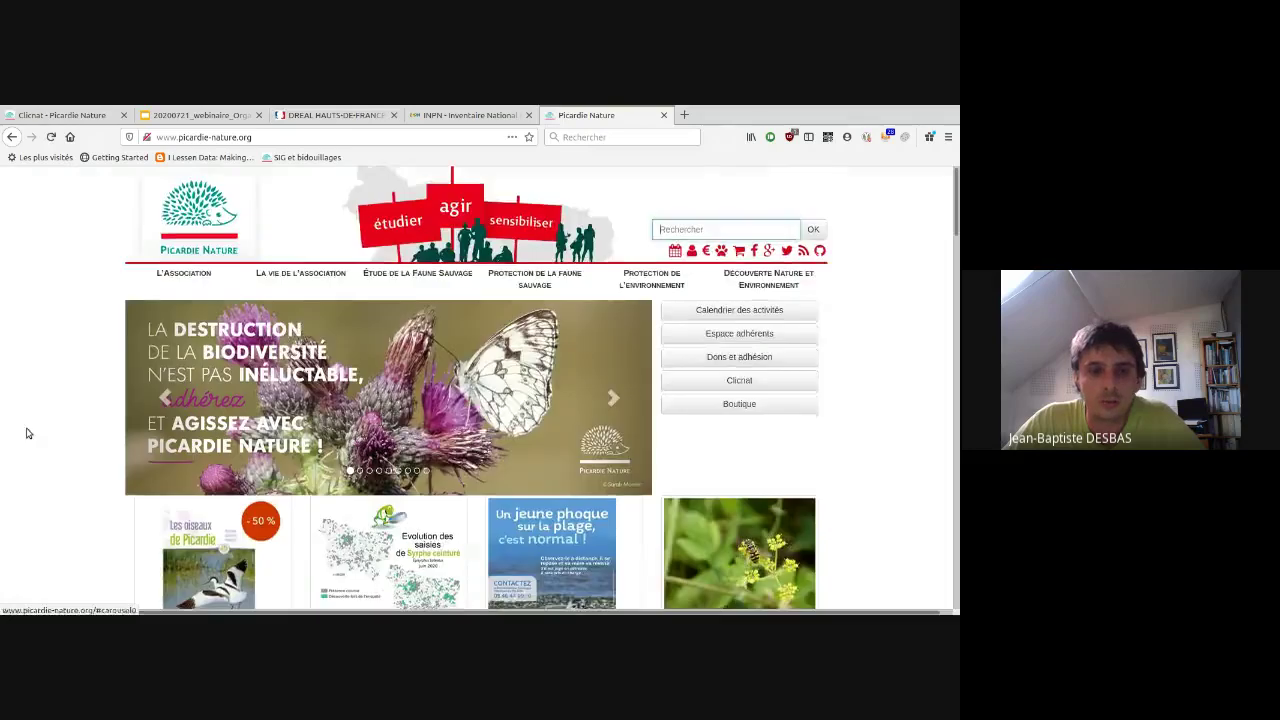
pyautogui.scroll(-3, 28, 433)
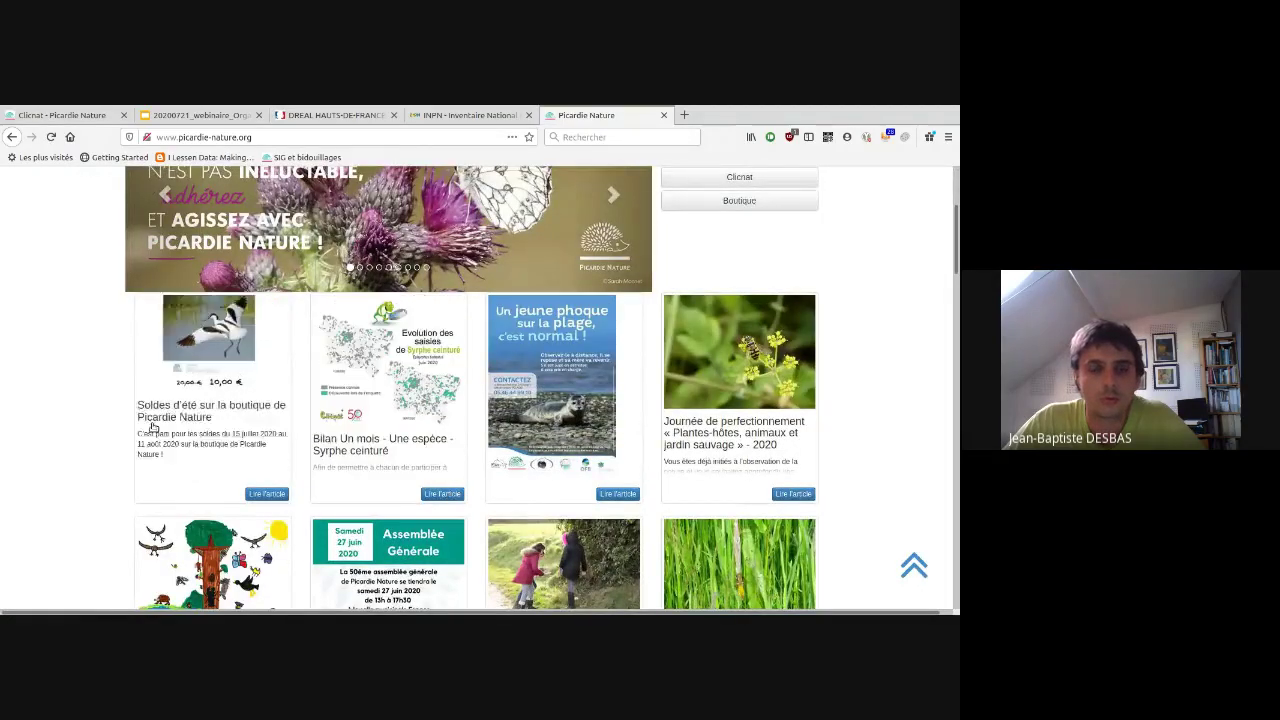
pyautogui.scroll(-2, 153, 427)
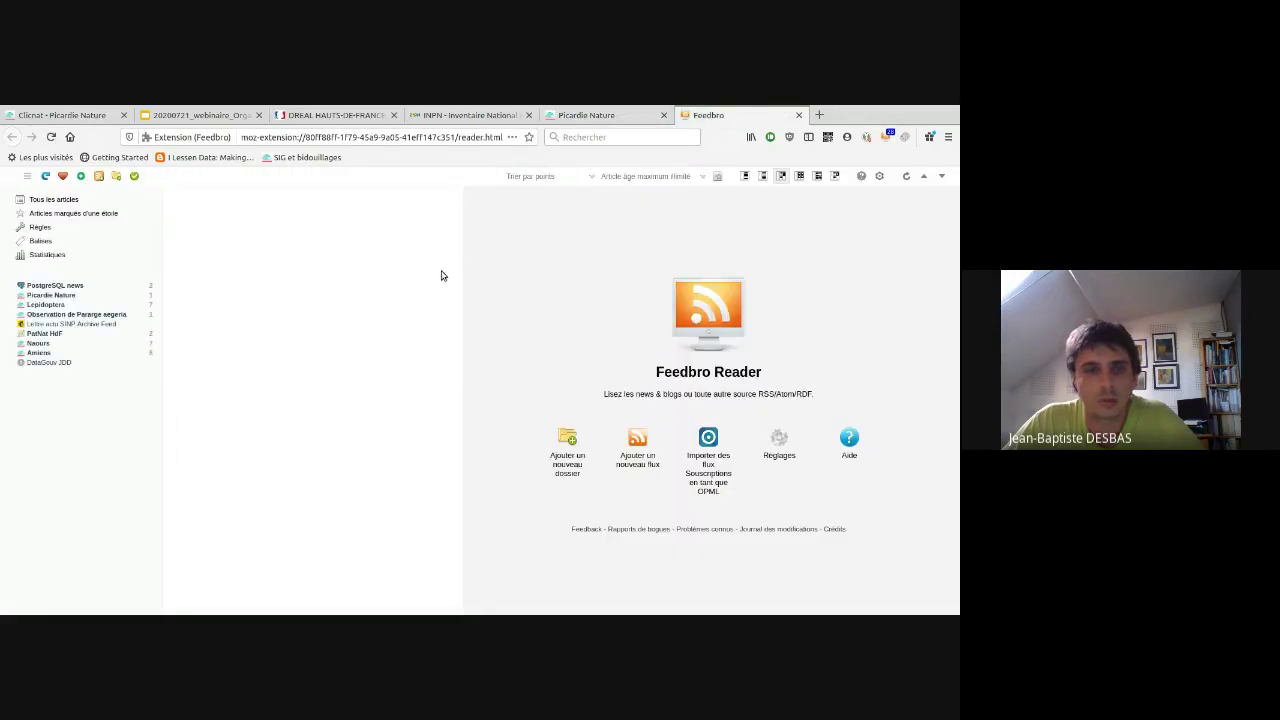
# - Open the Picardie Nature feed in the Feedbro reader and view several of its articles, ending on the summer sale article
pyautogui.click(55, 296)
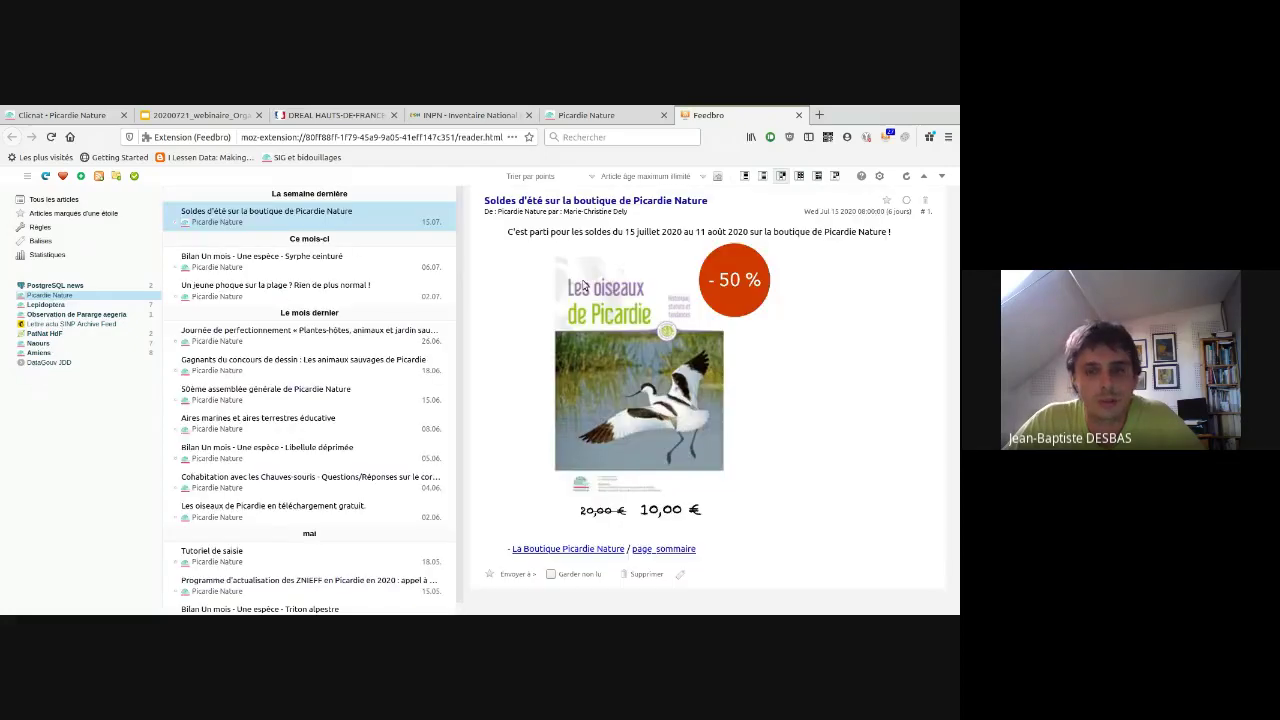
pyautogui.click(335, 260)
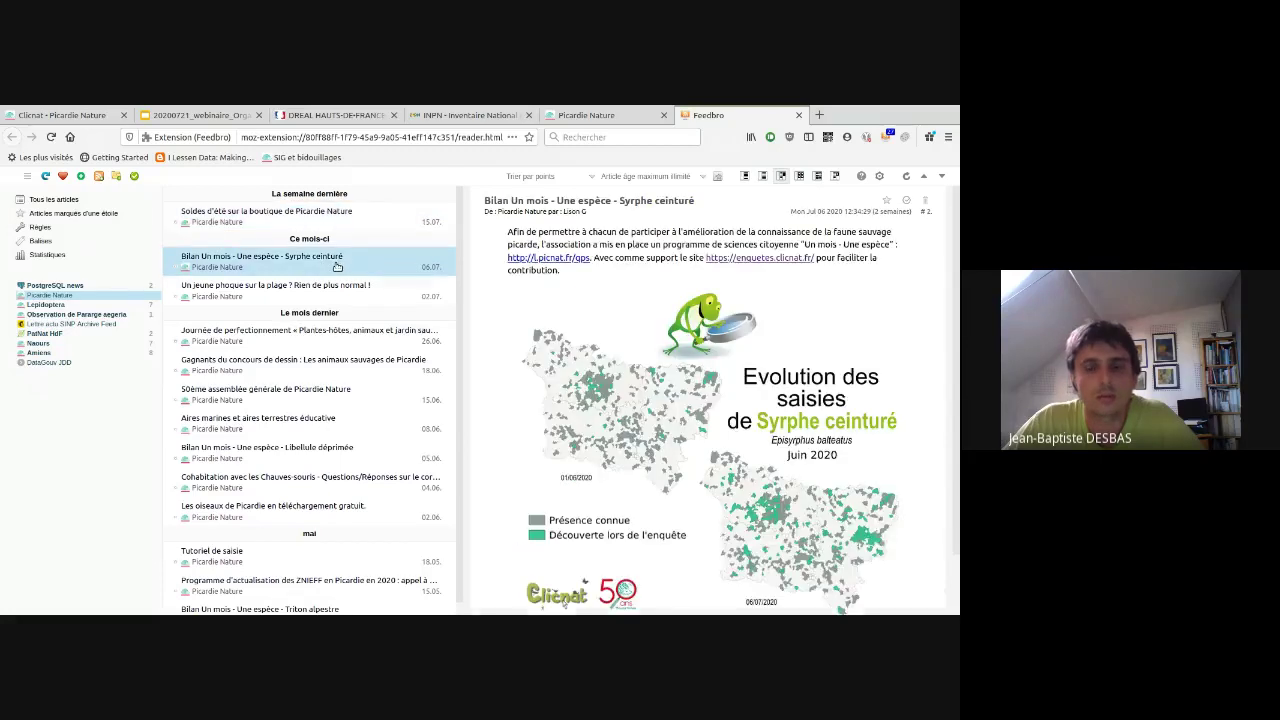
pyautogui.click(306, 292)
pyautogui.click(301, 344)
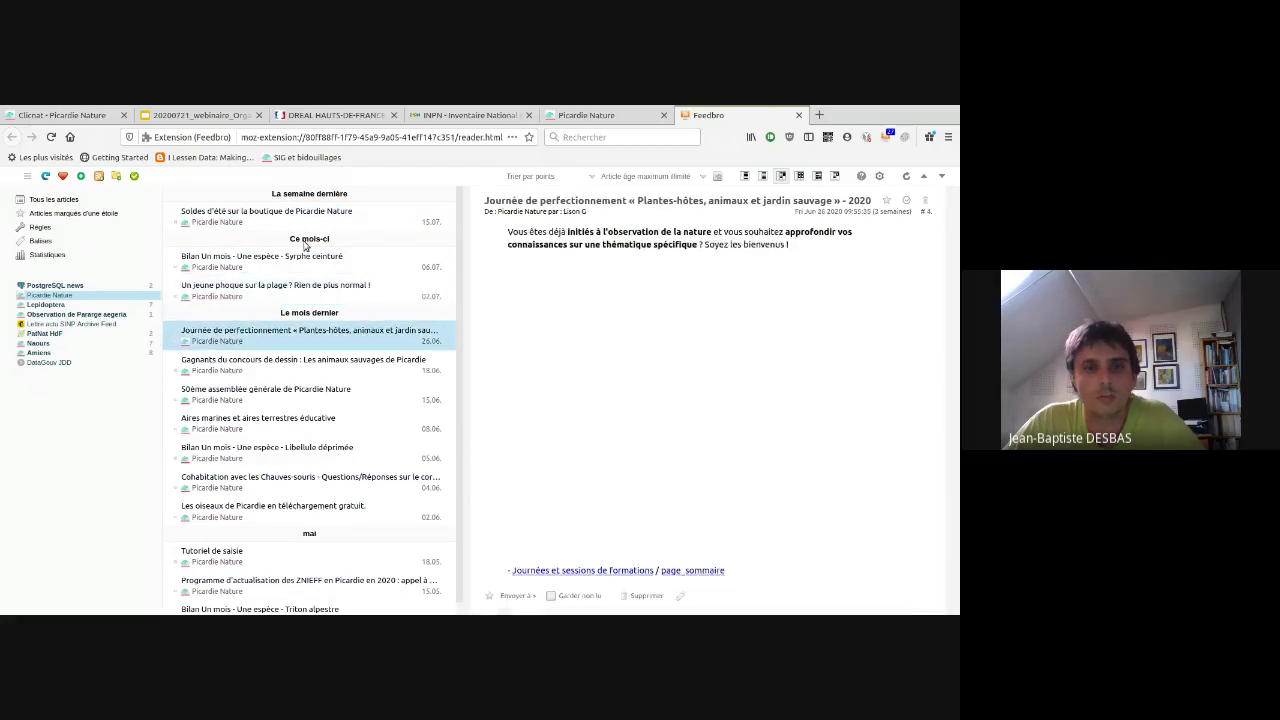
pyautogui.click(306, 214)
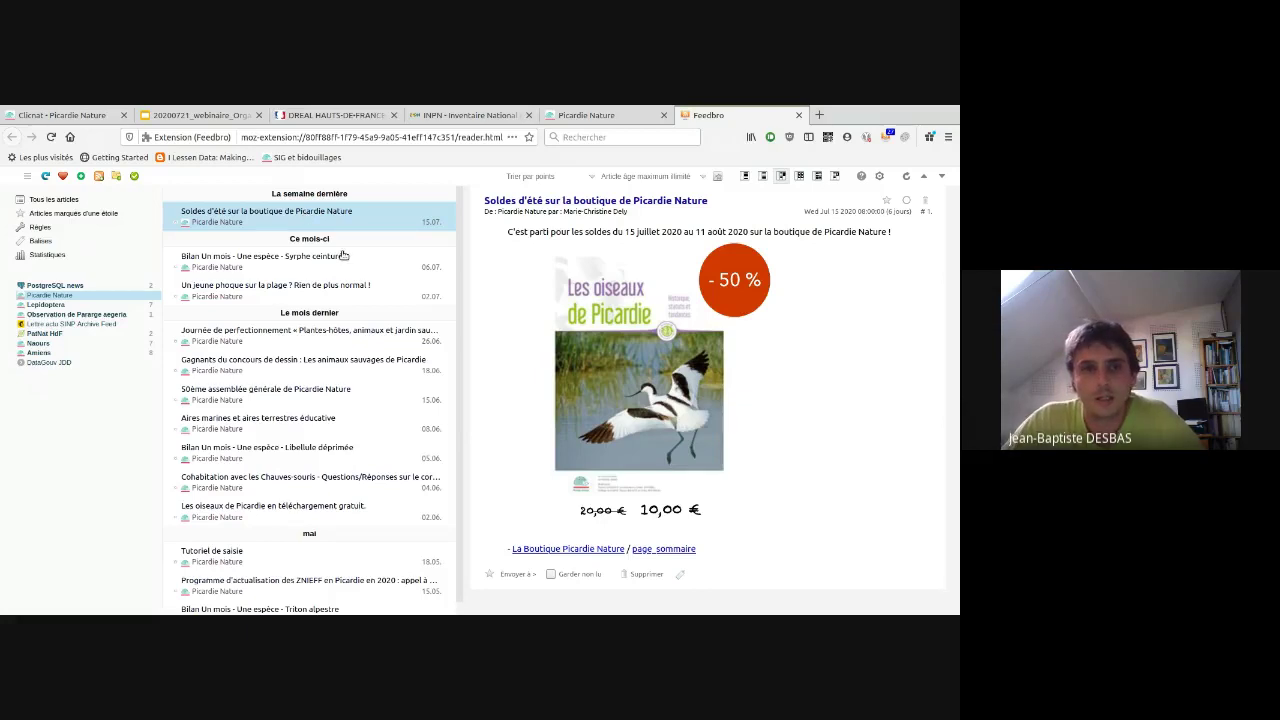
# - Review the "Exemples de flux" slide alongside the DREAL Hauts-de-France website and the Feedbro reader
pyautogui.click(190, 124)
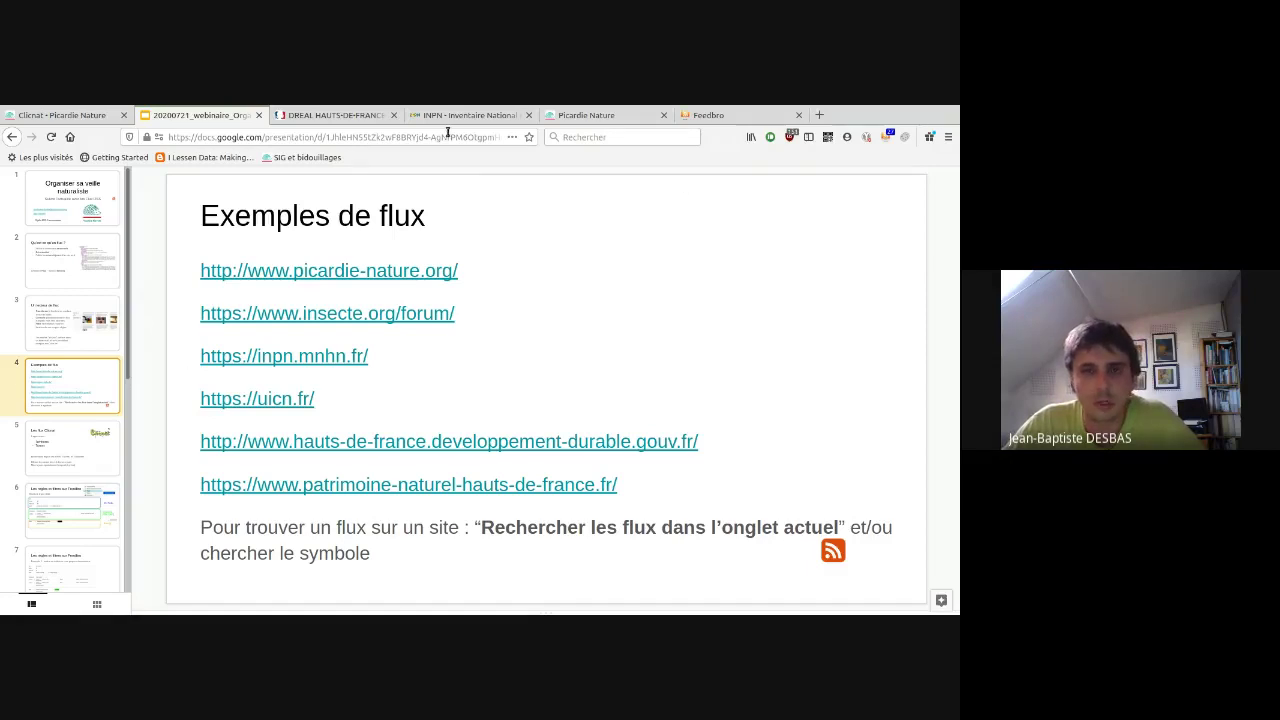
pyautogui.click(331, 117)
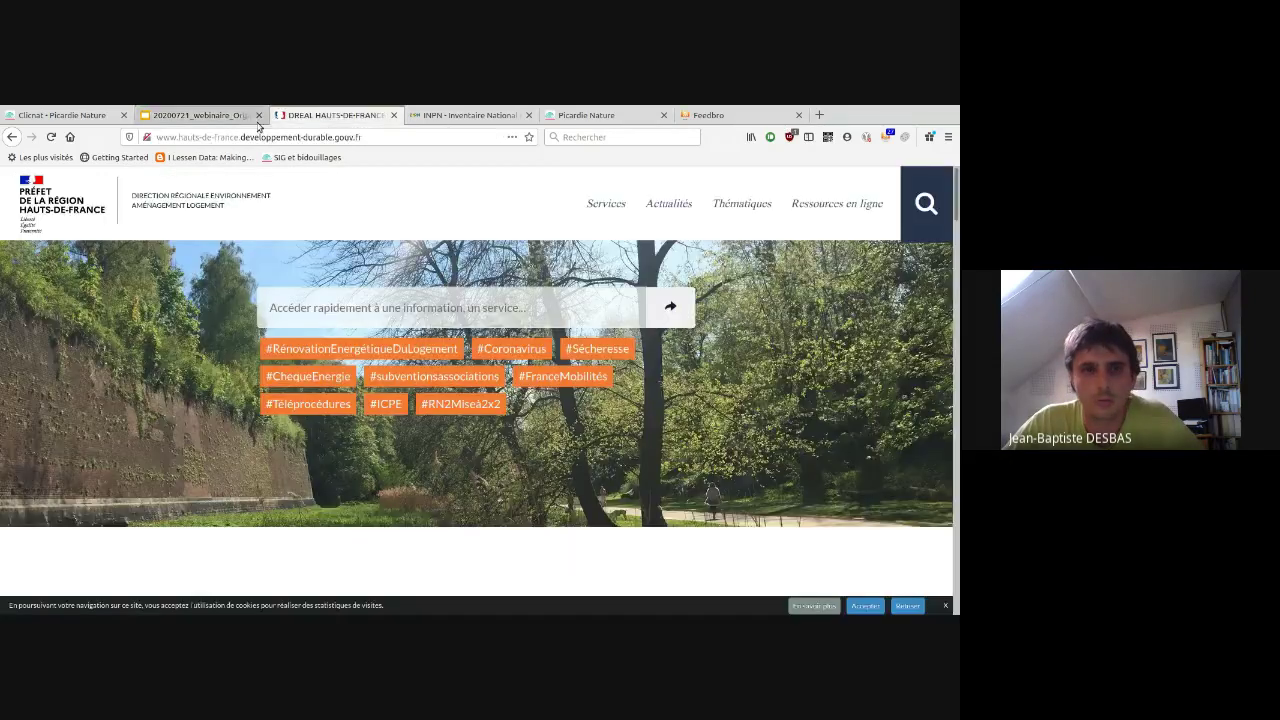
pyautogui.click(235, 116)
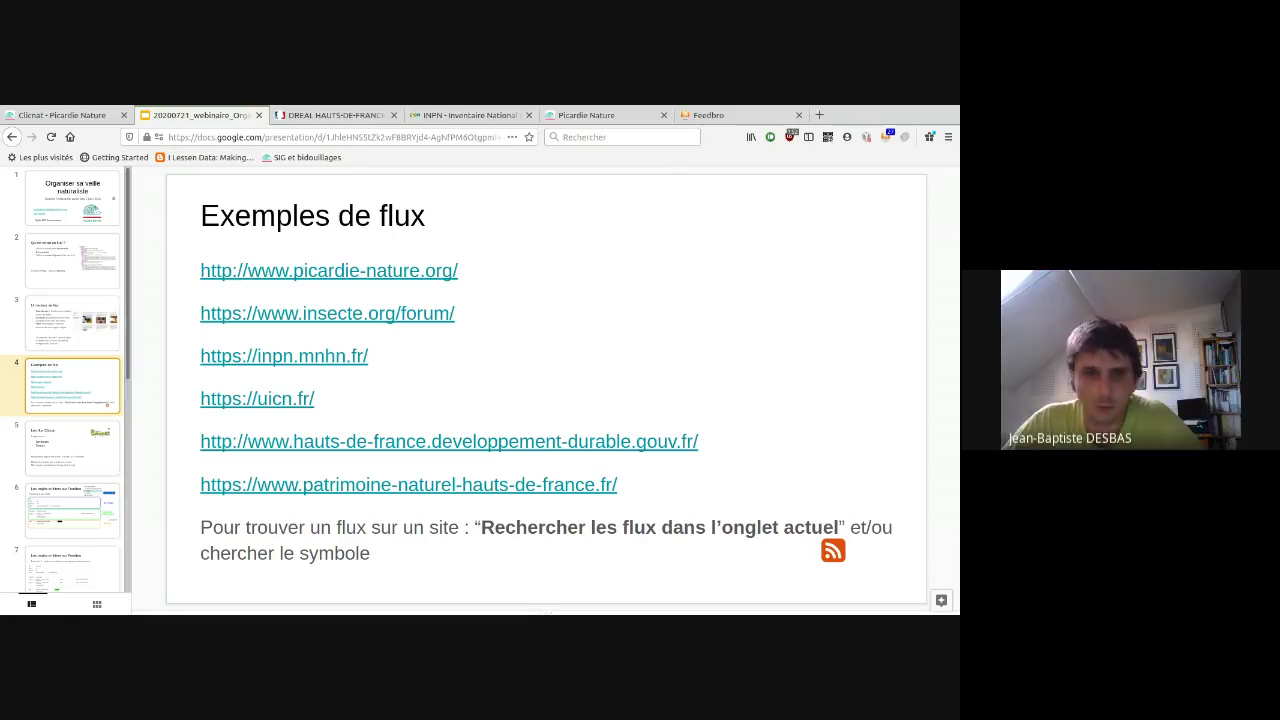
pyautogui.click(684, 117)
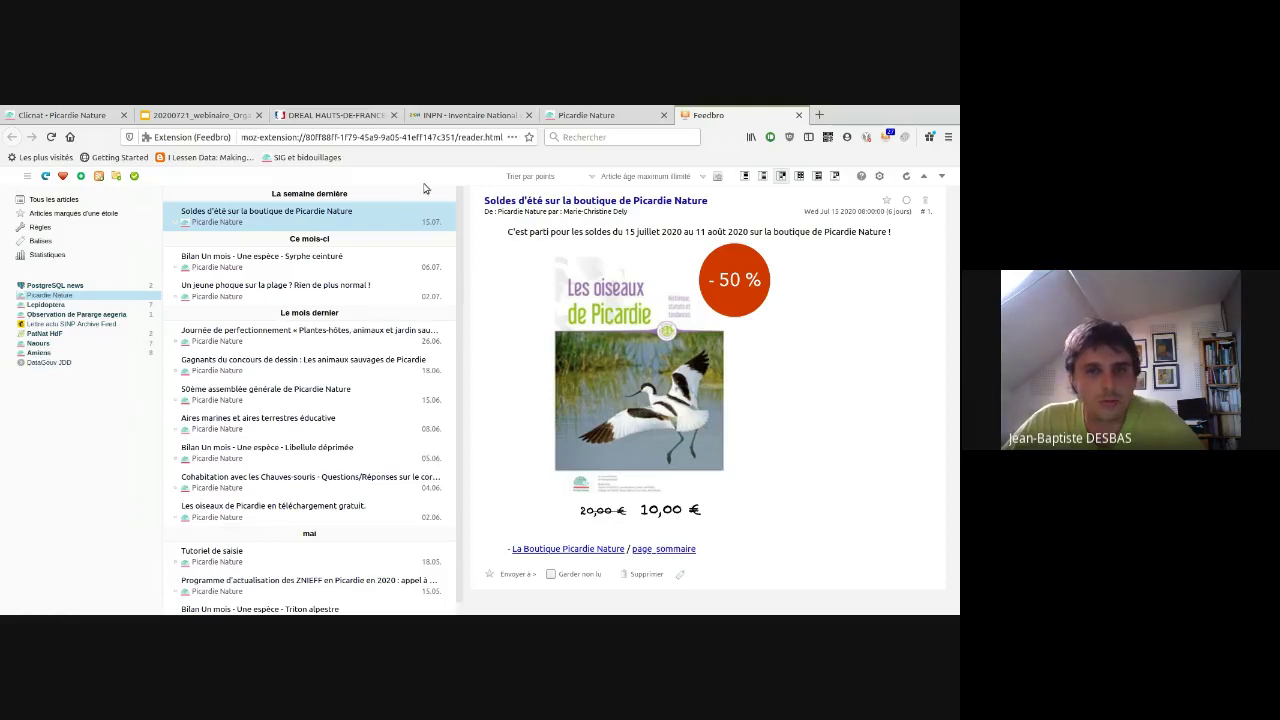
pyautogui.click(205, 116)
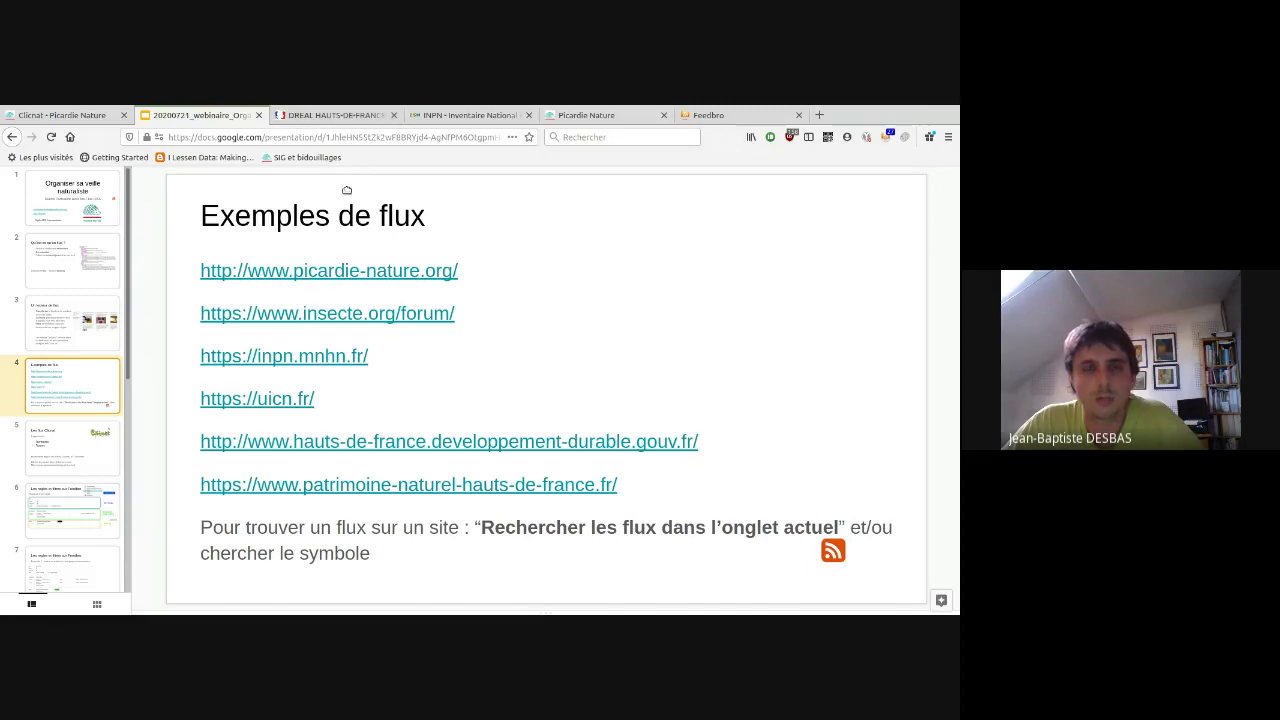
# - Preview the DREAL Hauts-de-France website's RSS feed in Feedbro and display its articles as headlines only
pyautogui.click(333, 116)
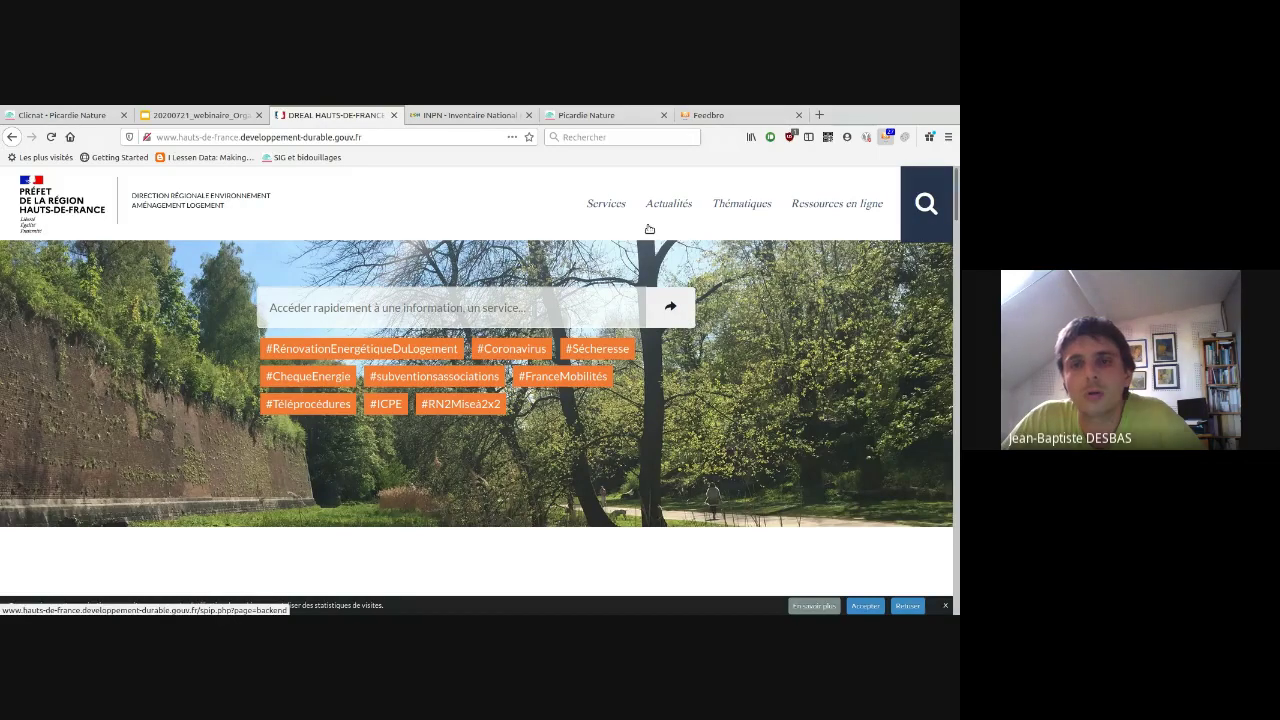
pyautogui.hotkey('alt', '6')
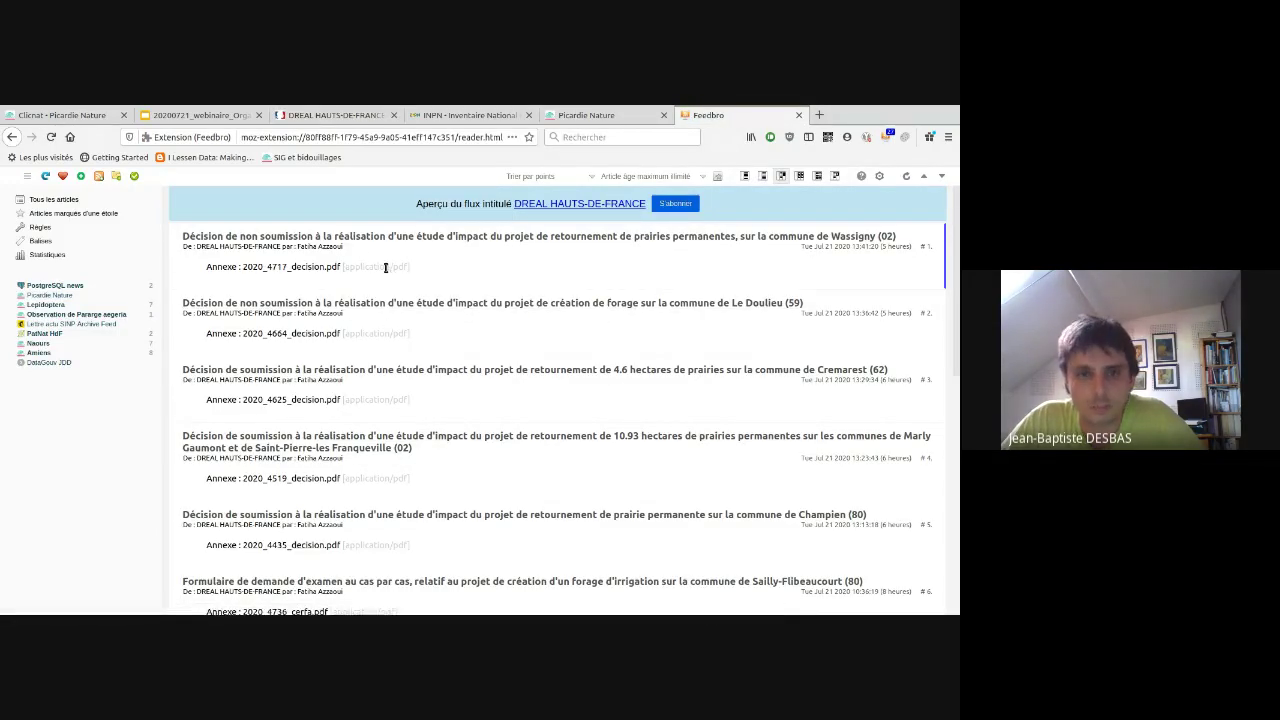
pyautogui.click(762, 176)
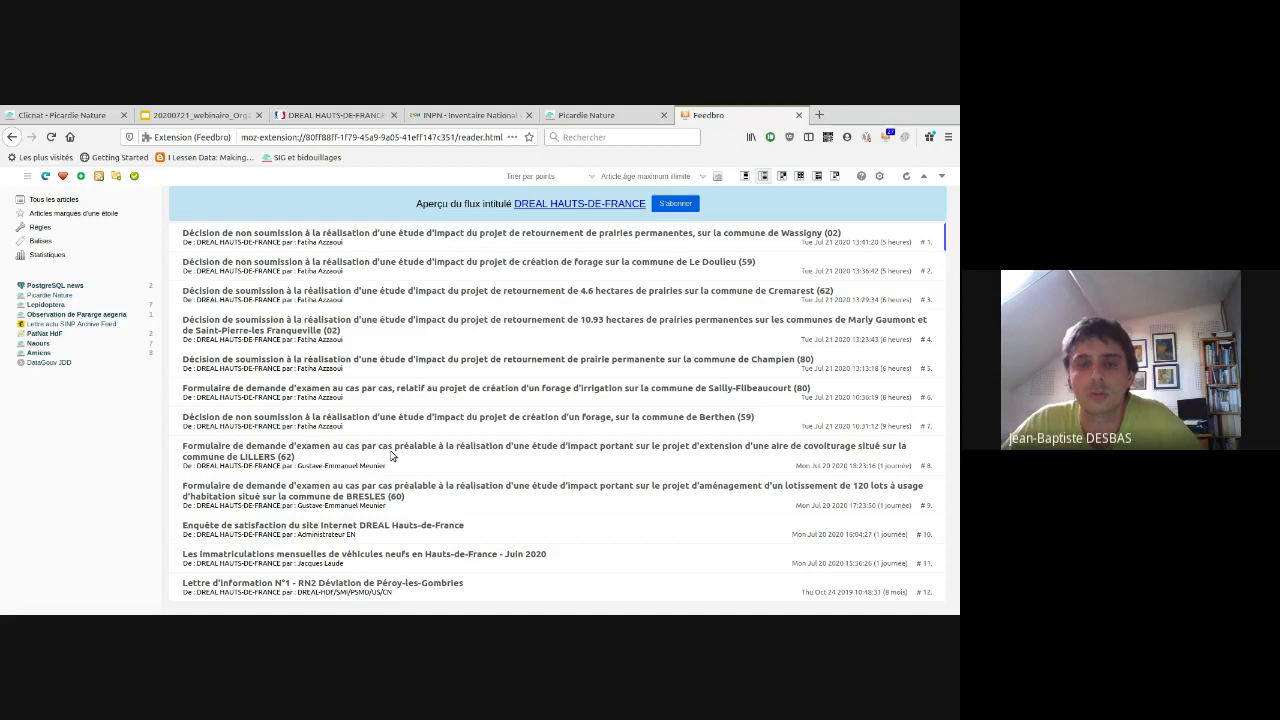
# - Subscribe to the previewed DREAL Hauts-de-France feed under the title "DREAL HdF"
pyautogui.click(677, 204)
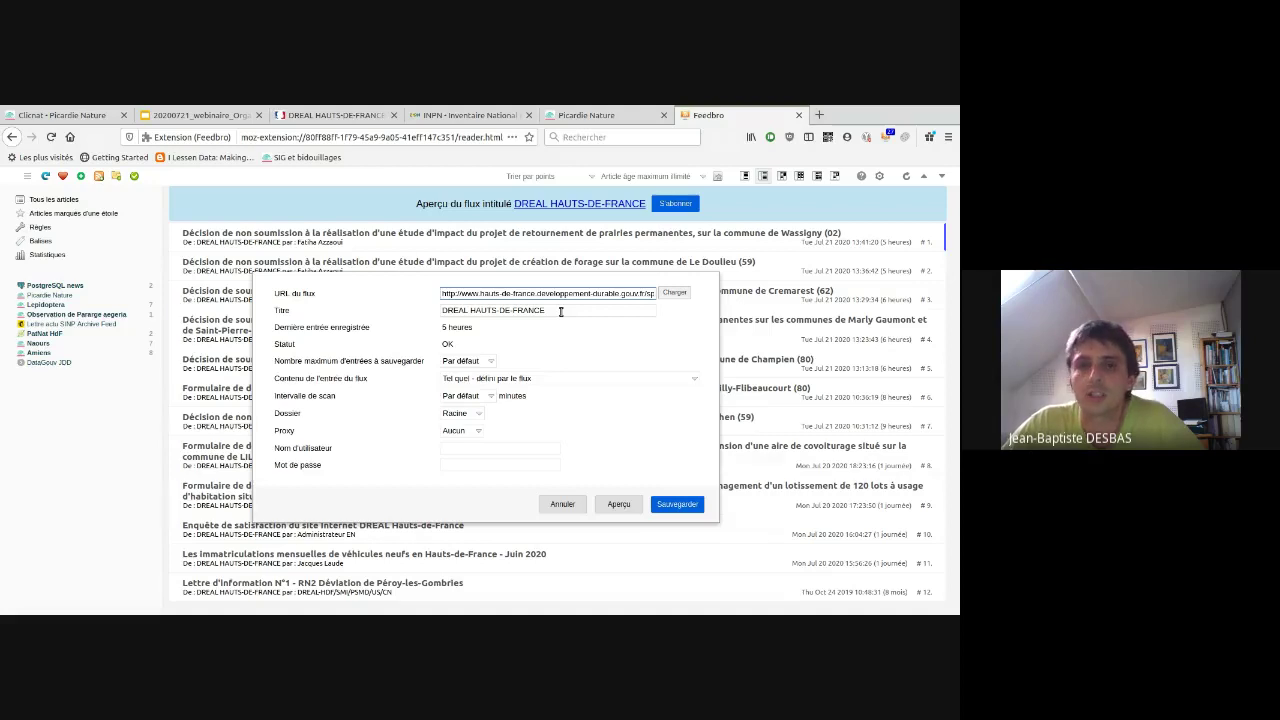
pyautogui.tripleClick(464, 313)
pyautogui.click(463, 313)
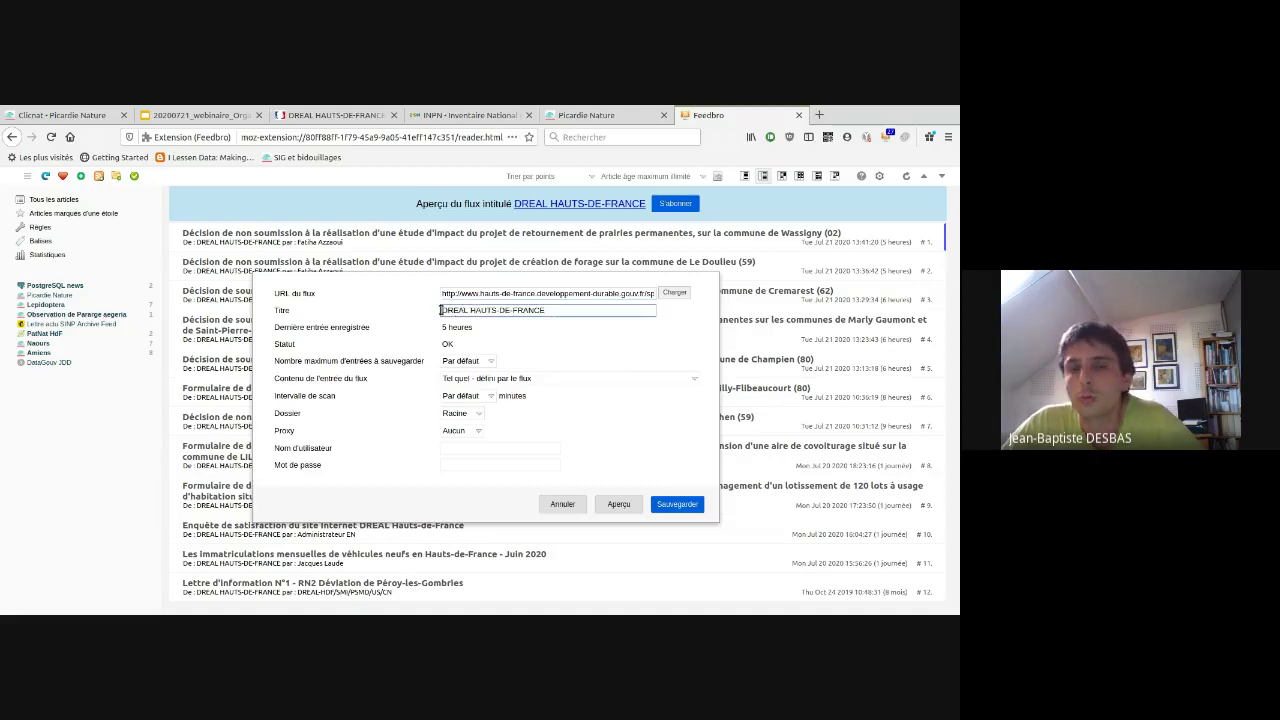
pyautogui.tripleClick(452, 312)
pyautogui.click(452, 312)
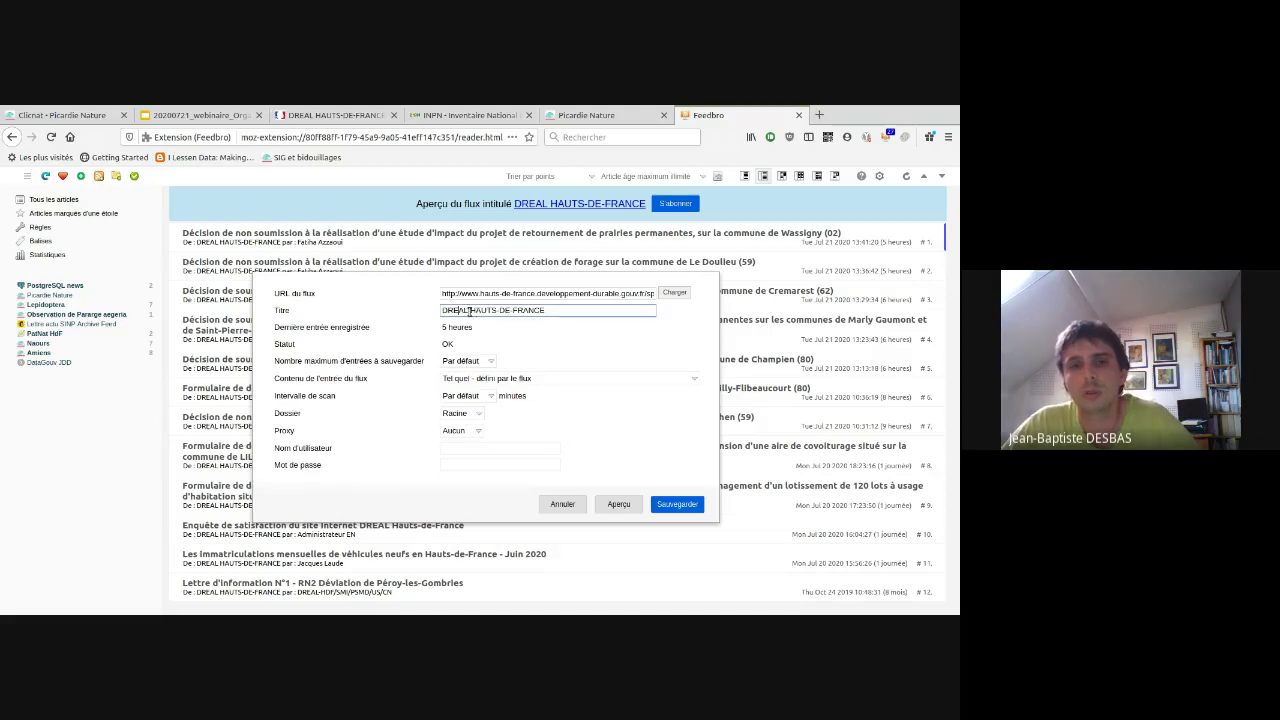
pyautogui.moveTo(467, 312); pyautogui.dragTo(580, 313)
pyautogui.press('BackSpace')
pyautogui.write('HdF')
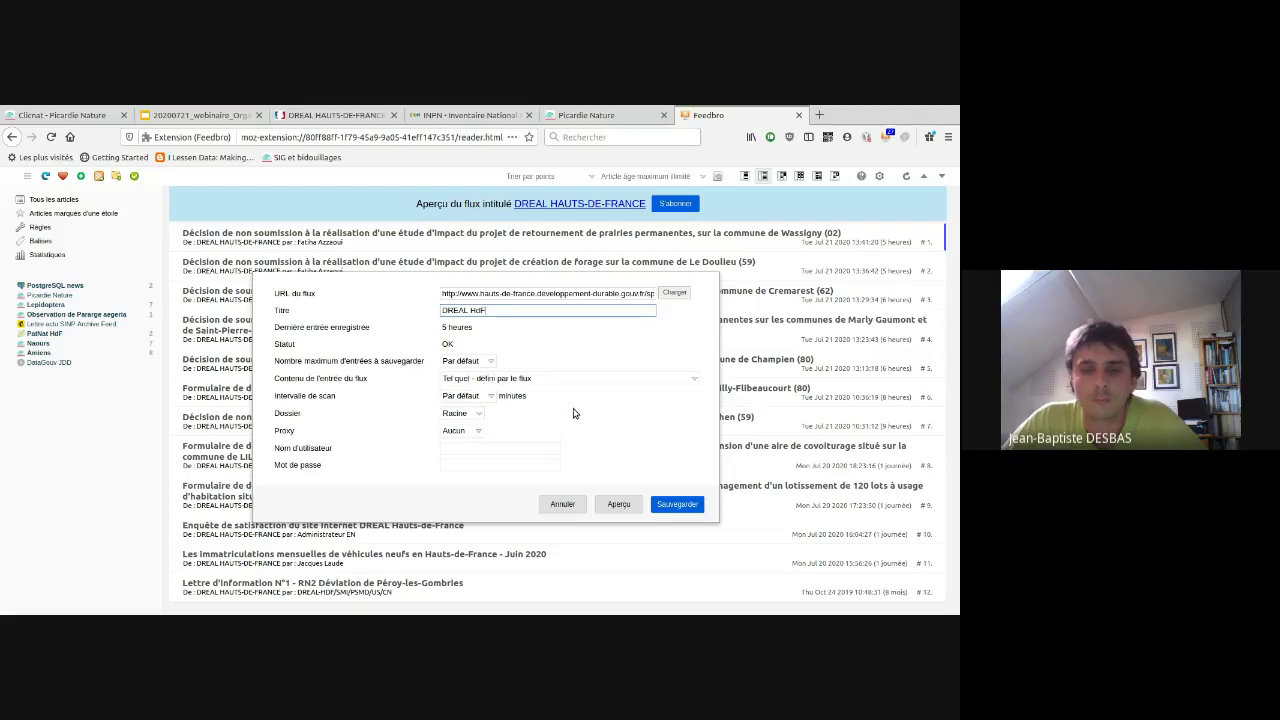
pyautogui.click(678, 504)
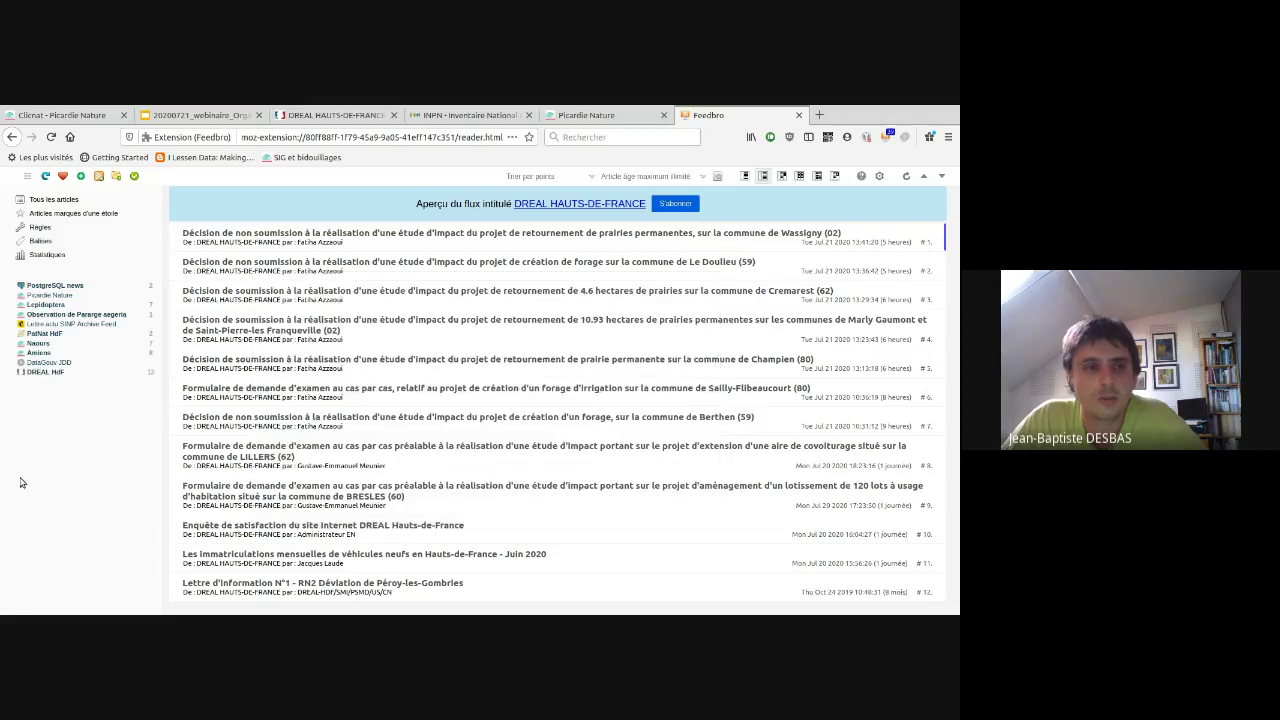
# - Open the DREAL HdF feed's article on the Wassigny grassland conversion decision and examine its title and publication date on the website
pyautogui.click(33, 373)
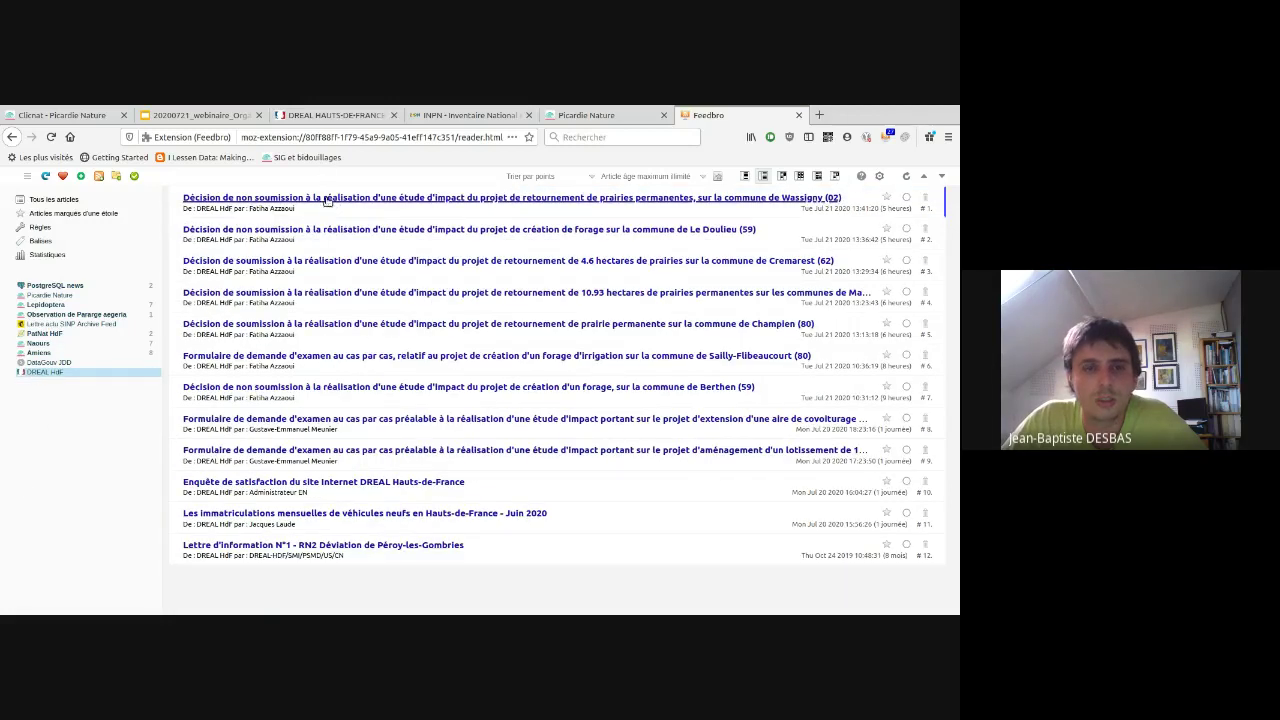
pyautogui.click(324, 199)
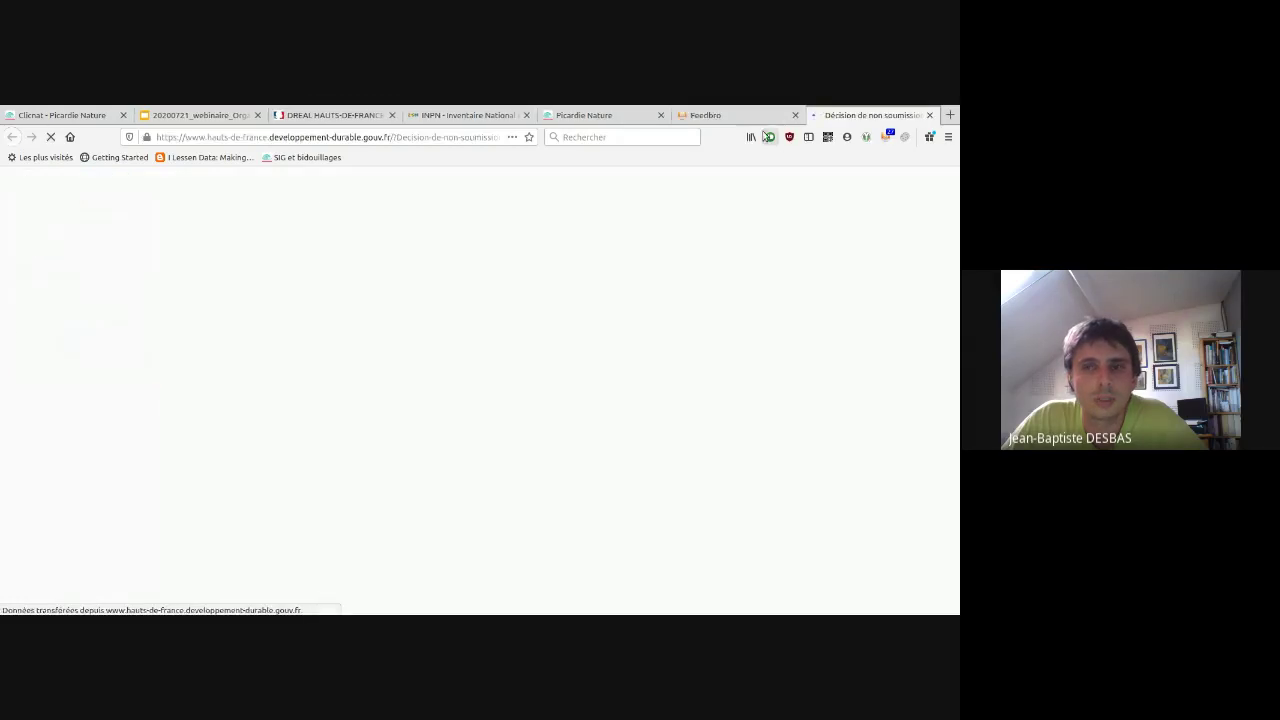
pyautogui.scroll(-5, 472, 366)
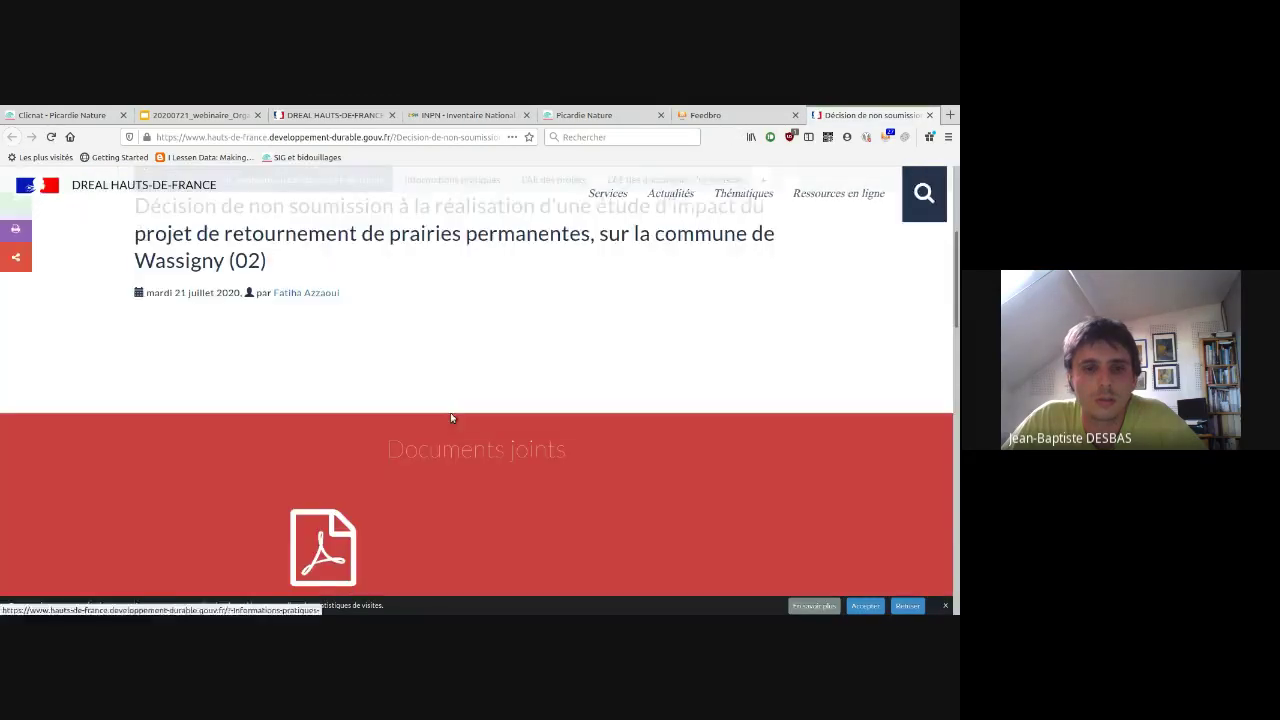
pyautogui.scroll(2, 154, 319)
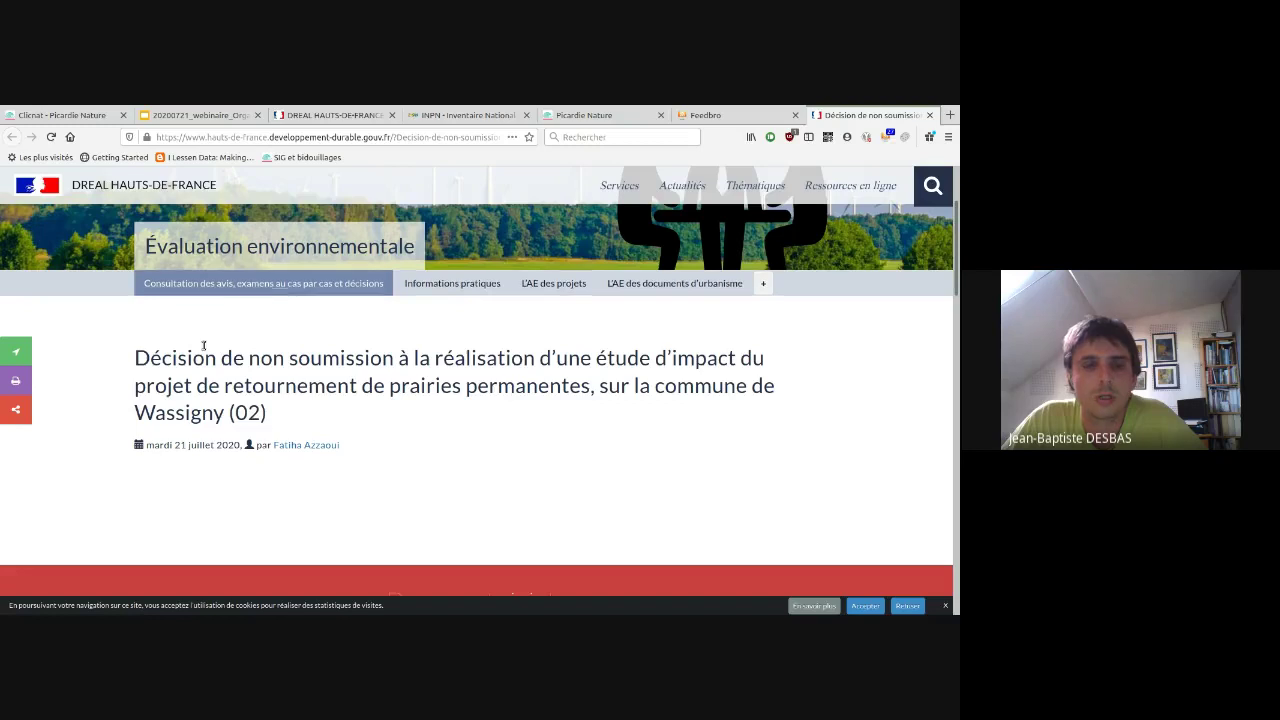
pyautogui.moveTo(143, 337); pyautogui.dragTo(113, 370)
pyautogui.moveTo(173, 444); pyautogui.dragTo(250, 446)
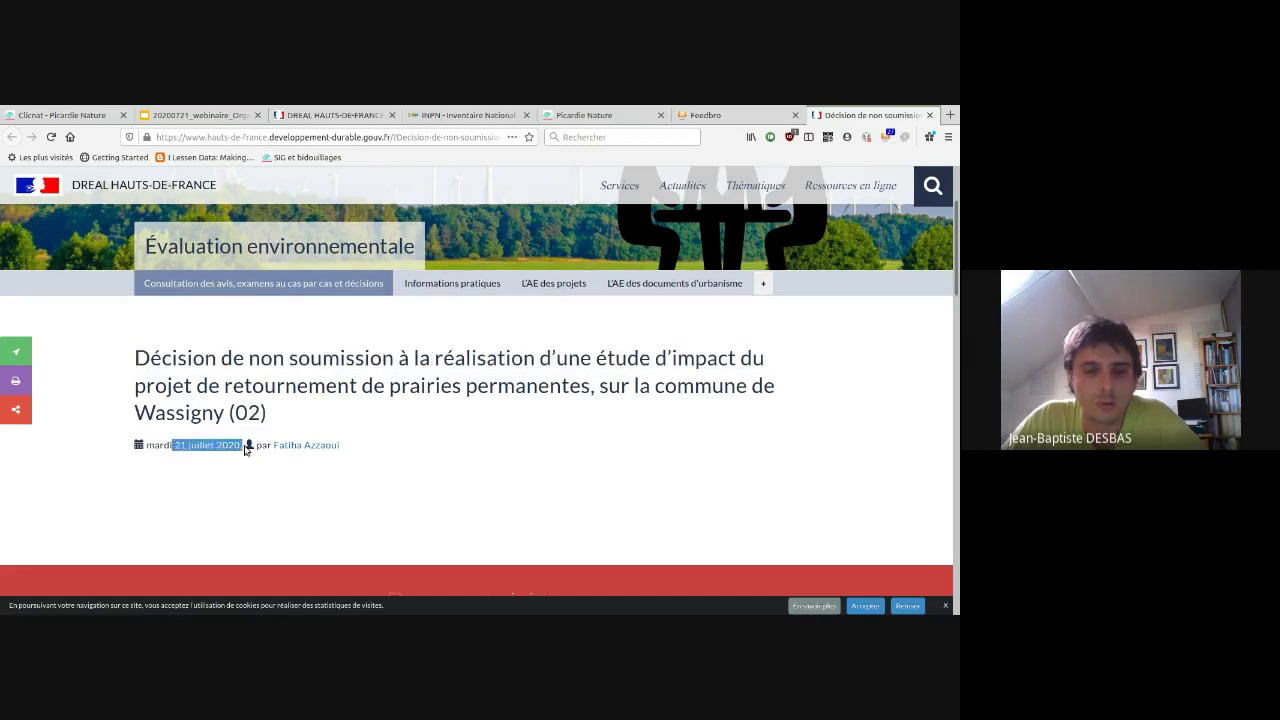
# - Return to the presentation by way of the feed reader and display the "Les flux Clicnat" slide
pyautogui.click(715, 115)
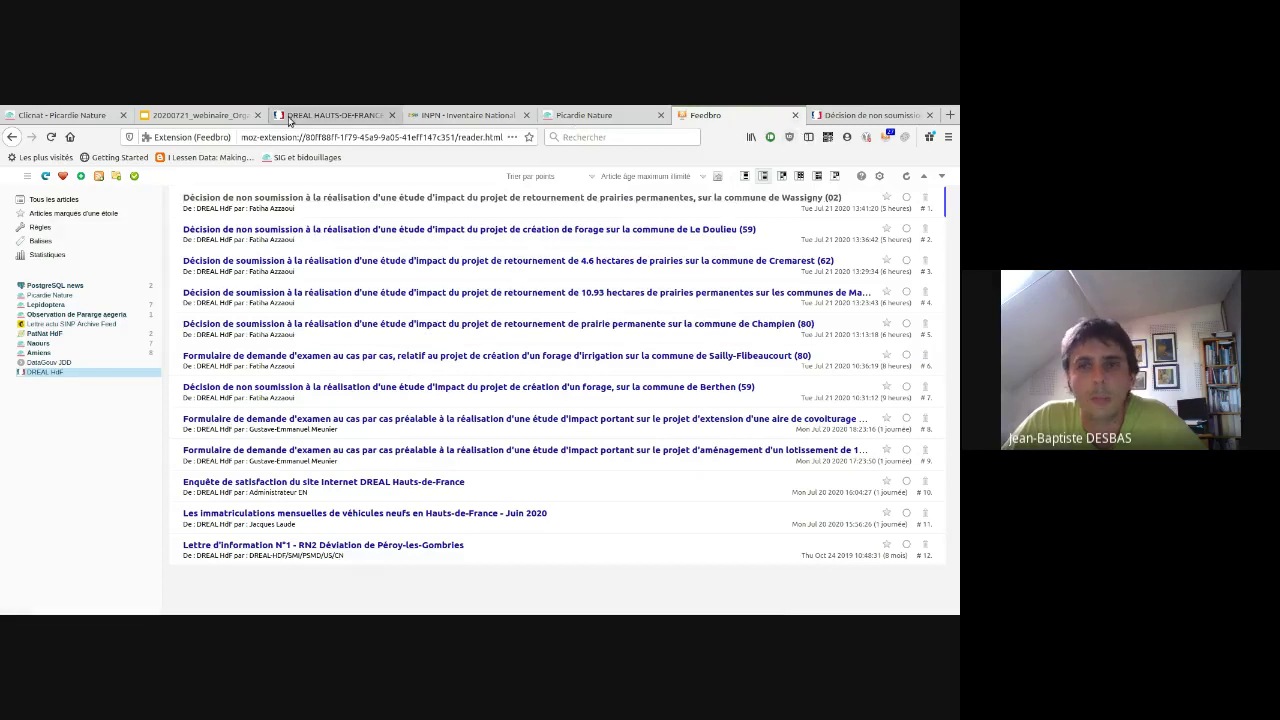
pyautogui.click(218, 122)
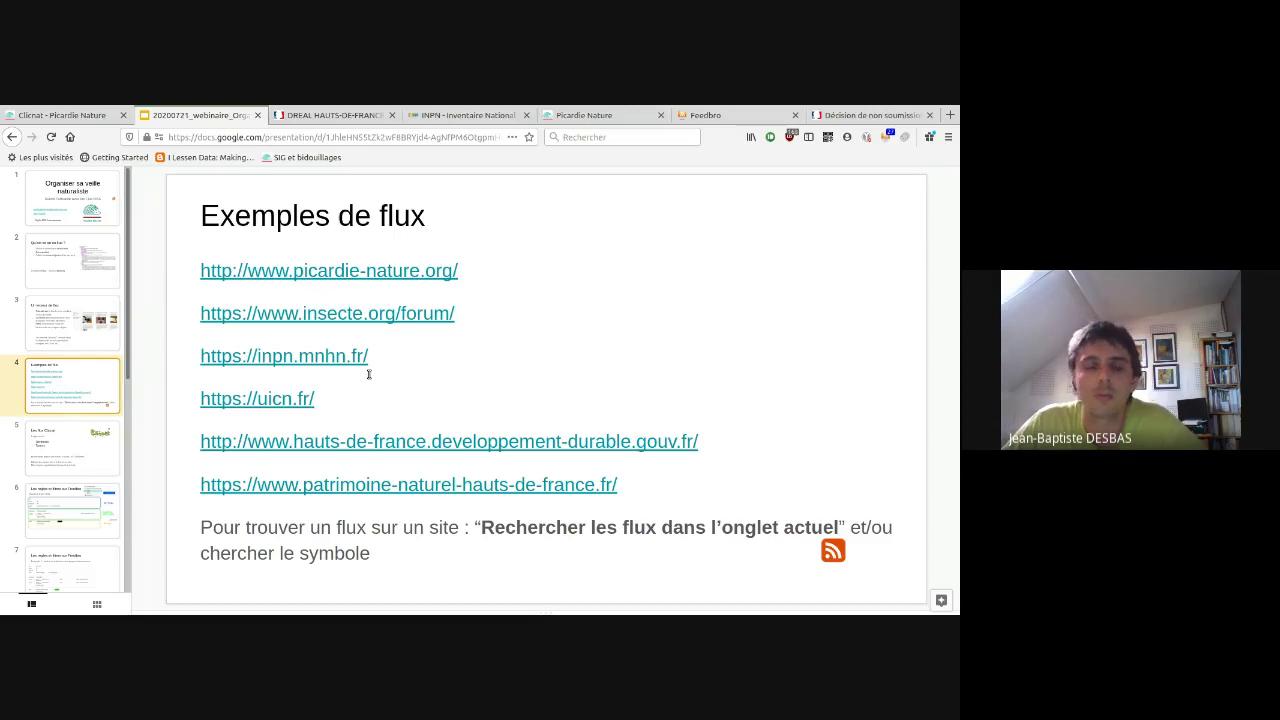
pyautogui.click(63, 452)
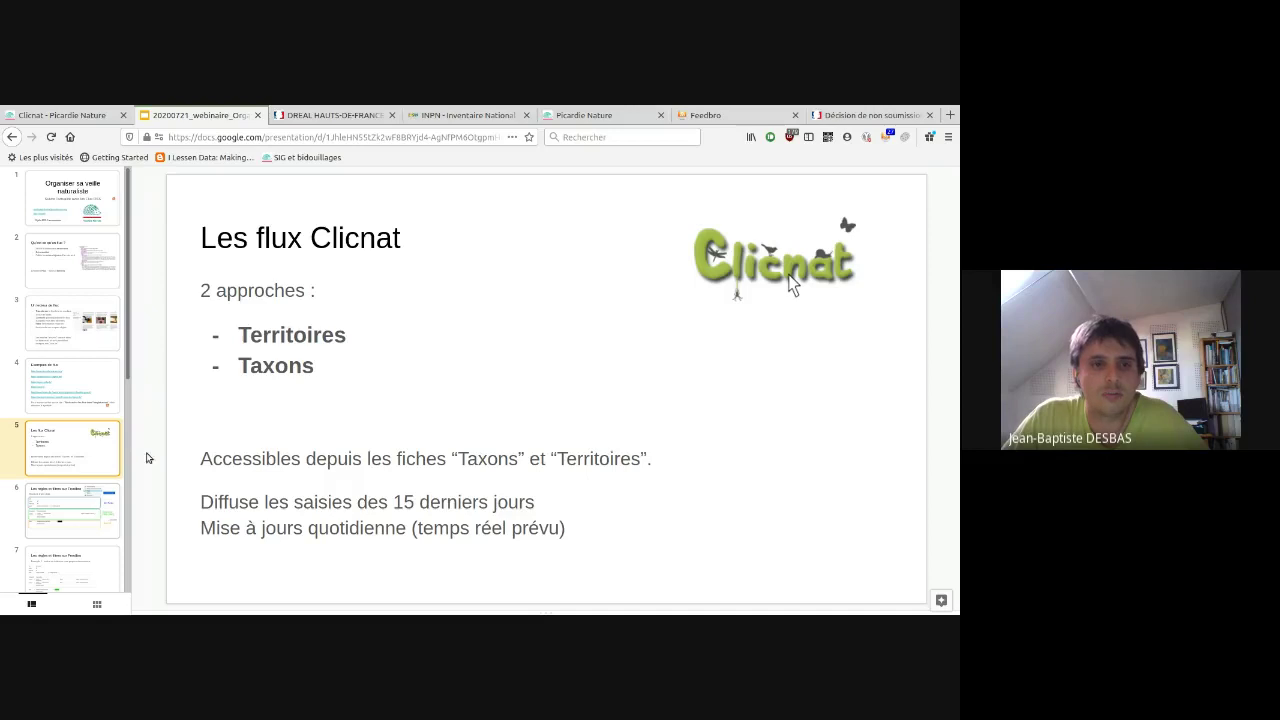
# - Switch to the Clicnat website and open the species page for Phalène brumeuse, listed among the invertebrates to discover
pyautogui.click(48, 114)
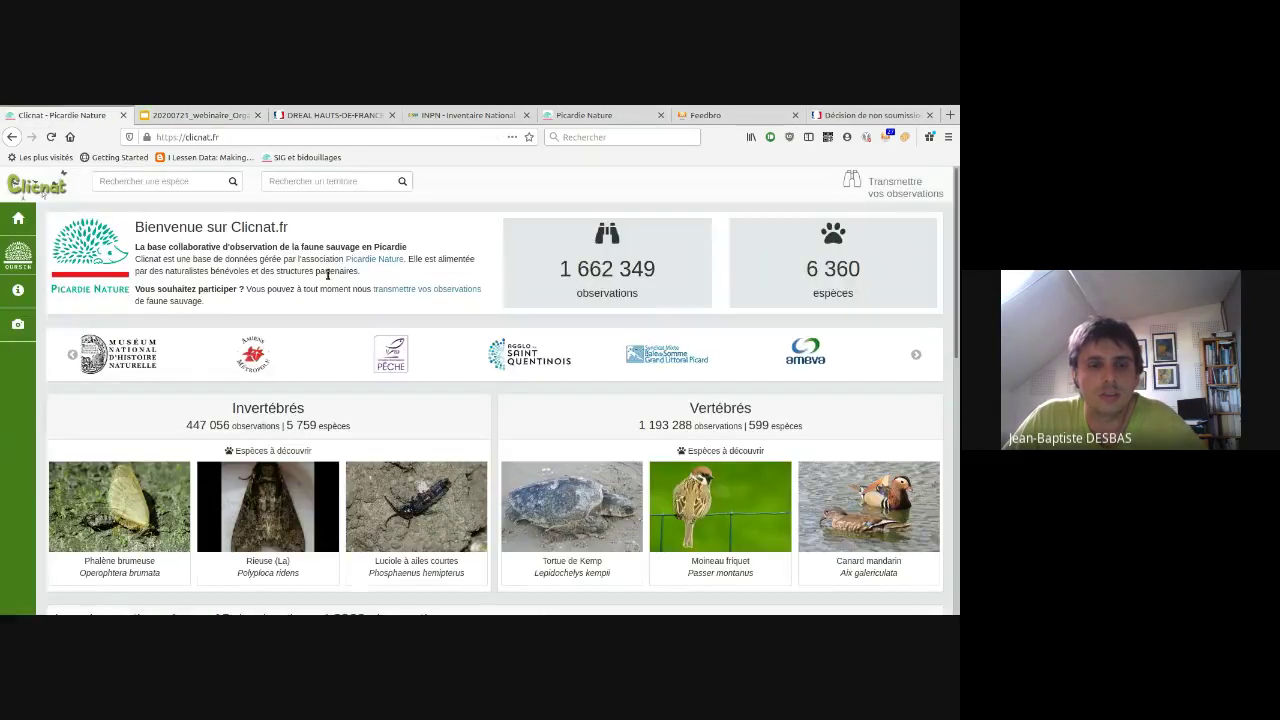
pyautogui.scroll(-2, 337, 280)
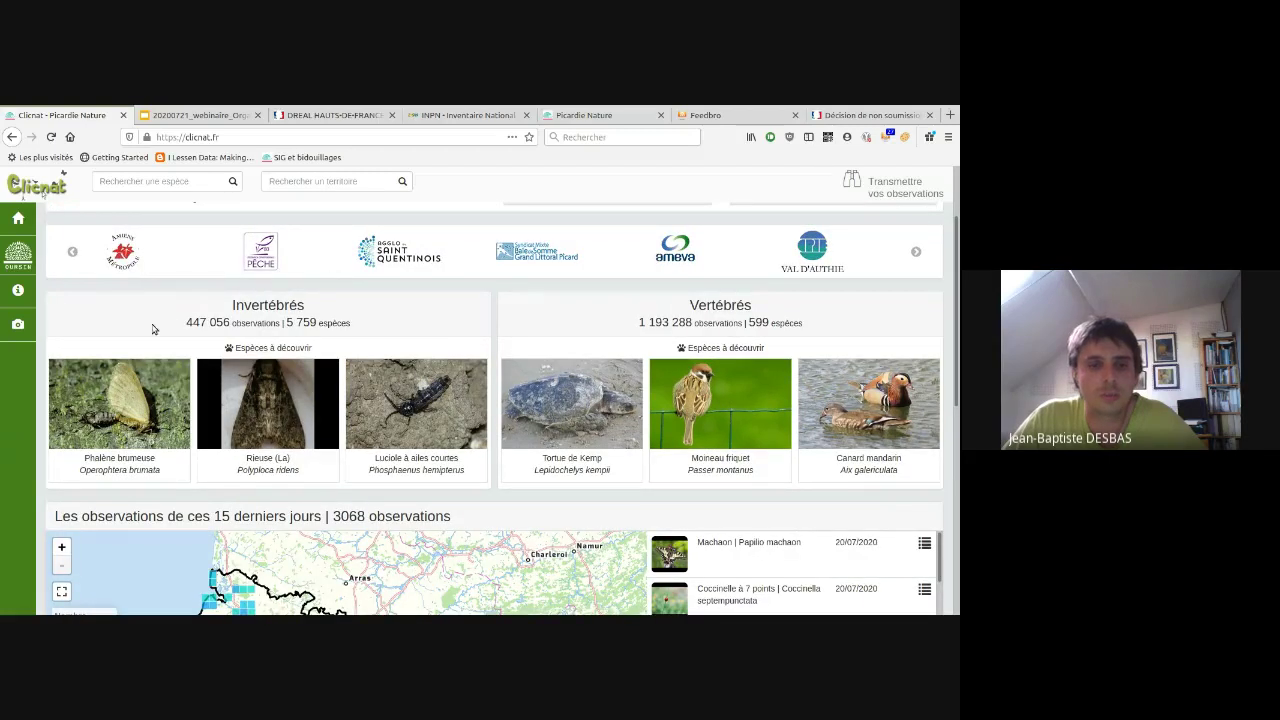
pyautogui.click(125, 398)
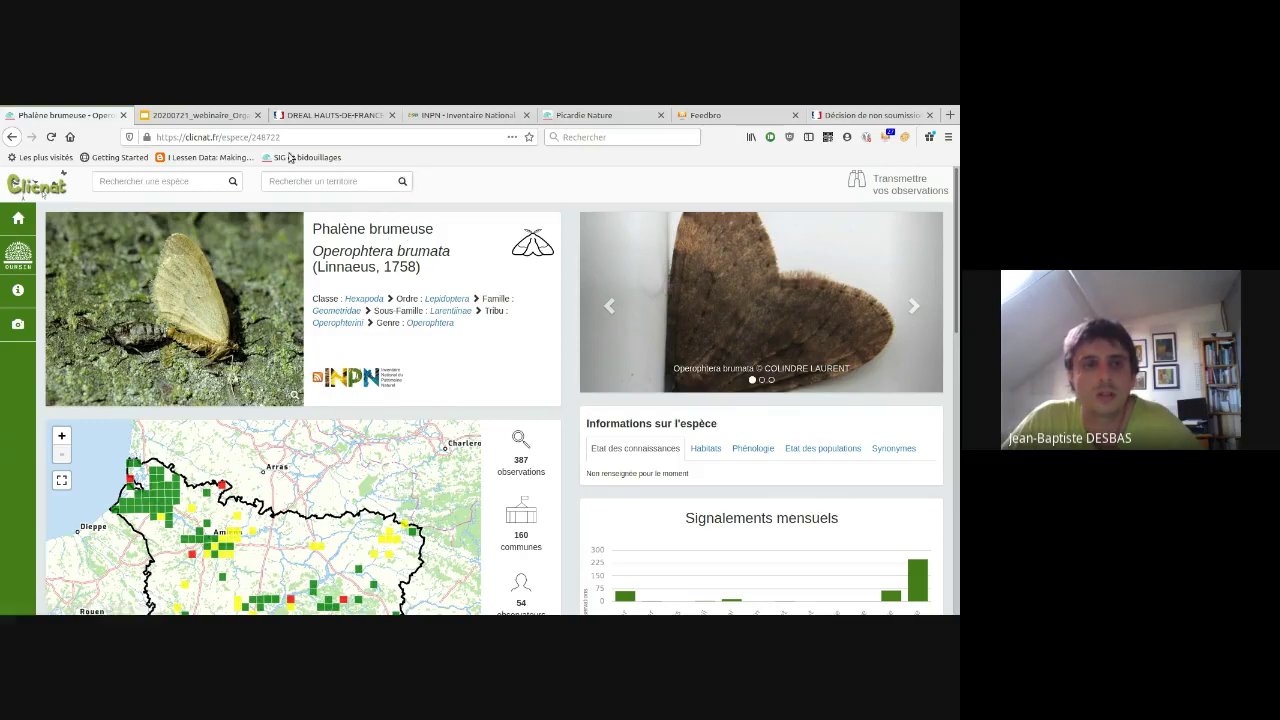
pyautogui.click(186, 116)
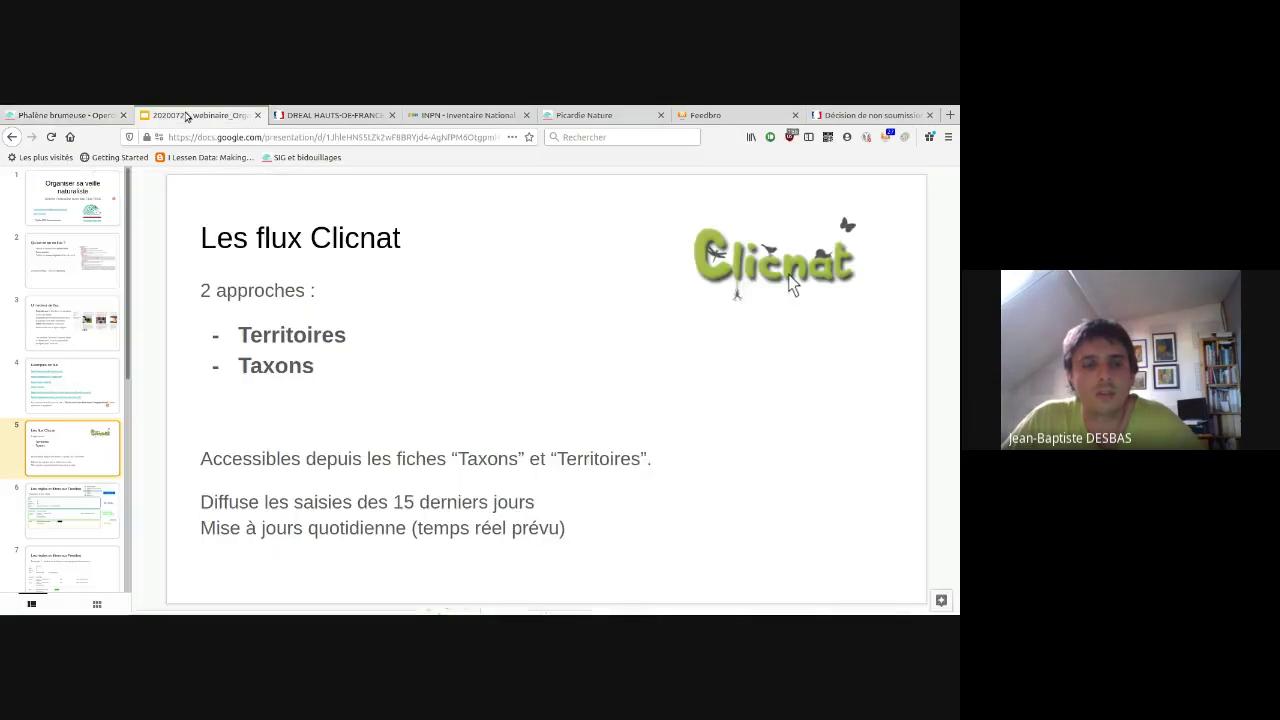
pyautogui.click(730, 118)
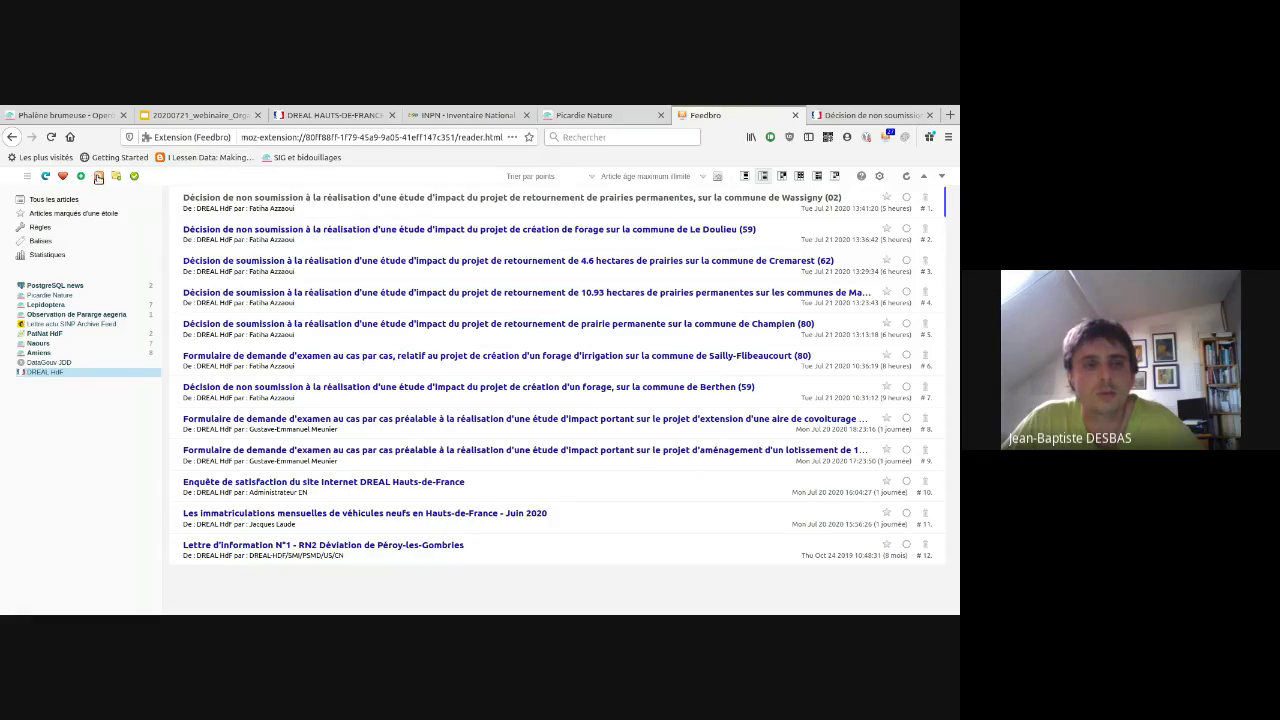
pyautogui.click(99, 177)
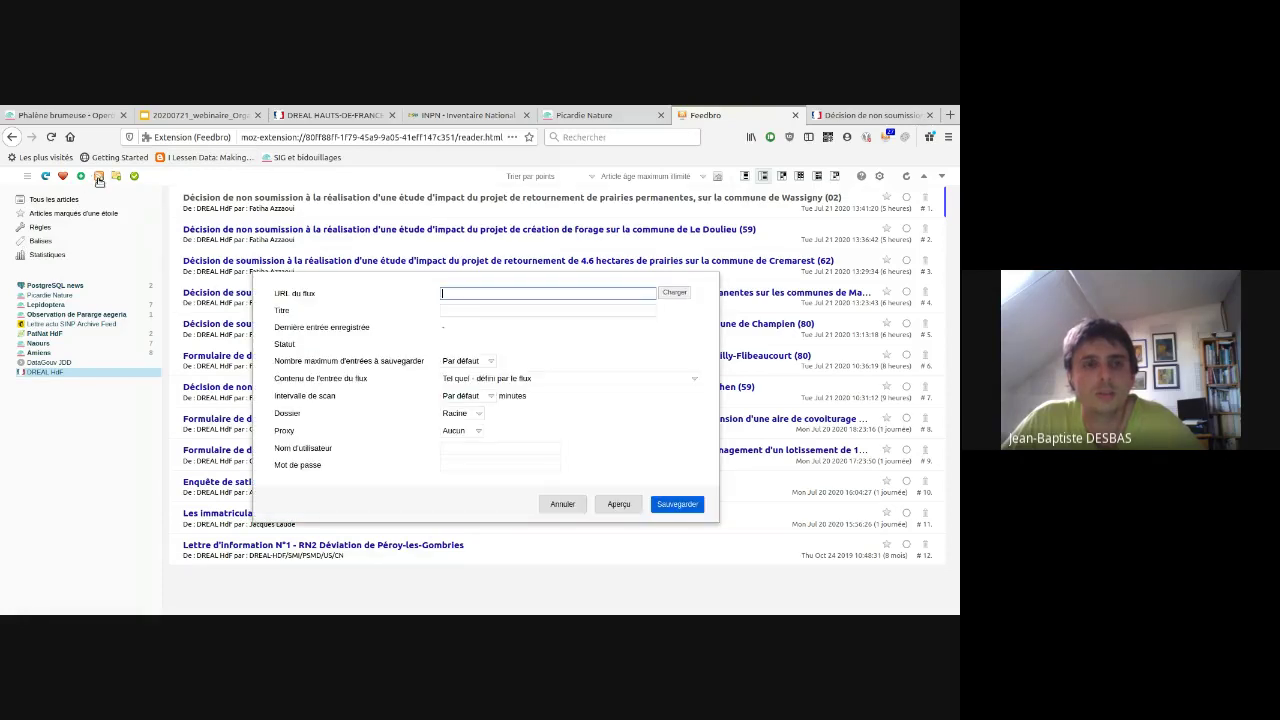
pyautogui.write('https://clicnat.fr/rss/obs_taxon/248722.rss')
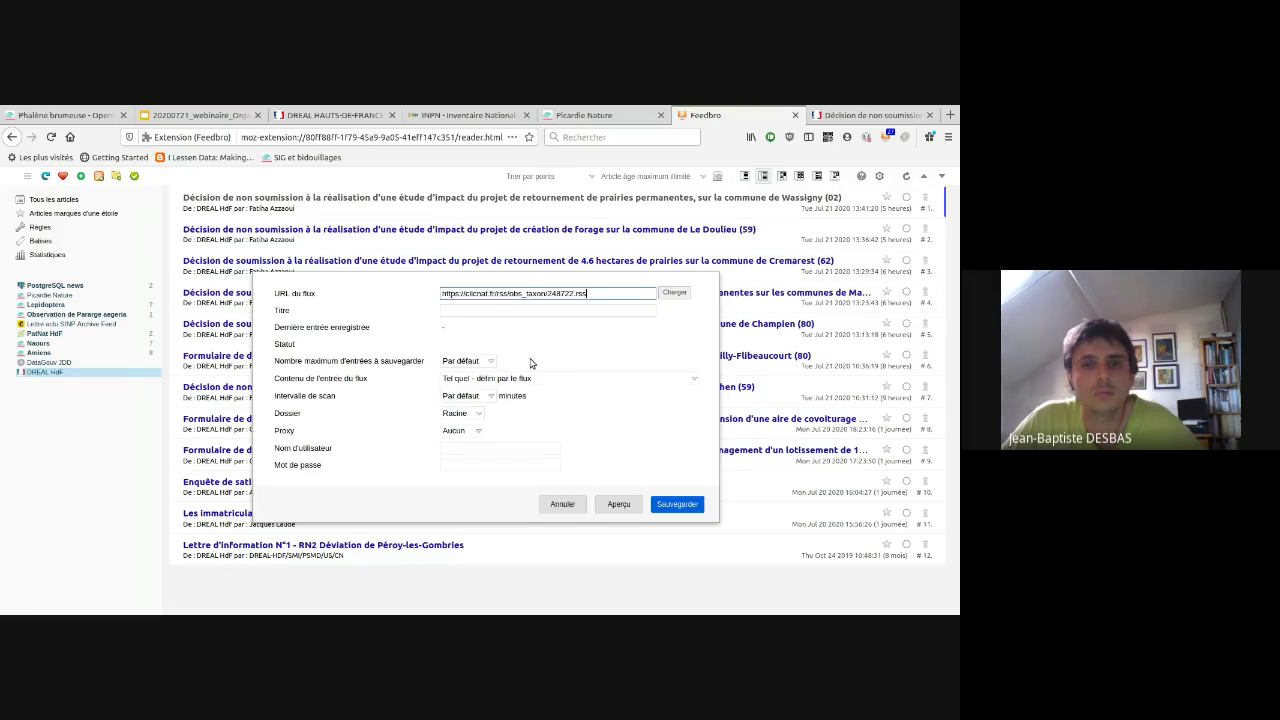
pyautogui.click(675, 292)
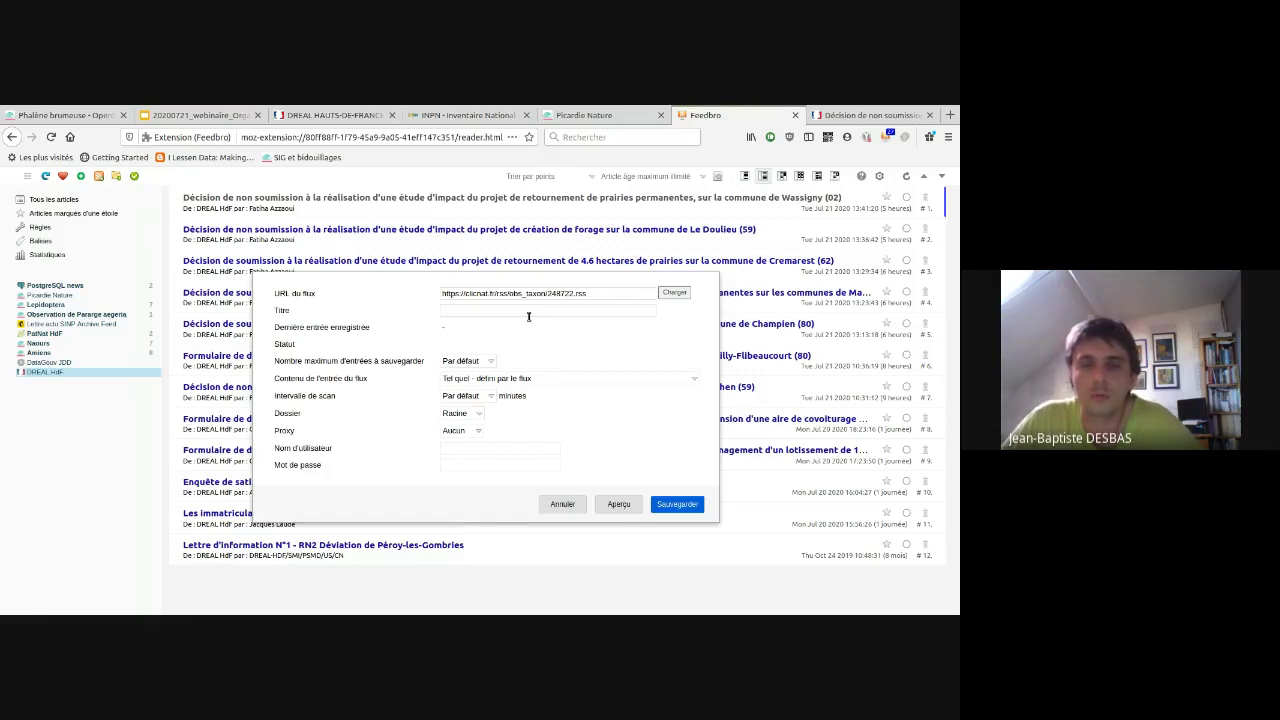
pyautogui.click(674, 293)
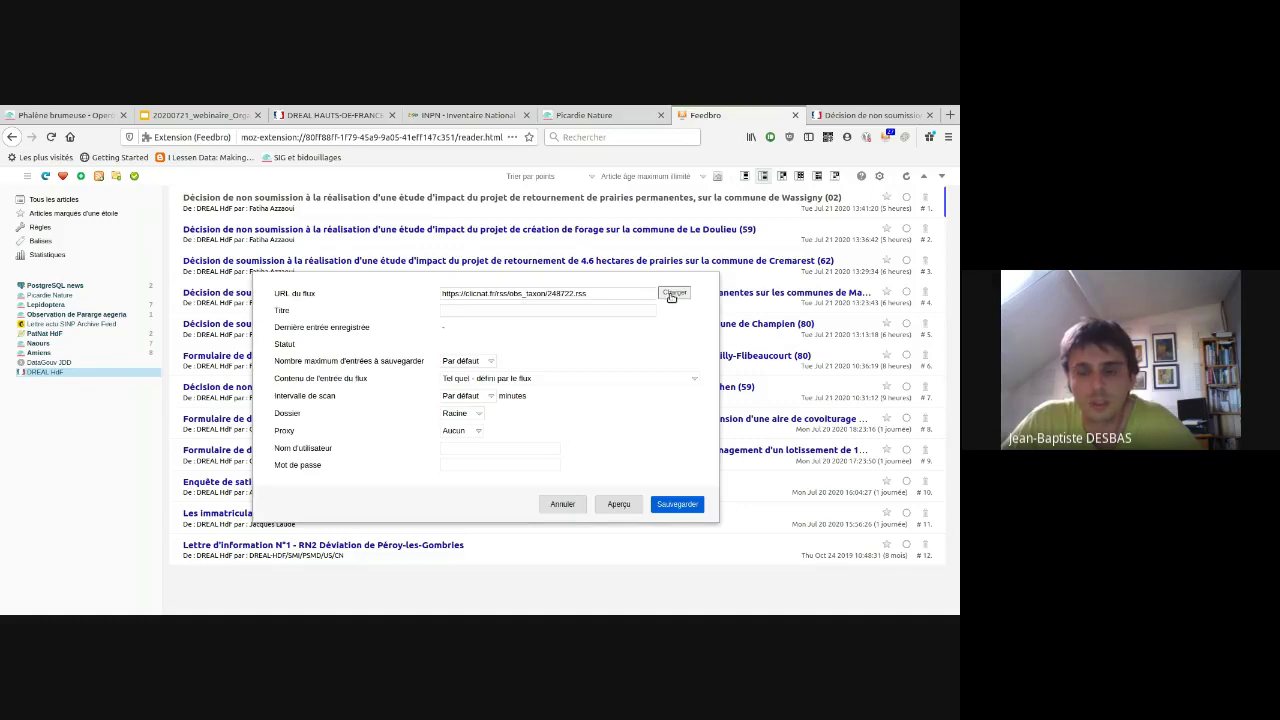
pyautogui.moveTo(497, 310); pyautogui.dragTo(326, 305)
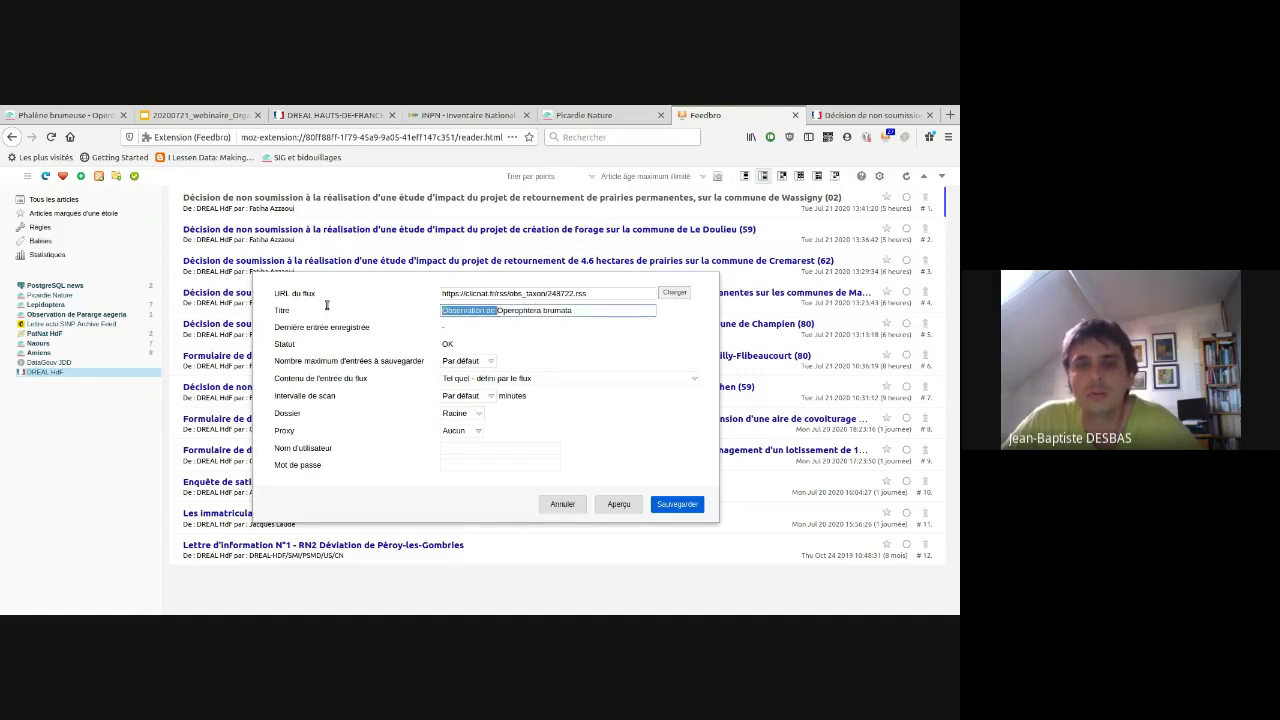
pyautogui.click(511, 313)
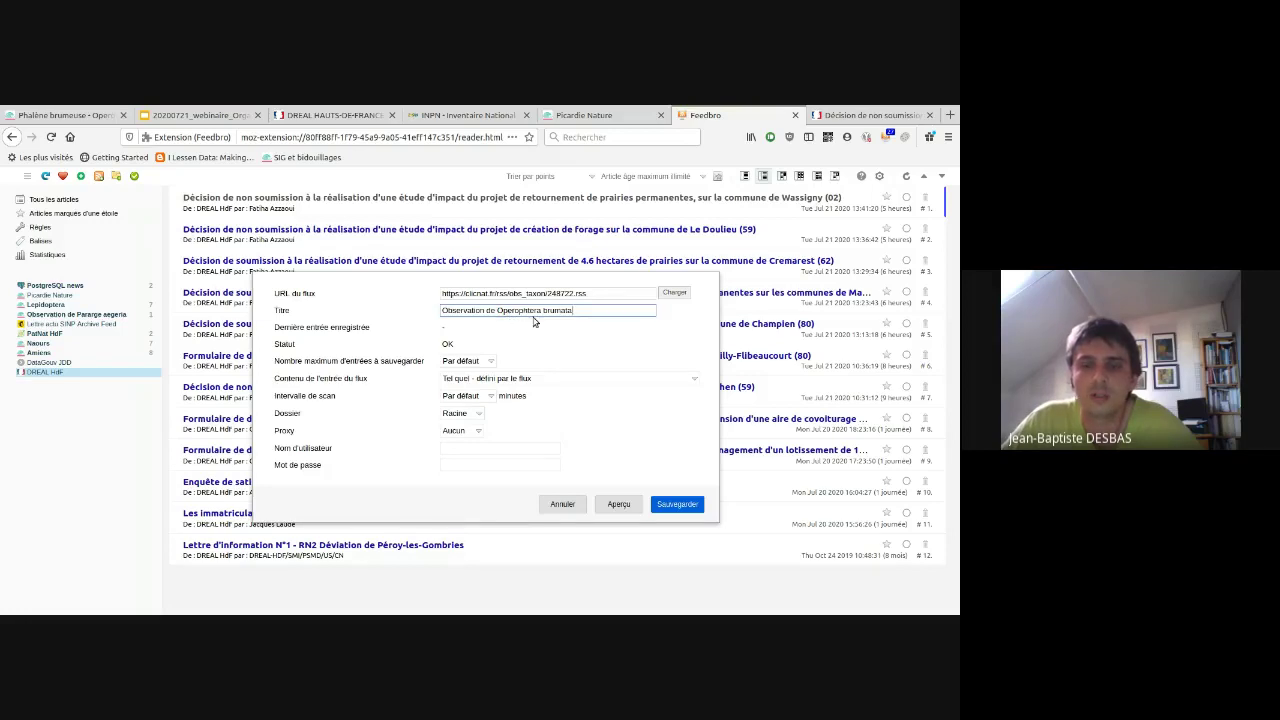
pyautogui.click(677, 504)
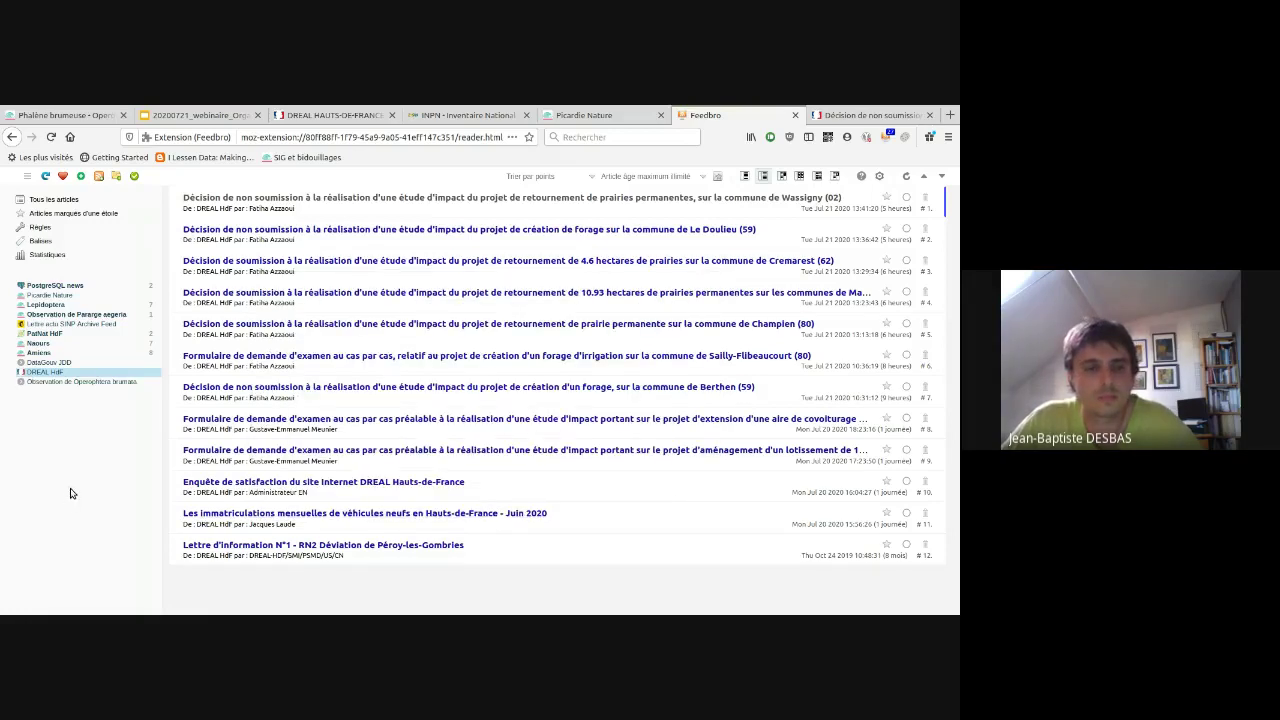
pyautogui.click(36, 383)
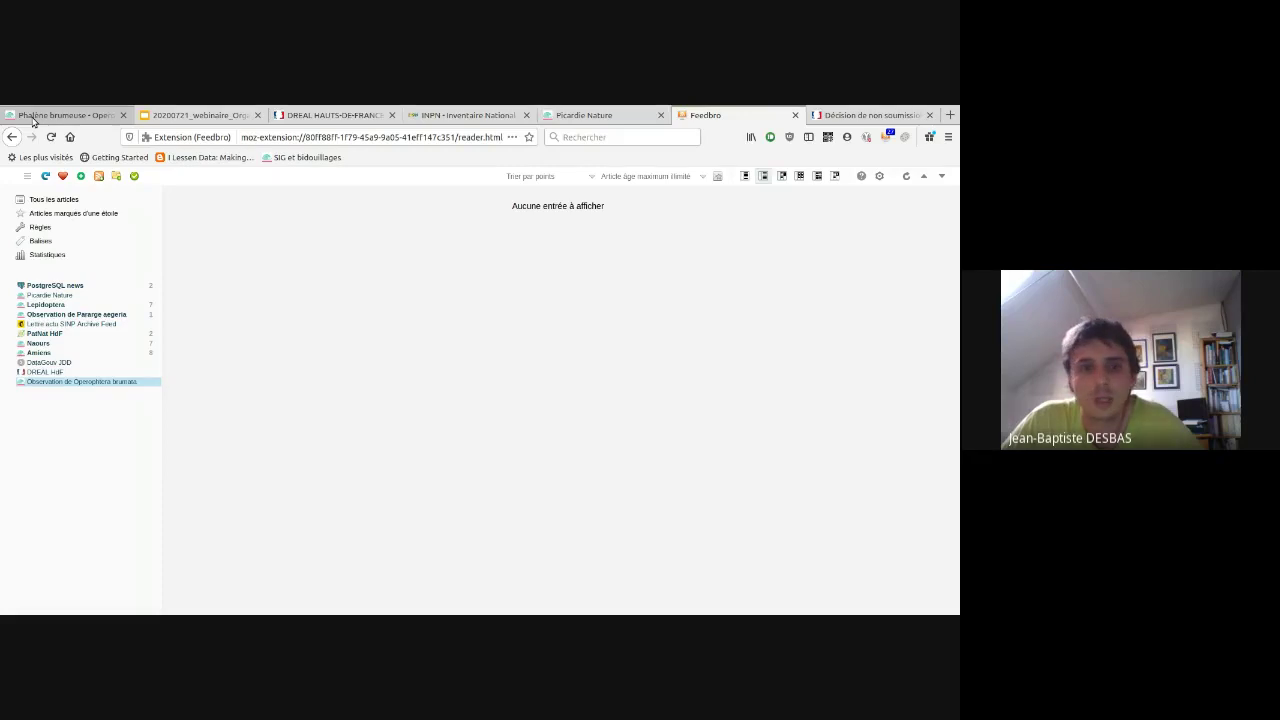
# - Return to Clicnat, search the species for "renar" and open the Renard roux page
pyautogui.click(60, 115)
pyautogui.click(149, 189)
pyautogui.write('r')
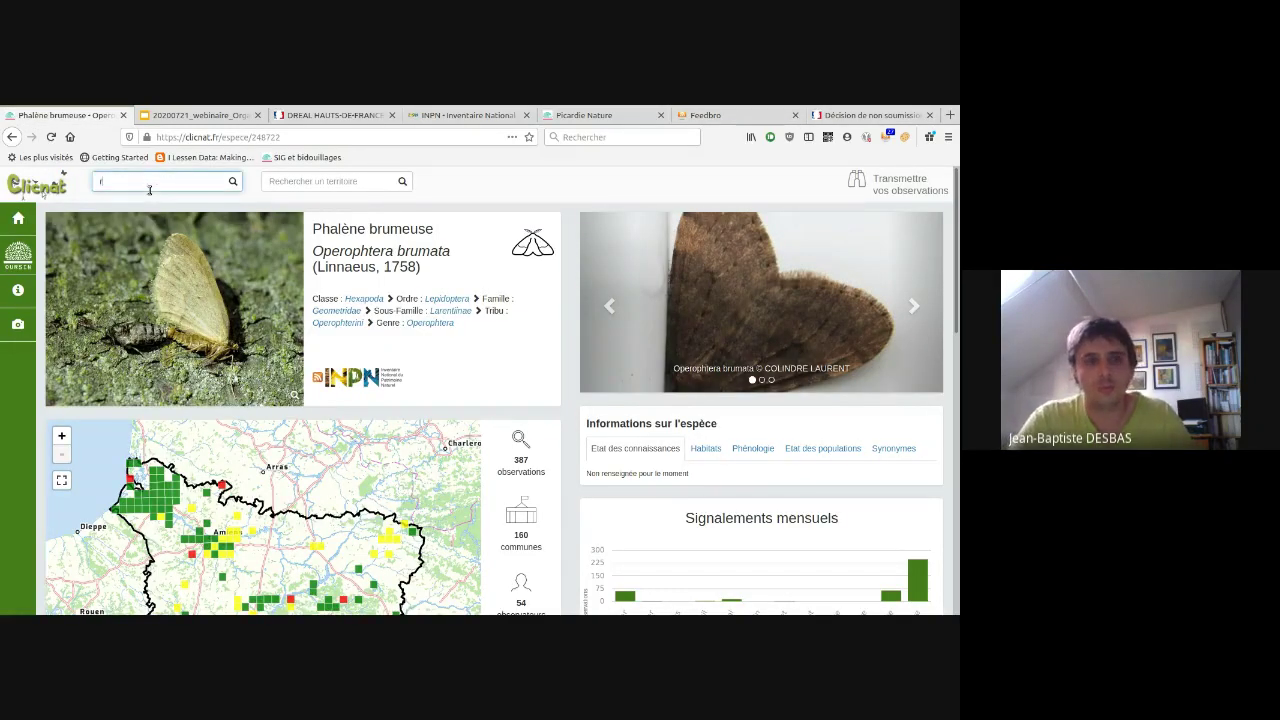
pyautogui.press('BackSpace')
pyautogui.press('BackSpace')
pyautogui.write('nar')
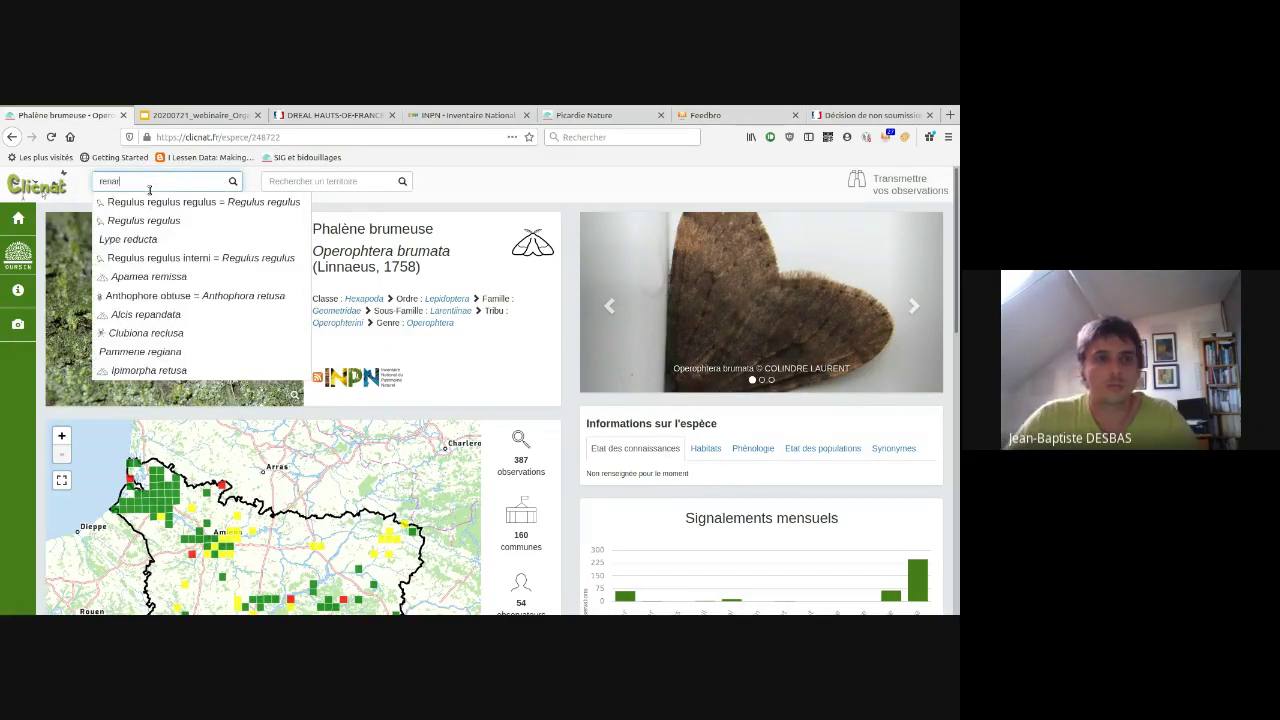
pyautogui.click(153, 204)
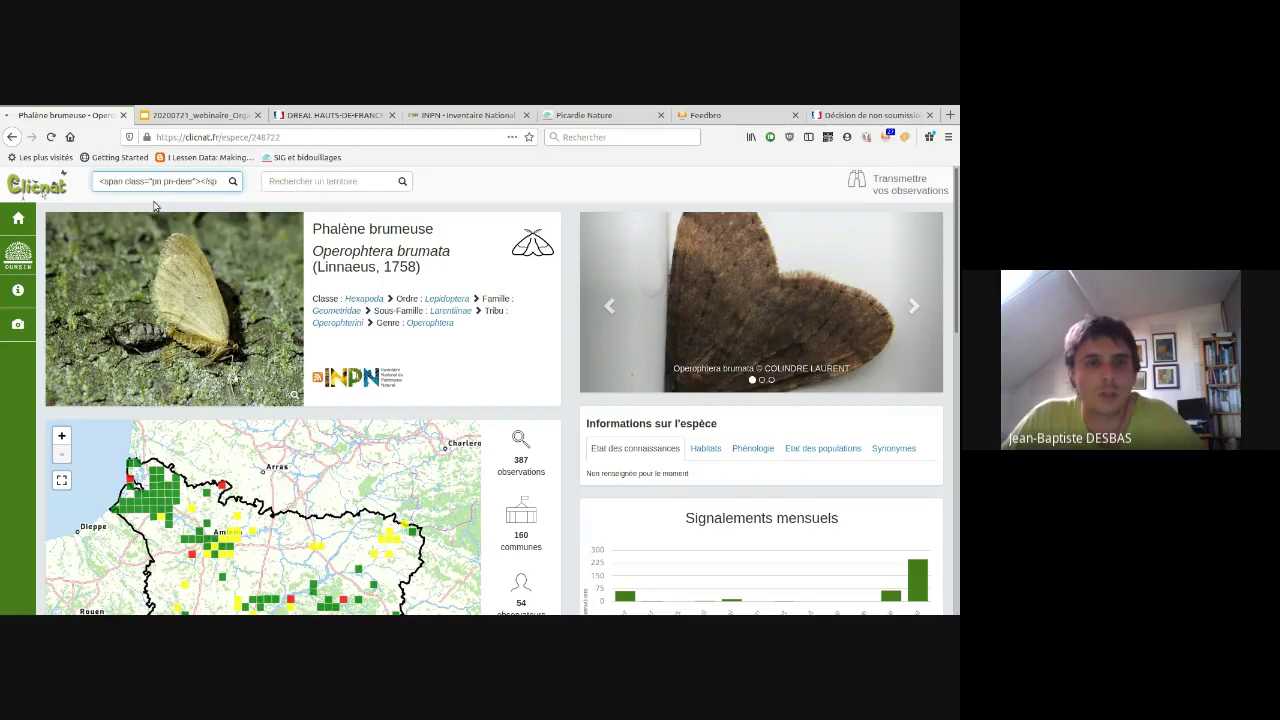
pyautogui.click(566, 116)
pyautogui.click(197, 112)
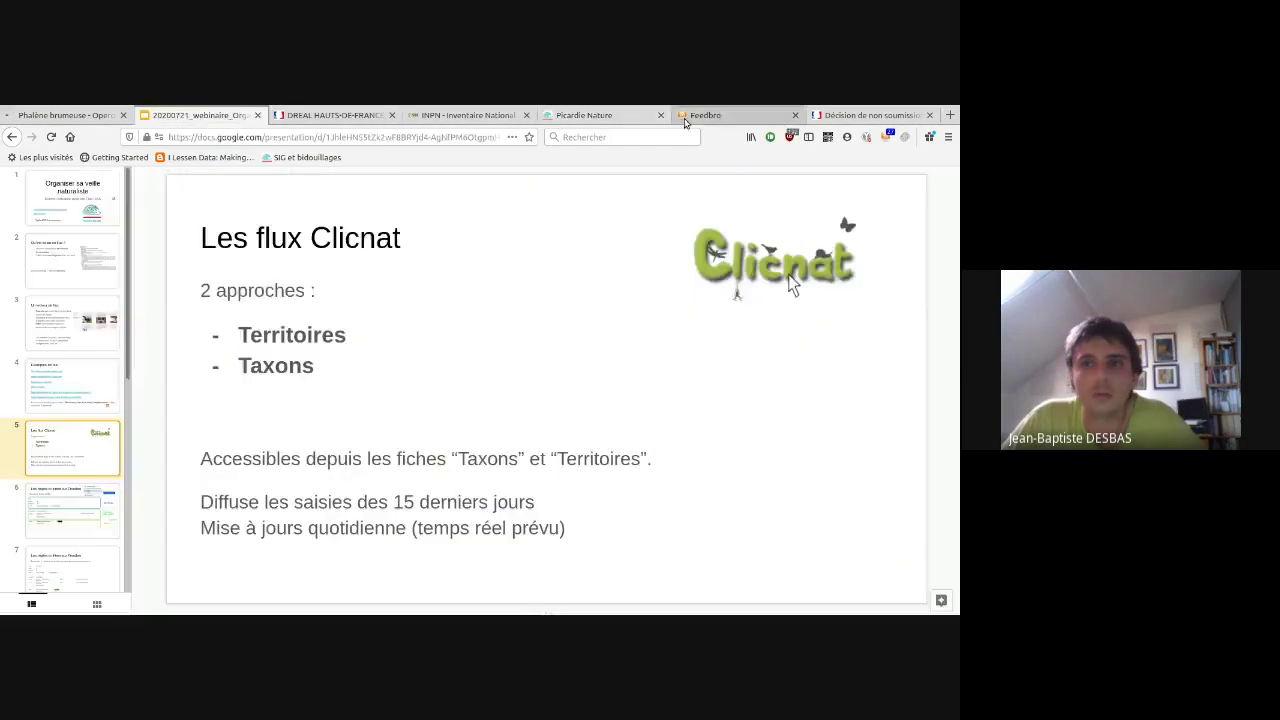
pyautogui.click(686, 120)
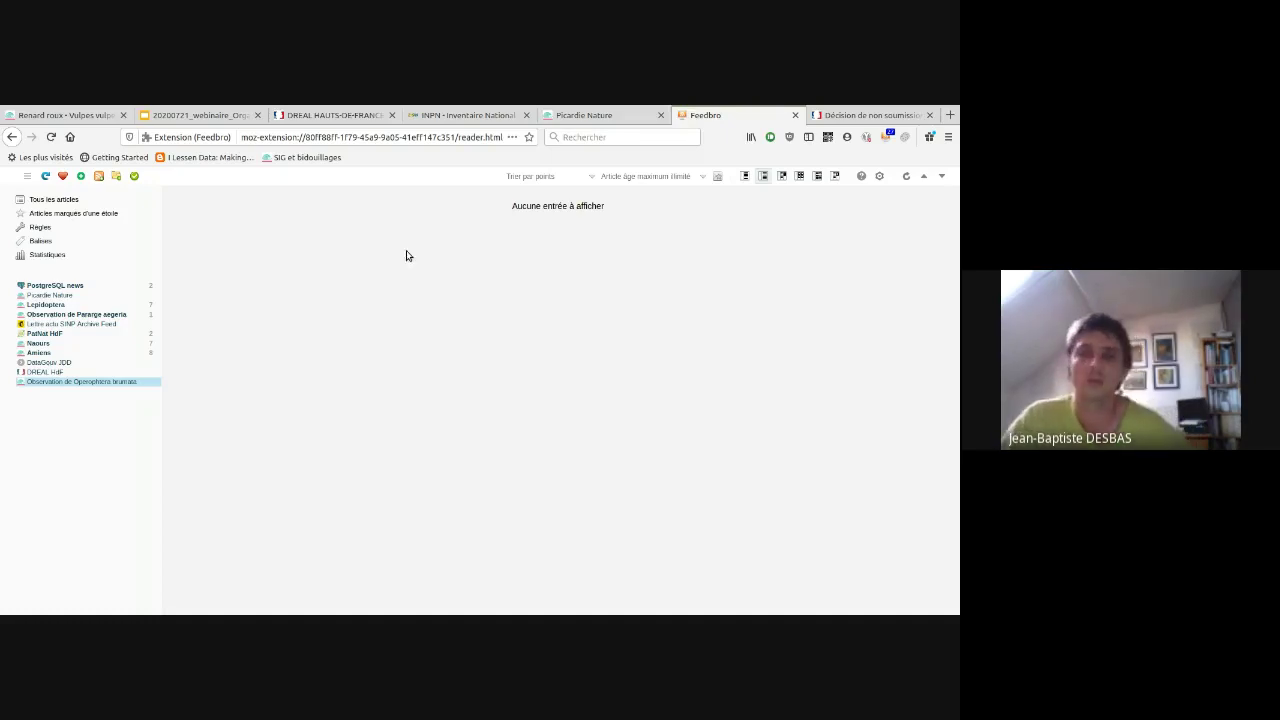
pyautogui.click(60, 115)
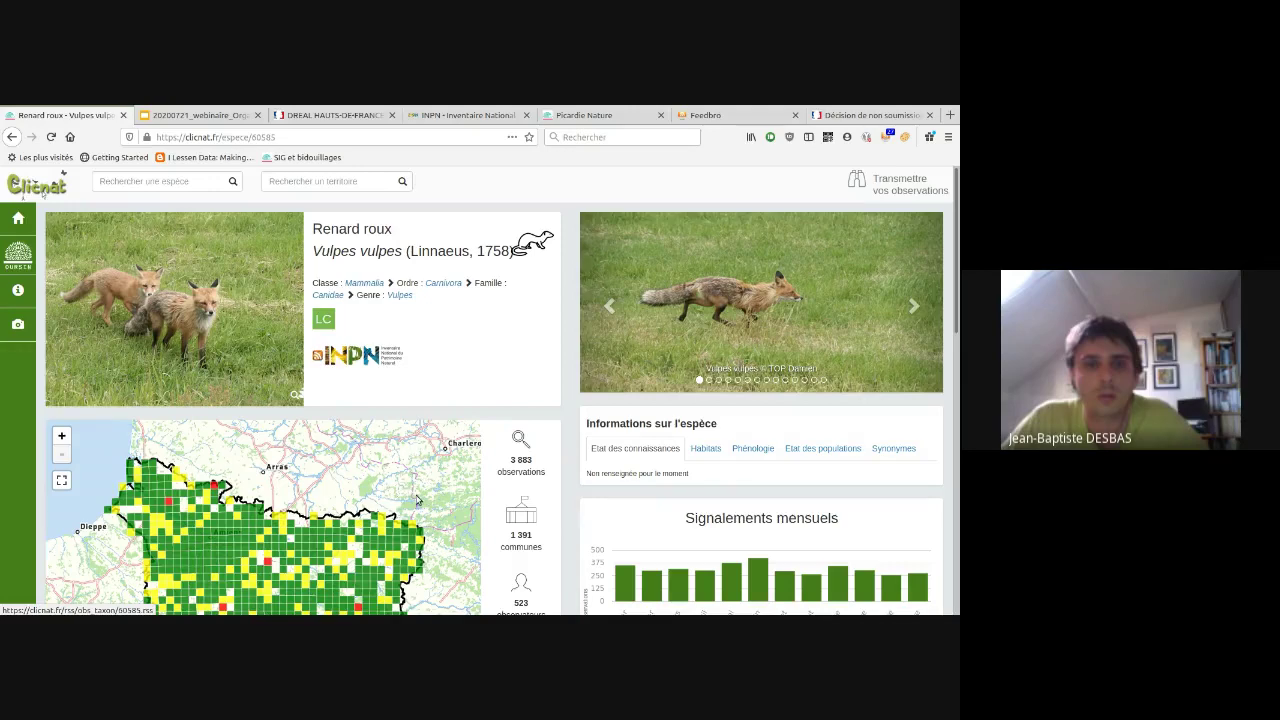
pyautogui.click(707, 117)
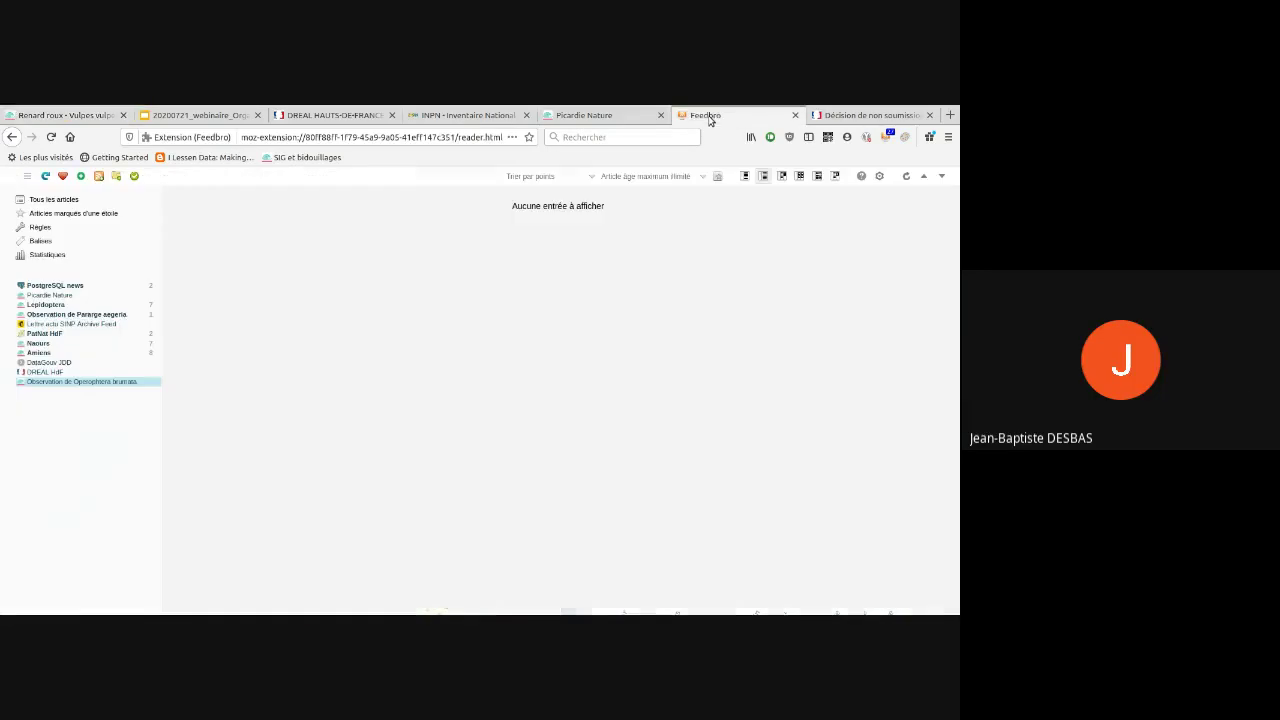
pyautogui.click(99, 176)
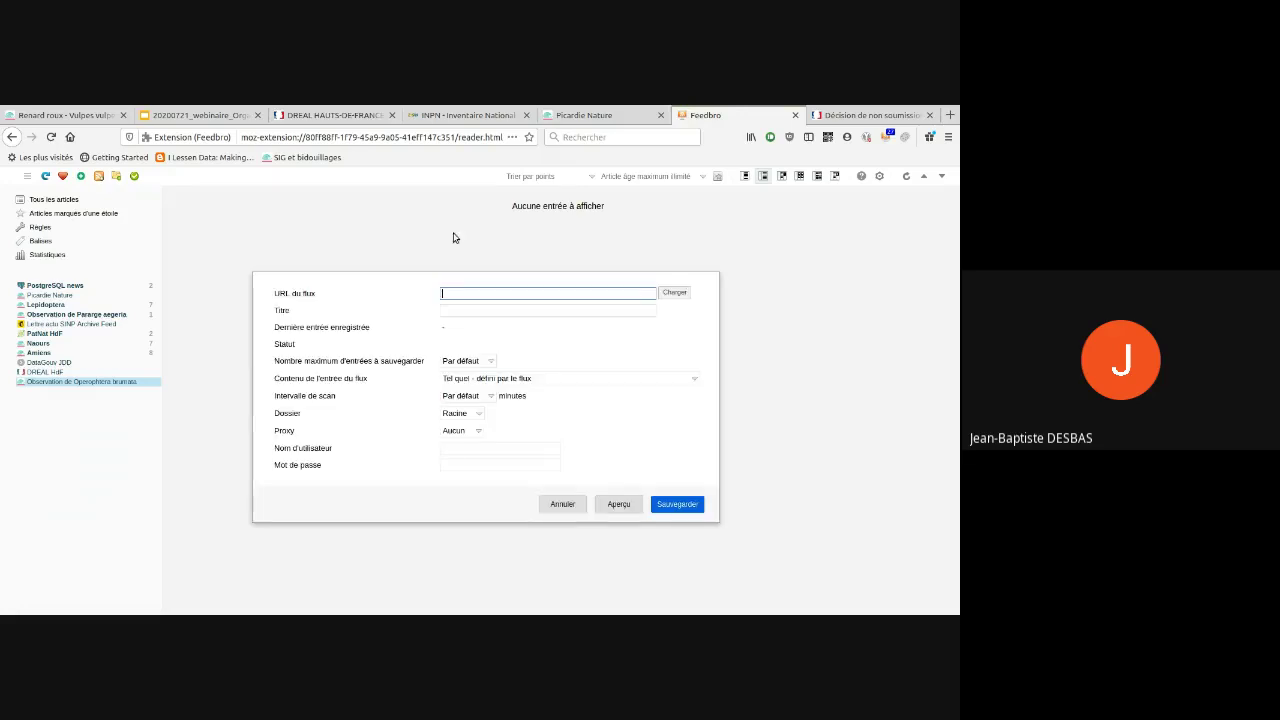
pyautogui.write('https://clicnat.fr/rss/obs_taxon/60585.rss')
pyautogui.click(461, 311)
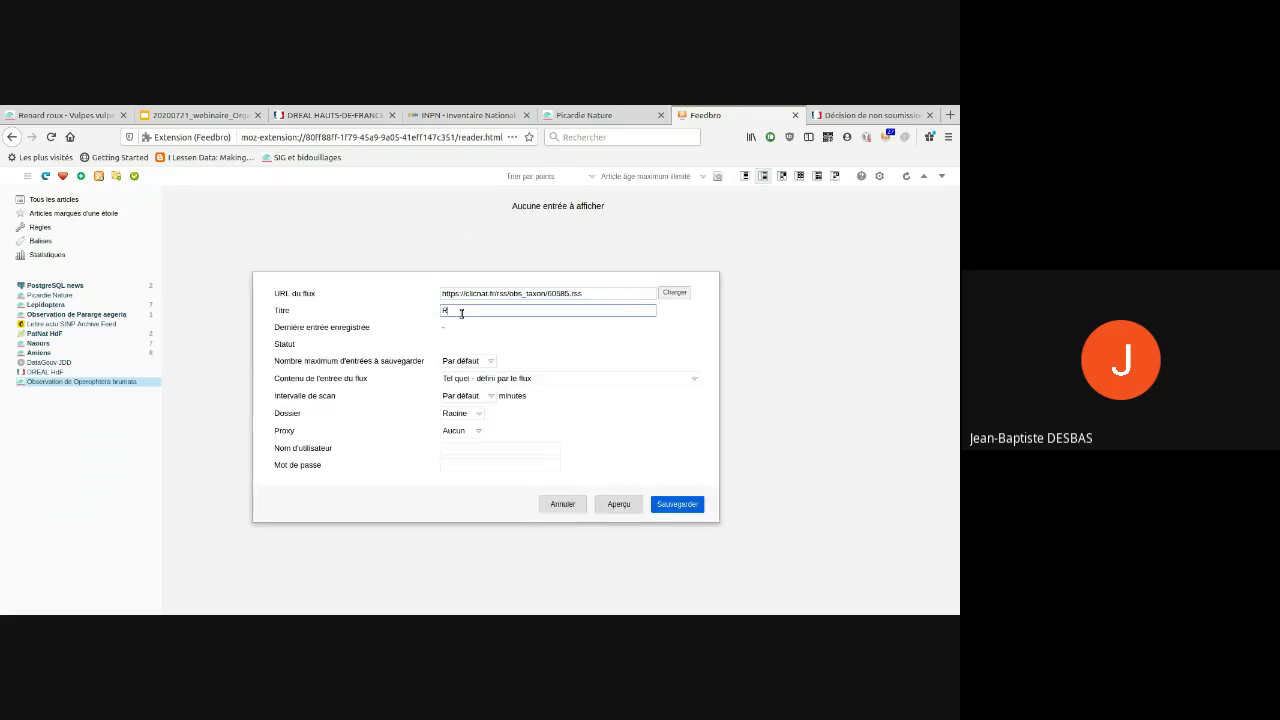
pyautogui.write('Renard')
pyautogui.click(688, 506)
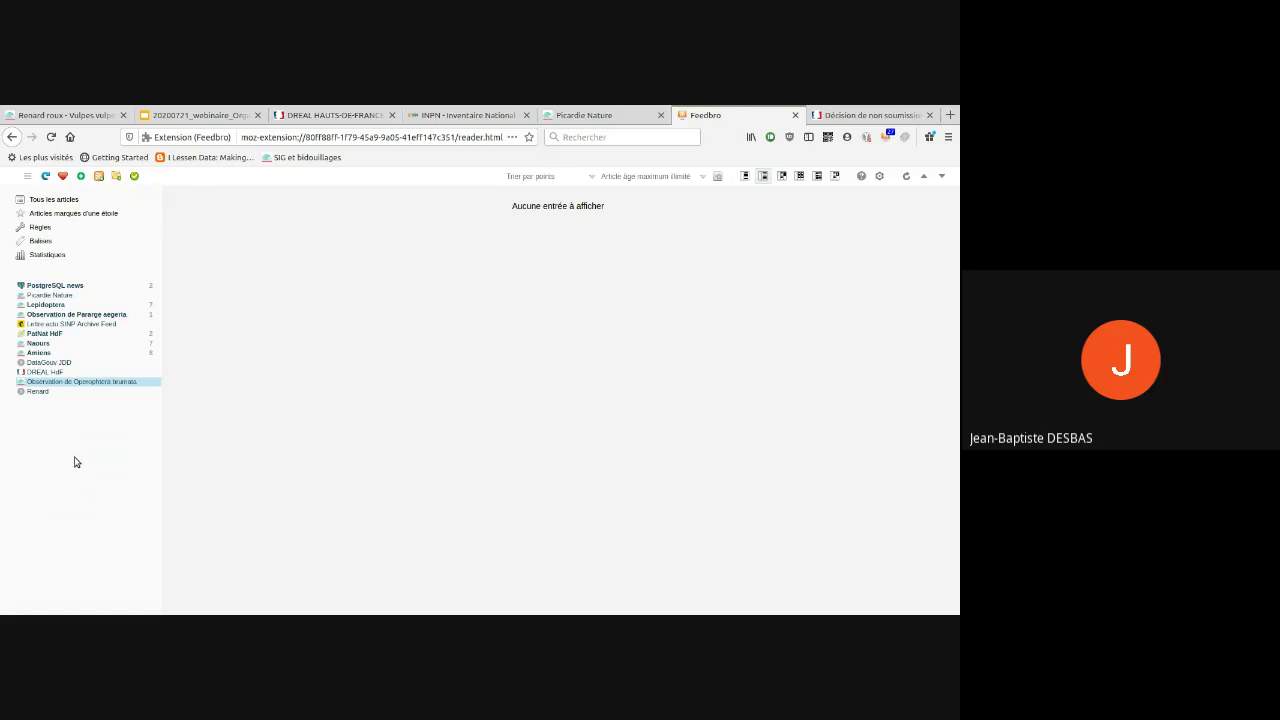
# - Display the Renard feed's observations and switch the layout to an article list beside the full entry
pyautogui.click(40, 391)
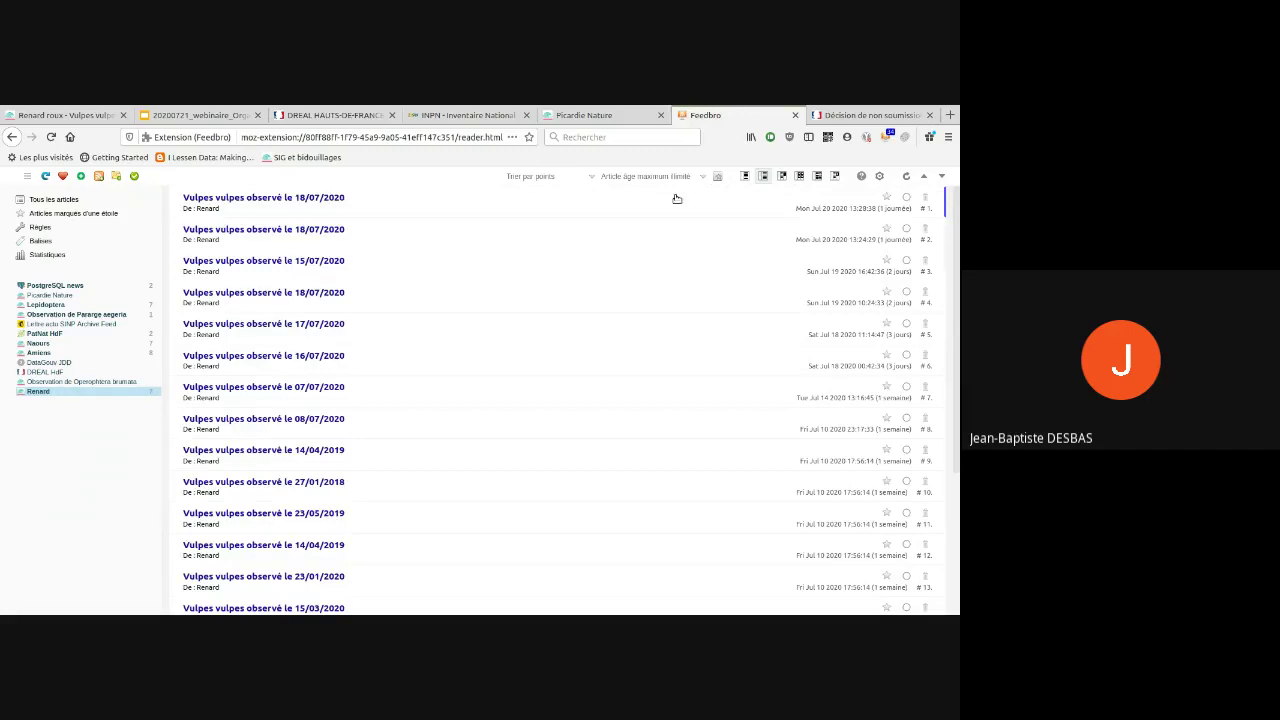
pyautogui.scroll(-1, 506, 334)
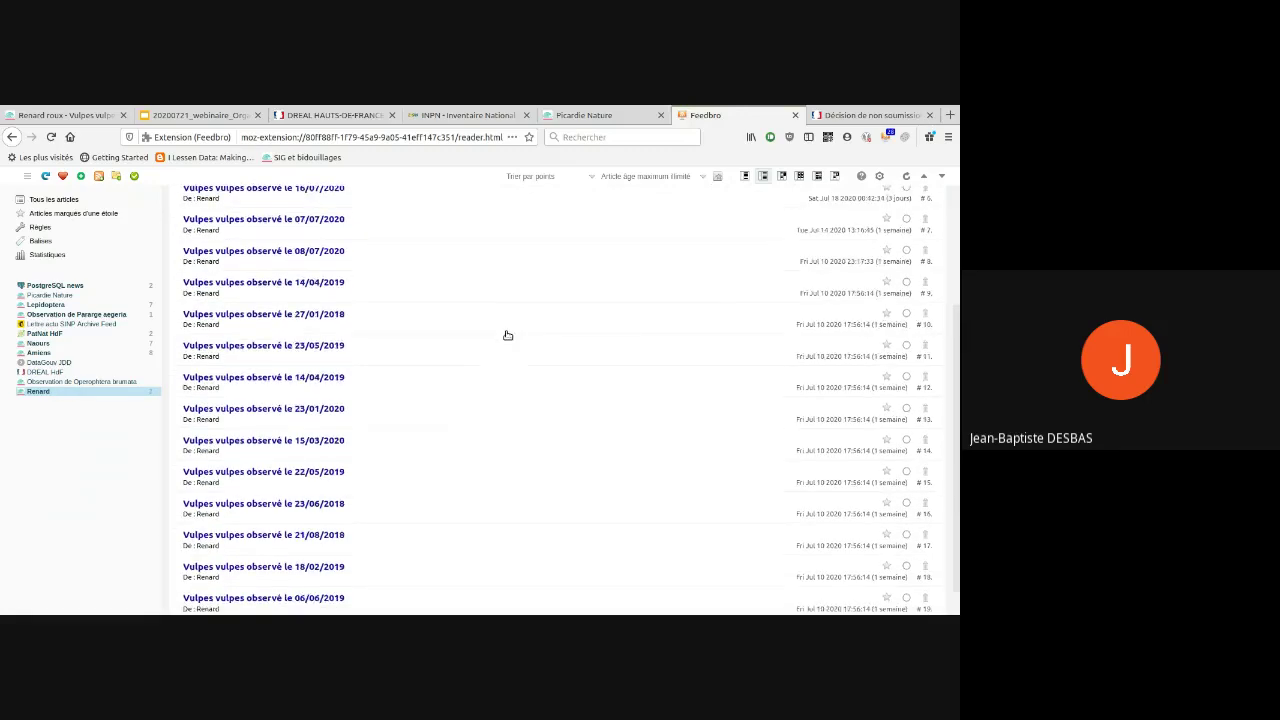
pyautogui.scroll(1, 506, 334)
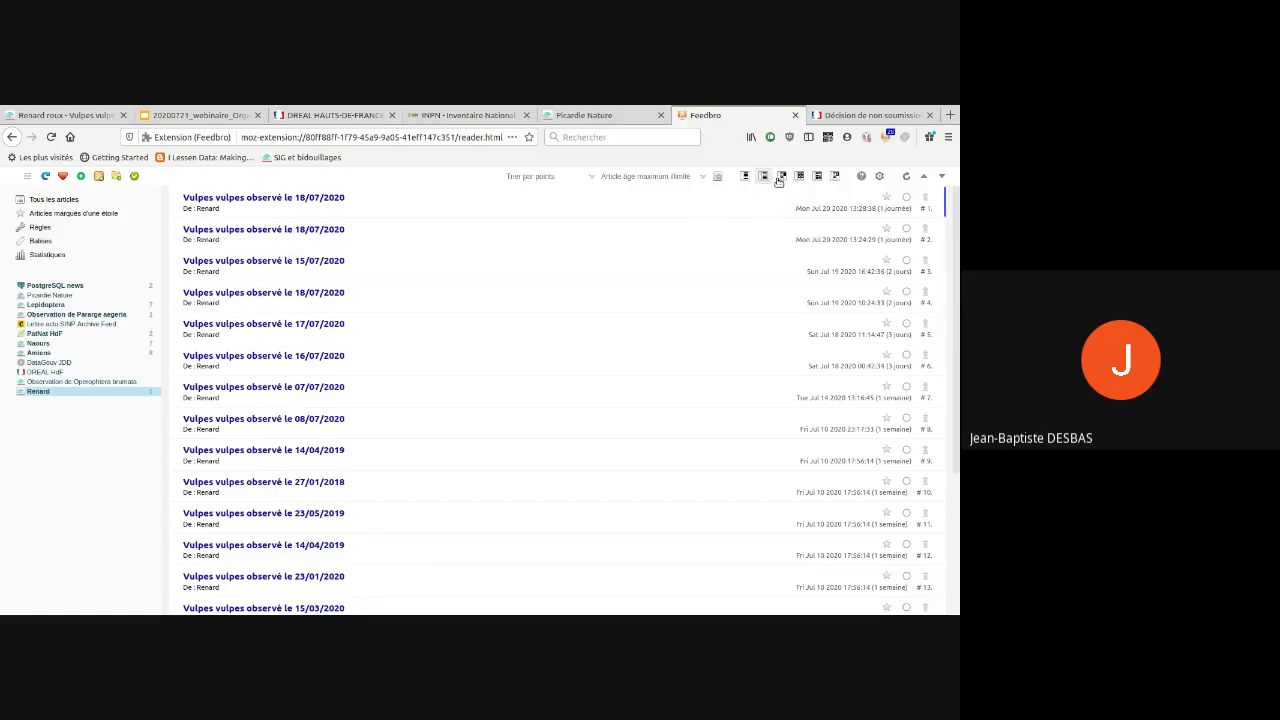
pyautogui.click(780, 178)
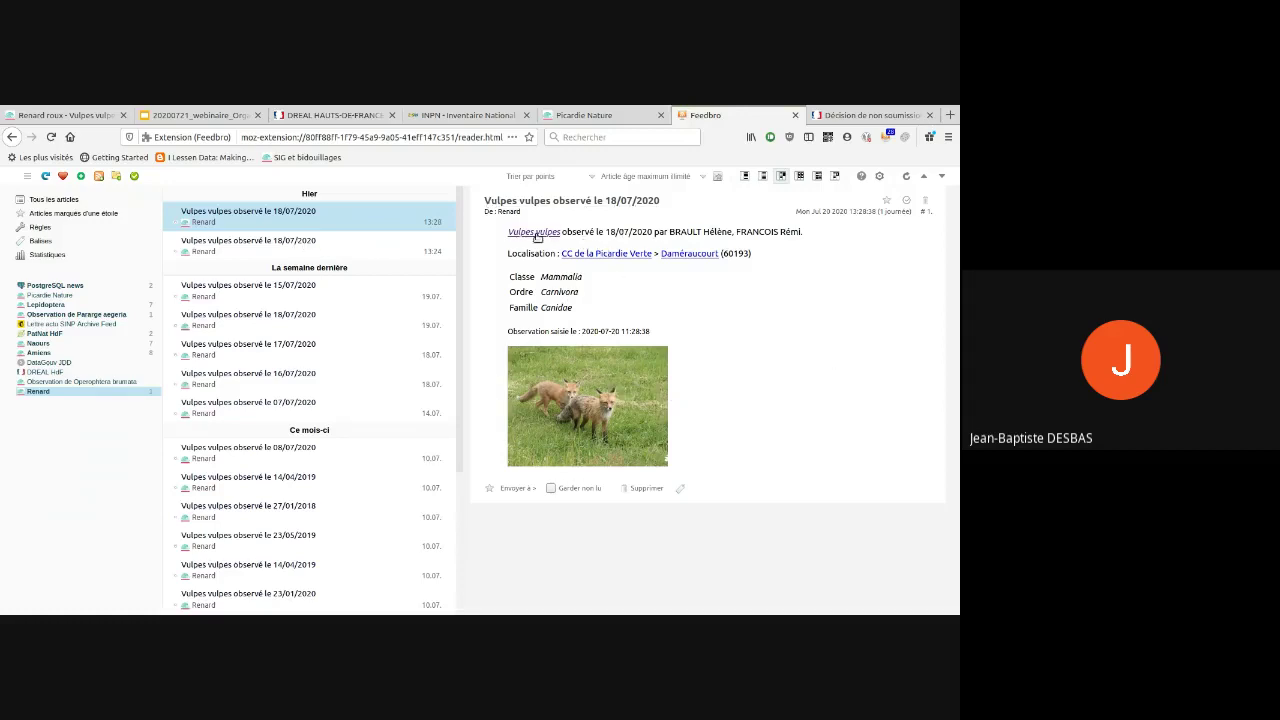
# - Examine the first Vulpes vulpes entry's species and observer line, location, and classification by class, order and family
pyautogui.moveTo(506, 232); pyautogui.dragTo(784, 240)
pyautogui.click(628, 232)
pyautogui.click(572, 257)
pyautogui.moveTo(508, 278)
pyautogui.mouseDown()
pyautogui.moveTo(592, 307)
pyautogui.moveTo(508, 278)
pyautogui.mouseUp()
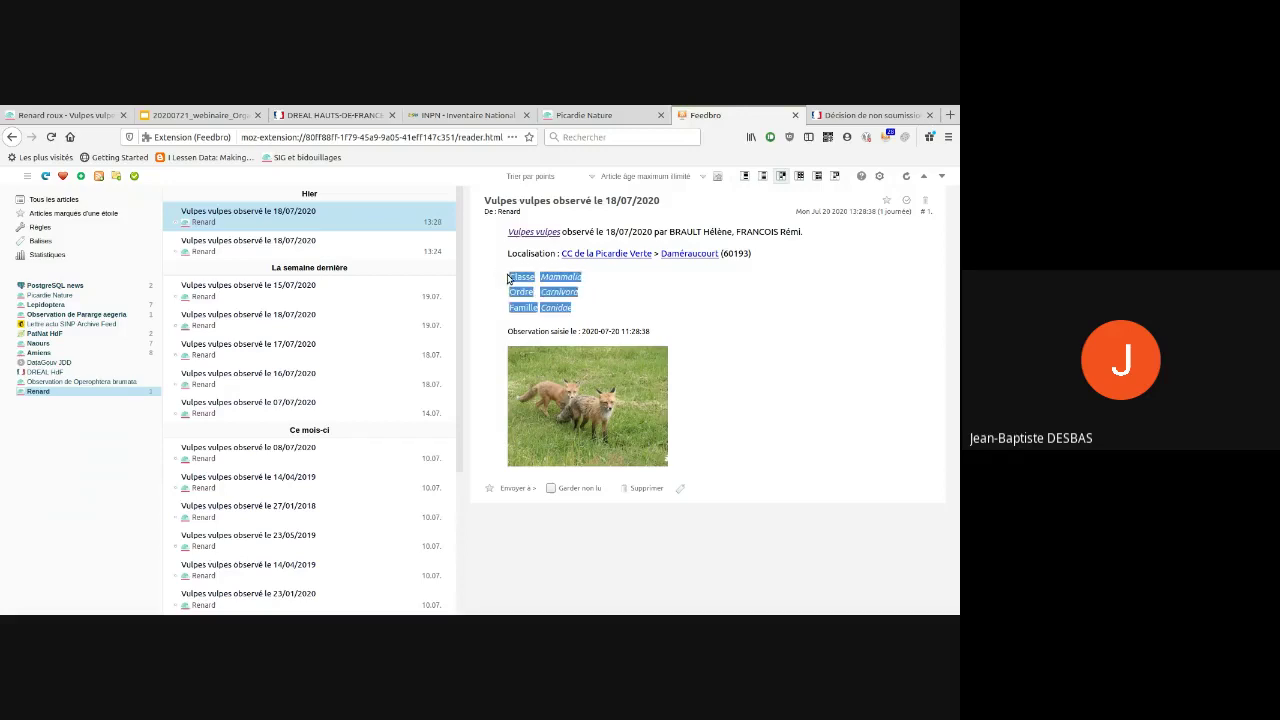
pyautogui.click(508, 278)
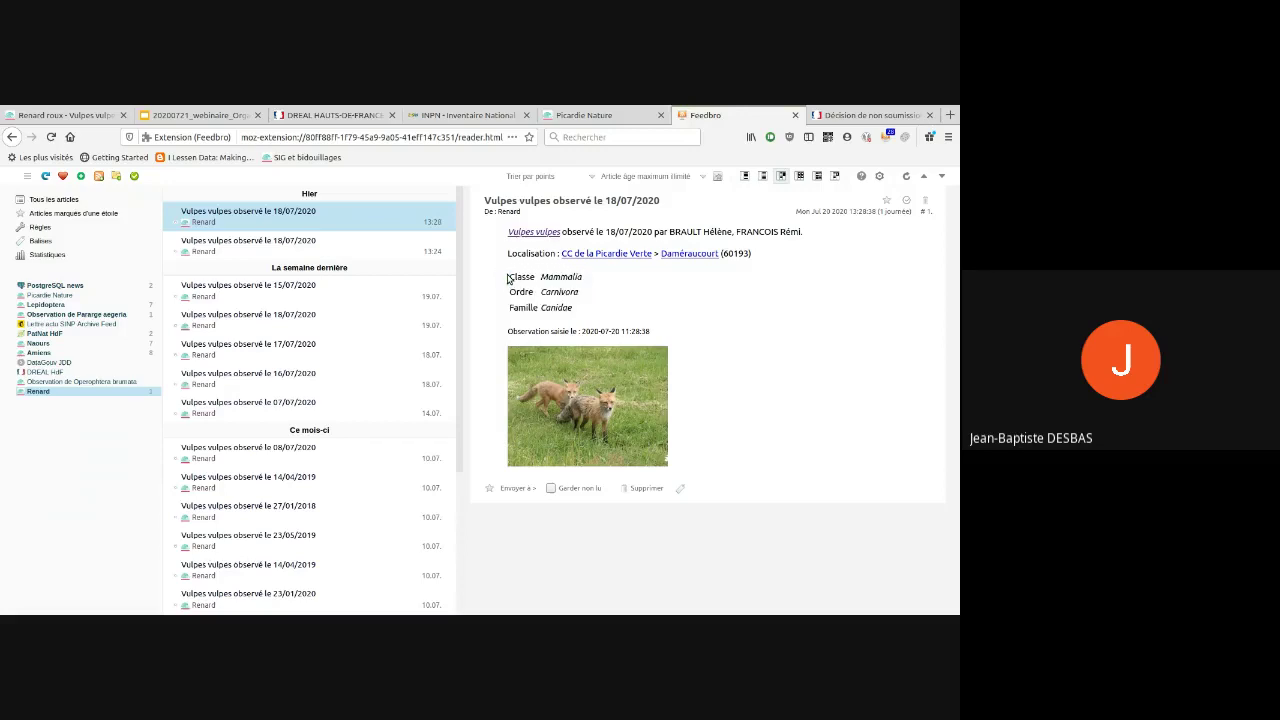
# - Compare several recent Vulpes vulpes entries in the Renard feed, then return to the Renard roux page on Clicnat
pyautogui.click(289, 248)
pyautogui.click(366, 296)
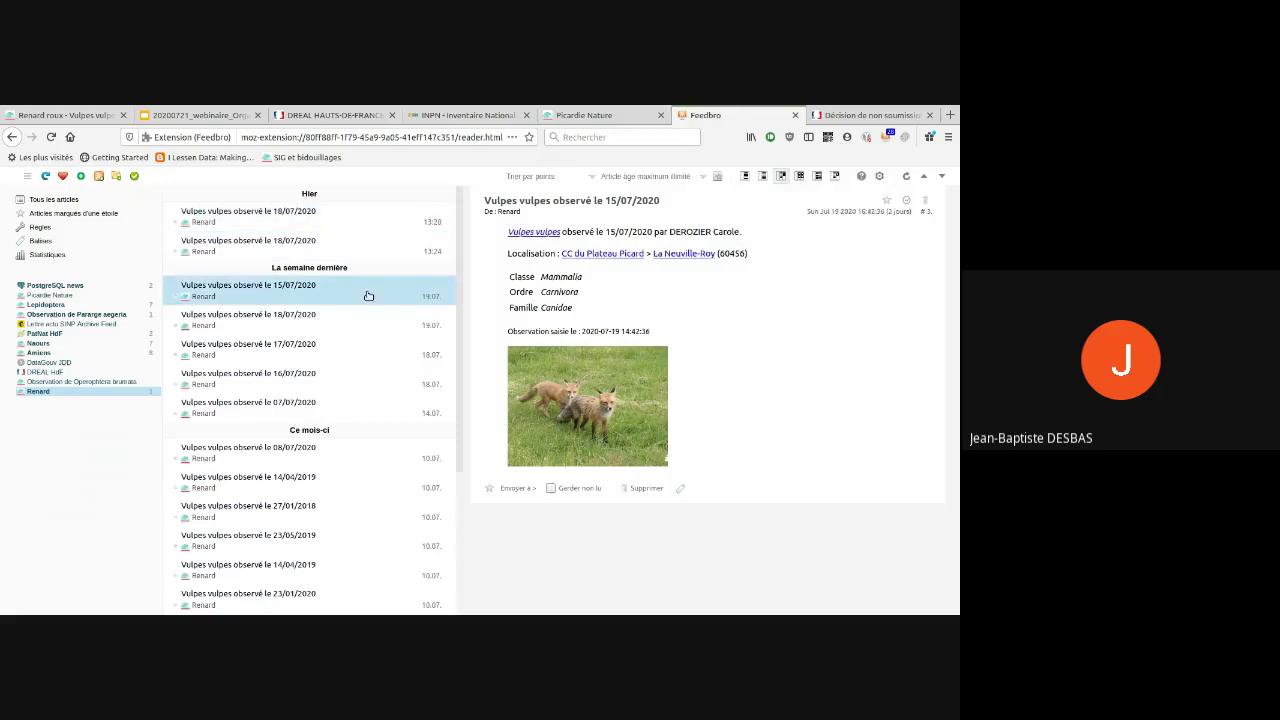
pyautogui.click(366, 326)
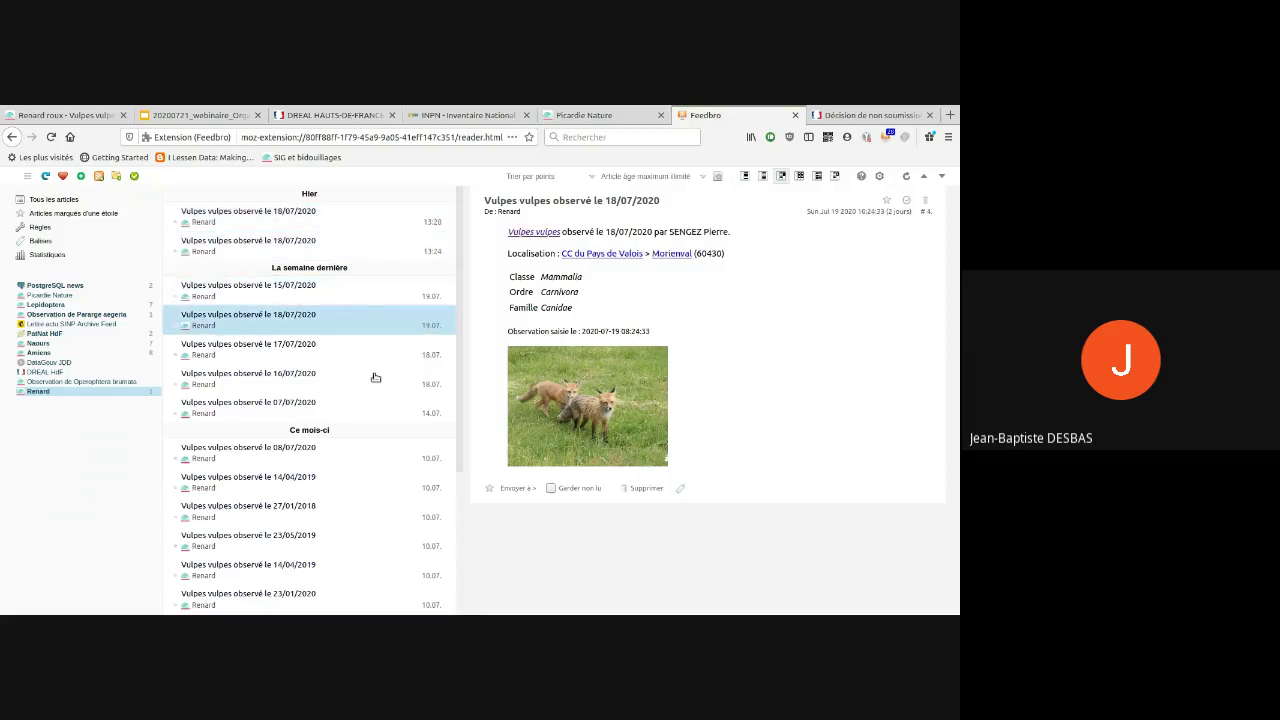
pyautogui.click(350, 219)
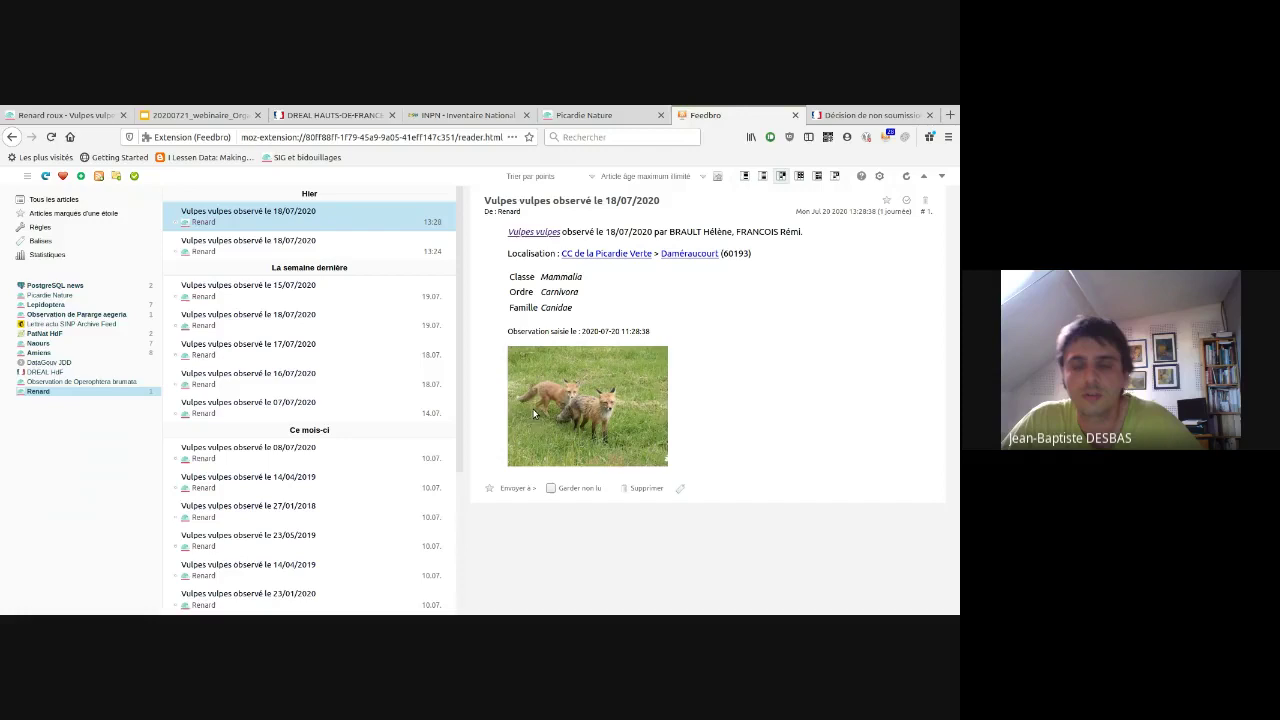
pyautogui.click(345, 237)
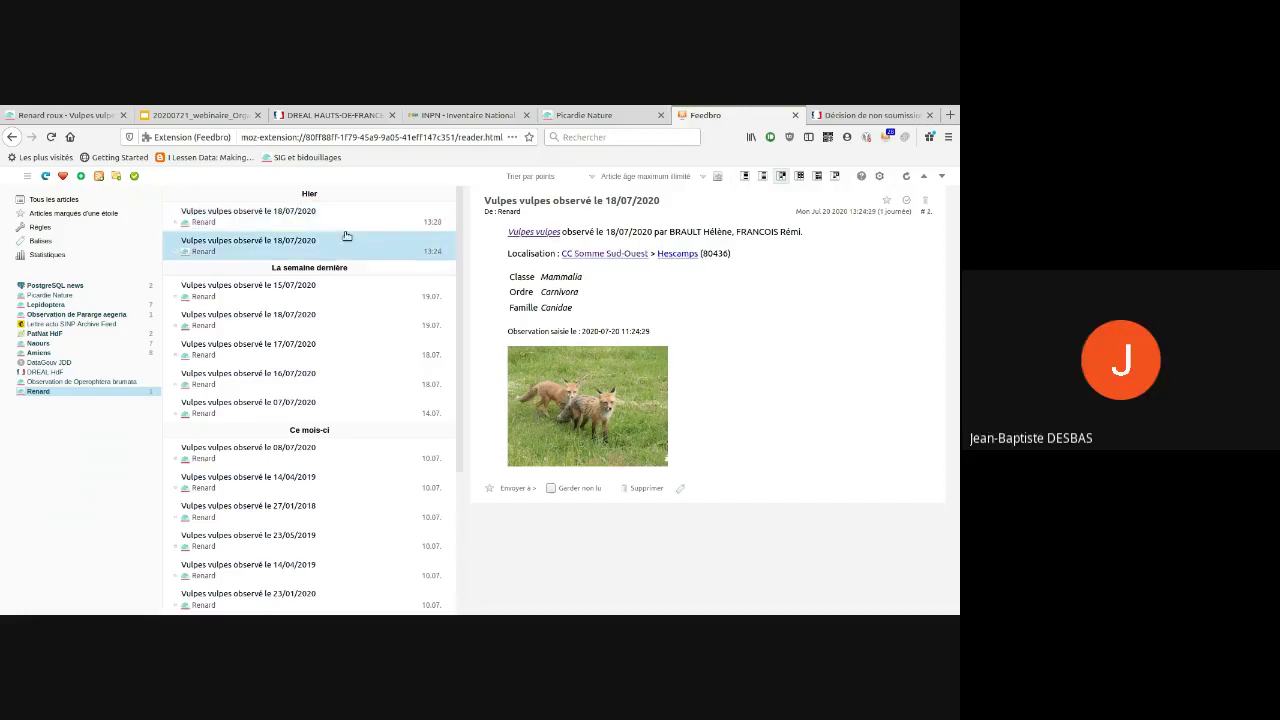
pyautogui.click(350, 219)
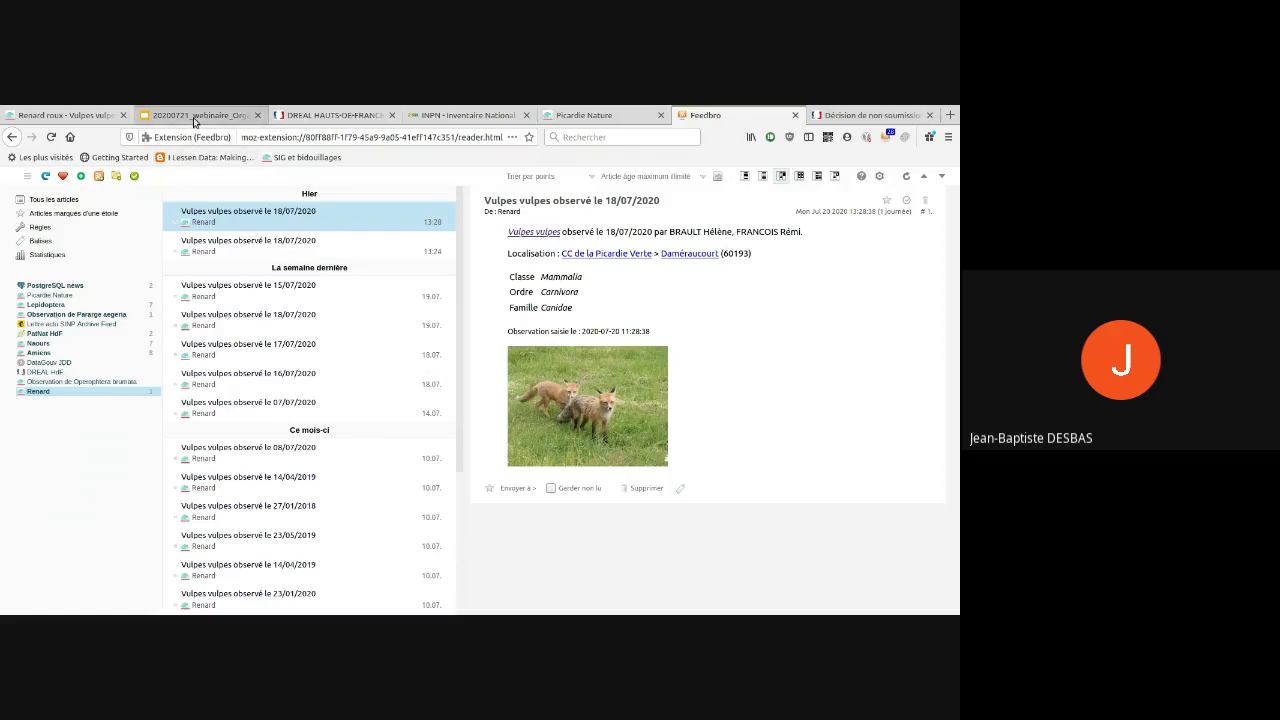
pyautogui.click(88, 120)
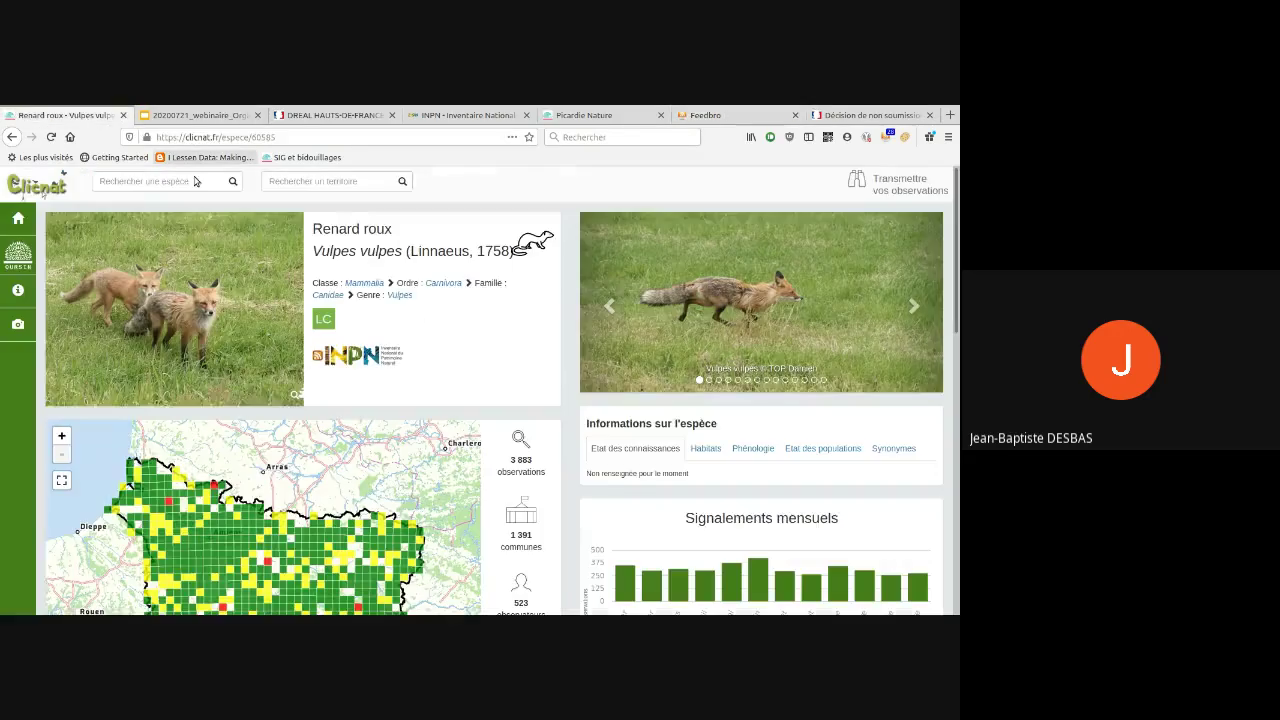
# - Search Clicnat's territories for "abbevi", open the Abbeville [80] page, and show its species groups and RSS feed link
pyautogui.click(319, 181)
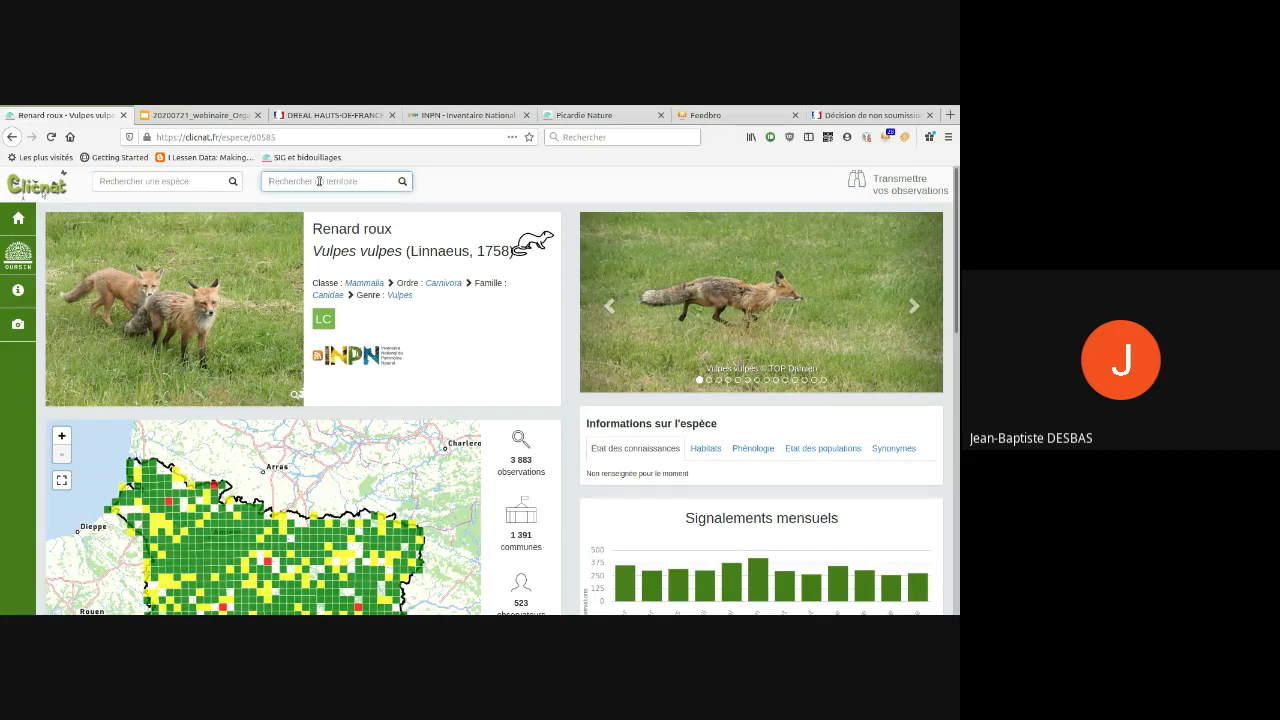
pyautogui.write('abbevi')
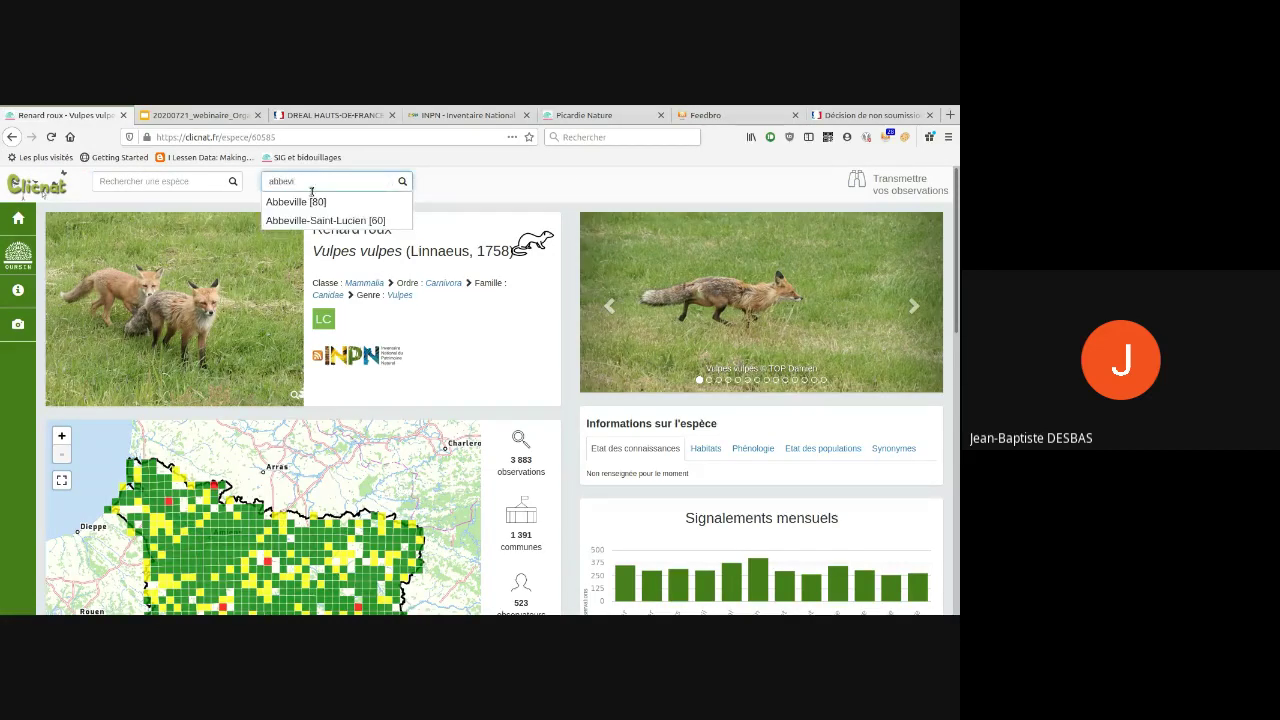
pyautogui.click(309, 202)
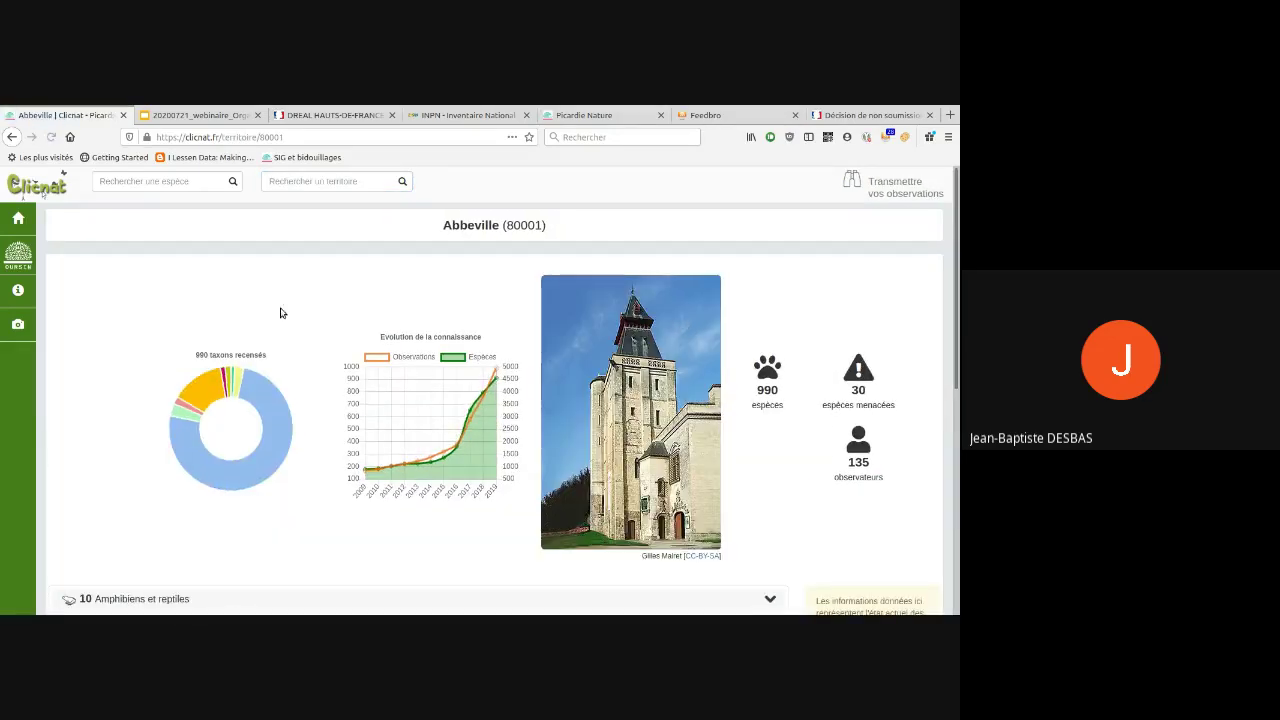
pyautogui.scroll(-1, 445, 300)
pyautogui.scroll(2, 447, 301)
pyautogui.scroll(-5, 418, 391)
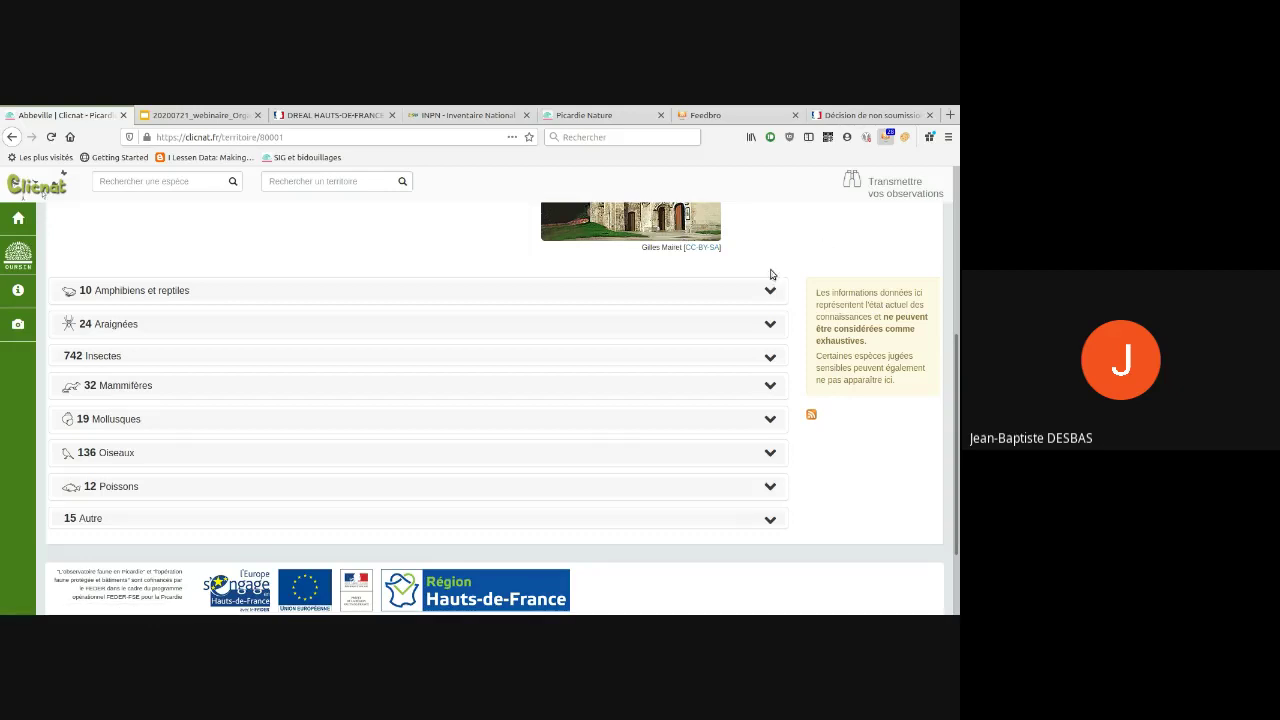
# - Switch to Feedbro, review the untitled feed's properties, and close them without saving
pyautogui.click(706, 115)
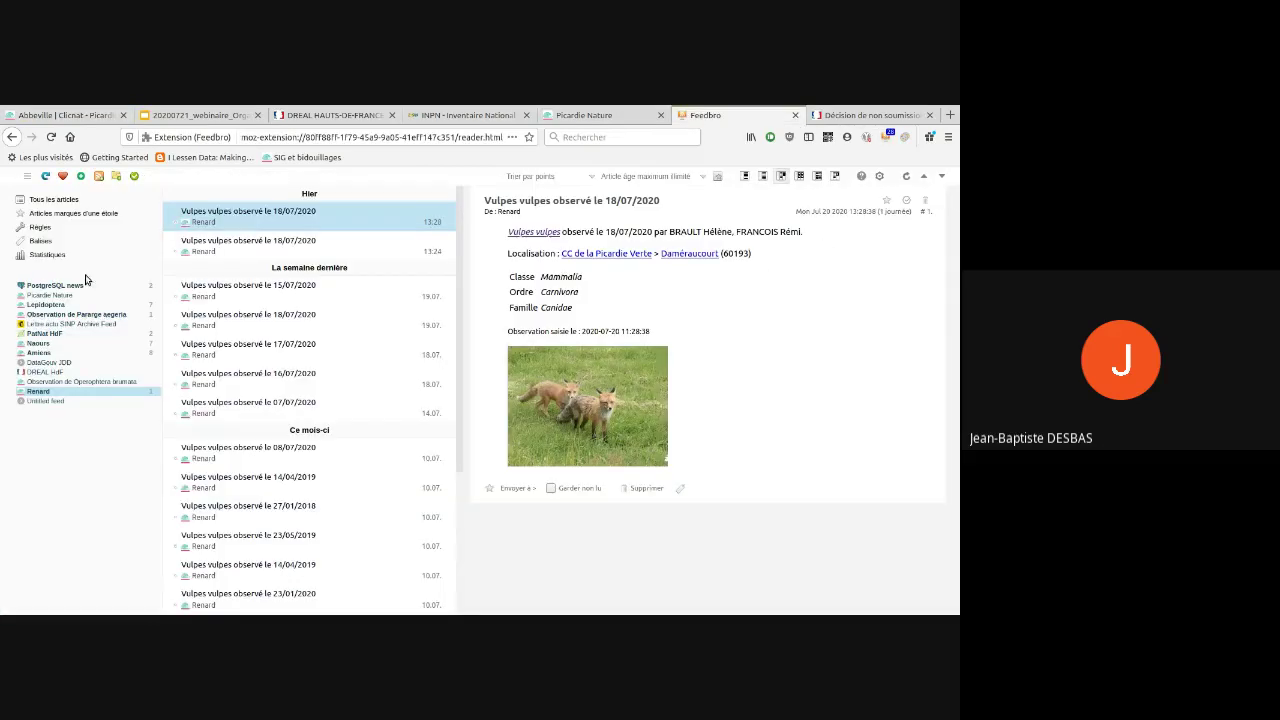
pyautogui.click(45, 401)
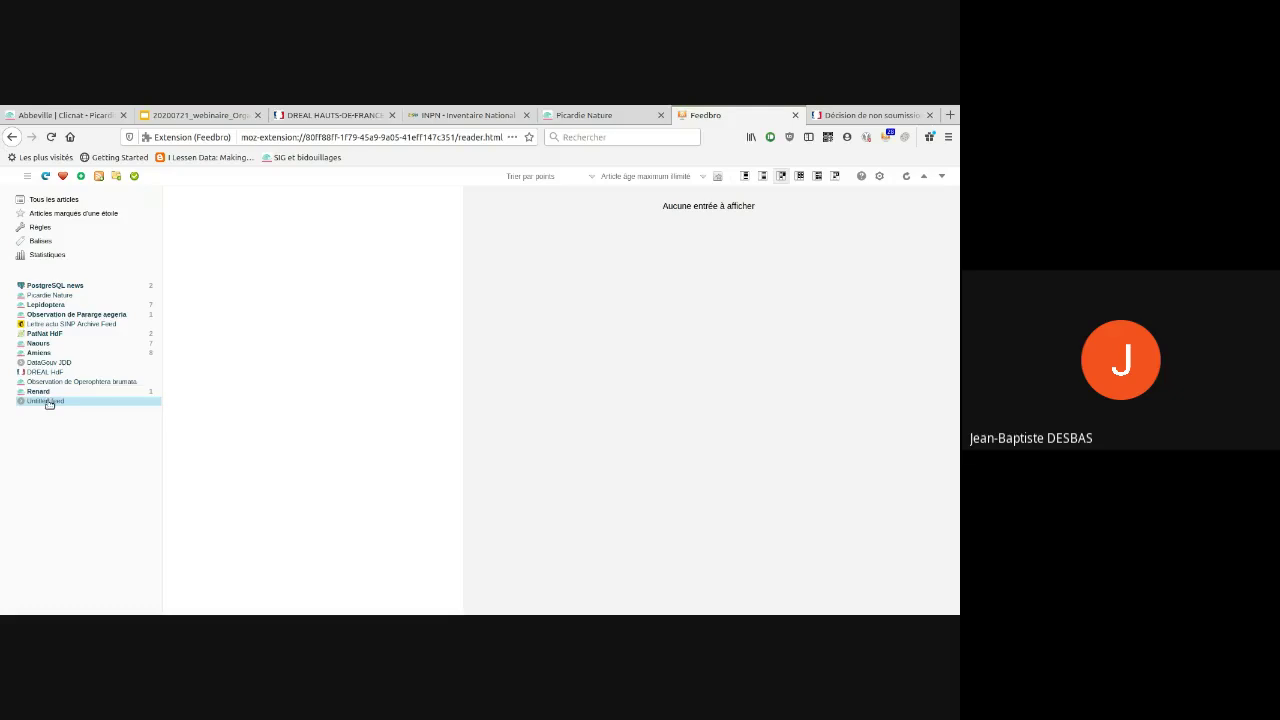
pyautogui.rightClick(46, 401)
pyautogui.click(60, 468)
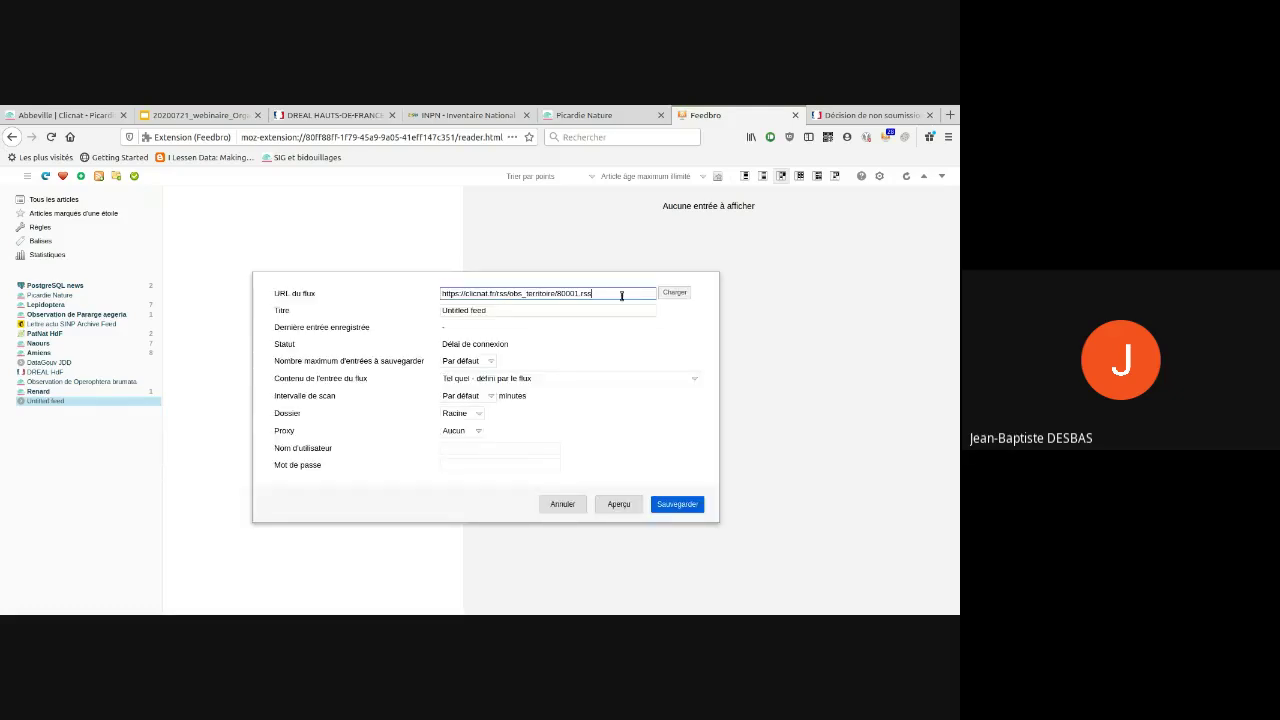
pyautogui.click(561, 504)
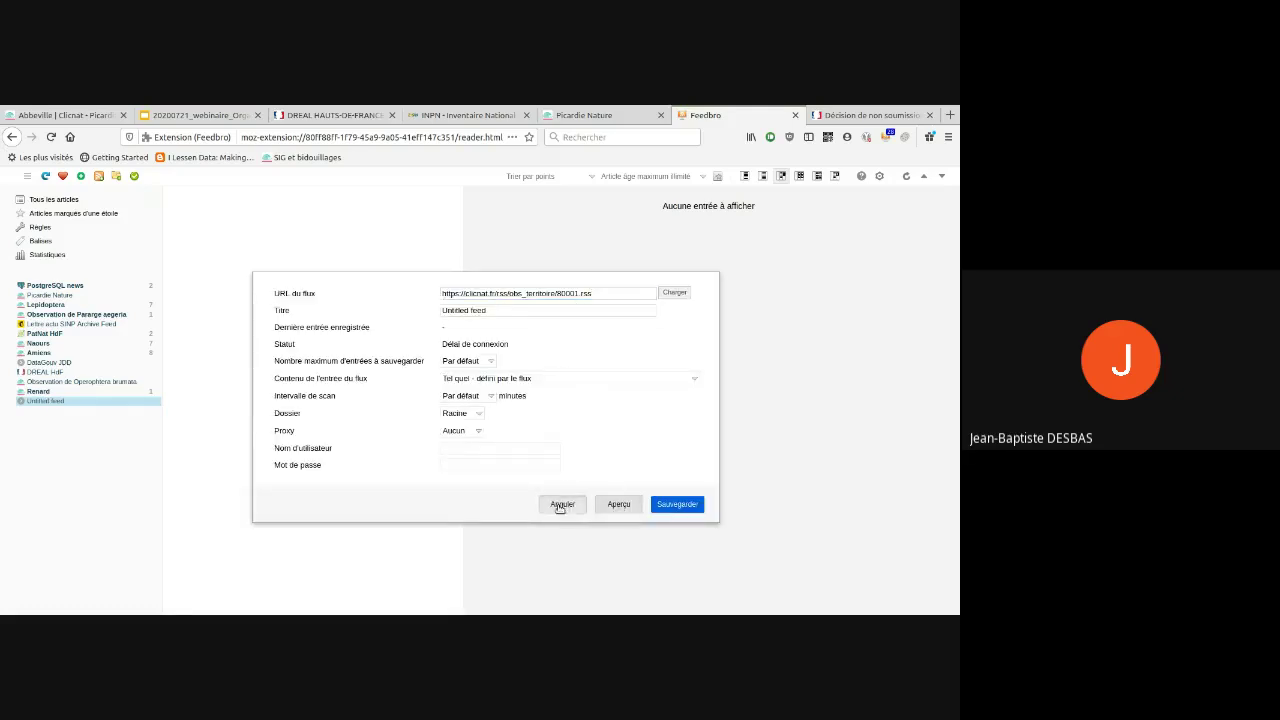
# - Examine the Amiens feed's recent bird entries, from Muscicapa striata through Acrocephalus scirpaceus, then return to the Alcedo atthis entry
pyautogui.click(42, 353)
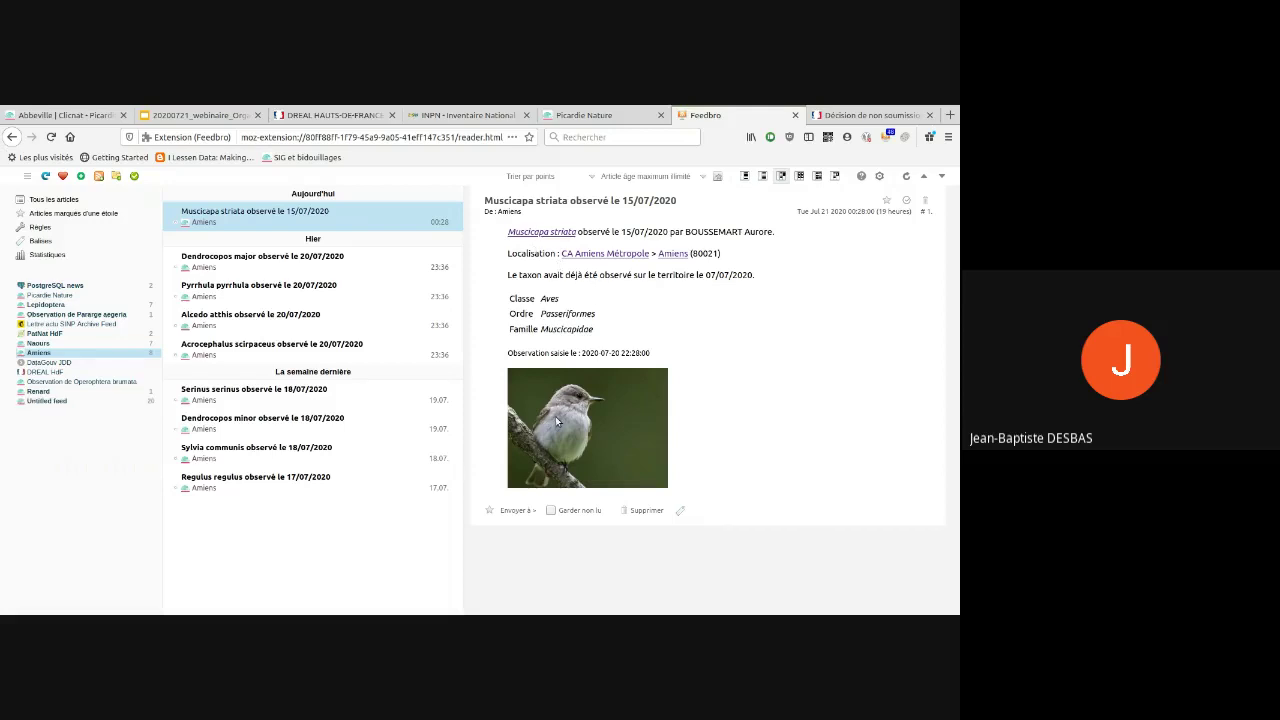
pyautogui.click(371, 264)
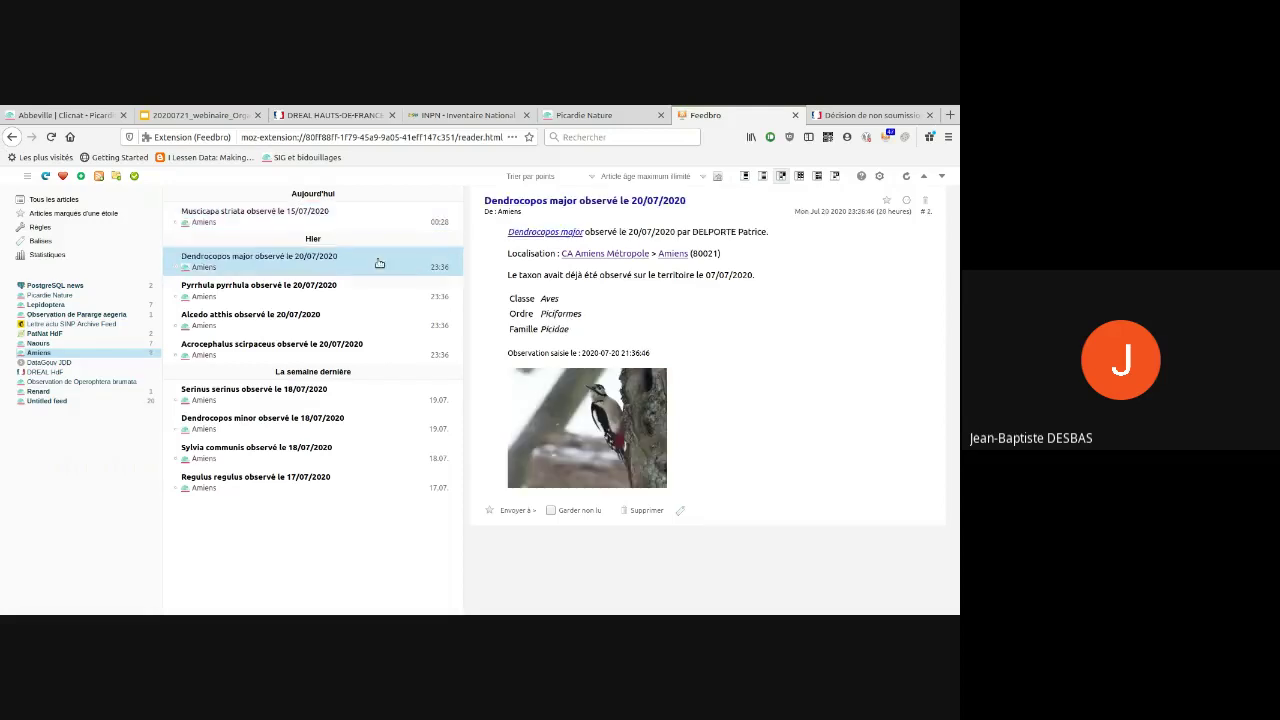
pyautogui.click(389, 294)
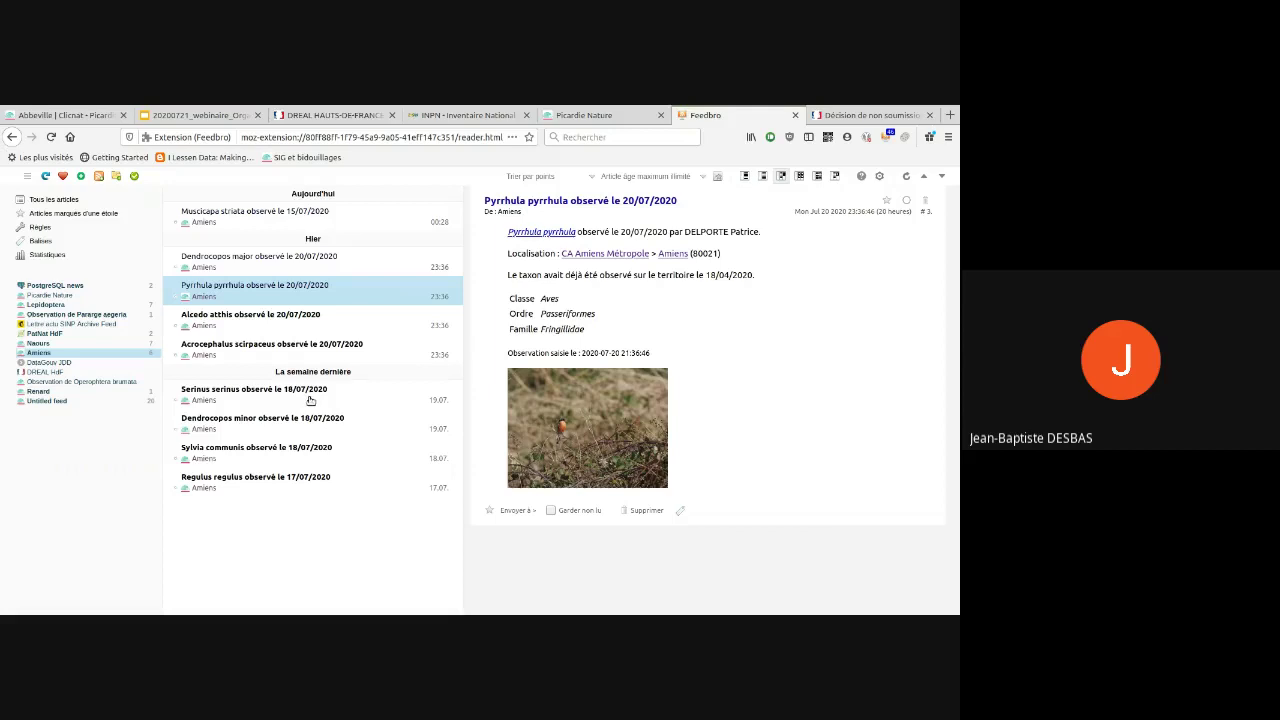
pyautogui.click(378, 320)
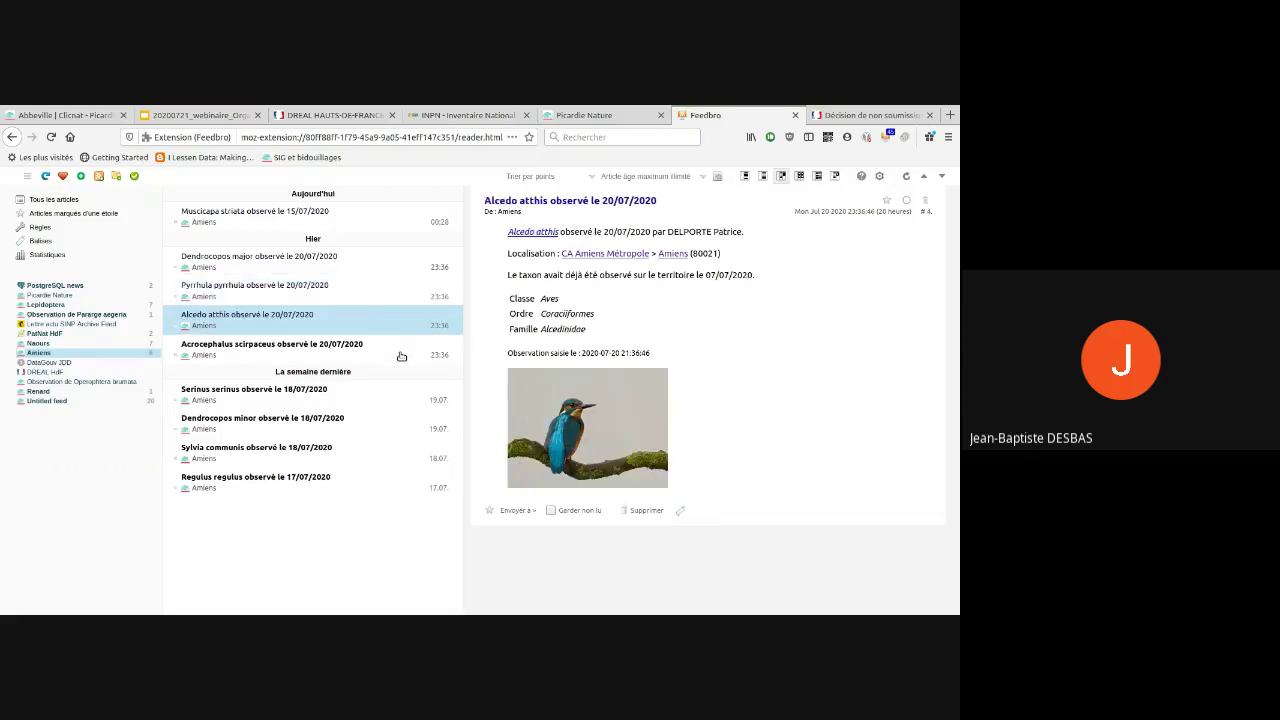
pyautogui.click(400, 352)
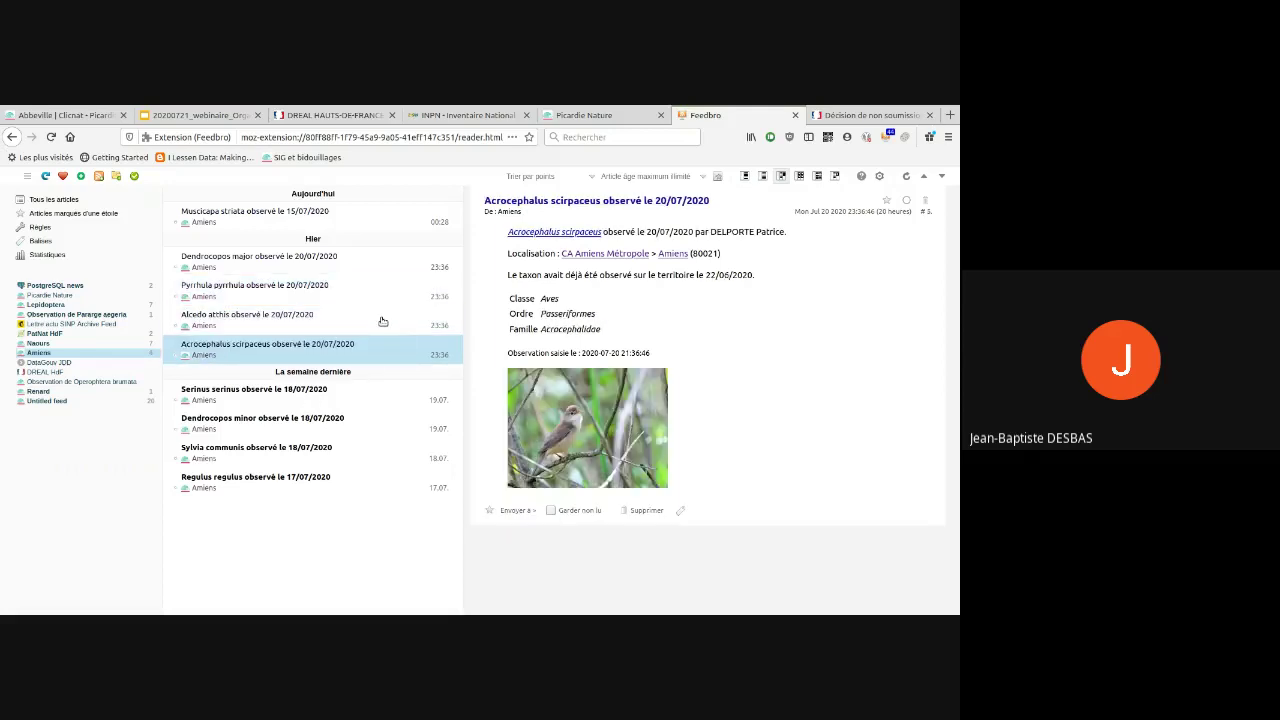
pyautogui.click(382, 321)
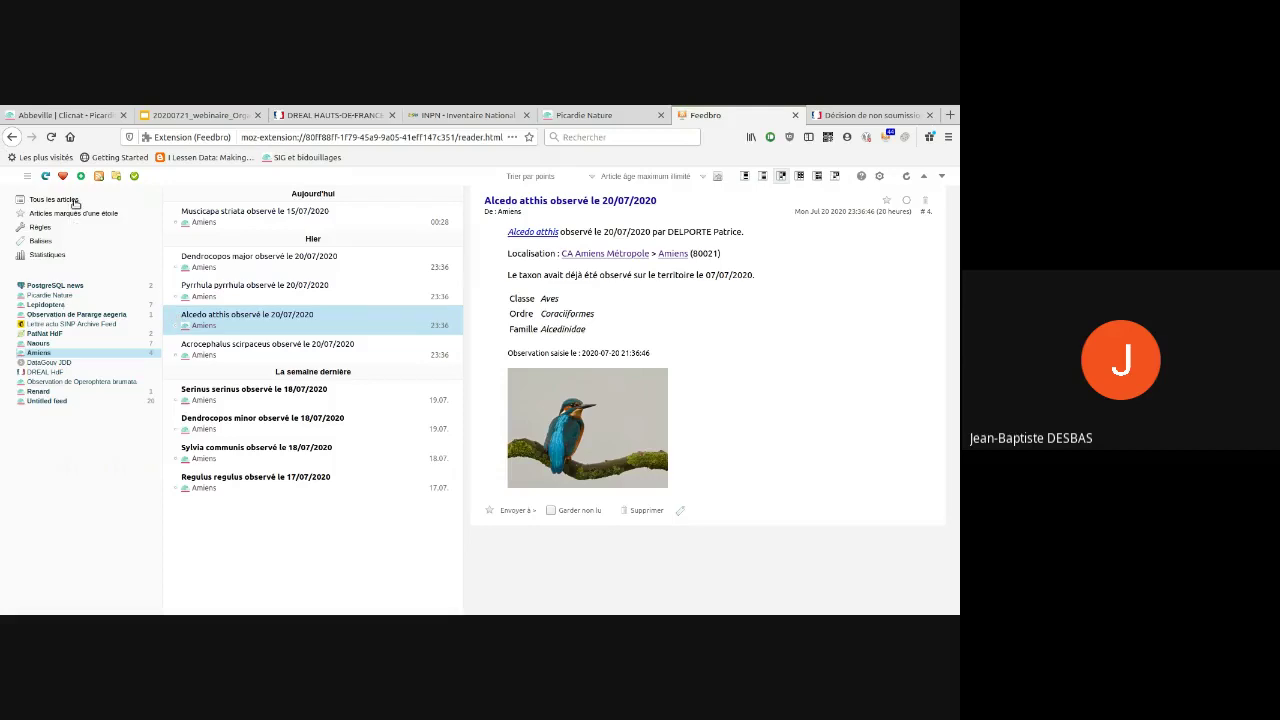
# - Mark all Amiens feed articles as read, then turn the Serinus serinus entry's keep-unread option on and off again
pyautogui.click(133, 177)
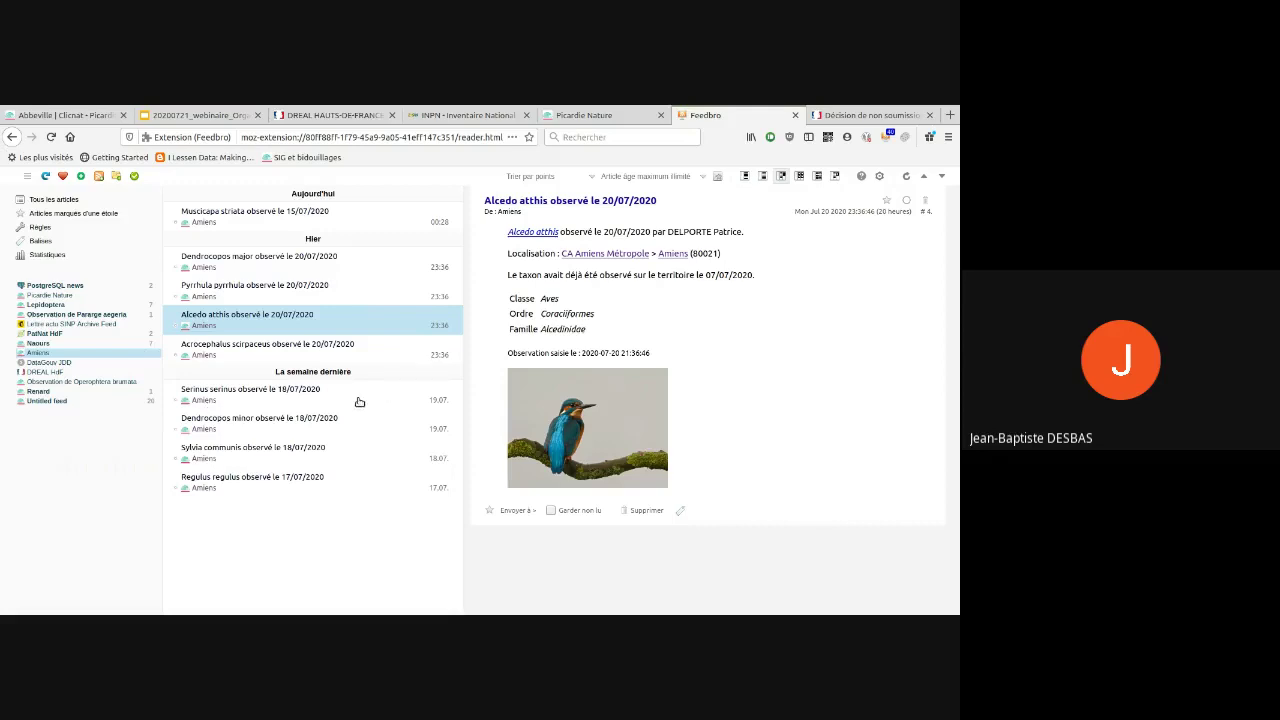
pyautogui.click(277, 398)
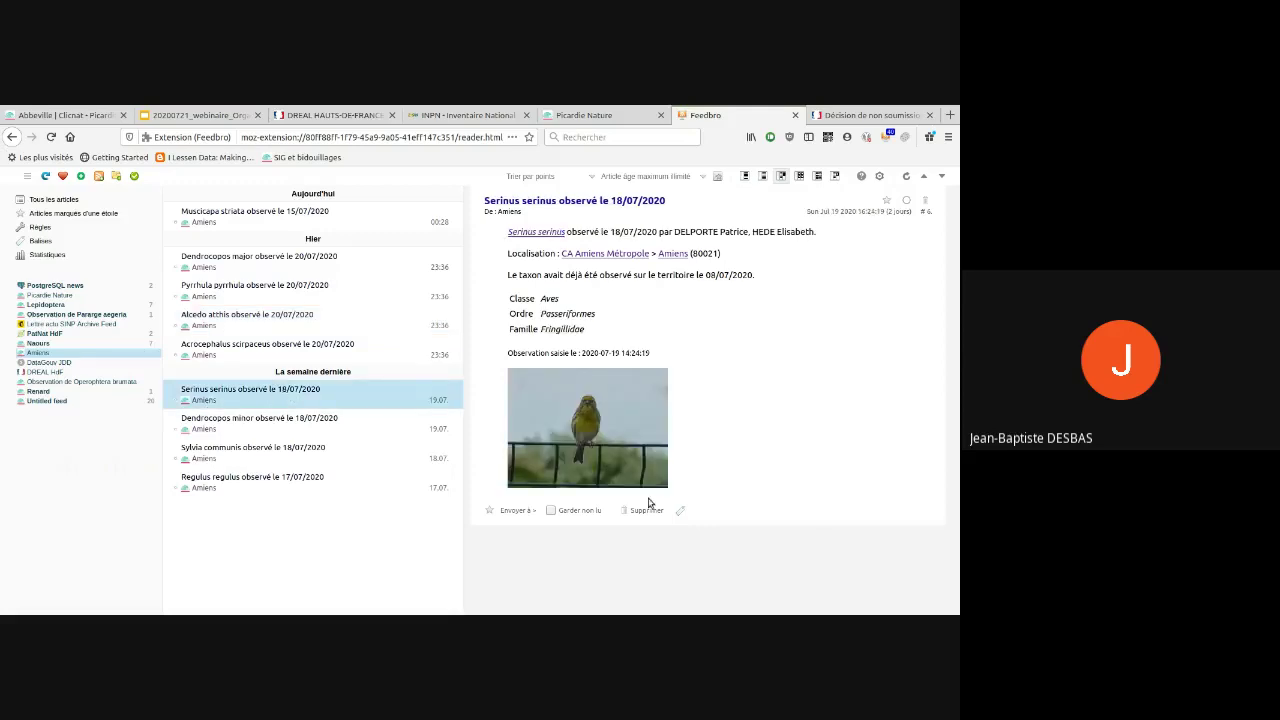
pyautogui.click(551, 511)
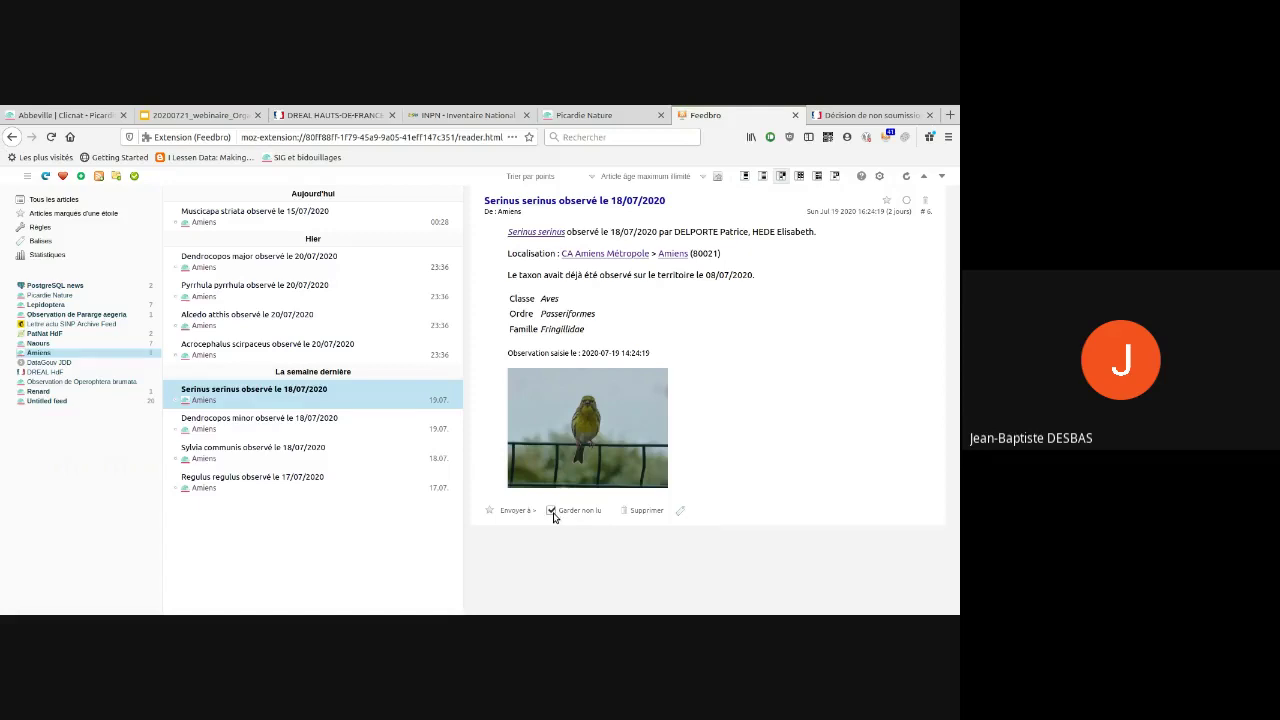
pyautogui.click(551, 511)
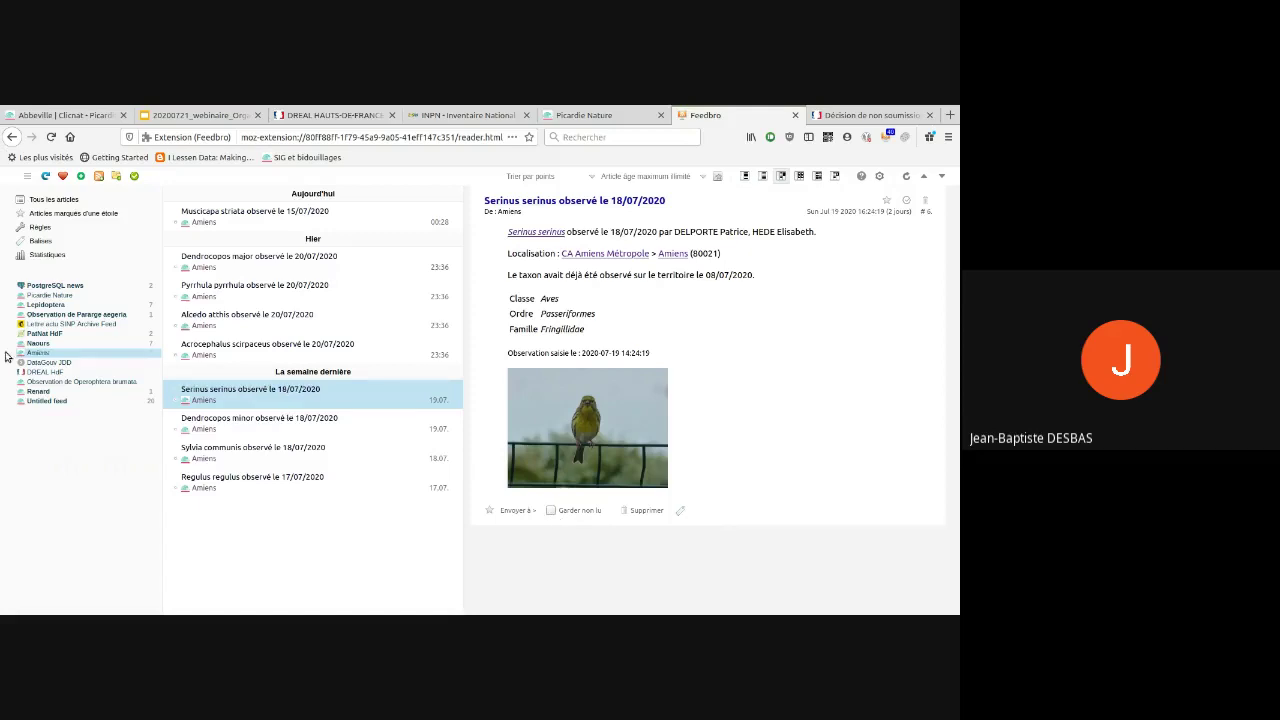
# - Rename the untitled feed as "Abbeville" and redisplay its entries under the new name
pyautogui.click(59, 402)
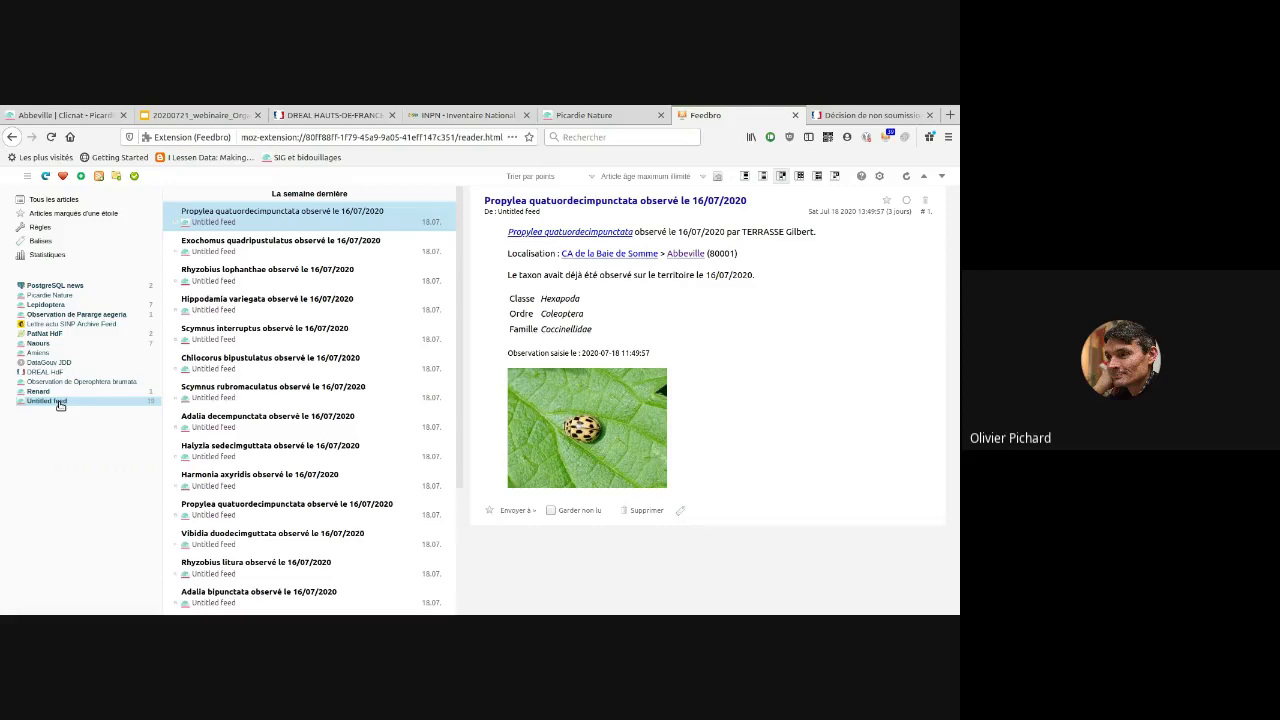
pyautogui.click(40, 353)
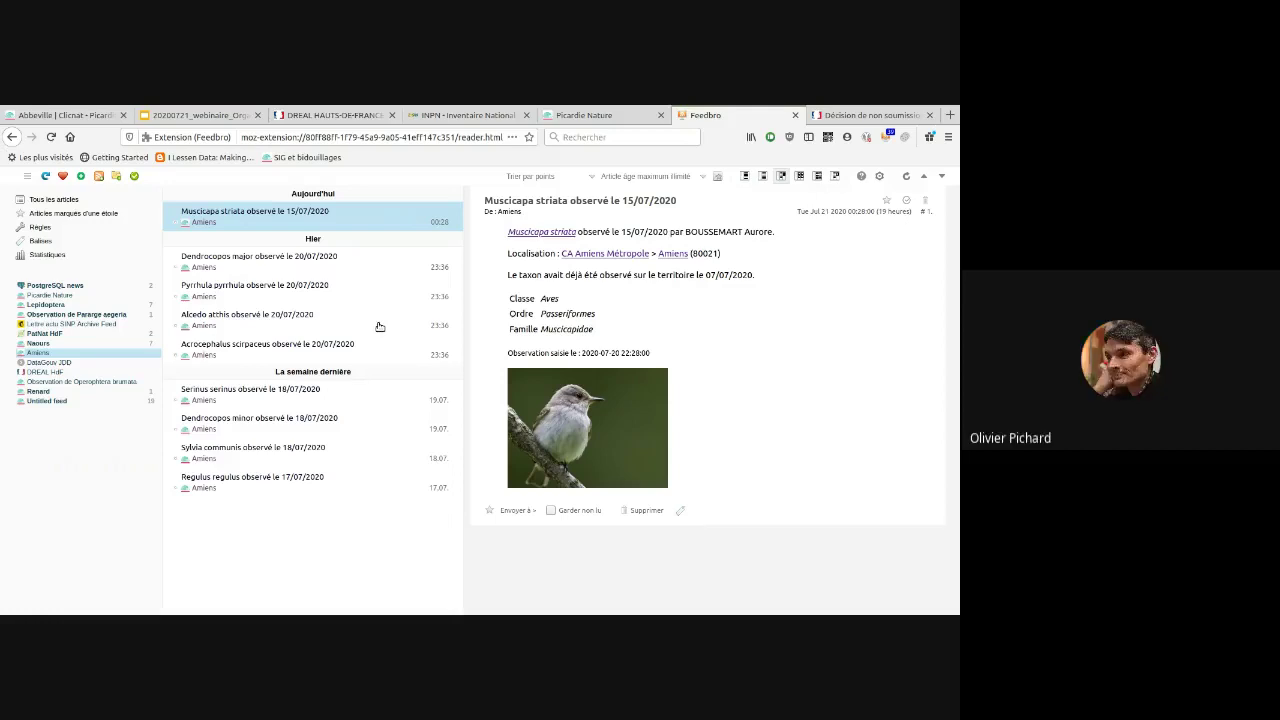
pyautogui.click(50, 401)
pyautogui.rightClick(53, 403)
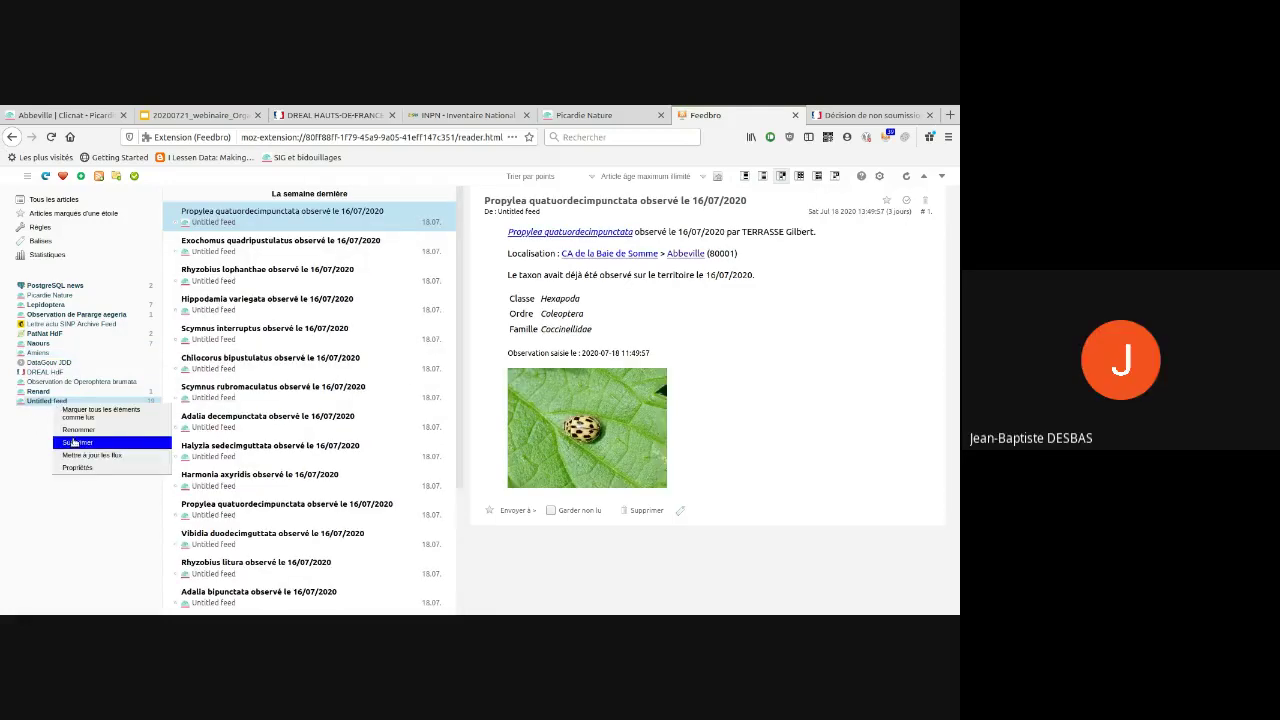
pyautogui.click(85, 432)
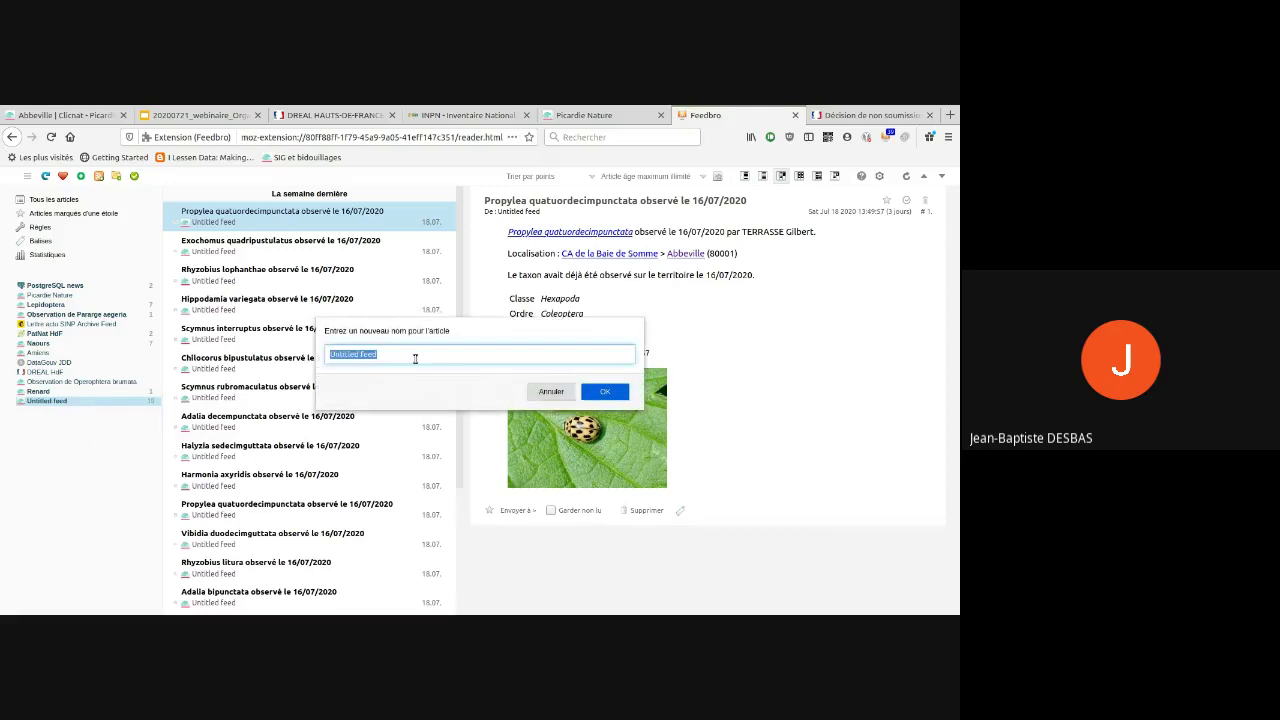
pyautogui.write('Abbeville')
pyautogui.click(608, 392)
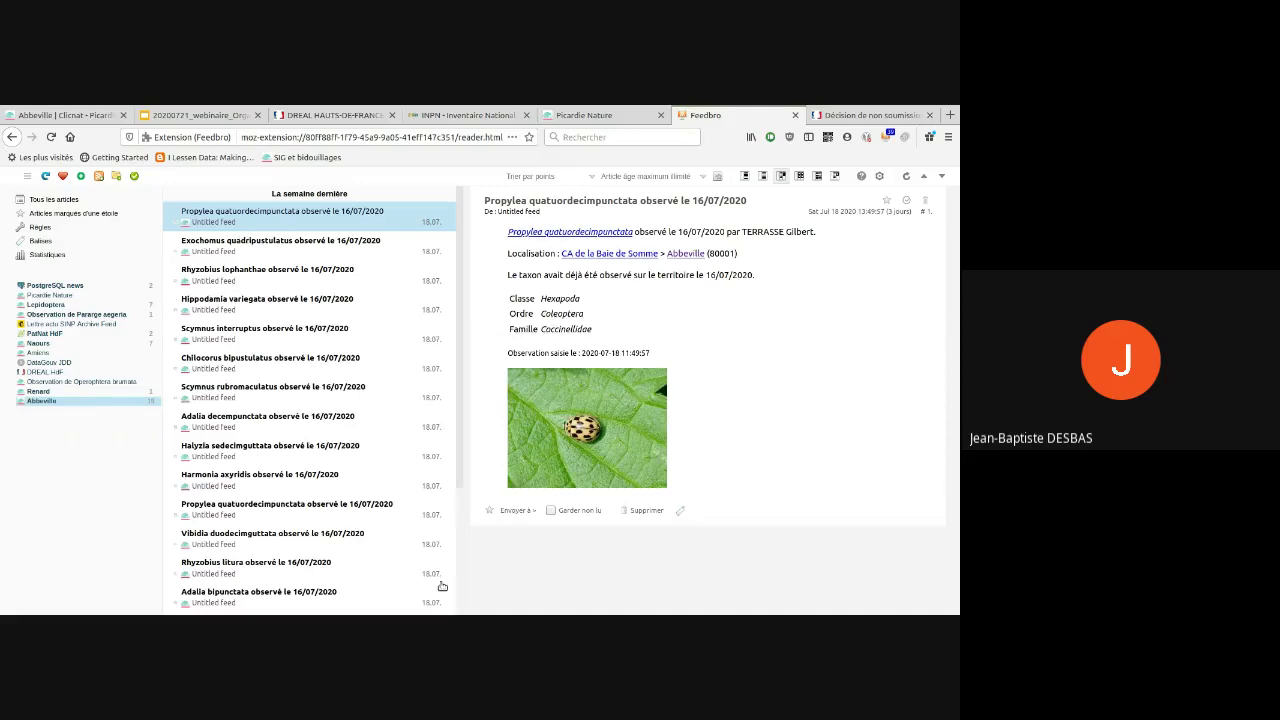
pyautogui.click(40, 391)
pyautogui.click(45, 400)
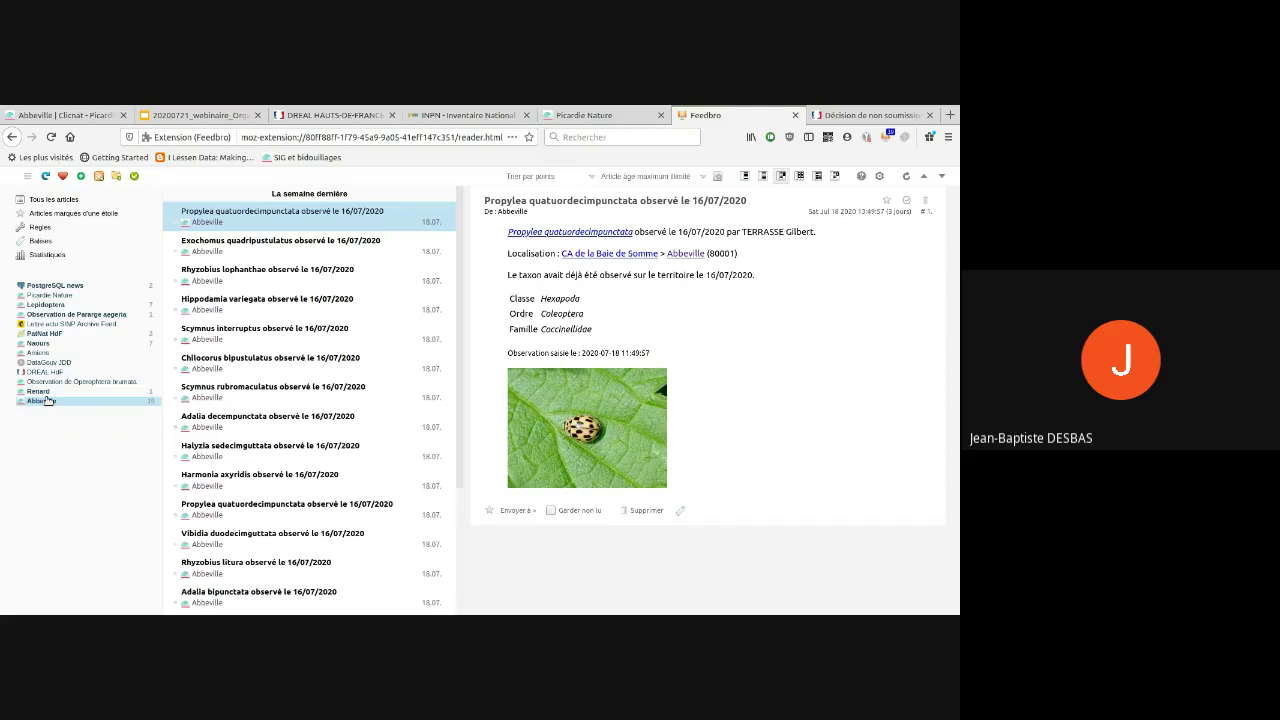
# - Review the "Les flux Clicnat" slide on territory and taxon feeds, glance back at Feedbro, and return to Clicnat's Abbeville page
pyautogui.click(200, 115)
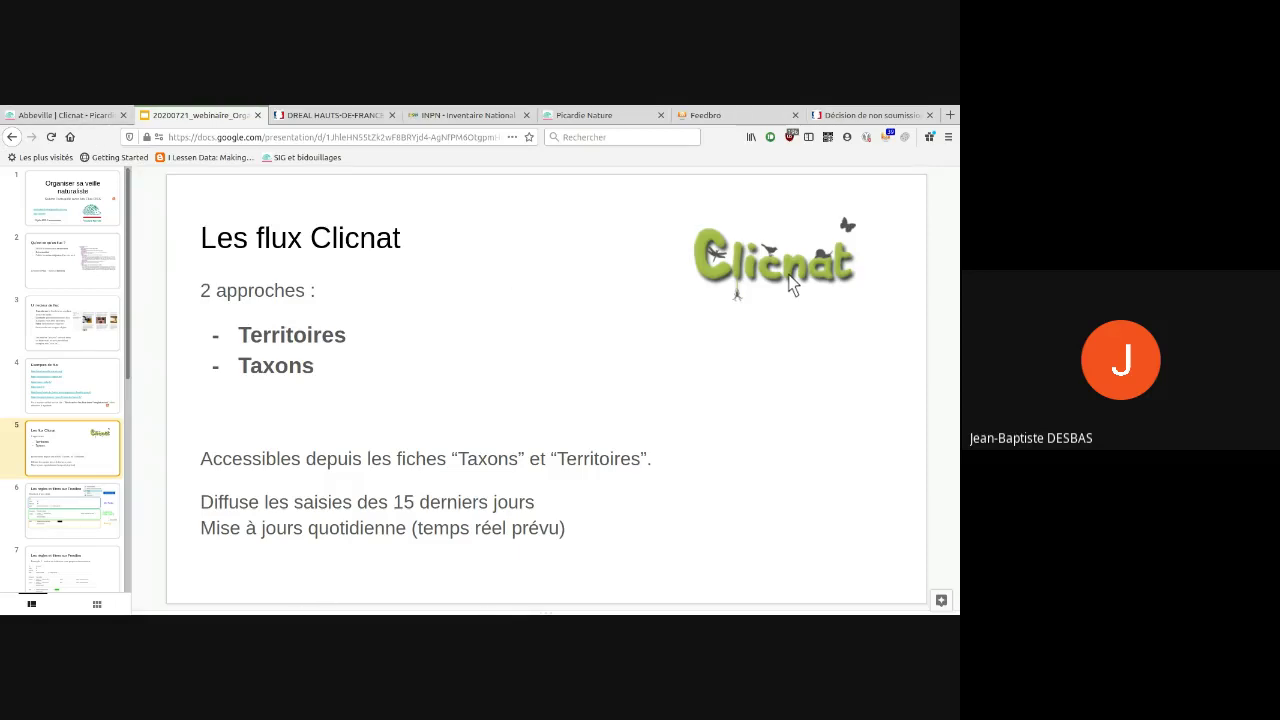
pyautogui.click(737, 117)
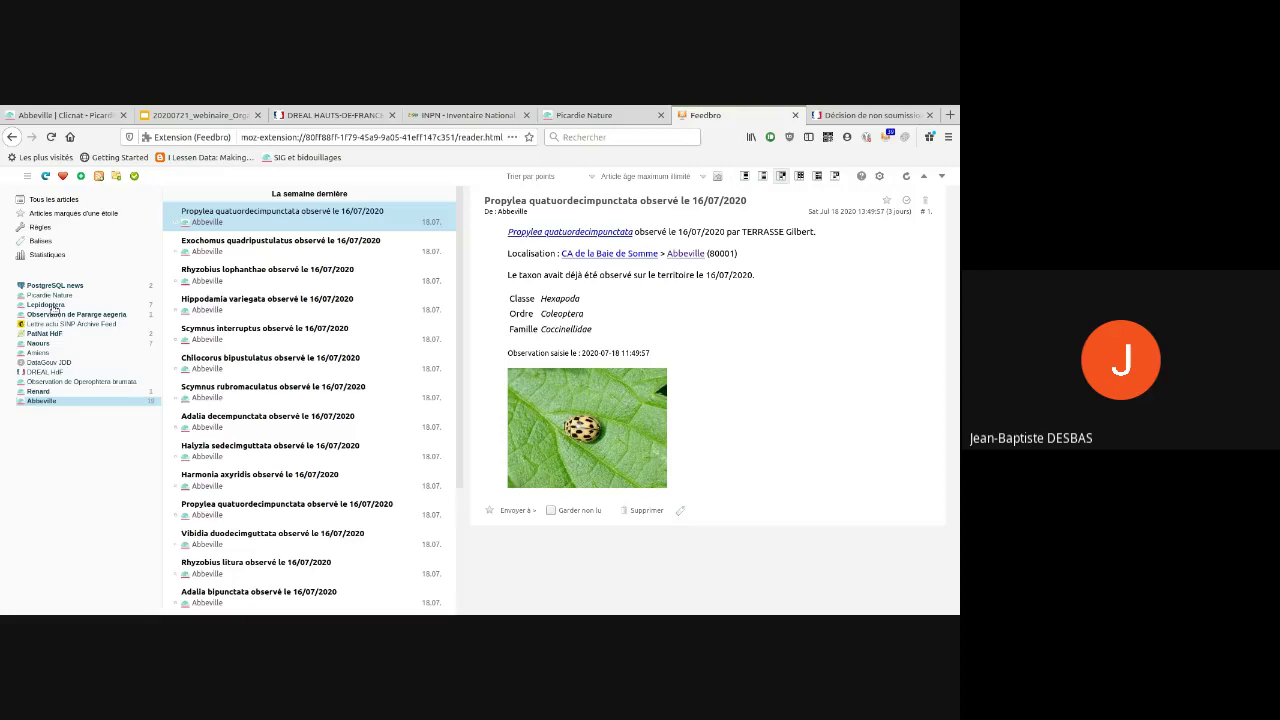
pyautogui.click(62, 115)
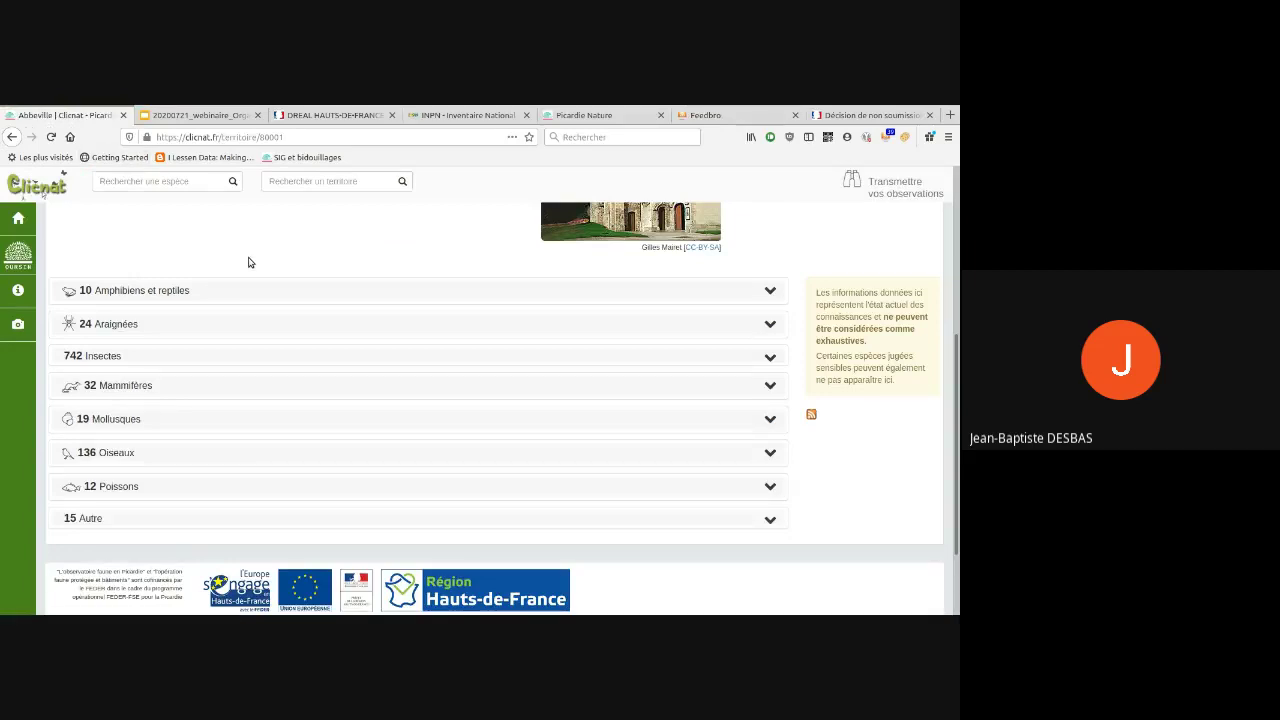
# - Search Clicnat's species for "renard", replace the search with "cocci", and open the Coccinella magnifica page
pyautogui.scroll(5, 249, 263)
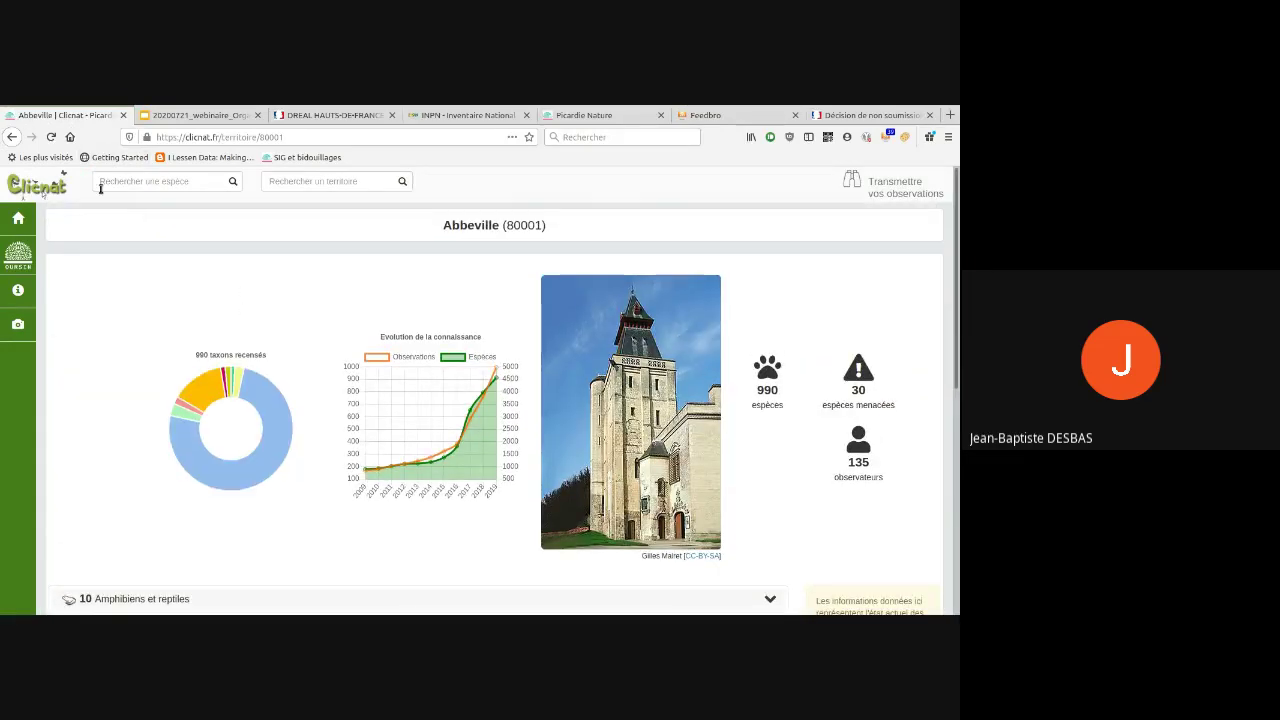
pyautogui.click(186, 184)
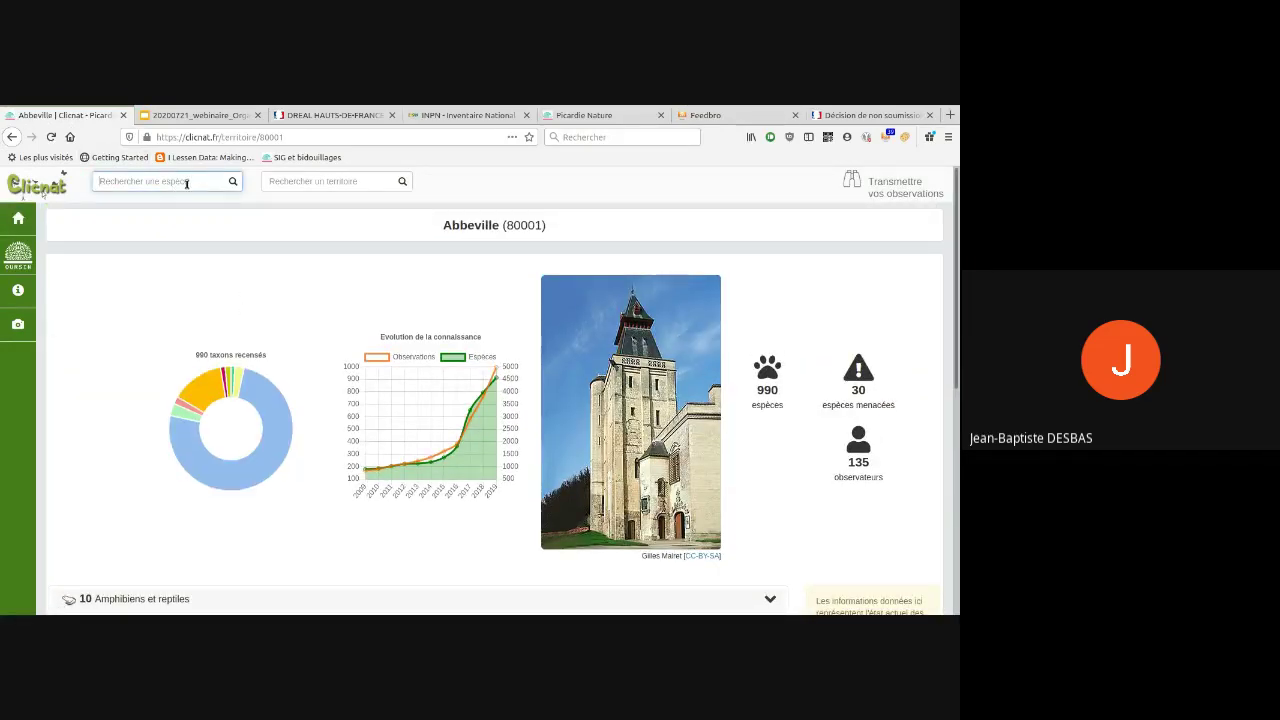
pyautogui.write('renard')
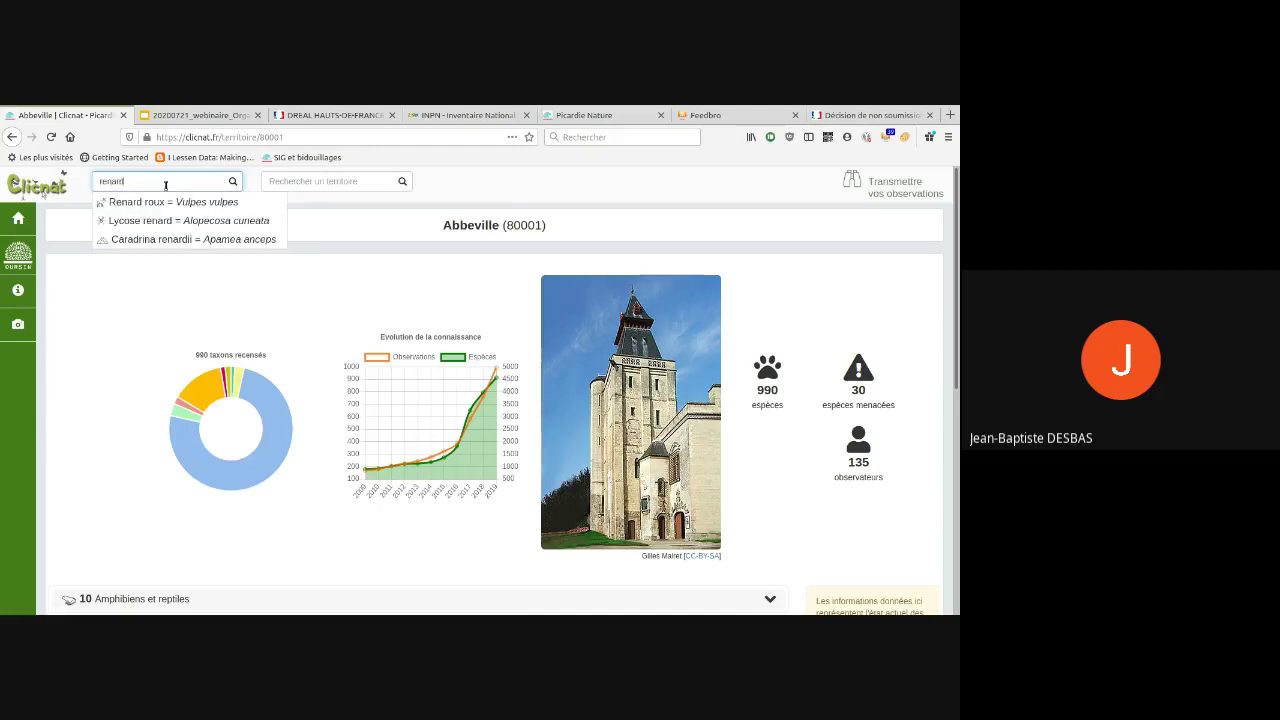
pyautogui.hotkey('ctrl', 'a')
pyautogui.write('cucci')
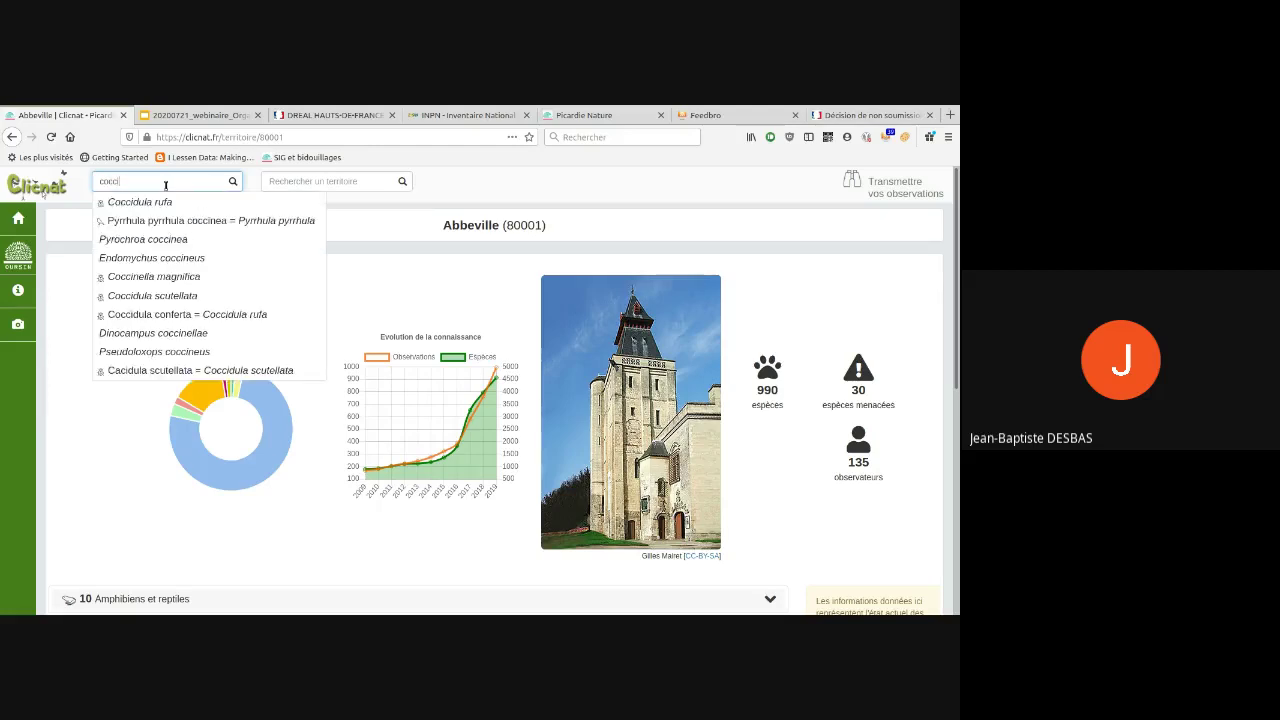
pyautogui.click(141, 277)
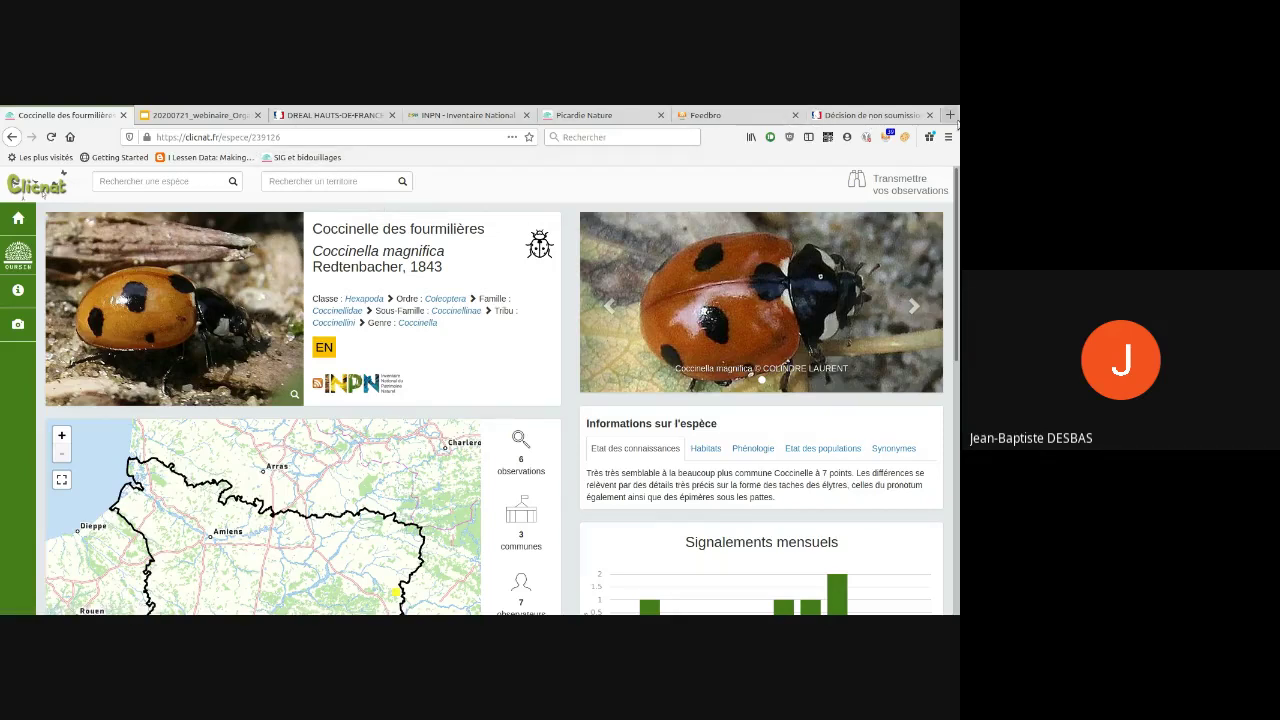
pyautogui.click(950, 116)
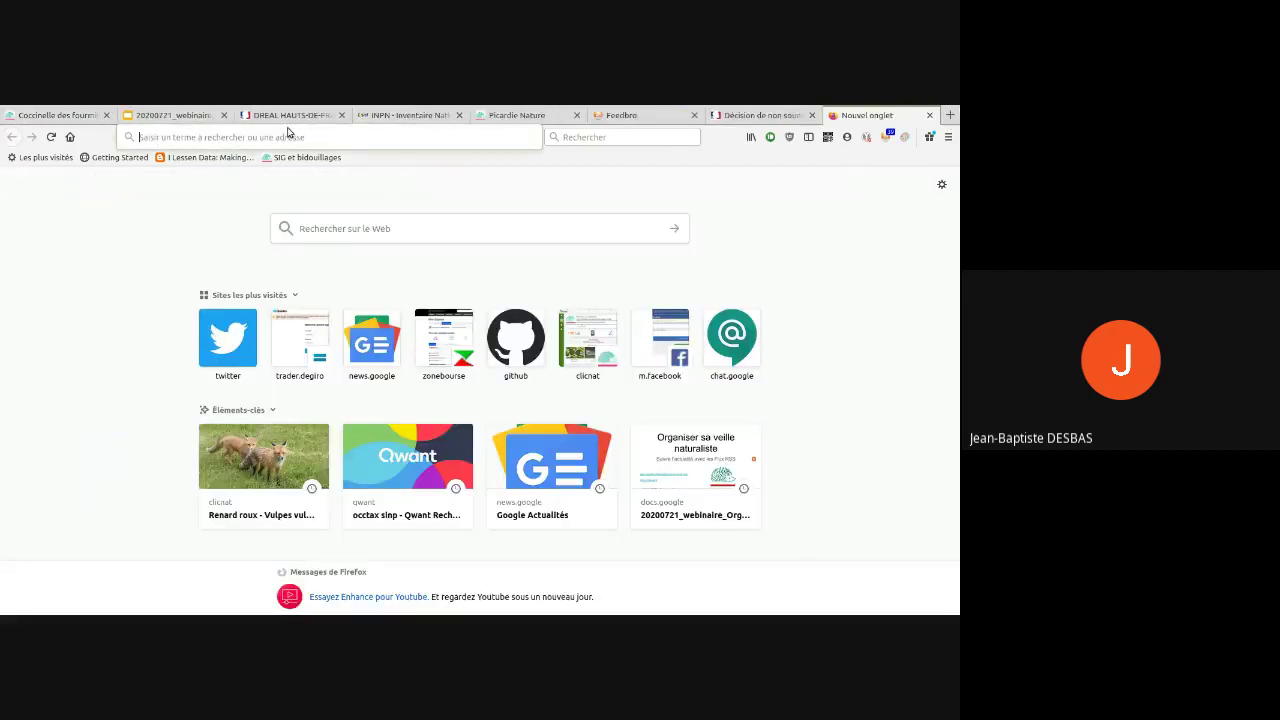
pyautogui.write('https://clicnat.fr/rss/obs_taxon/239126.rss')
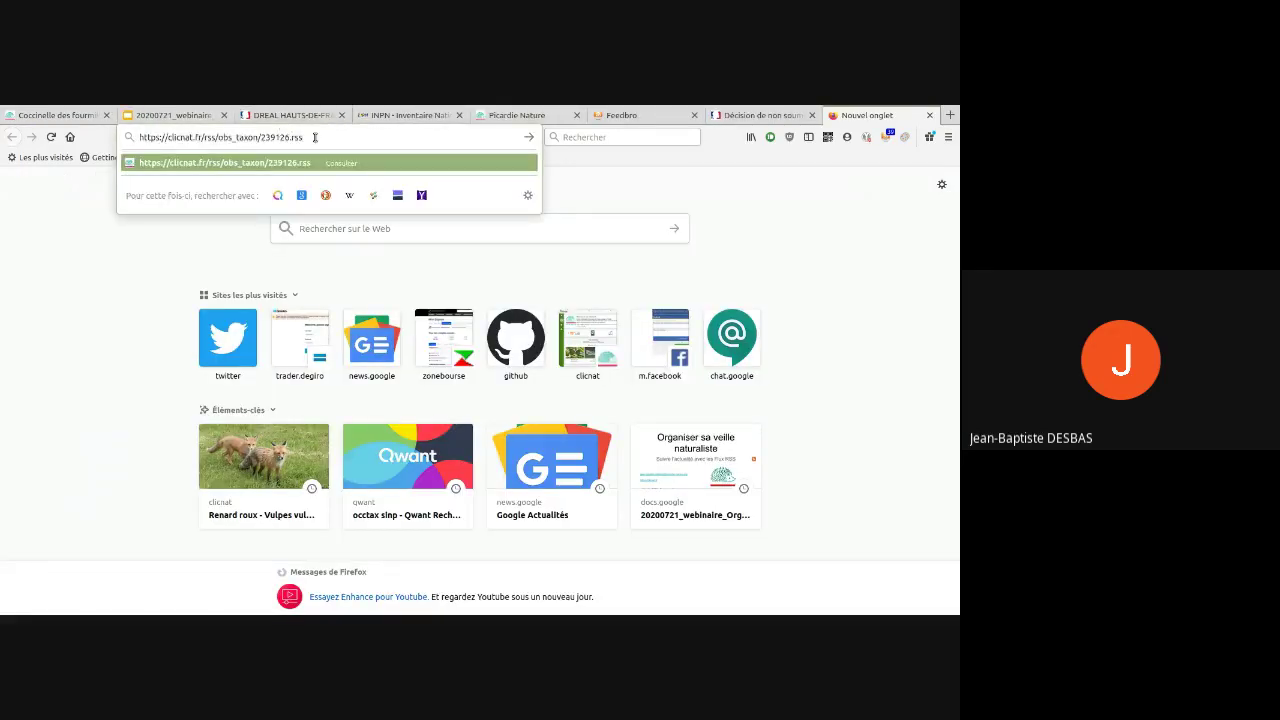
pyautogui.press('Return')
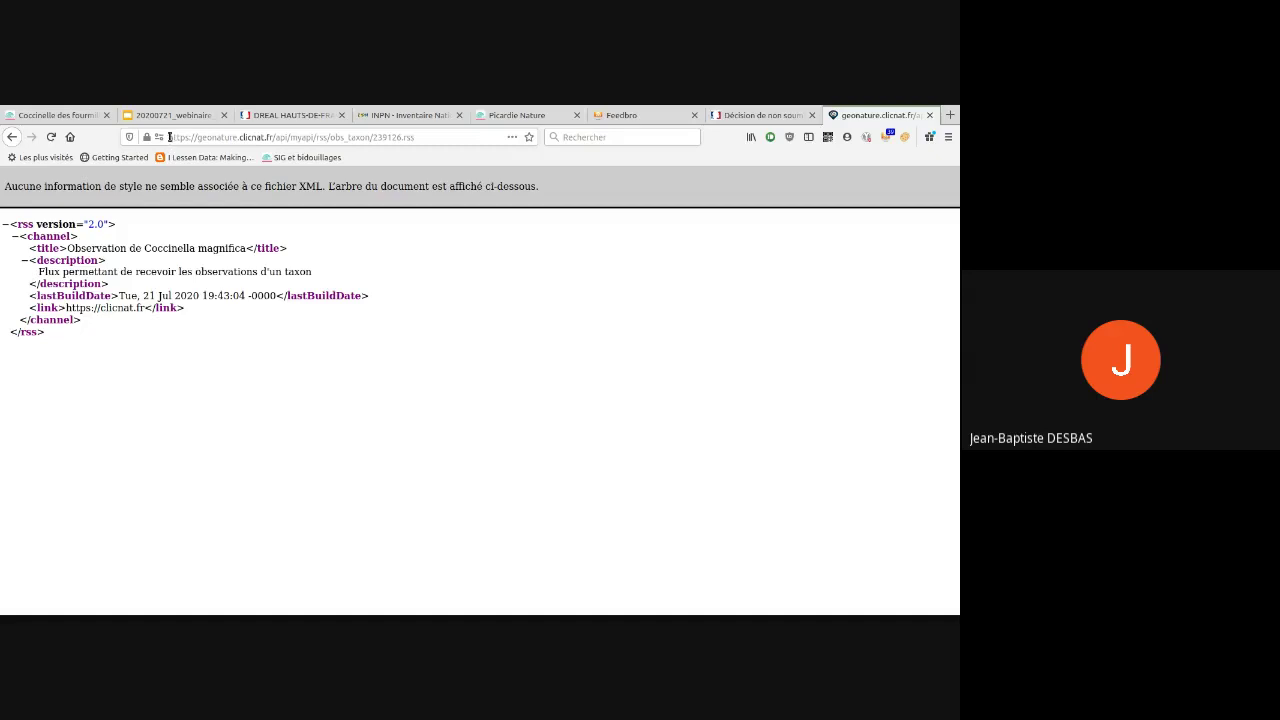
# - Point out the taxon number in the feed address and open taxhub.clicnat.fr in a new browser tab
pyautogui.moveTo(170, 137); pyautogui.dragTo(400, 140)
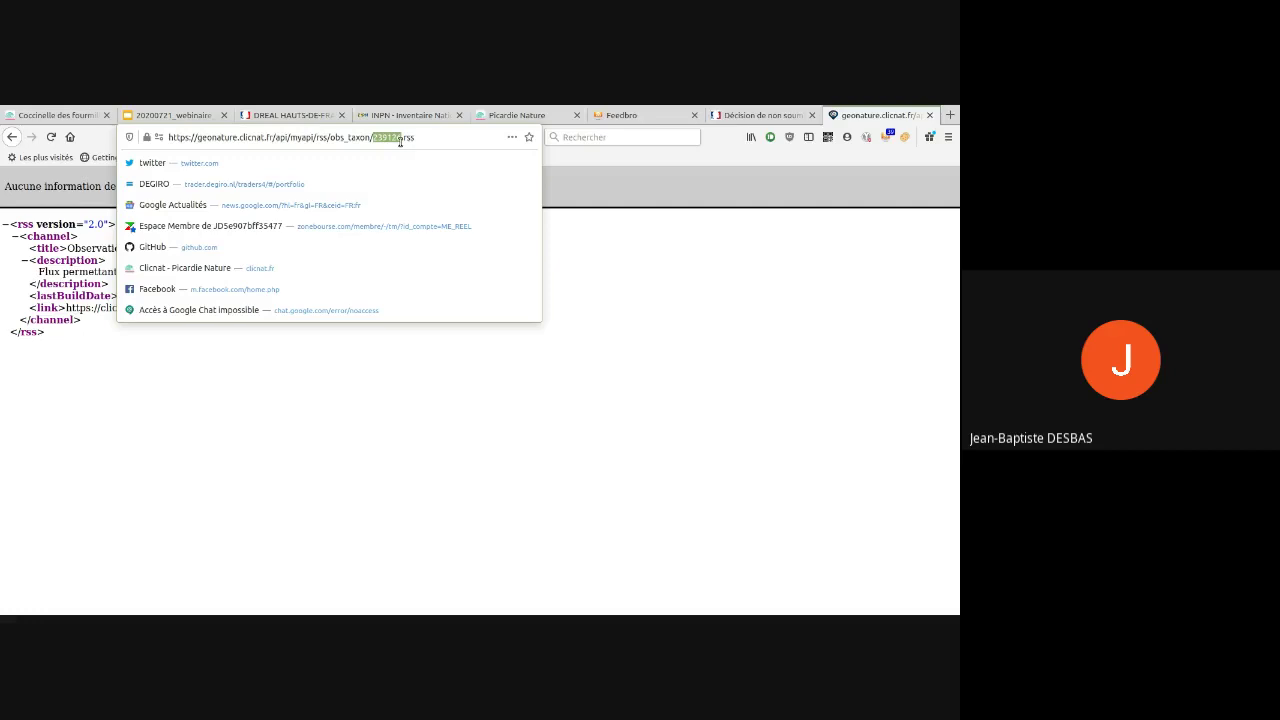
pyautogui.click(400, 140)
pyautogui.moveTo(400, 137); pyautogui.dragTo(372, 137)
pyautogui.click(950, 118)
pyautogui.write('taxhub.clicnat.fr/')
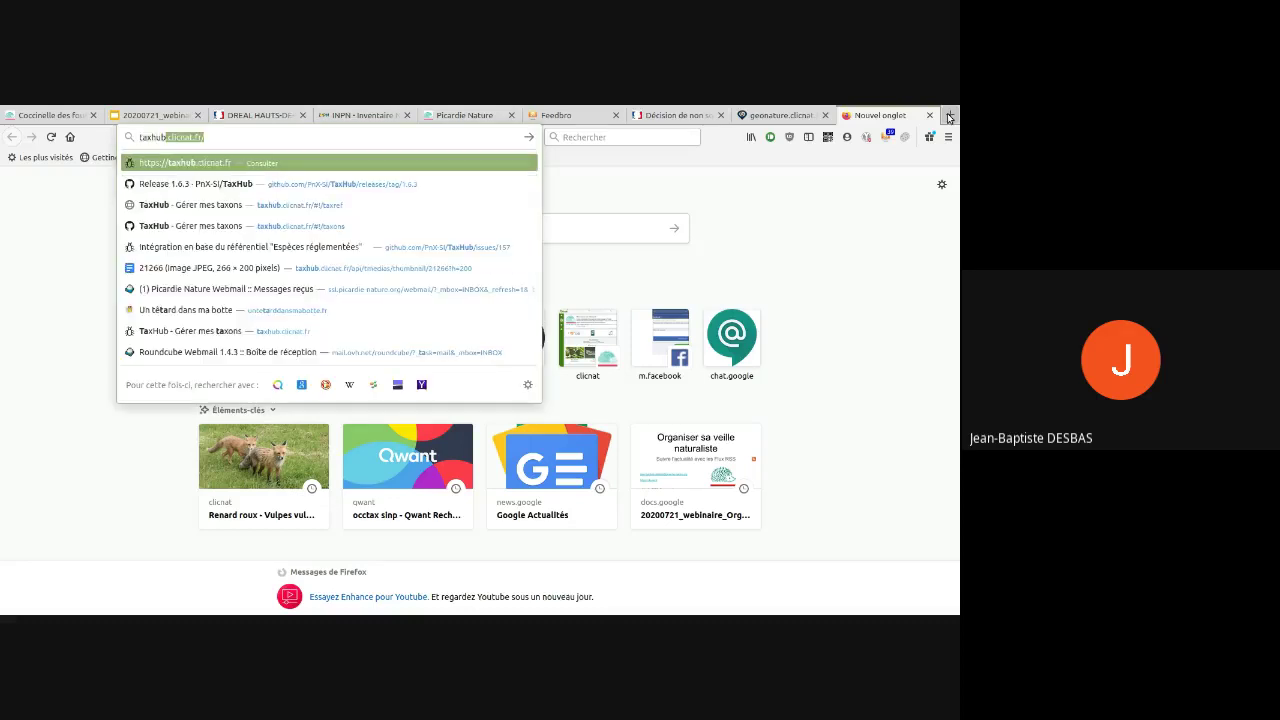
pyautogui.press('Return')
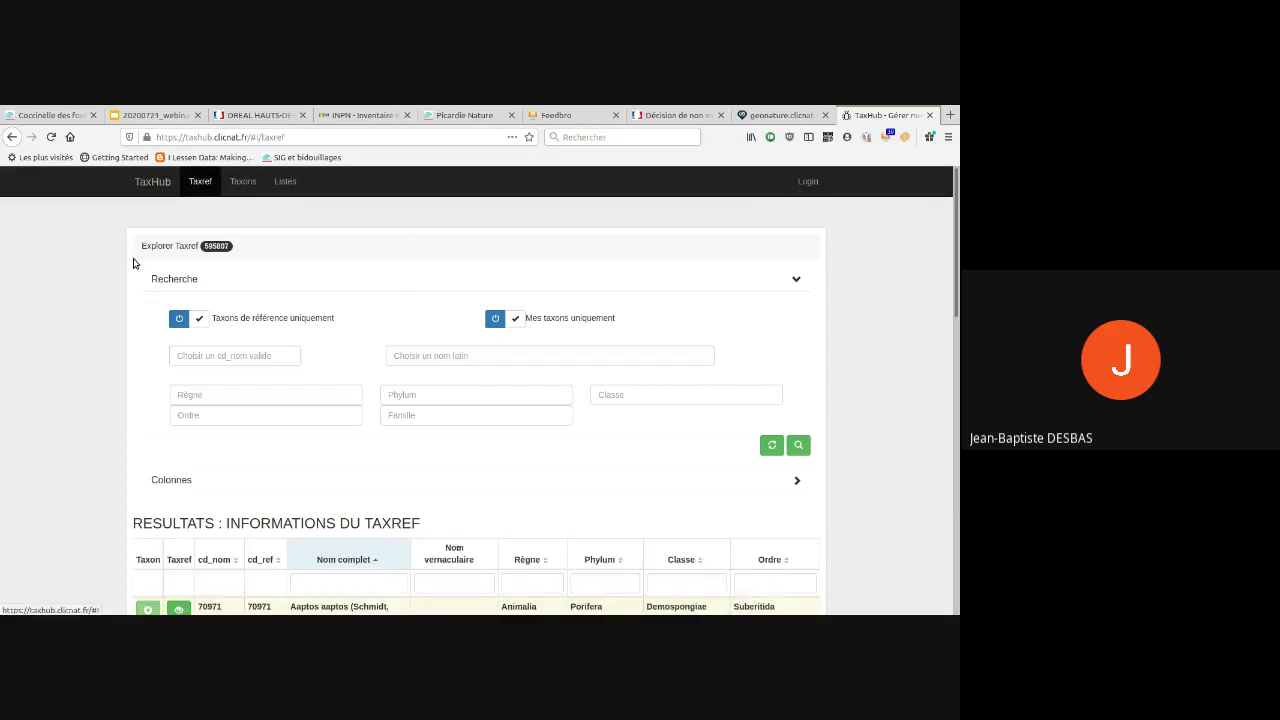
# - Try to search Taxref for the Latin name "coccinelidae"
pyautogui.click(446, 356)
pyautogui.write('cd')
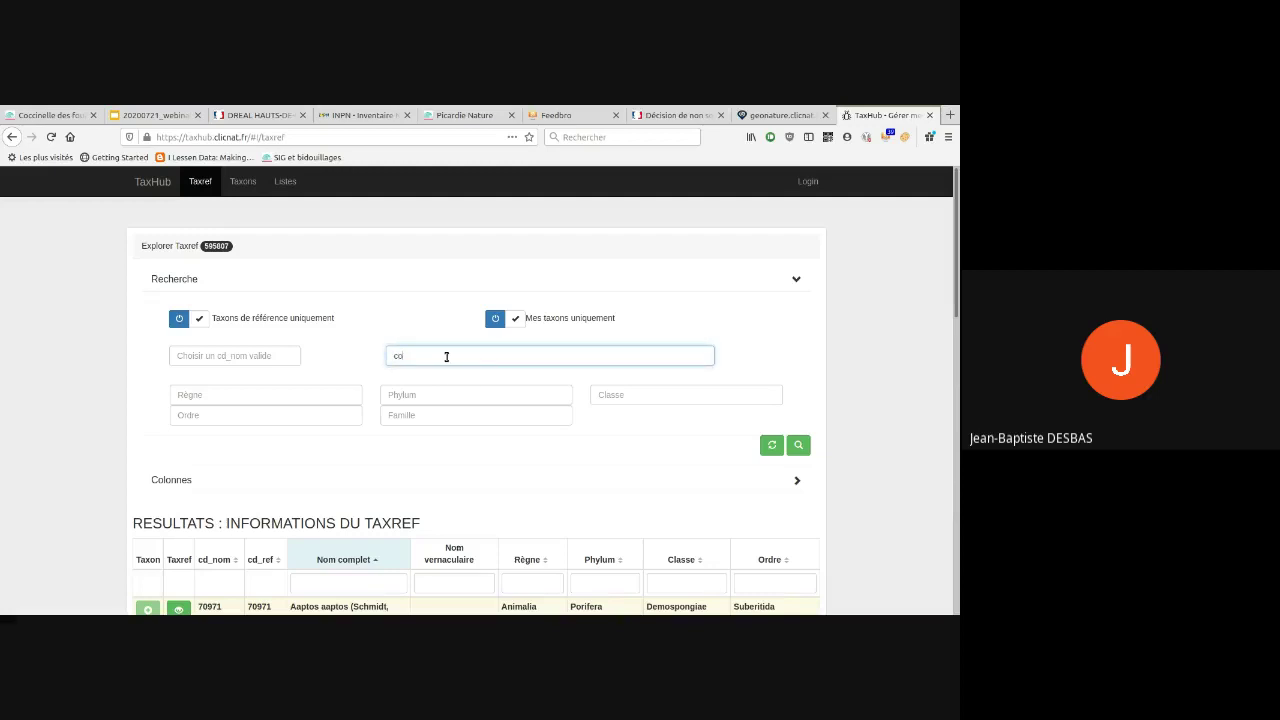
pyautogui.write('ccinelidae')
pyautogui.click(799, 445)
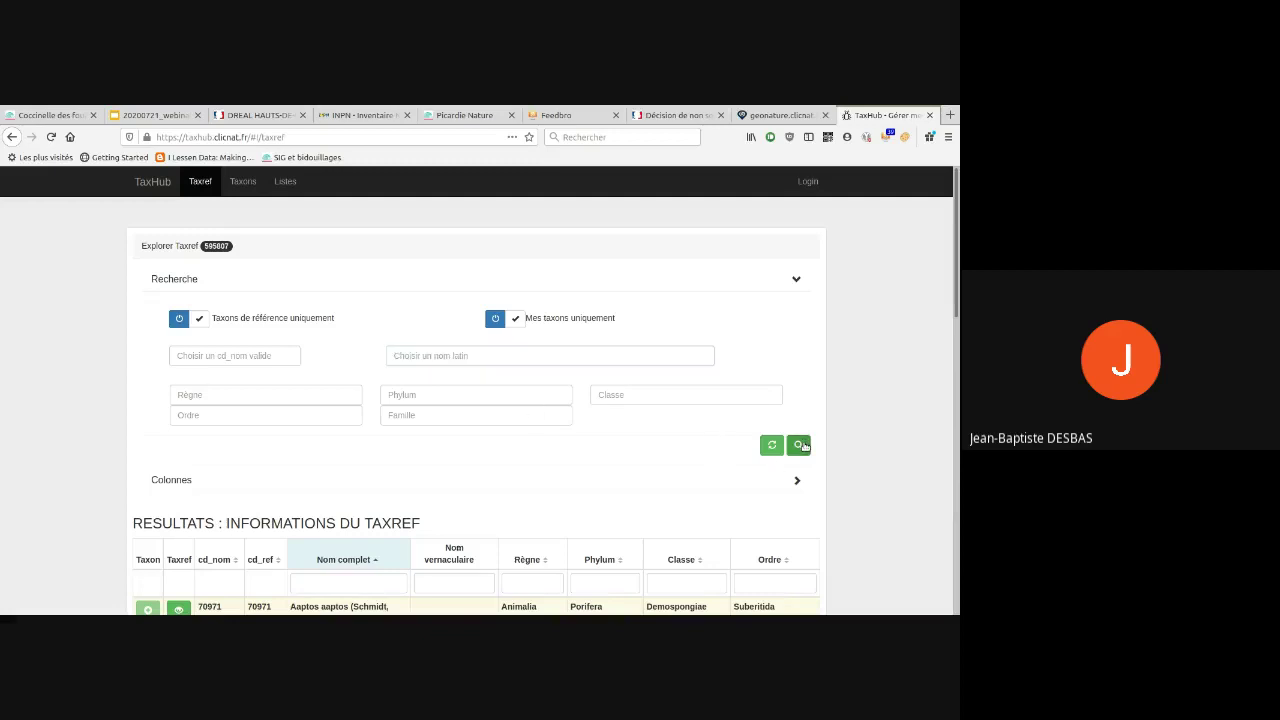
pyautogui.scroll(-3, 417, 345)
pyautogui.scroll(2, 420, 343)
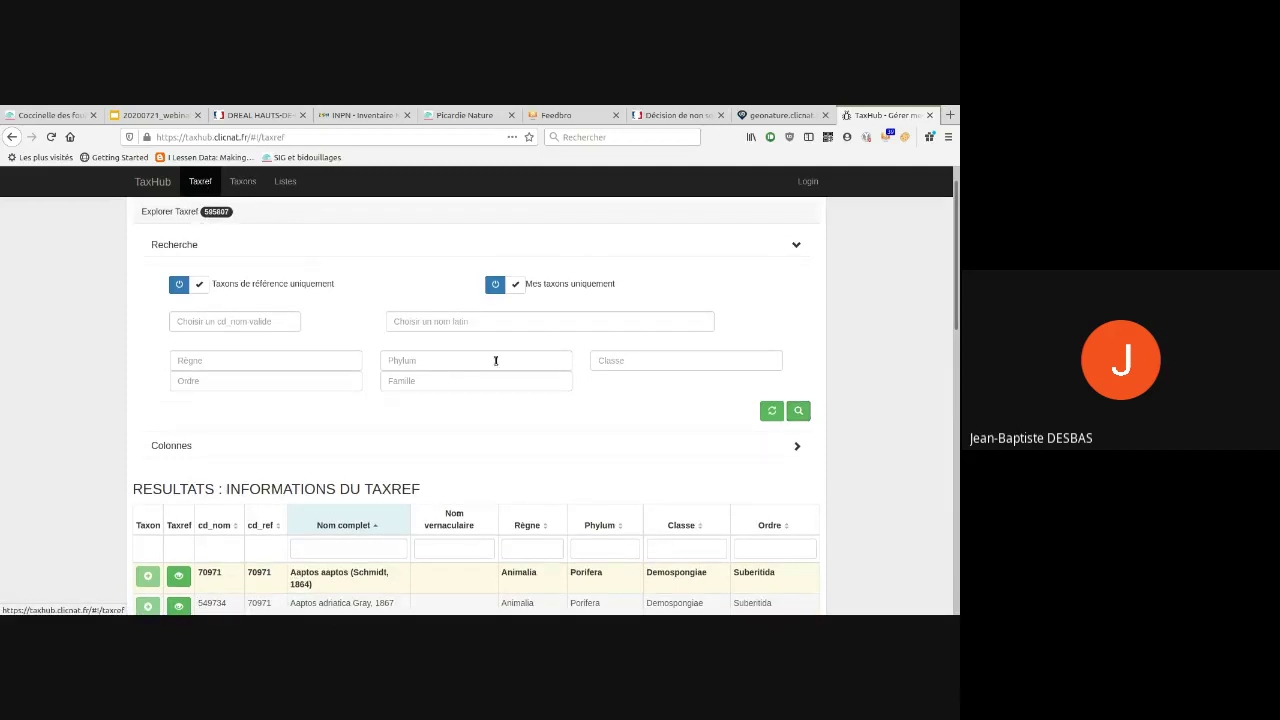
# - Search Taxref by Latin name for the suggested taxon Coccinella
pyautogui.click(467, 318)
pyautogui.write('coc')
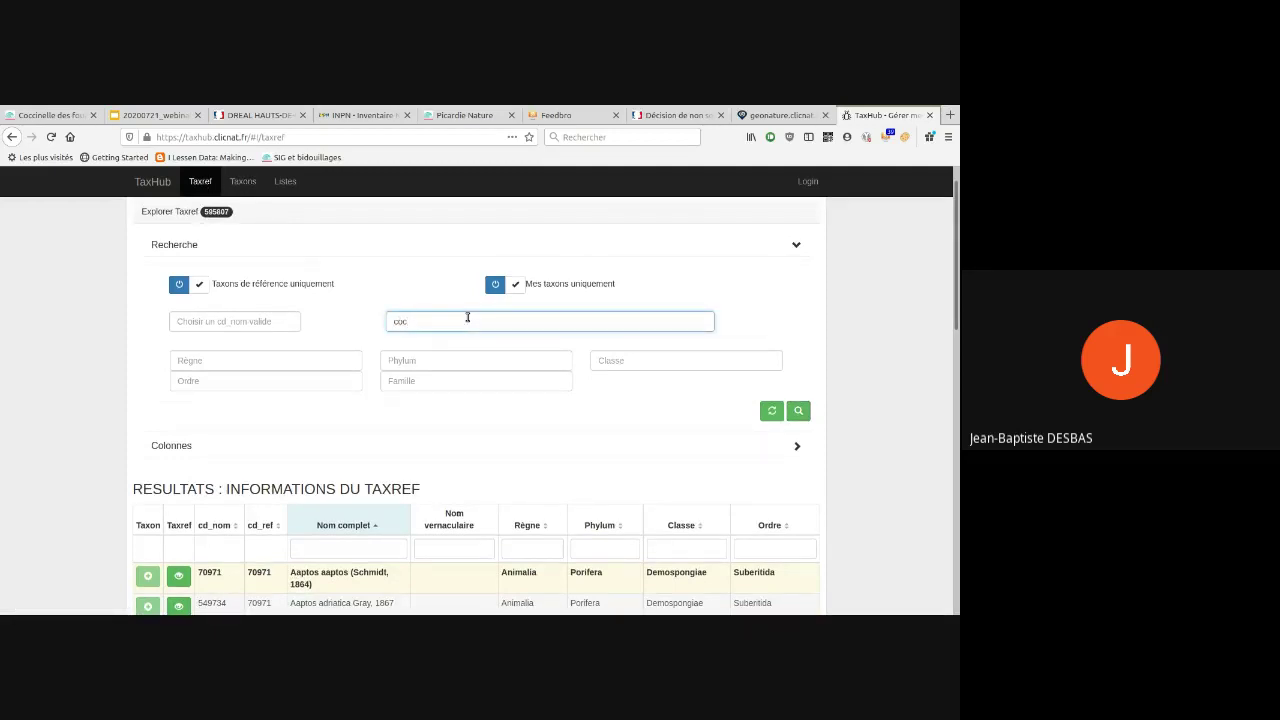
pyautogui.write('ci')
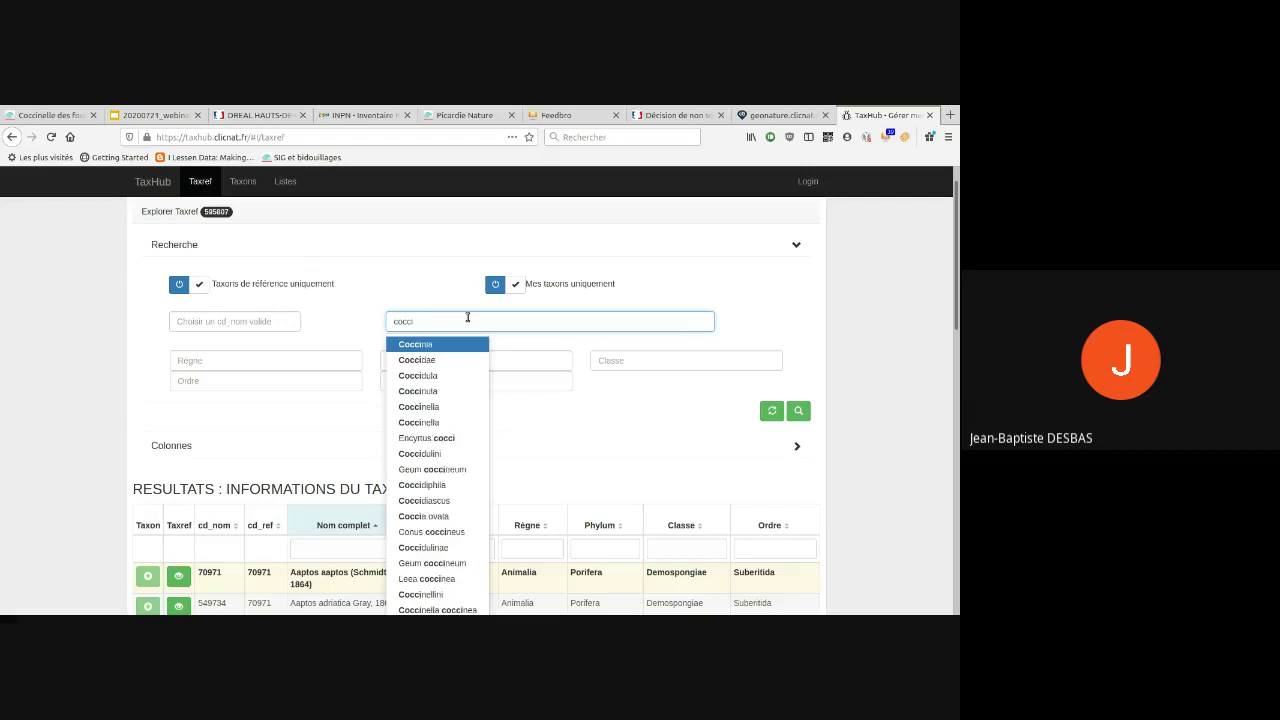
pyautogui.write('nel')
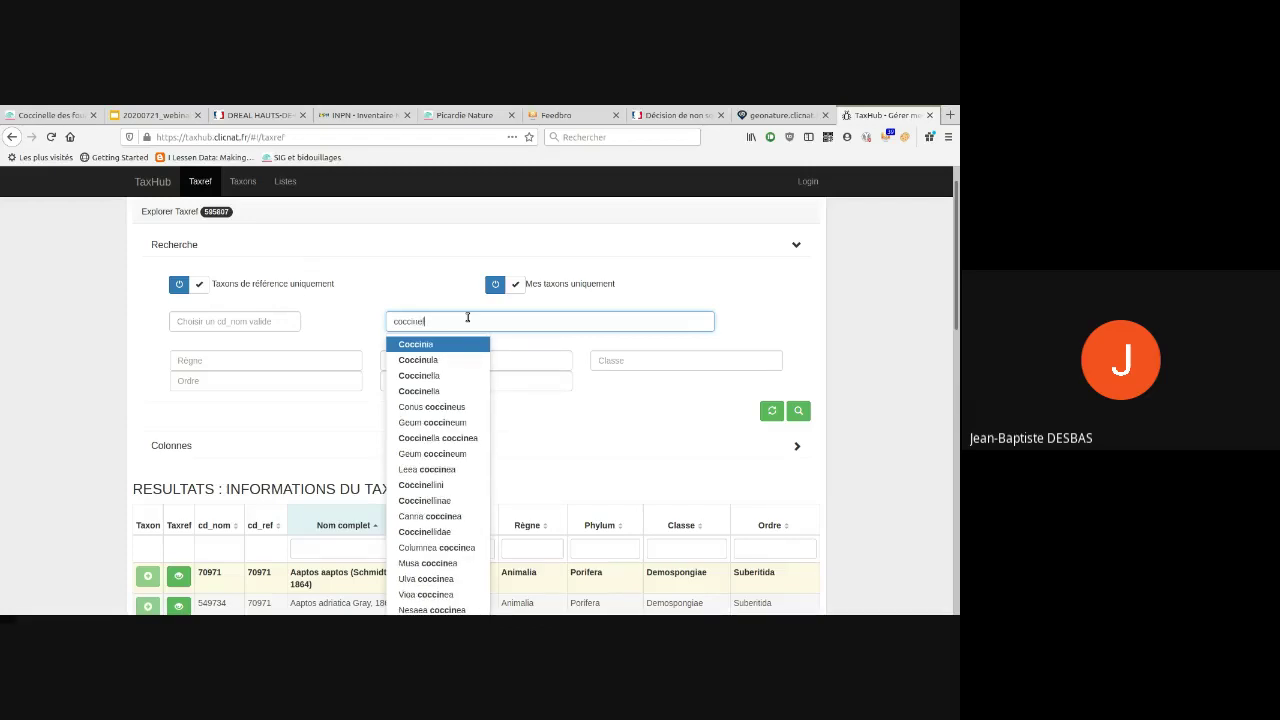
pyautogui.write('i')
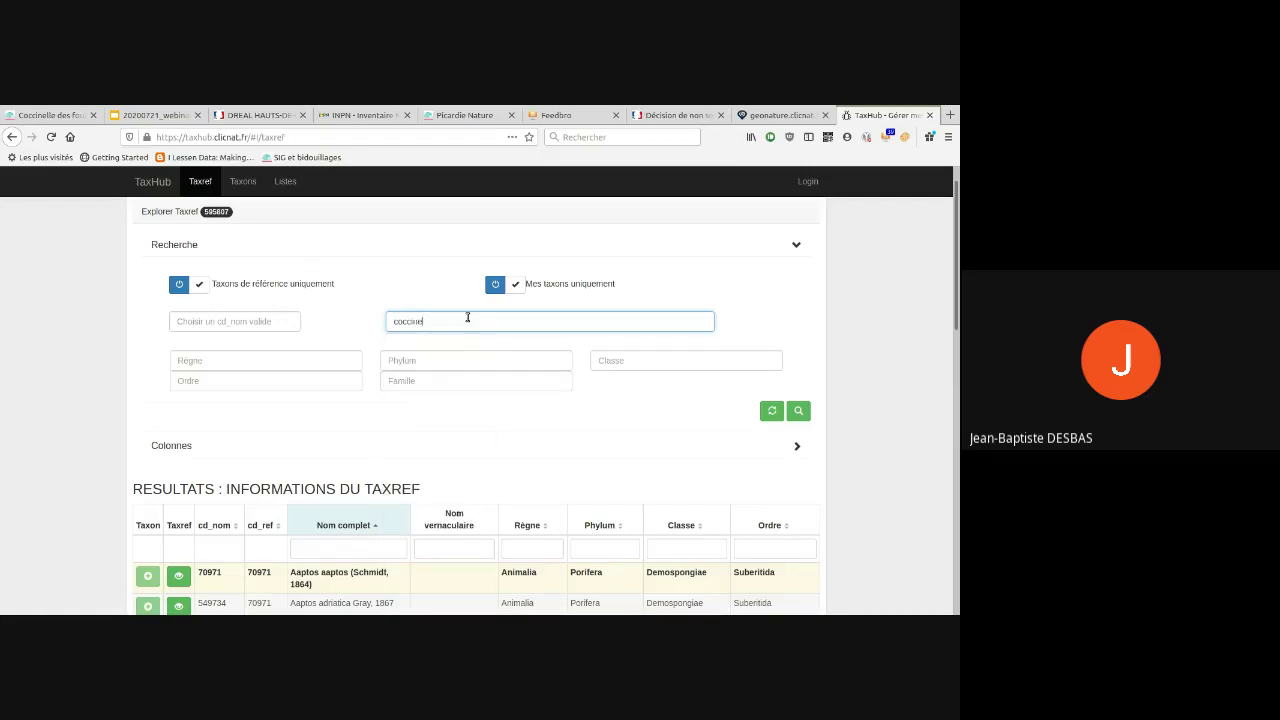
pyautogui.press('BackSpace')
pyautogui.write('in')
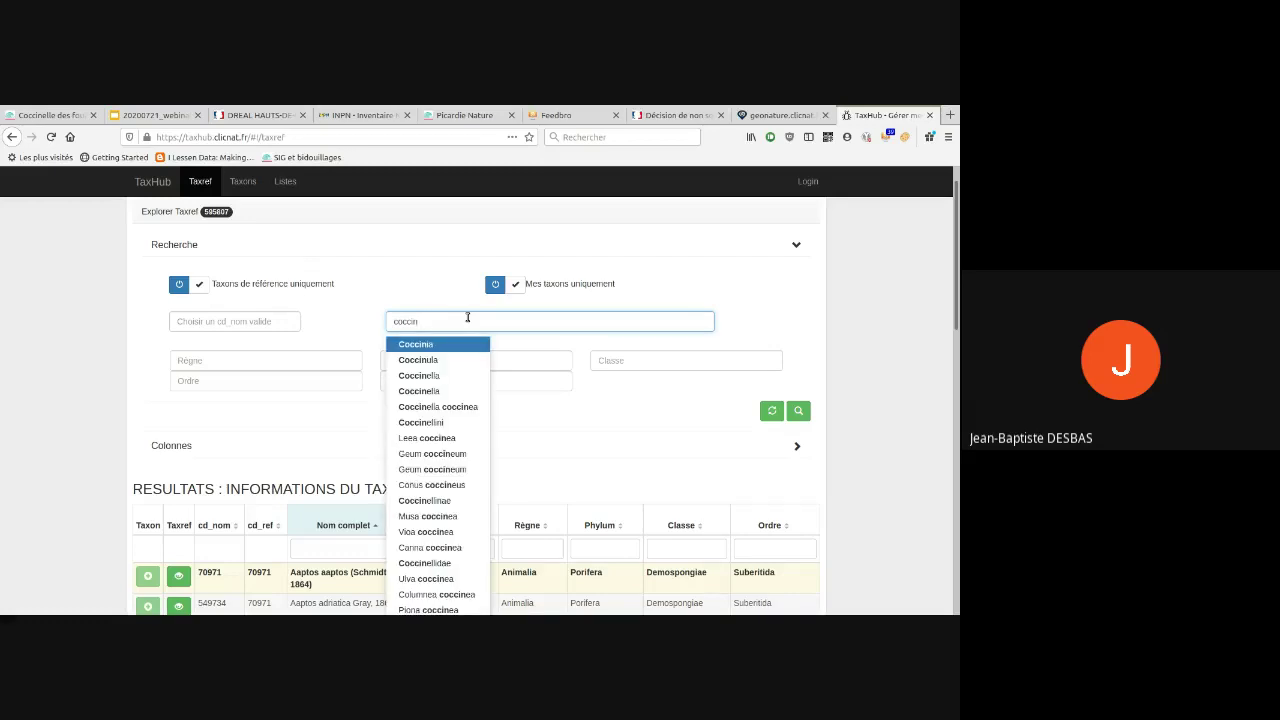
pyautogui.write('i')
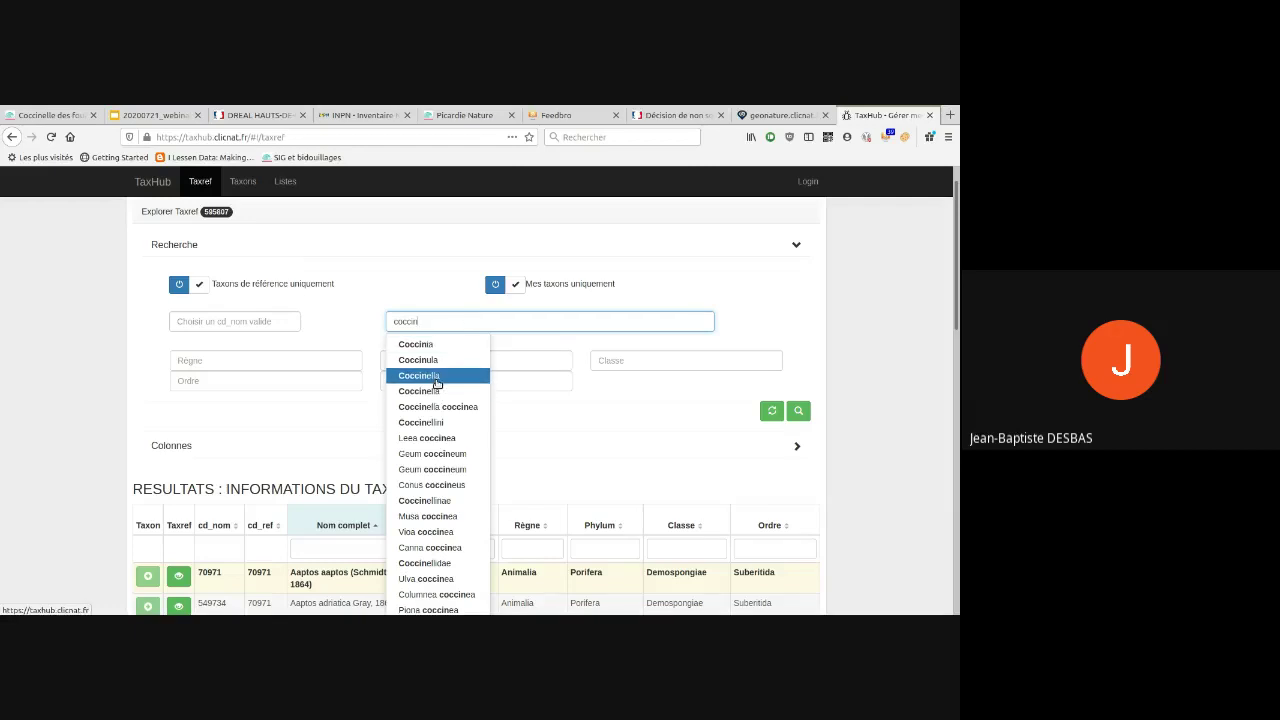
pyautogui.click(436, 383)
pyautogui.click(798, 410)
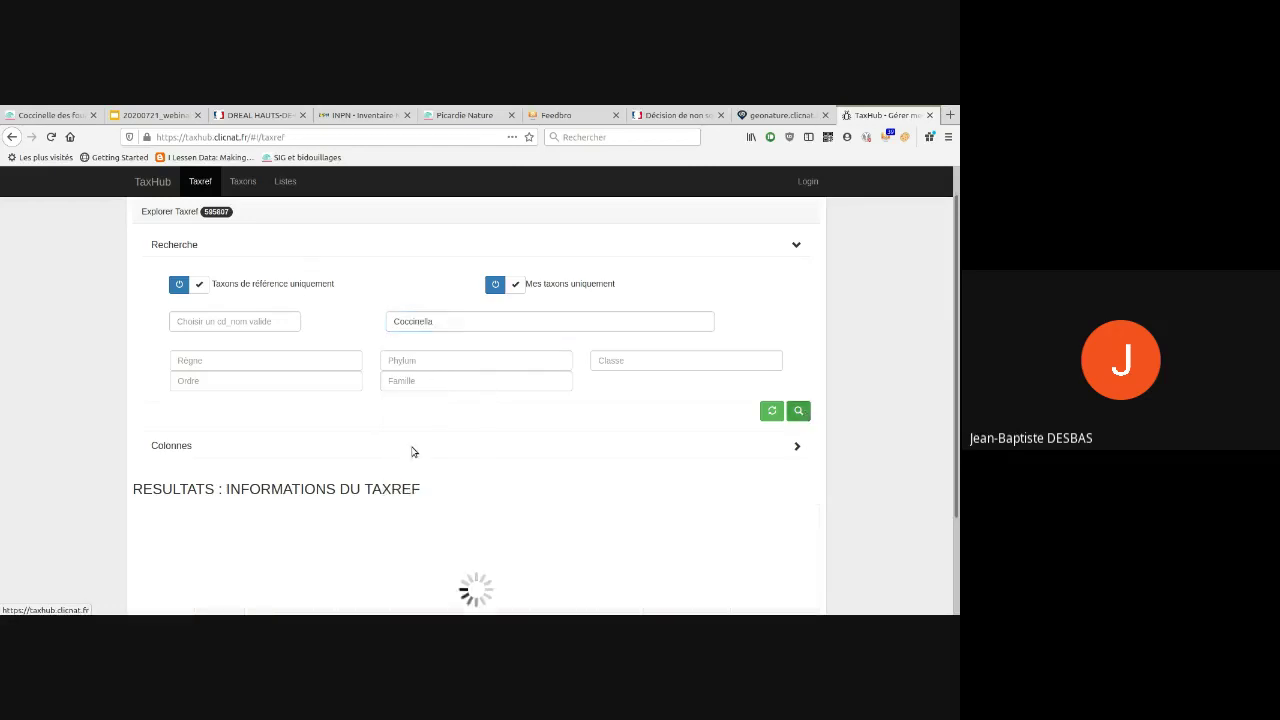
pyautogui.scroll(-2, 418, 420)
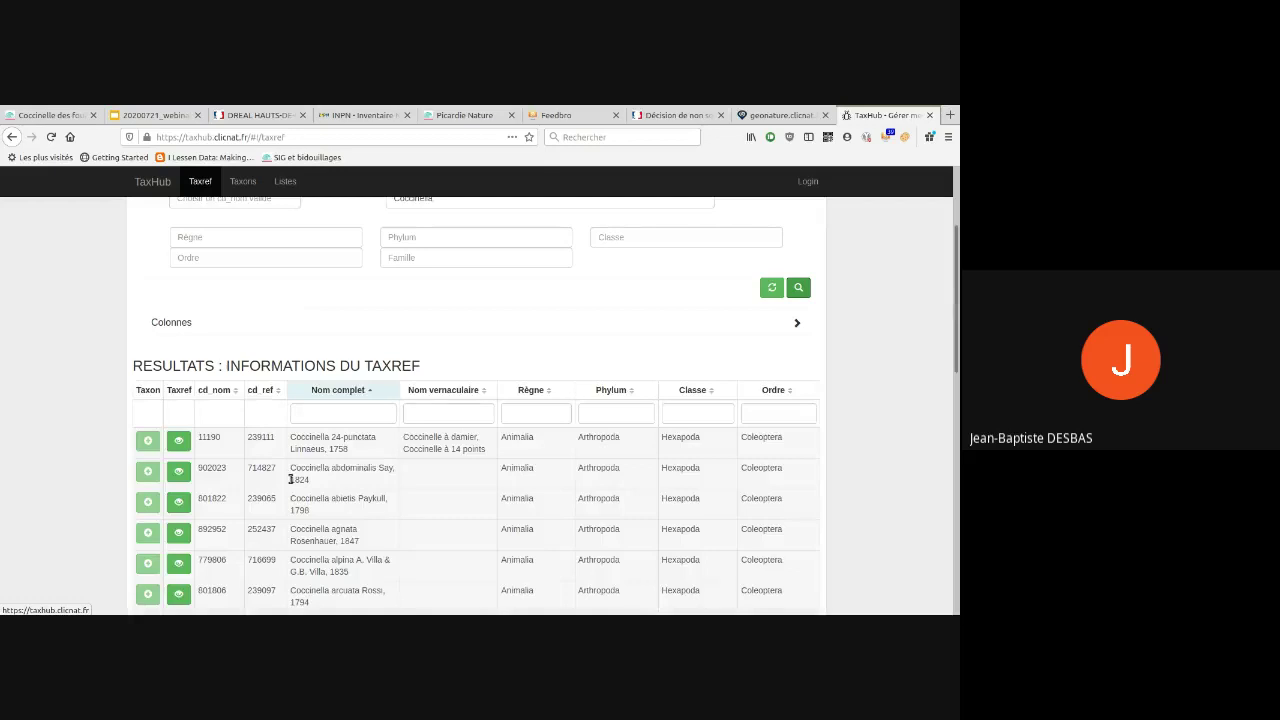
# - Open the Taxref details of Coccinella 24-punctata, copy its family name Coccinellidae, and close the details
pyautogui.click(178, 443)
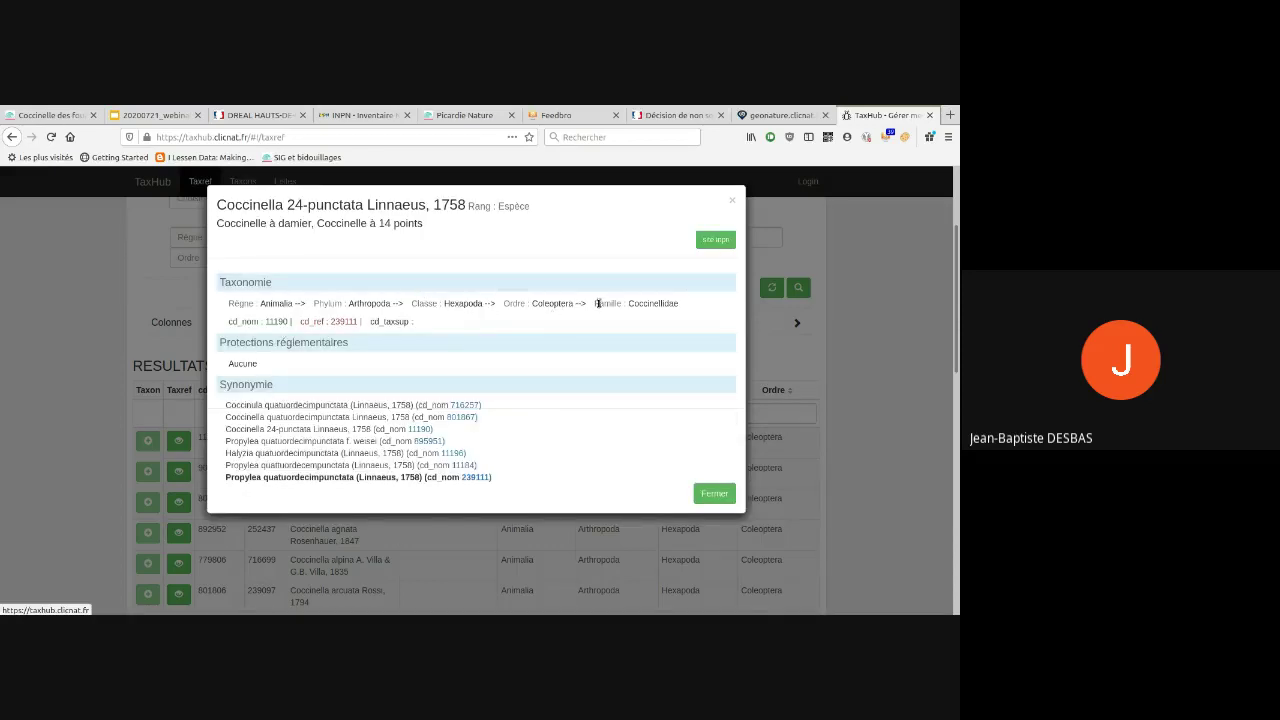
pyautogui.doubleClick(655, 305)
pyautogui.hotkey('ctrl', 'c')
pyautogui.click(711, 492)
pyautogui.scroll(3, 636, 251)
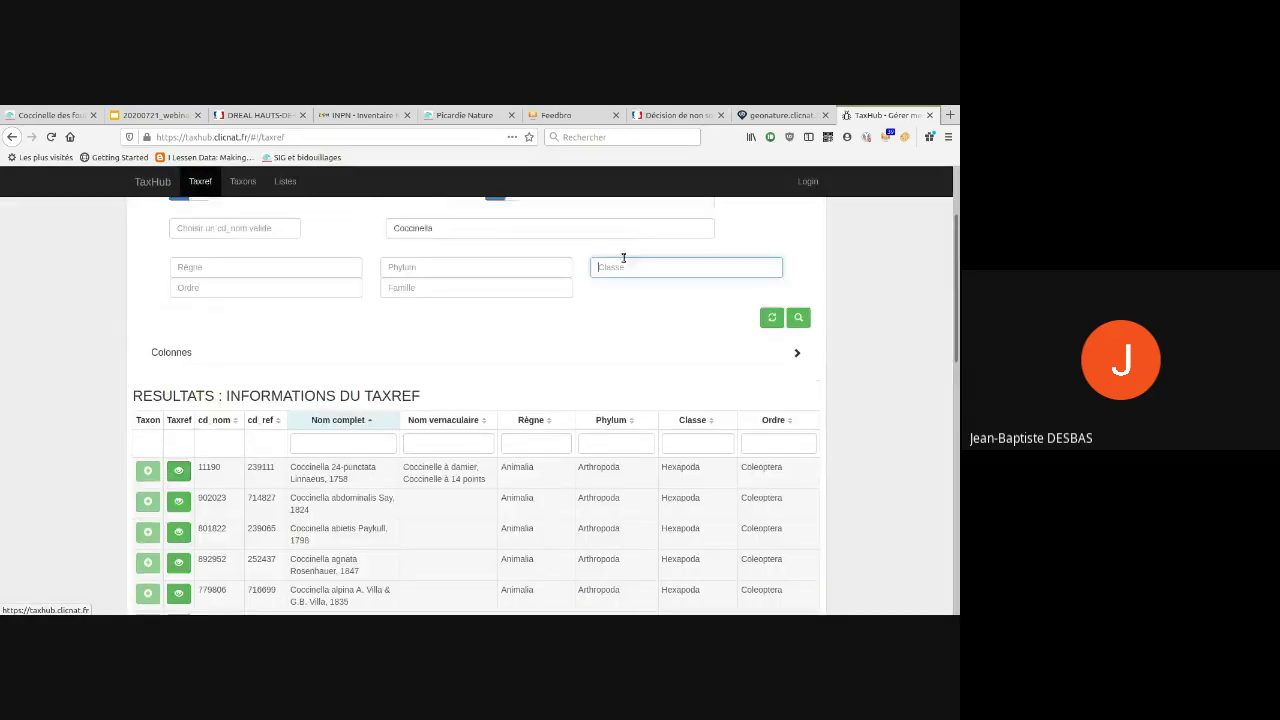
# - Replace the Latin name with Coccinellidae and run the Taxref search
pyautogui.doubleClick(548, 357)
pyautogui.hotkey('ctrl', 'v')
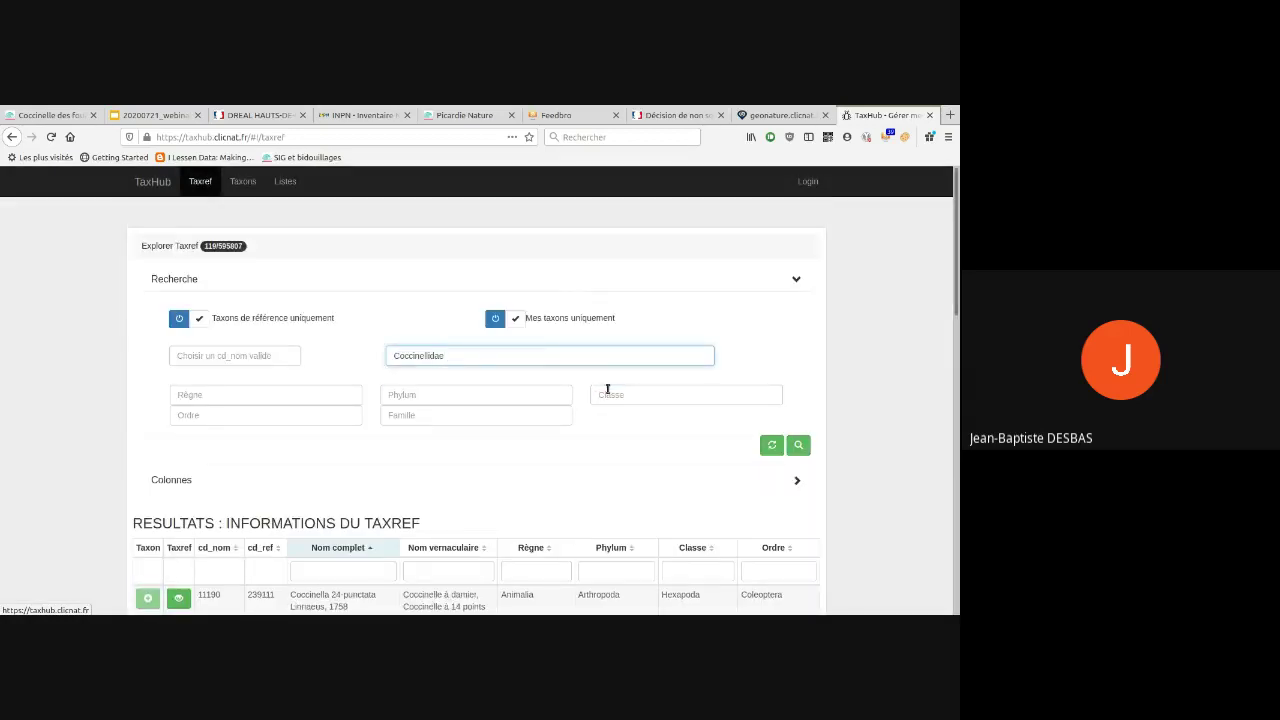
pyautogui.click(462, 385)
pyautogui.click(787, 443)
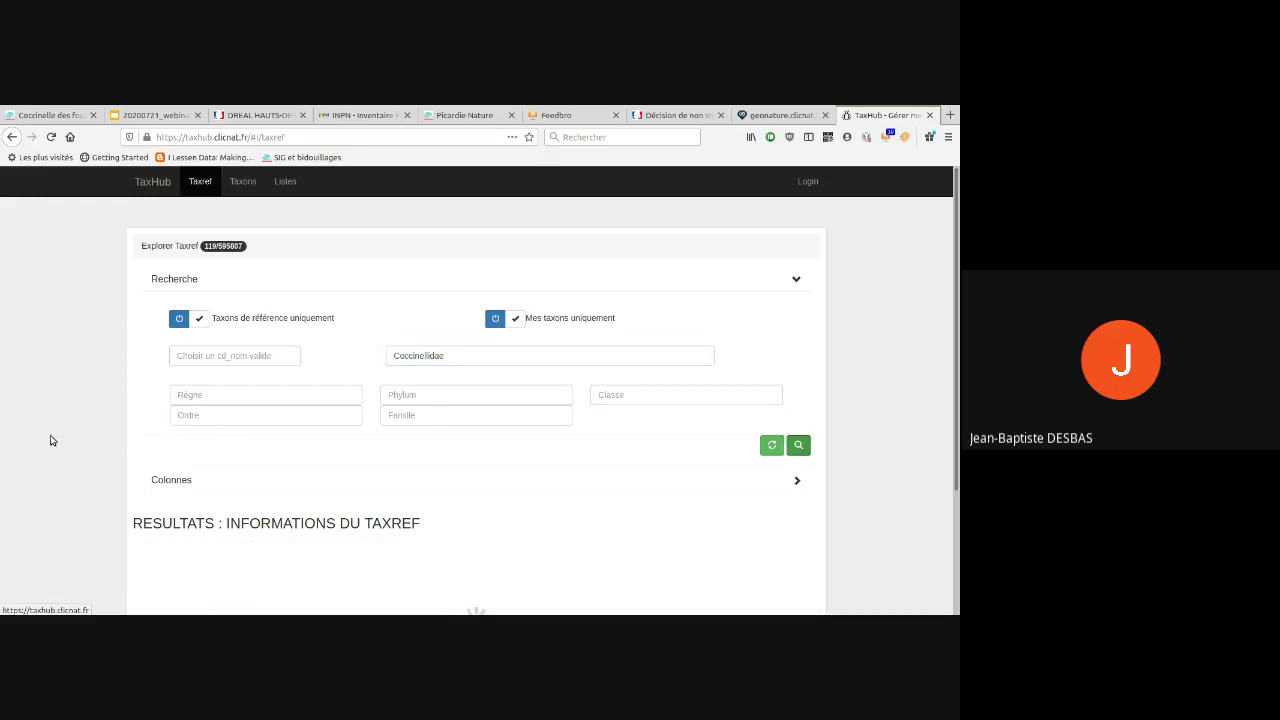
pyautogui.scroll(-1, 320, 591)
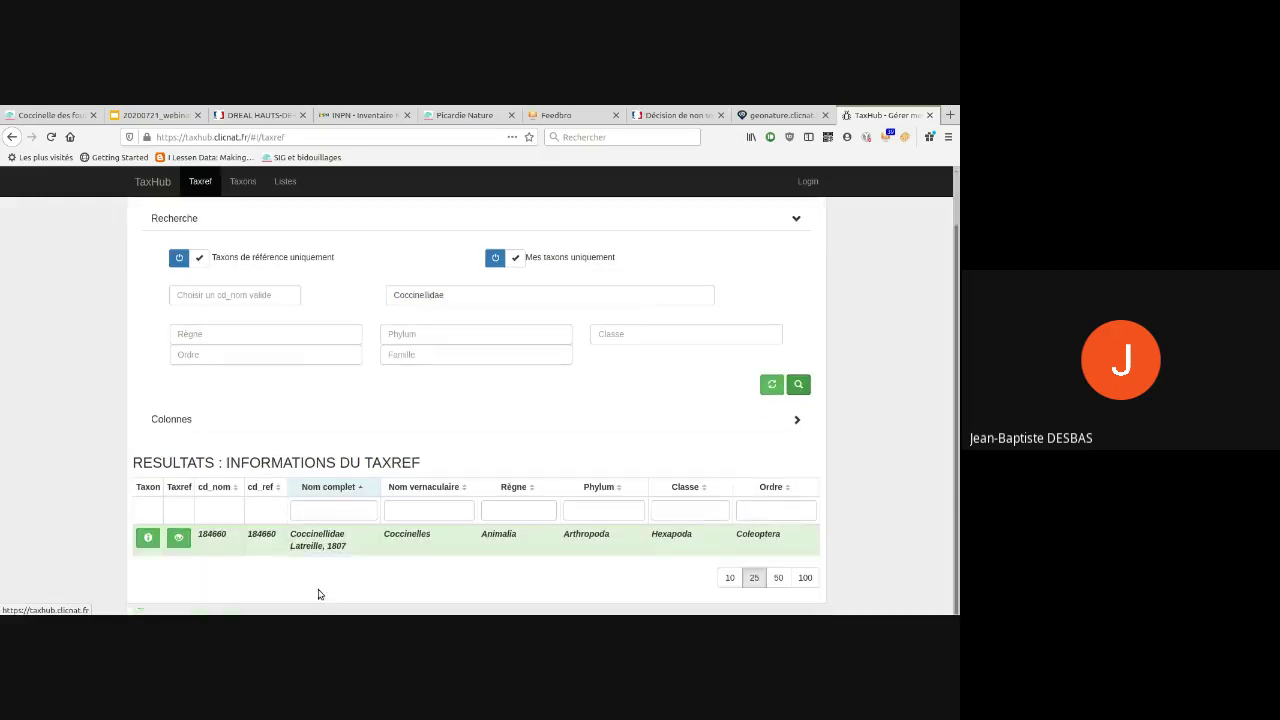
# - Copy the Coccinellidae cd_ref and replace the taxon number in the Coccinella magnifica feed address with 184660
pyautogui.doubleClick(260, 534)
pyautogui.hotkey('ctrl', 'c')
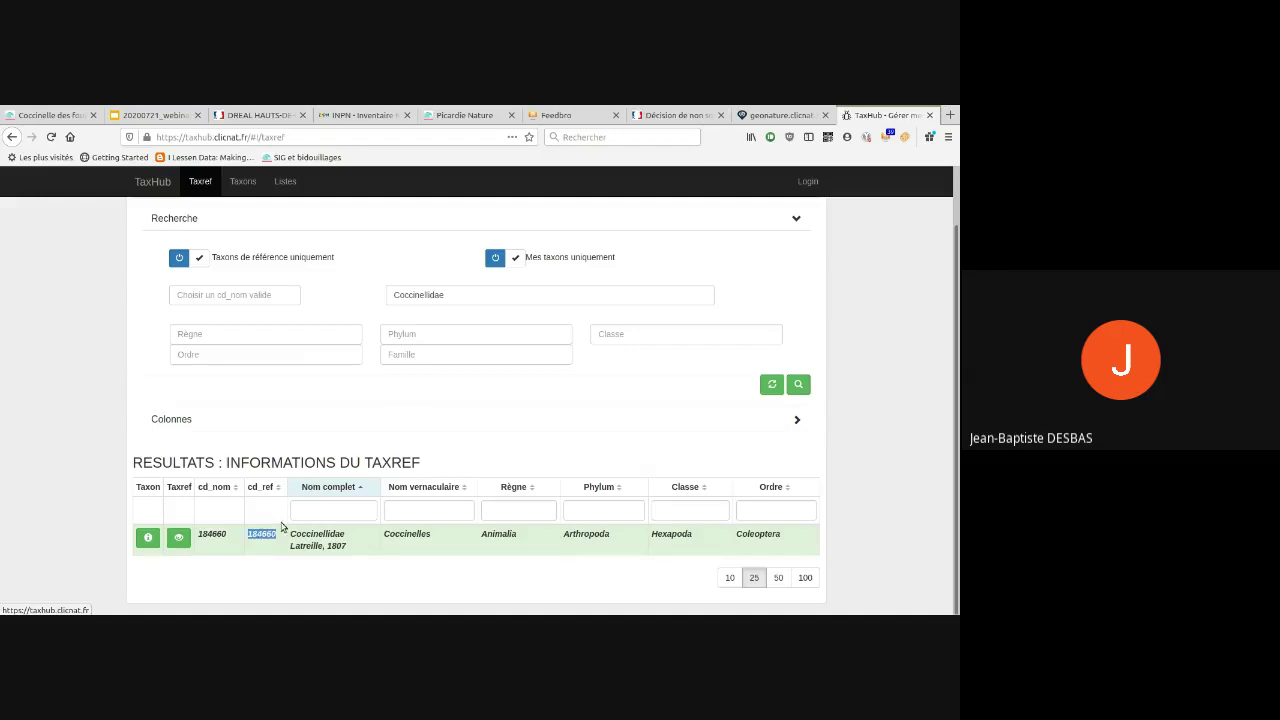
pyautogui.click(780, 115)
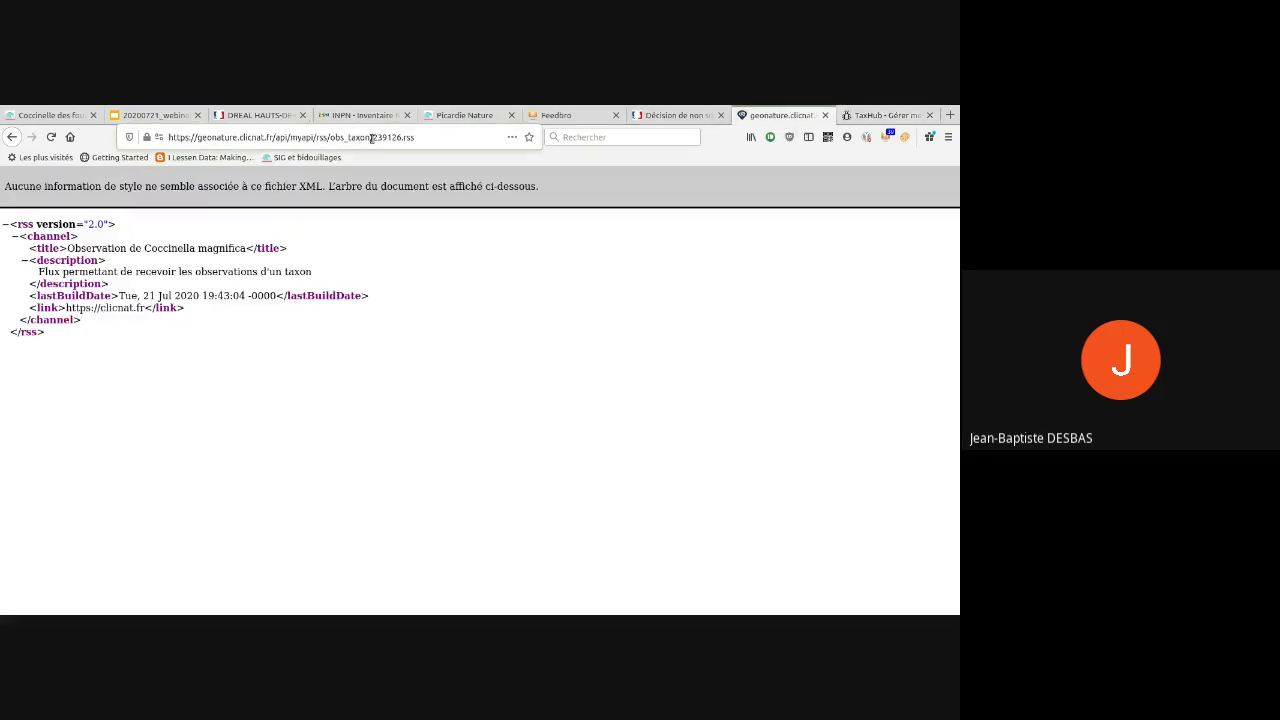
pyautogui.moveTo(372, 137); pyautogui.dragTo(405, 138)
pyautogui.hotkey('ctrl', 'v')
pyautogui.press('Return')
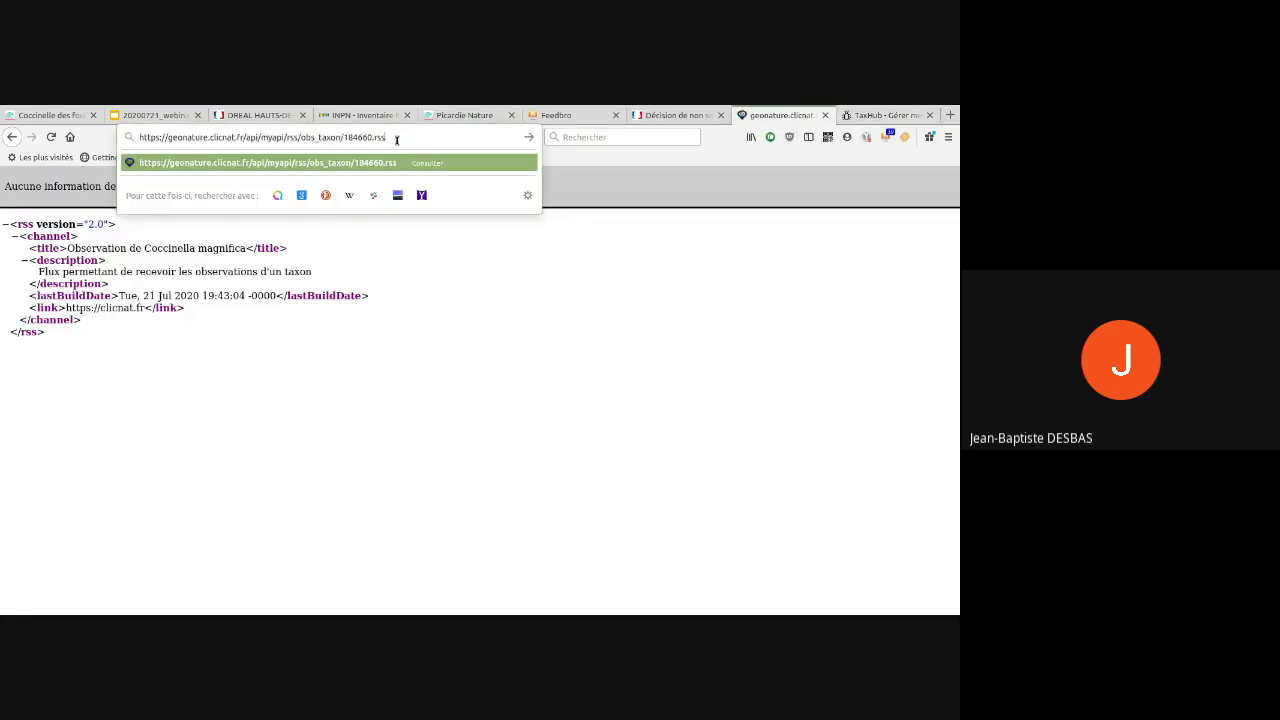
pyautogui.click(397, 140)
pyautogui.hotkey('ctrl', 'c')
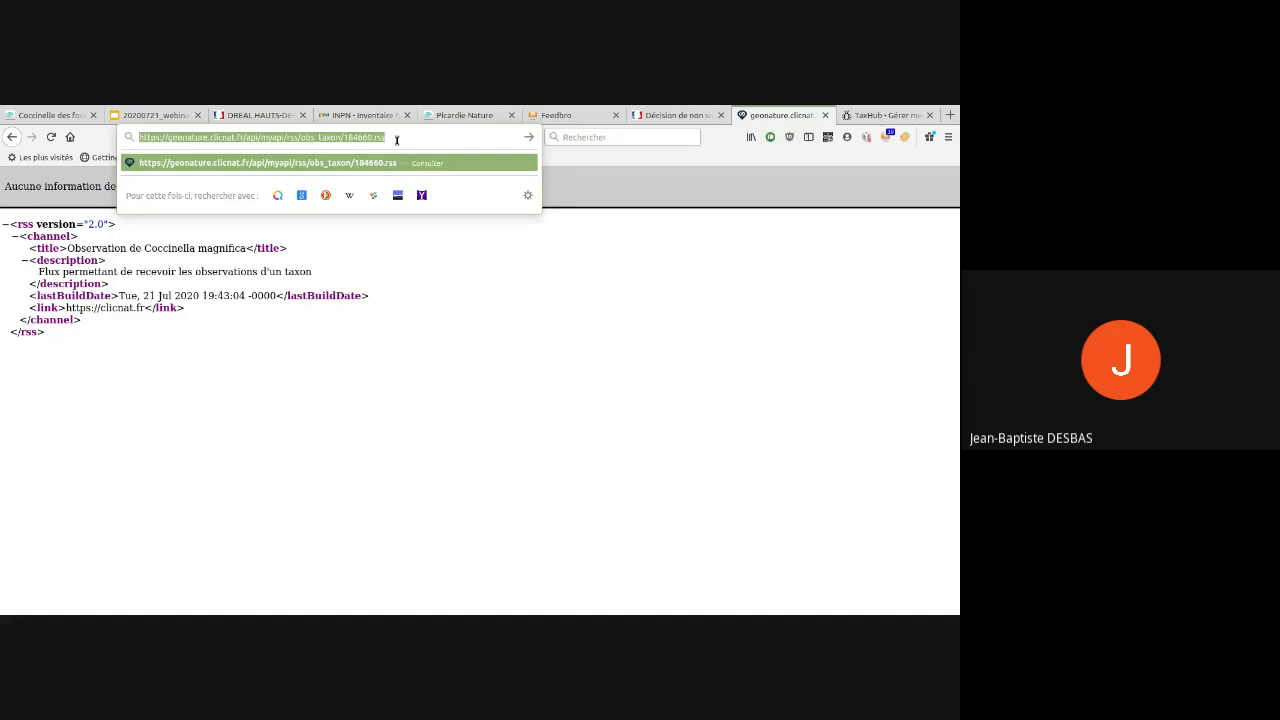
pyautogui.click(556, 120)
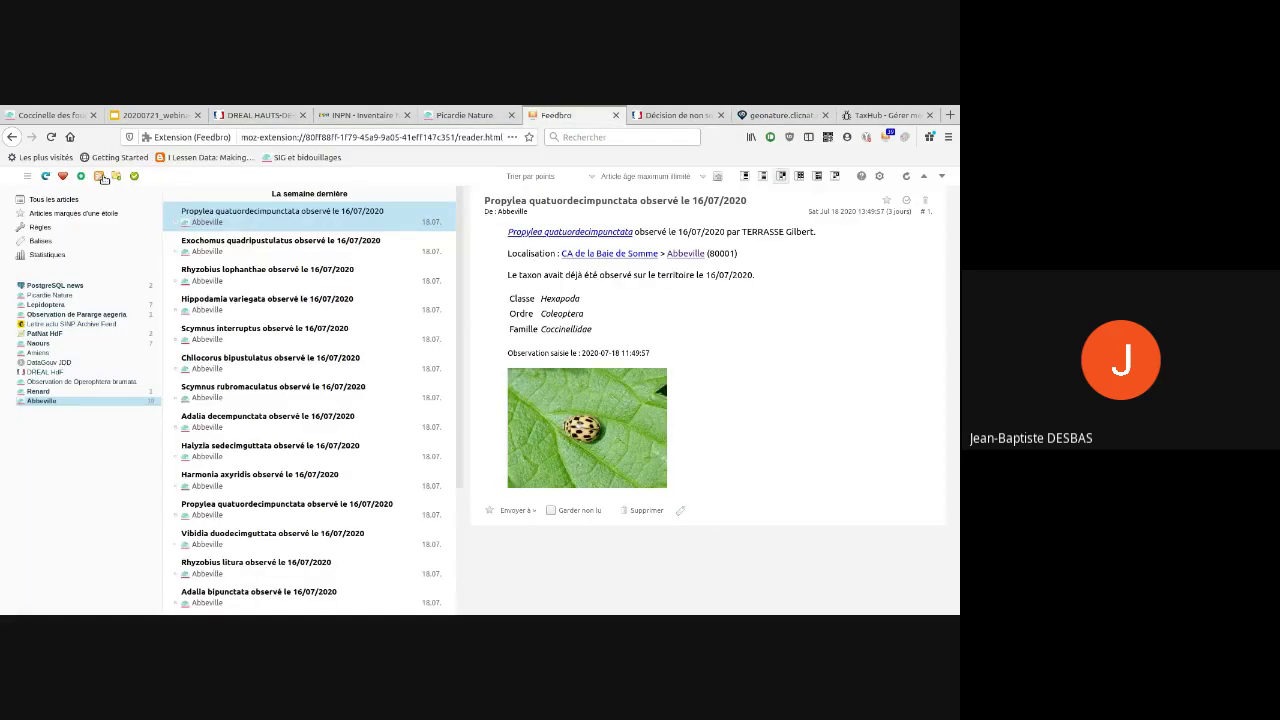
pyautogui.click(104, 178)
pyautogui.hotkey('ctrl', 'v')
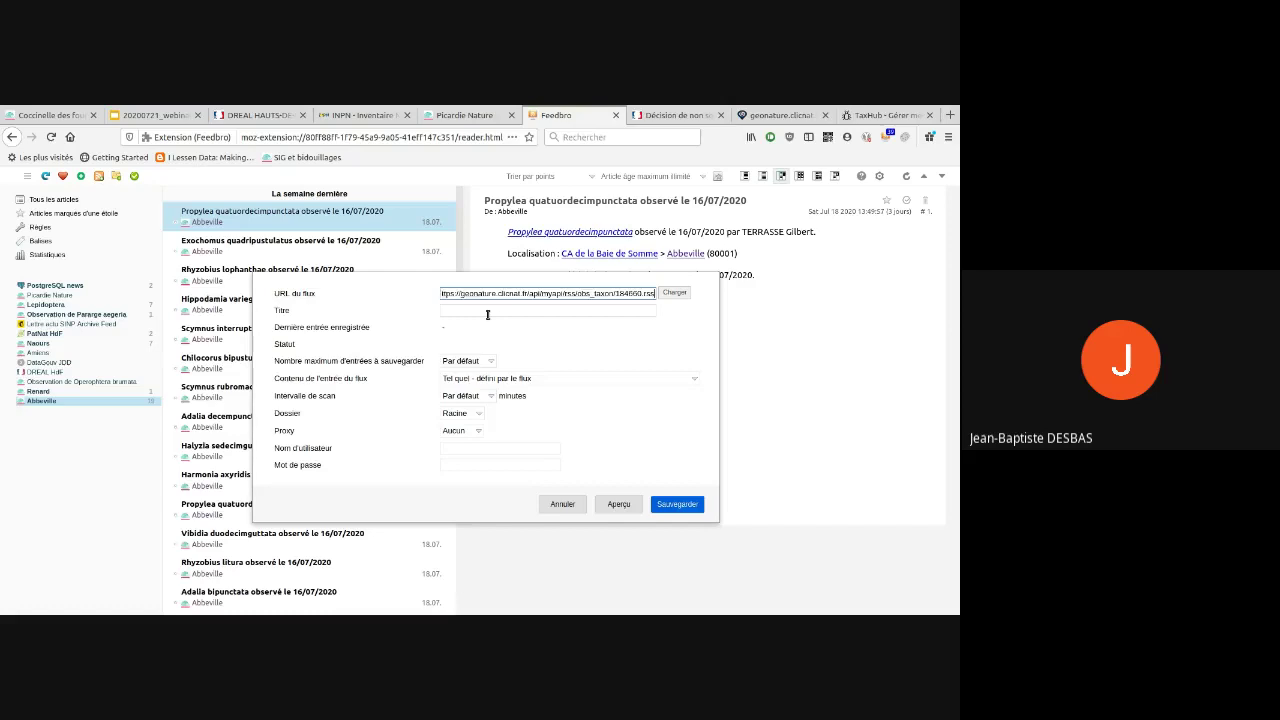
pyautogui.click(675, 294)
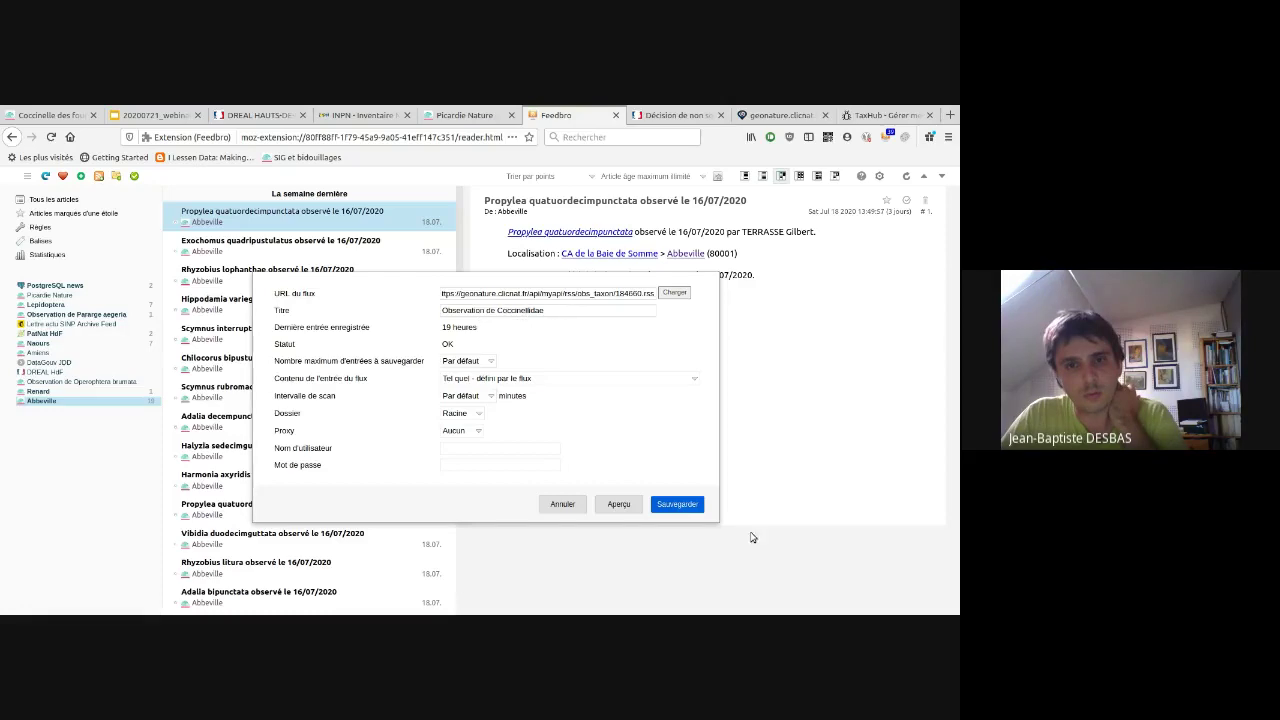
pyautogui.click(688, 509)
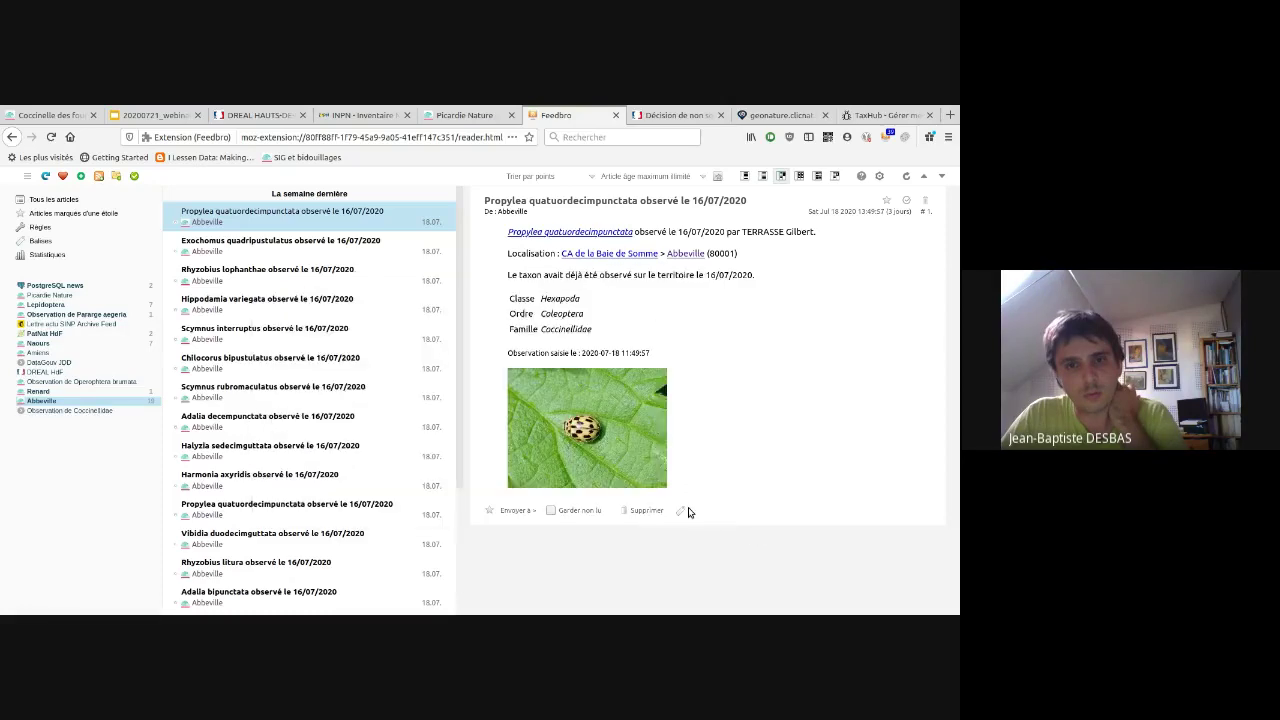
# - Display the Coccinellidae feed and read its first five observations, from Harmonia axyridis through Adalia decempunctata to the second Harmonia axyridis
pyautogui.click(90, 411)
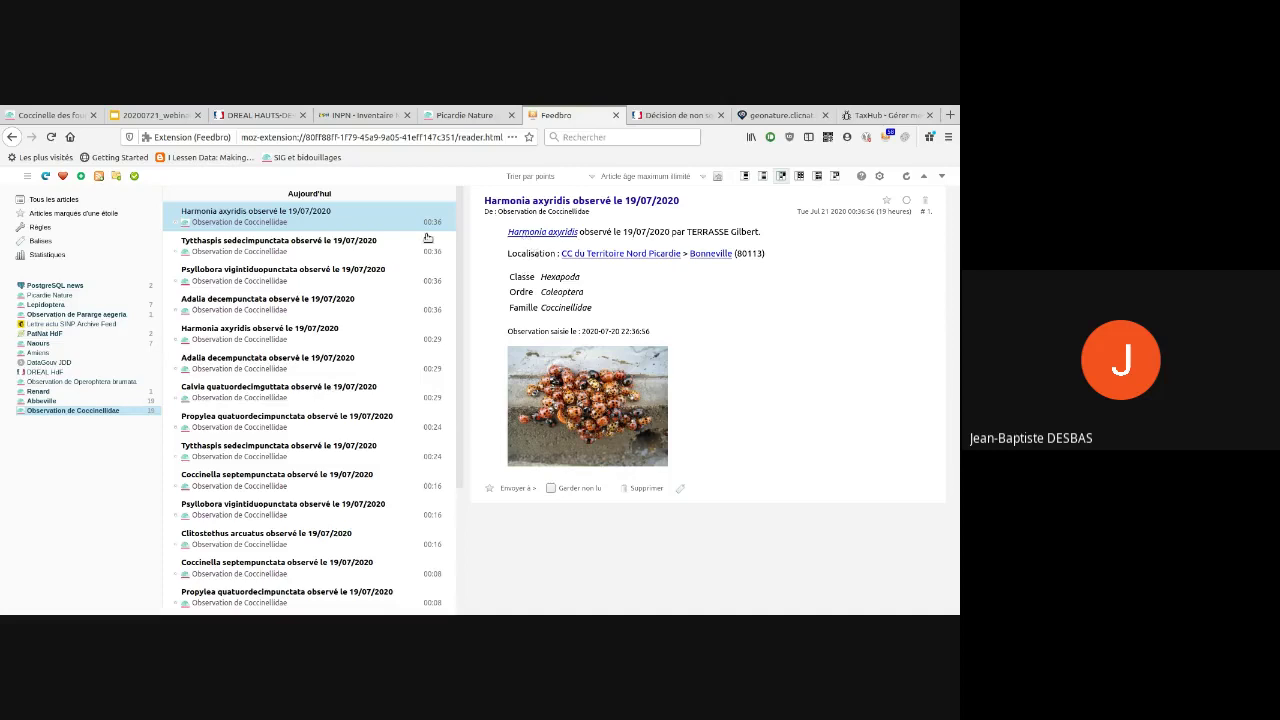
pyautogui.moveTo(507, 233); pyautogui.dragTo(594, 234)
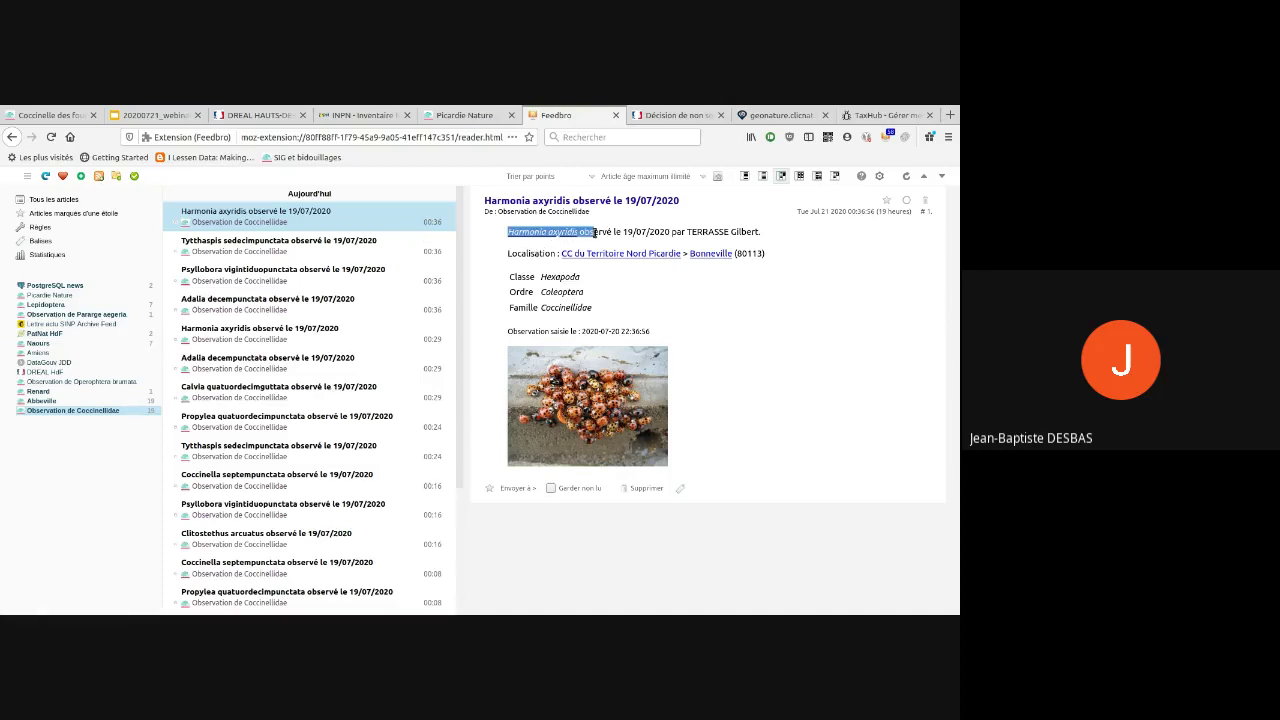
pyautogui.click(629, 290)
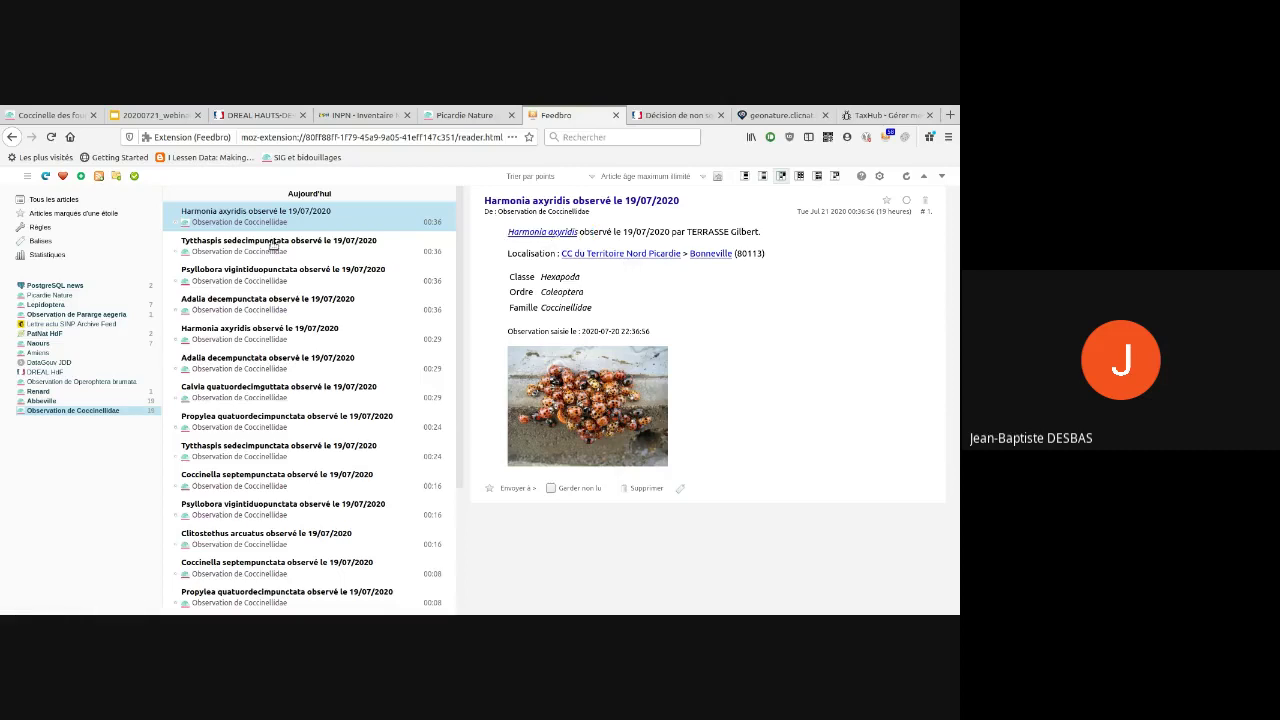
pyautogui.click(392, 250)
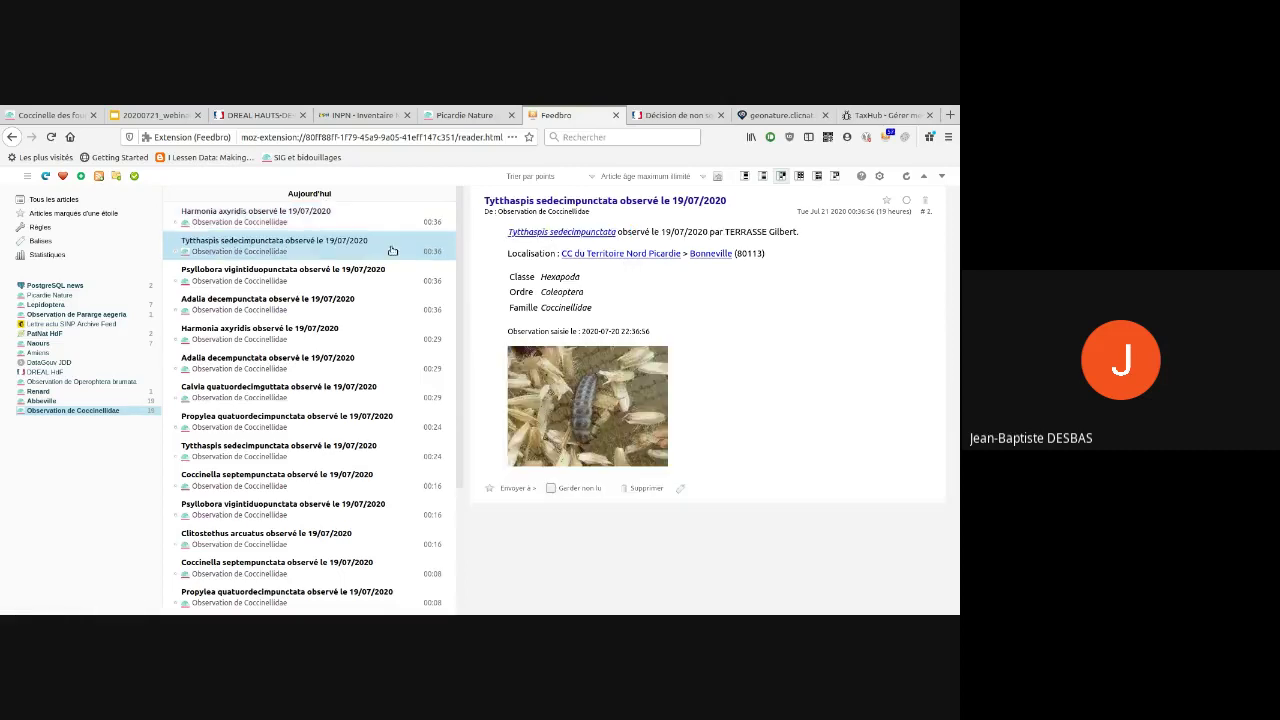
pyautogui.click(397, 278)
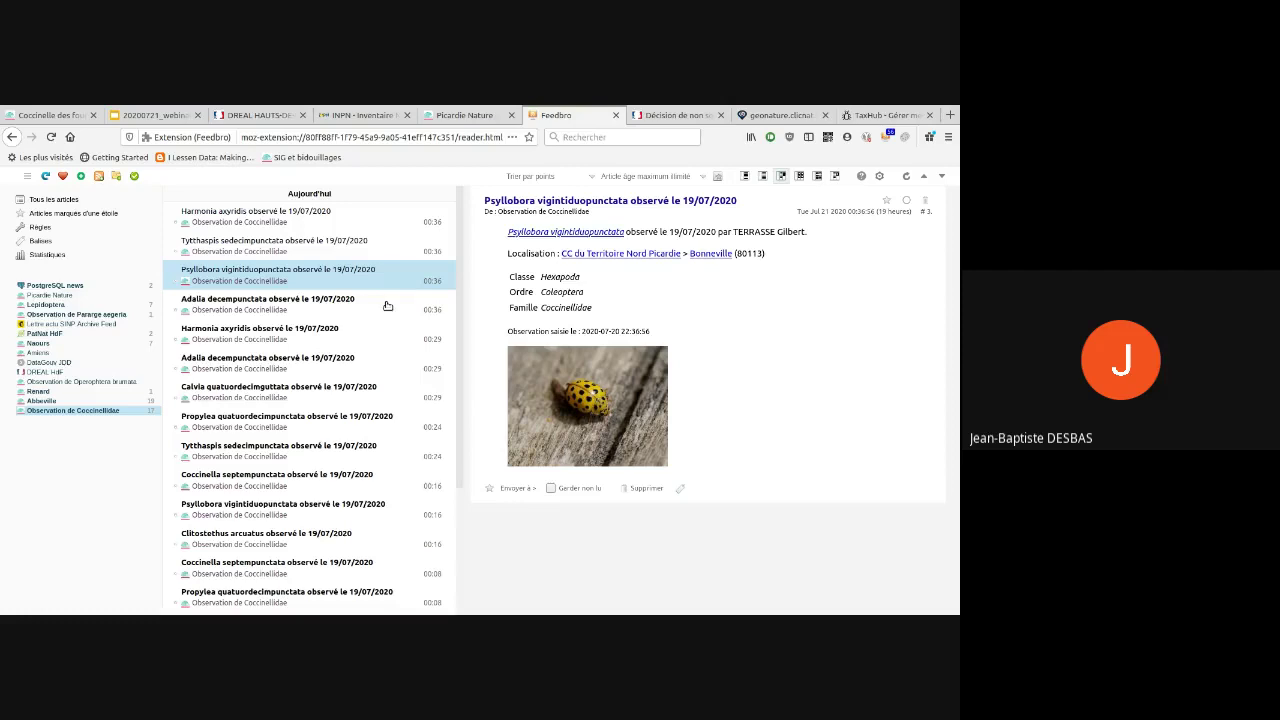
pyautogui.click(388, 310)
pyautogui.click(367, 338)
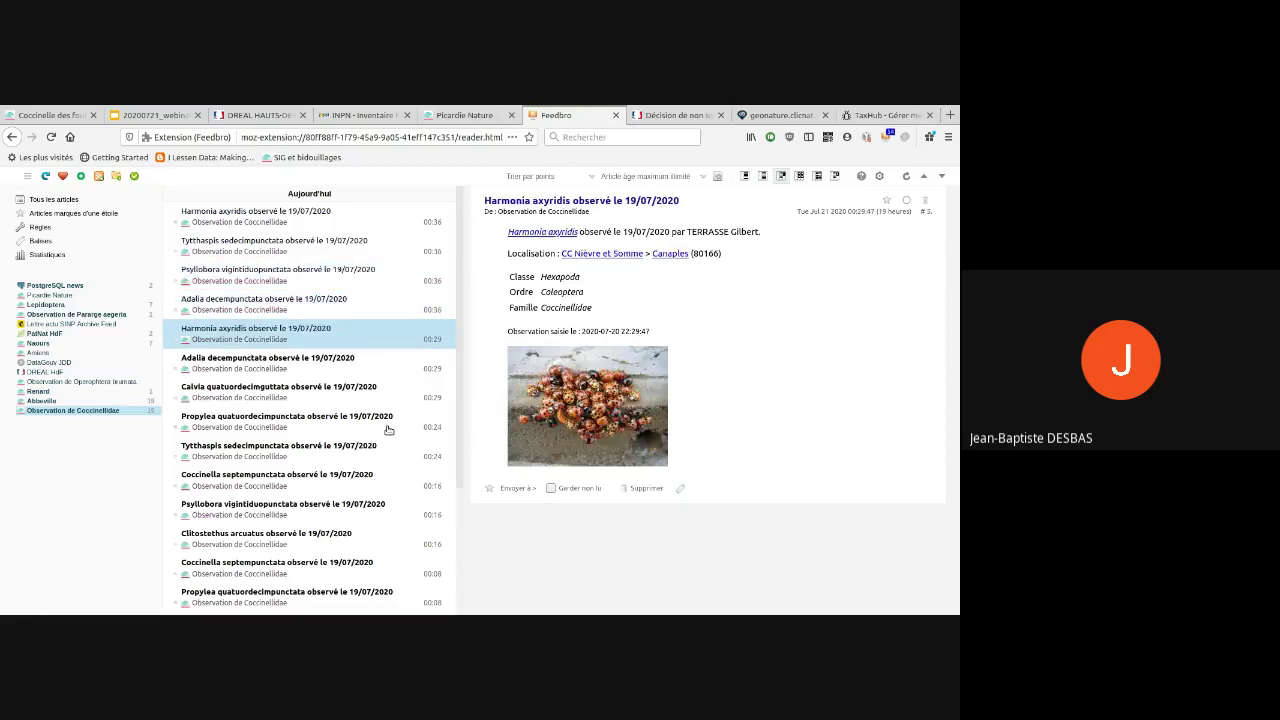
# - Review the "Les flux Clicnat" slide and return to the Coccinellidae observations in Feedbro
pyautogui.click(157, 116)
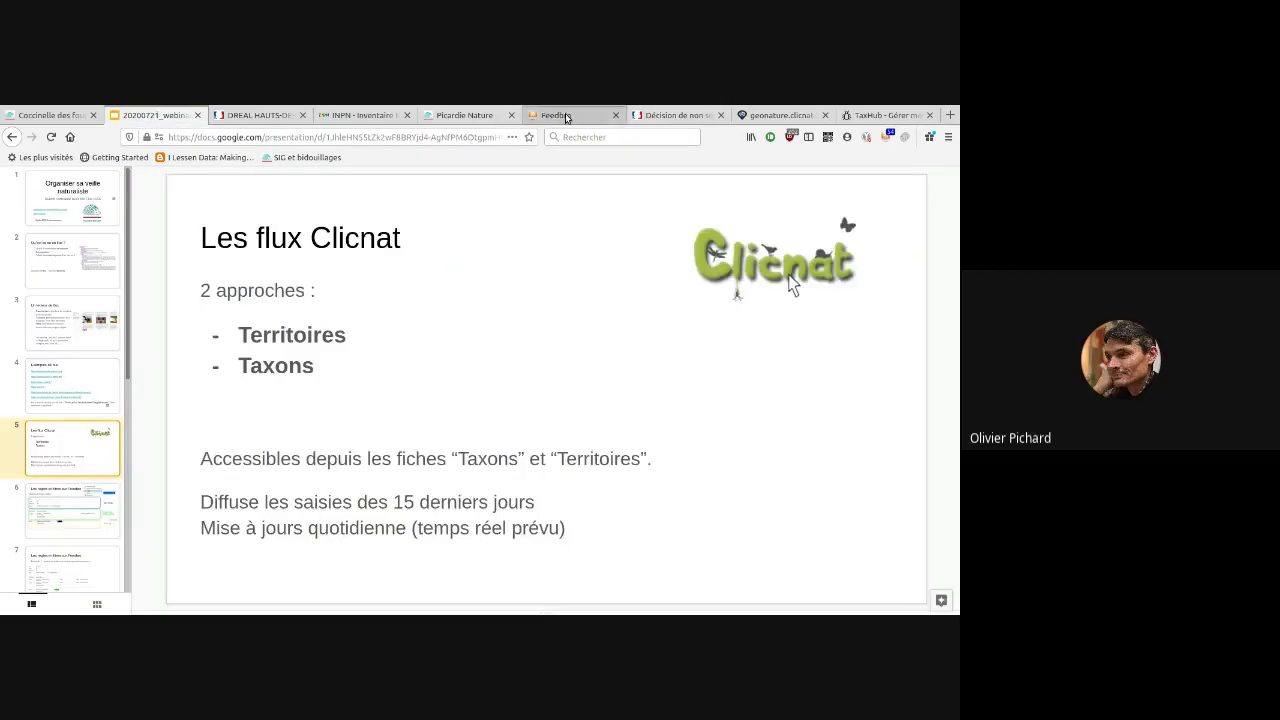
pyautogui.click(565, 118)
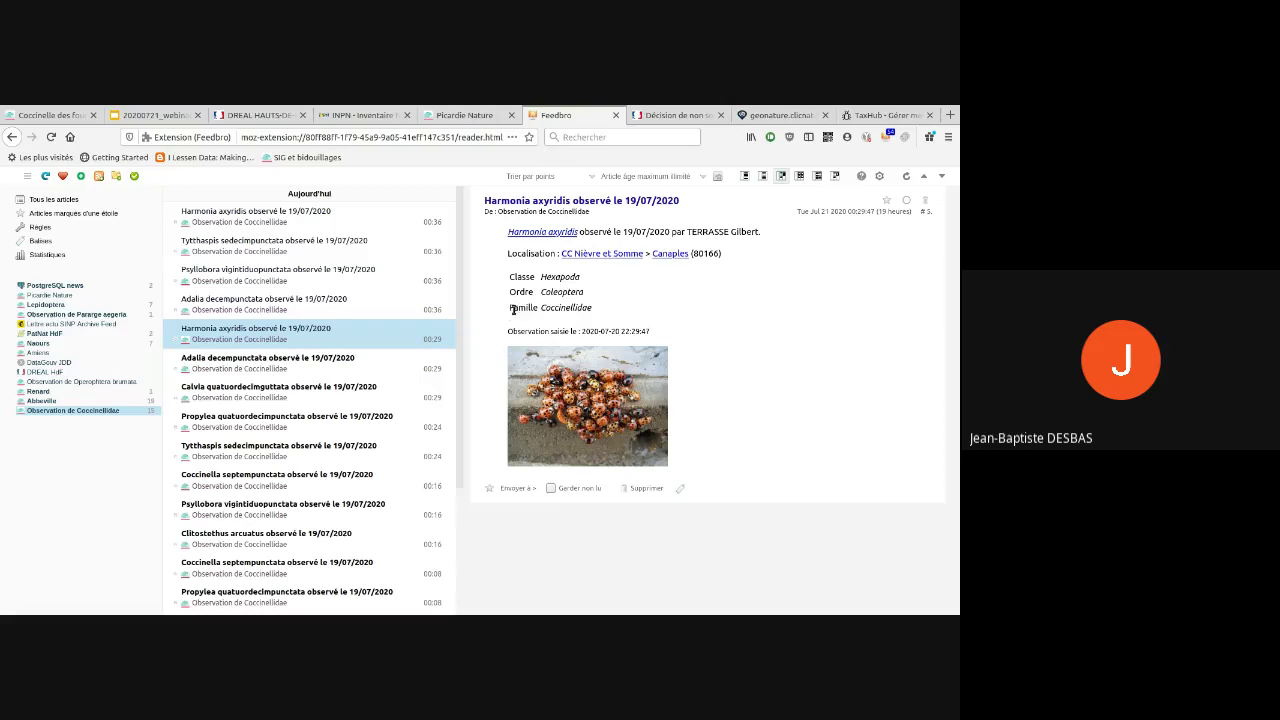
# - Highlight the family line, Coccinellidae, in the open Harmonia axyridis observation
pyautogui.moveTo(508, 312); pyautogui.dragTo(553, 309)
pyautogui.doubleClick(566, 308)
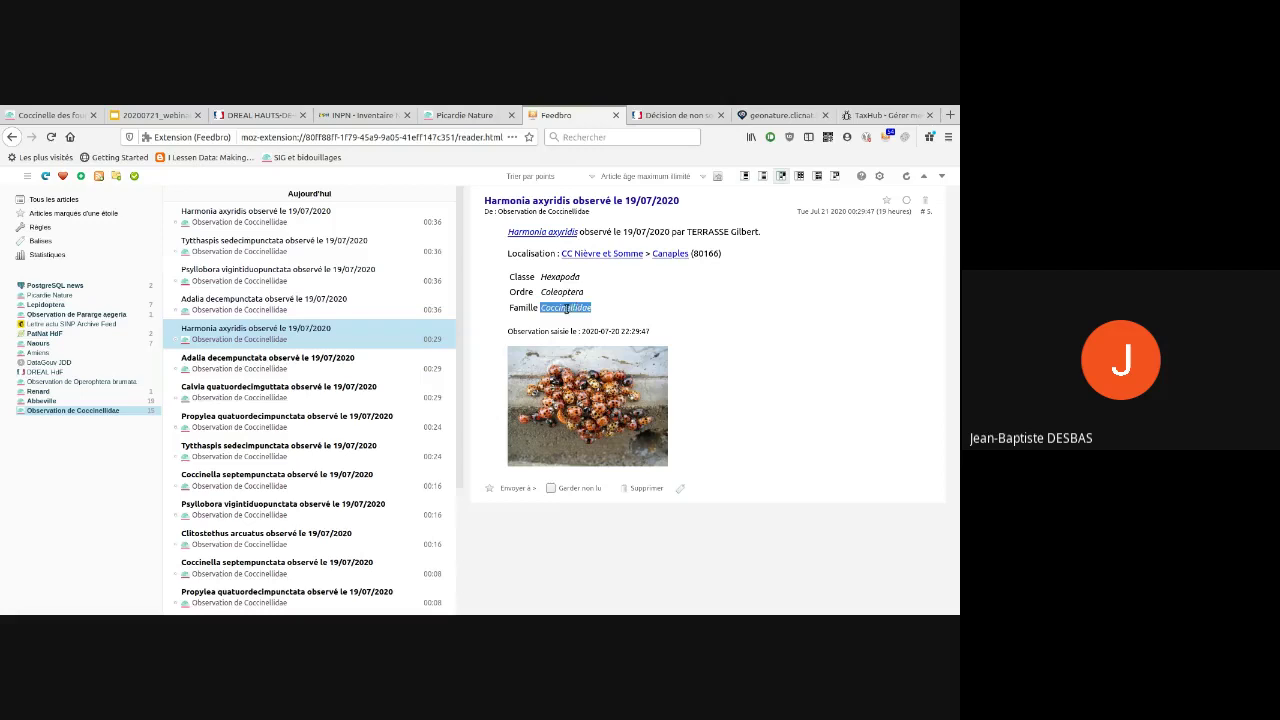
pyautogui.doubleClick(566, 309)
pyautogui.click(566, 309)
pyautogui.moveTo(512, 308); pyautogui.dragTo(600, 313)
pyautogui.click(600, 313)
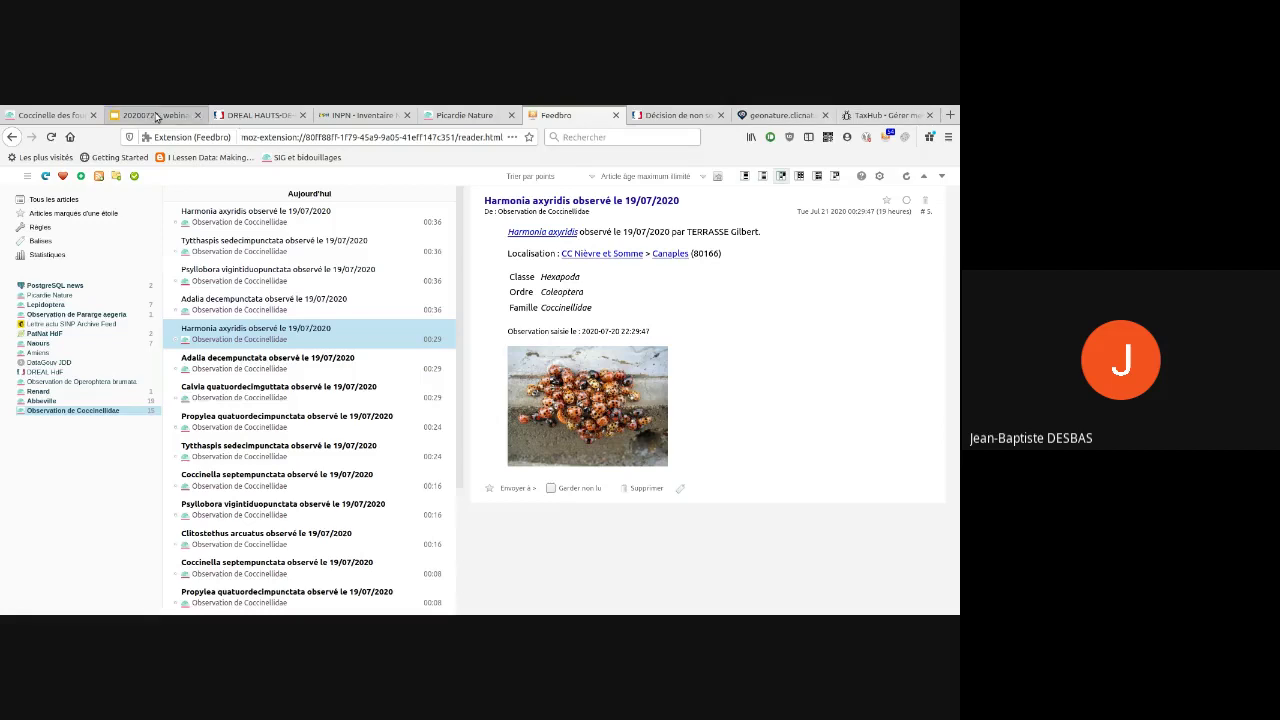
# - Review the "Les règles et filtres sur Feedbro" slide in the presentation and return to Feedbro
pyautogui.click(156, 117)
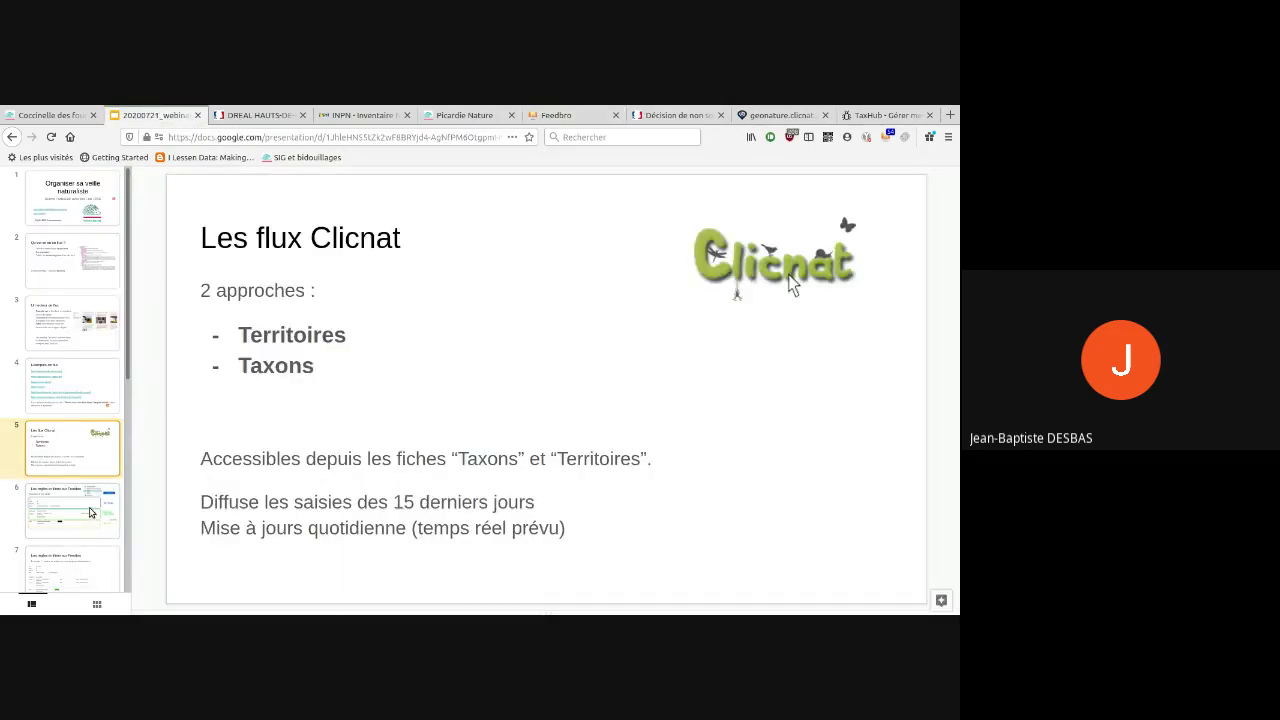
pyautogui.click(90, 512)
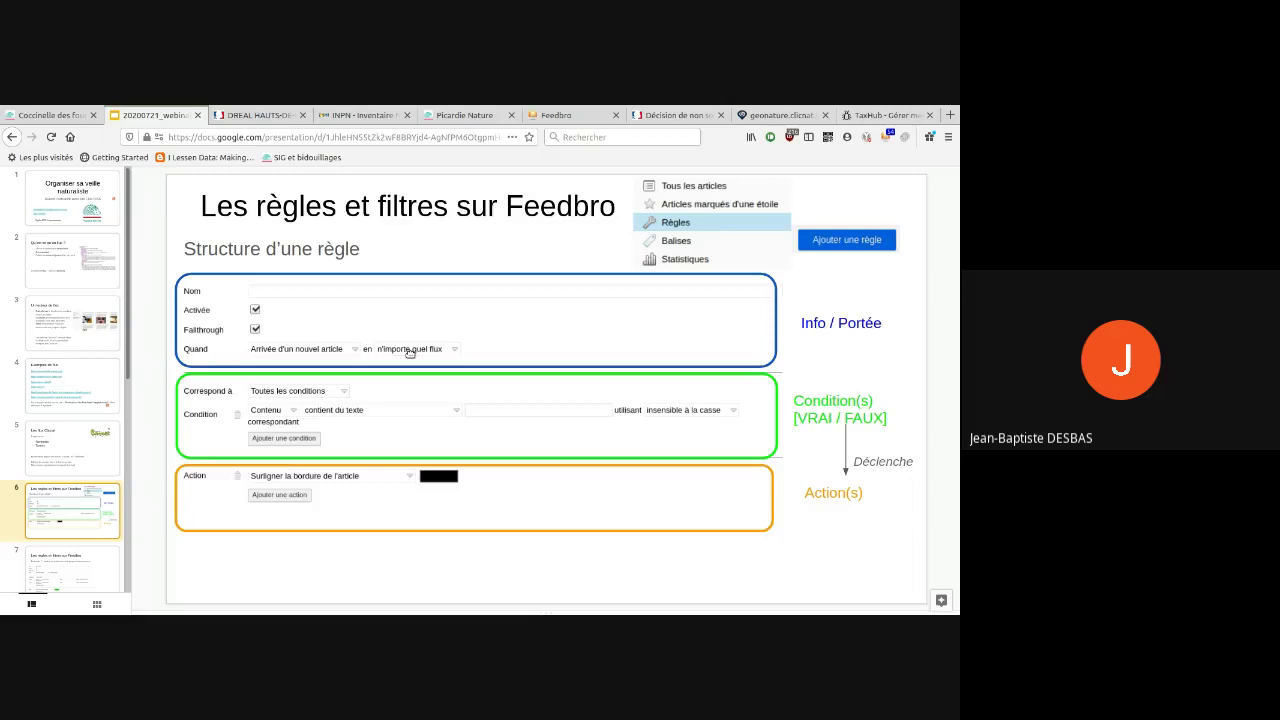
pyautogui.click(567, 117)
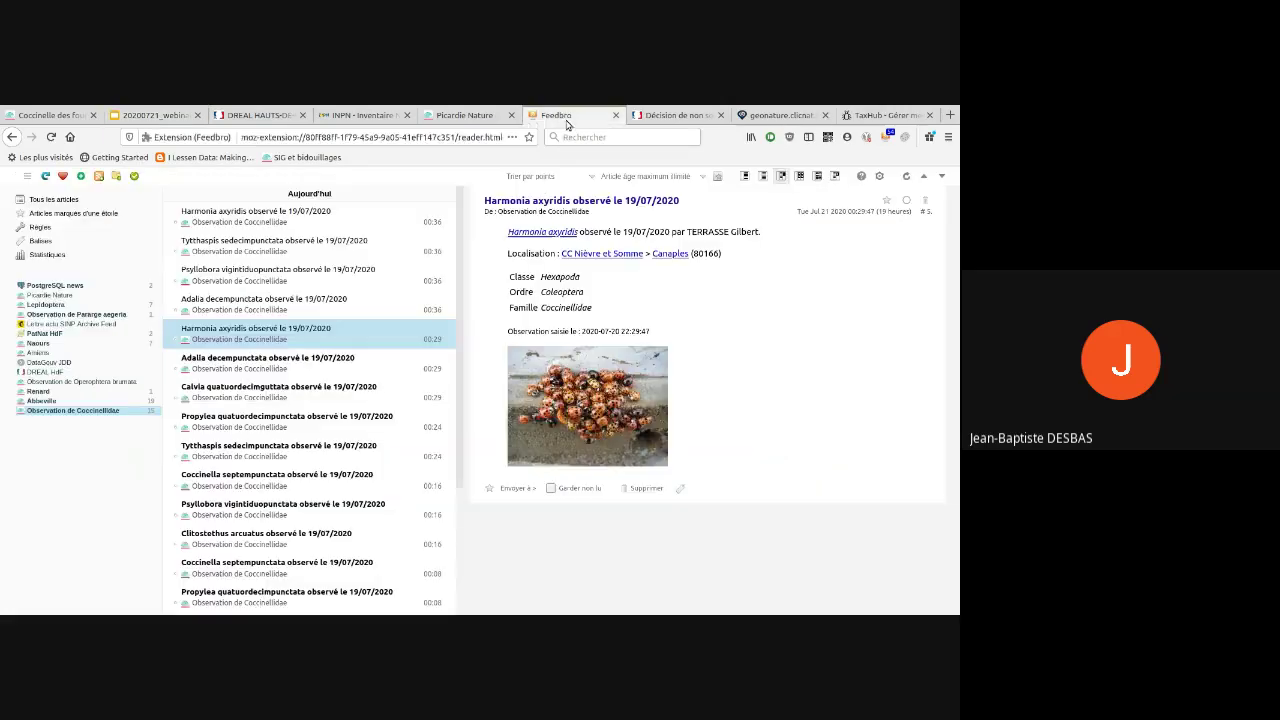
# - Start a new Feedbro rule named "Règle test" with the trigger "L'article est consulté"
pyautogui.click(37, 228)
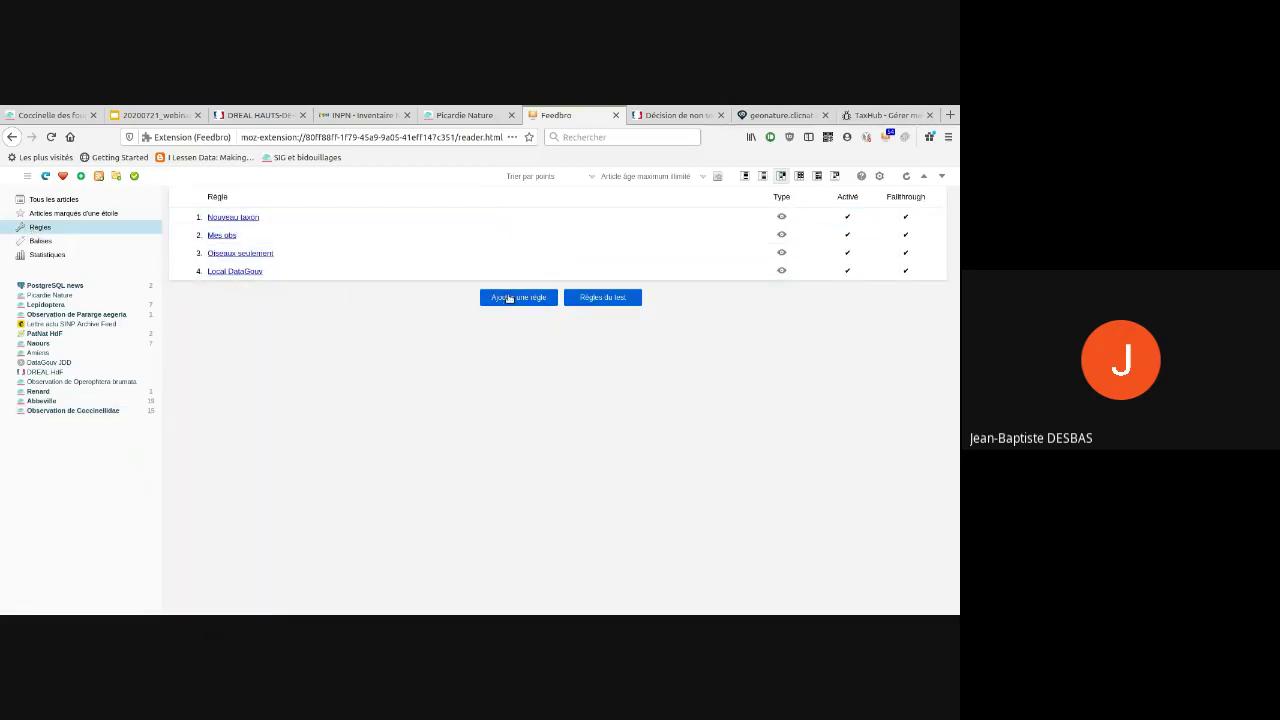
pyautogui.click(508, 296)
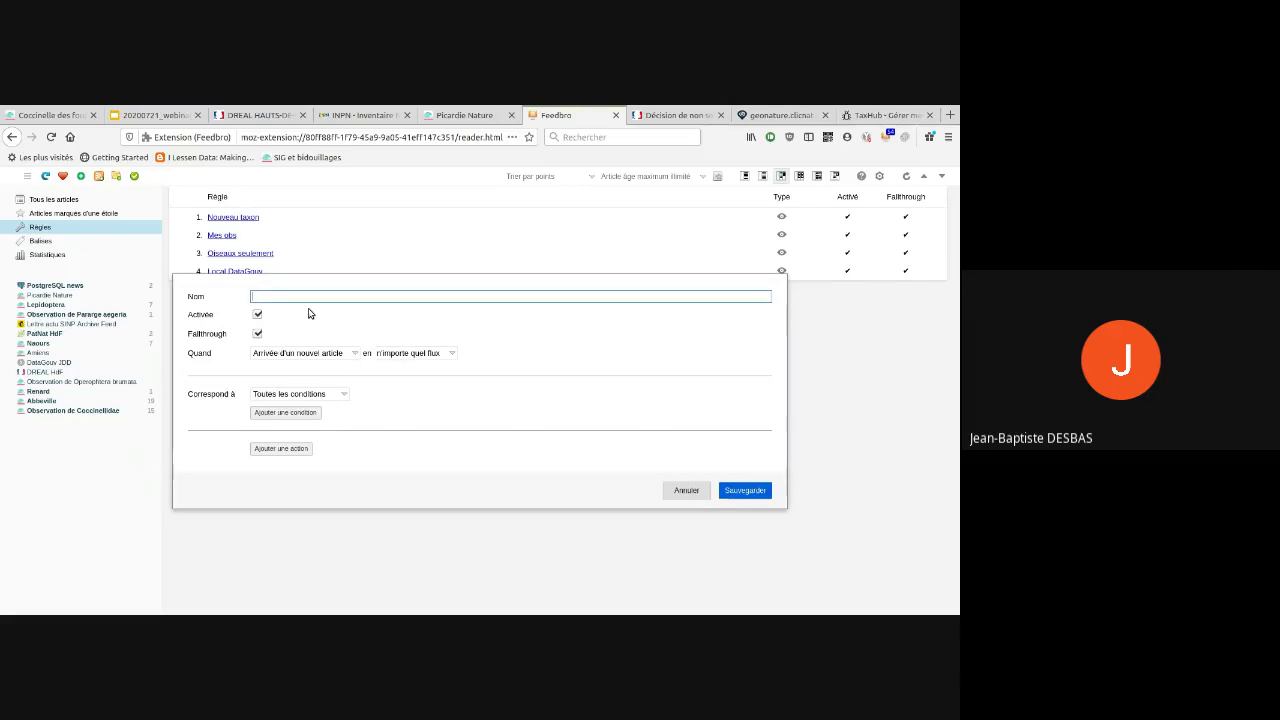
pyautogui.write('Règle test')
pyautogui.click(287, 358)
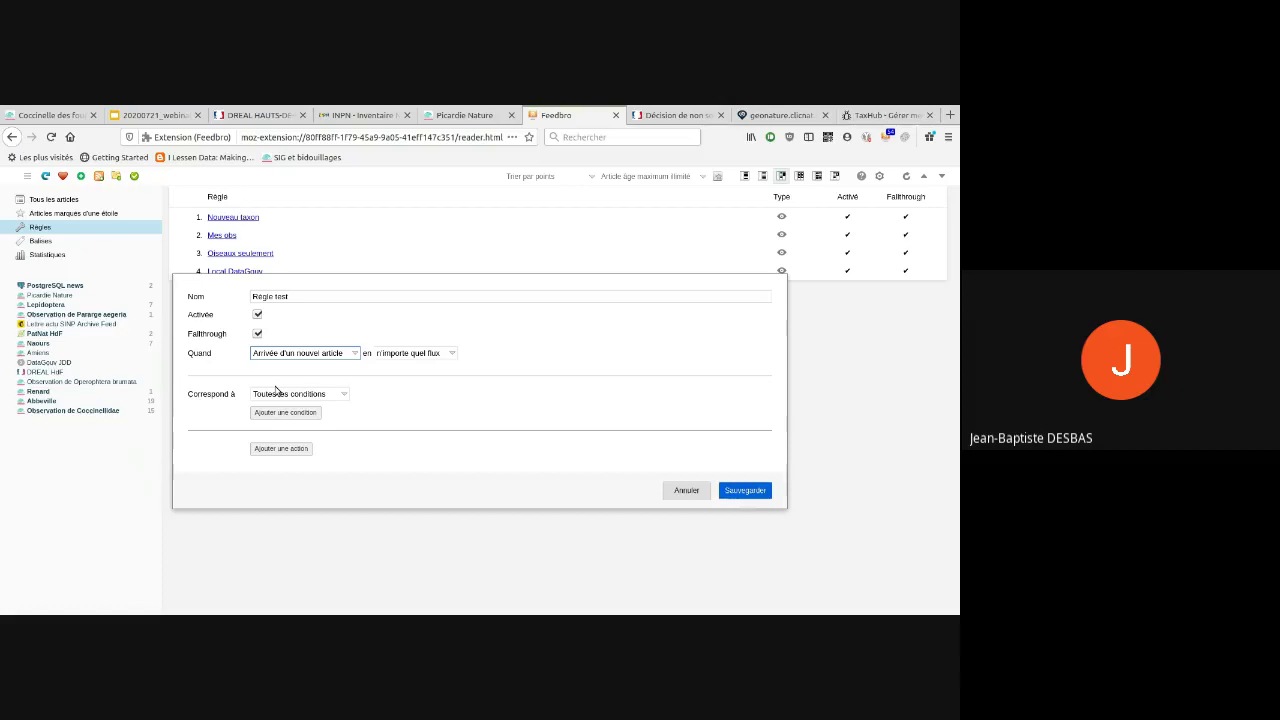
pyautogui.scroll(-1, 280, 353)
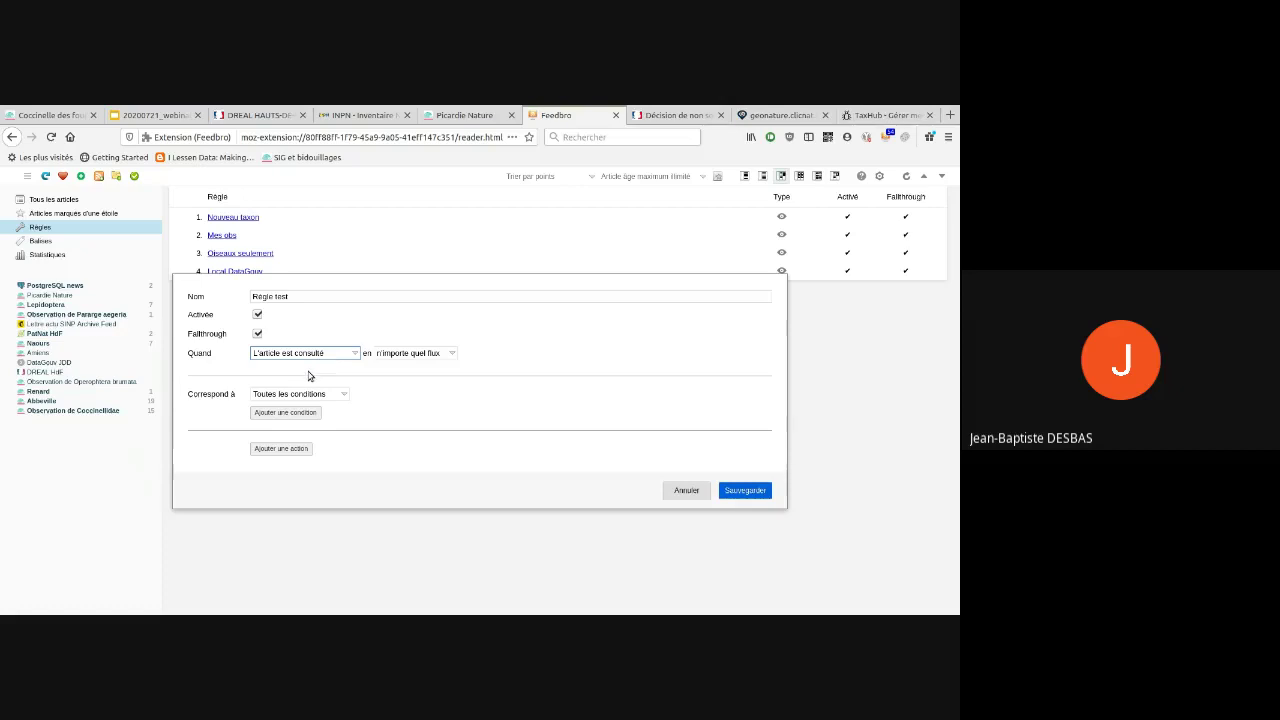
# - Add a "Notification de bureau" action to the rule, remove it and check the trigger options
pyautogui.click(279, 450)
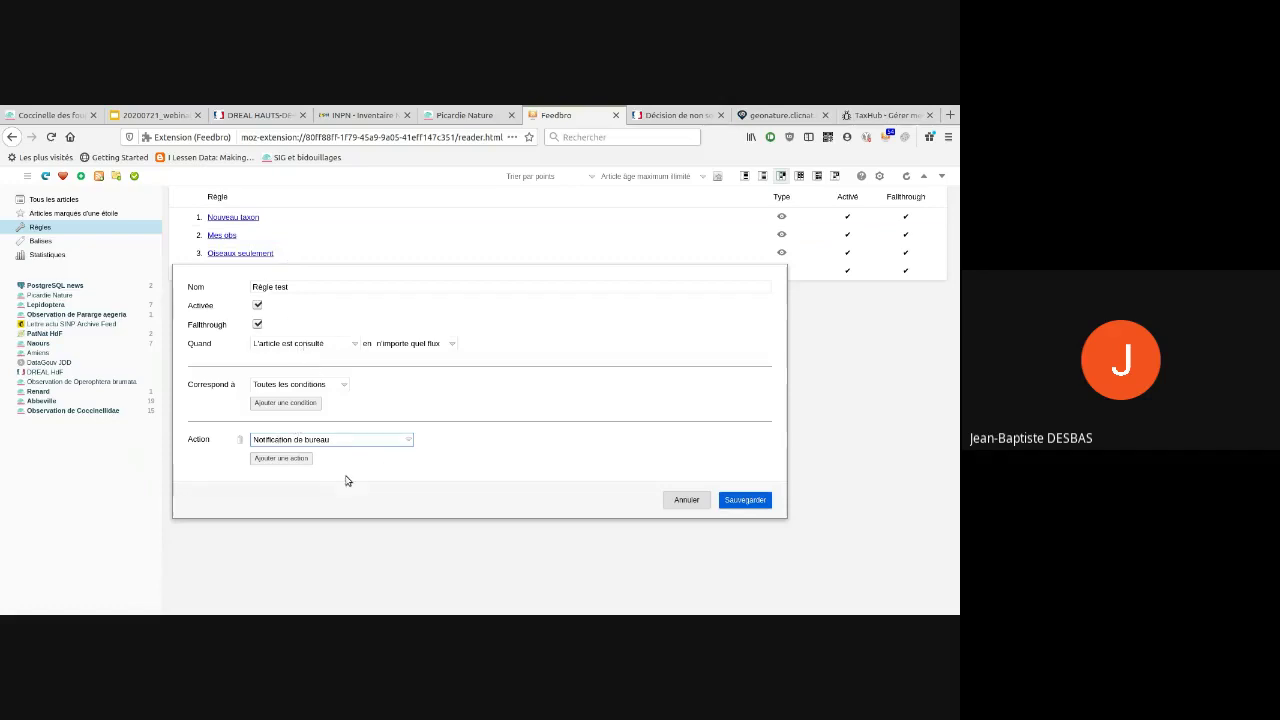
pyautogui.click(238, 441)
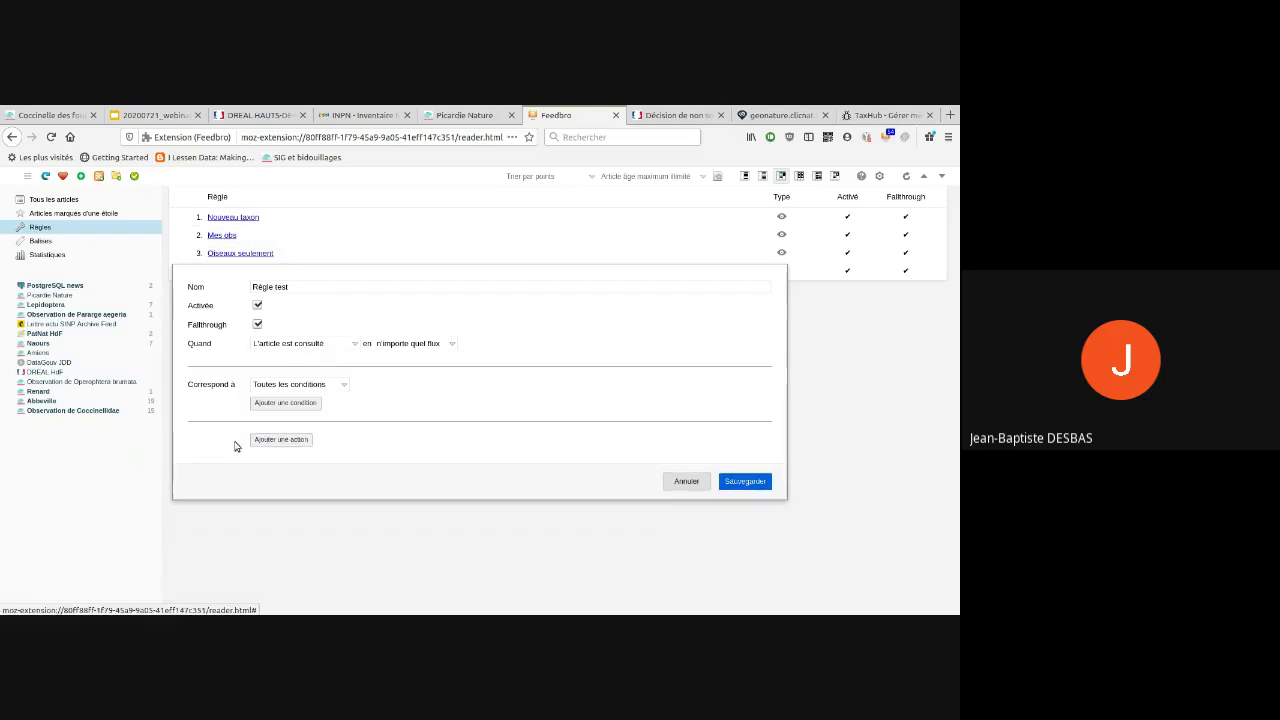
pyautogui.click(289, 349)
pyautogui.click(350, 321)
# - Switch the rule's scope to "flux", browse the selectable feeds and restore "n'importe quel flux"
pyautogui.click(419, 346)
pyautogui.press('Down')
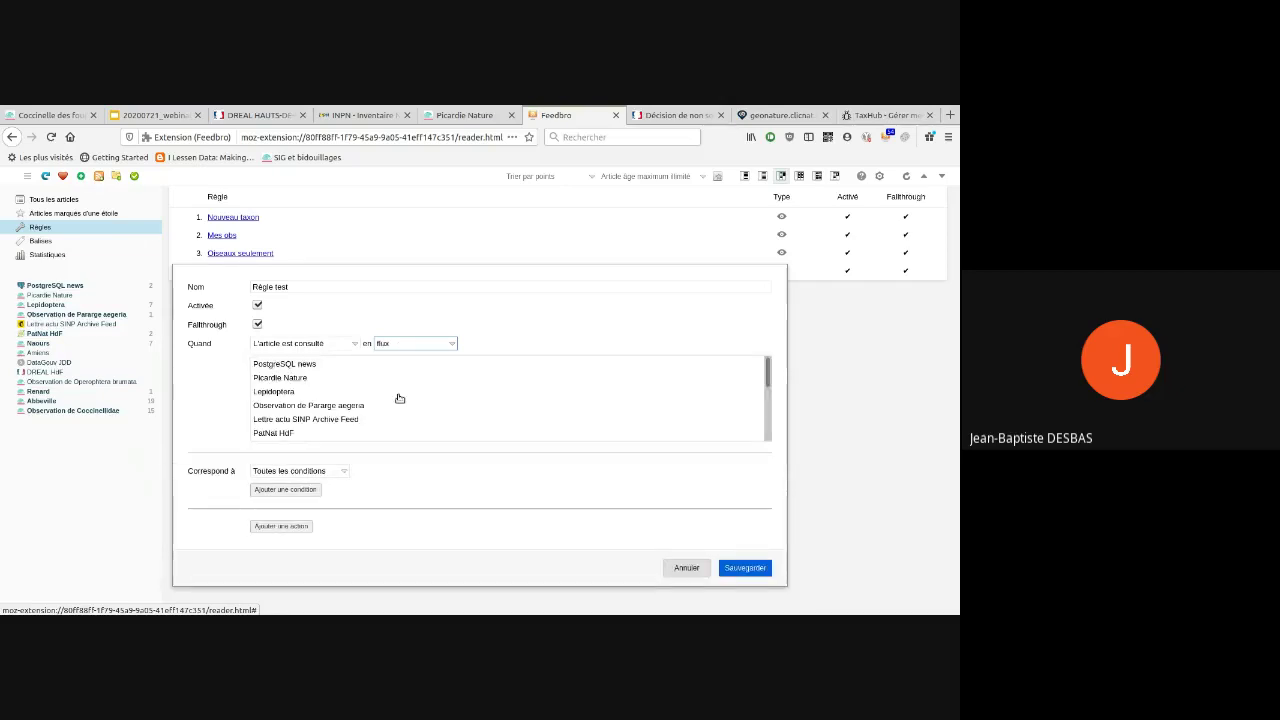
pyautogui.scroll(-2, 307, 390)
pyautogui.scroll(-2, 307, 390)
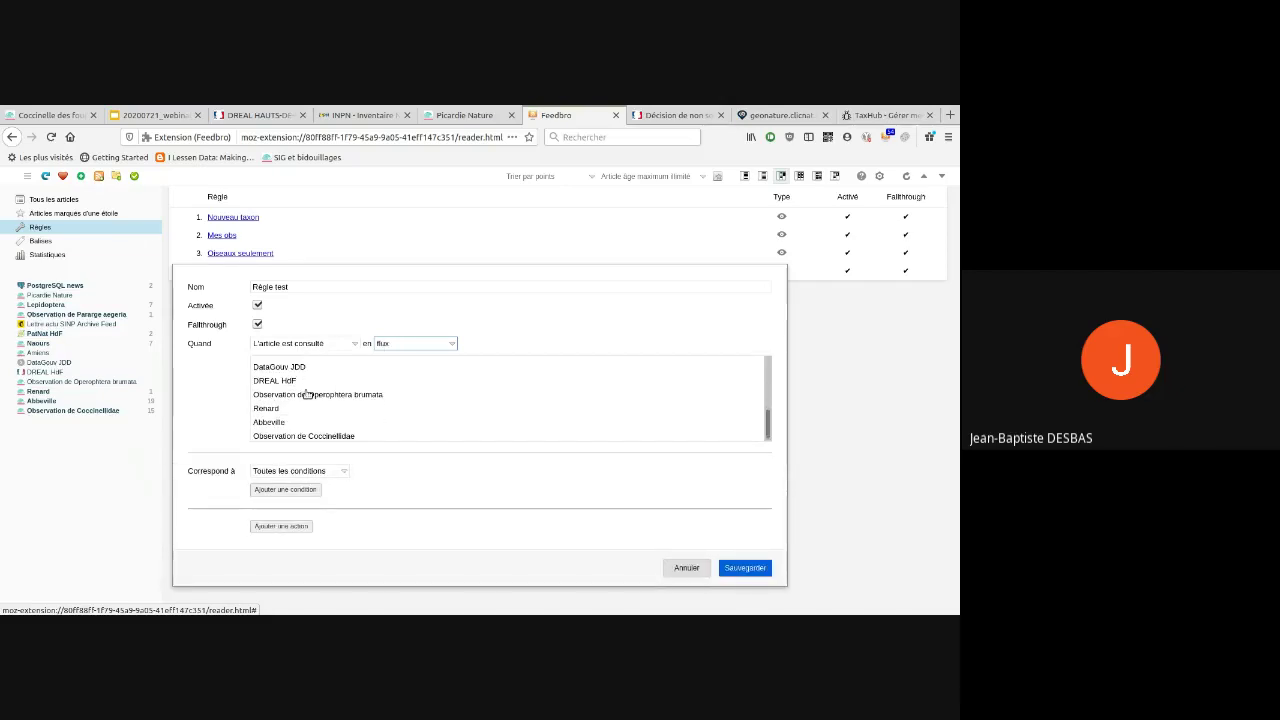
pyautogui.scroll(5, 305, 388)
pyautogui.scroll(-2, 304, 386)
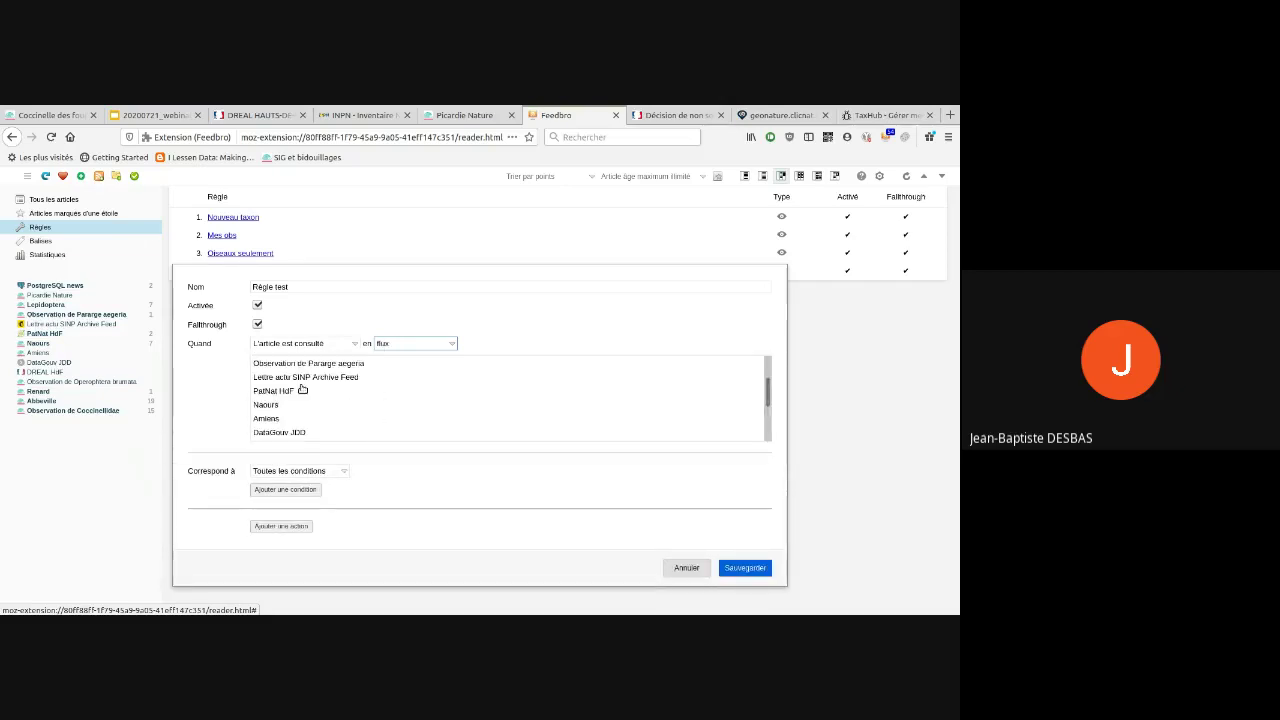
pyautogui.scroll(2, 302, 392)
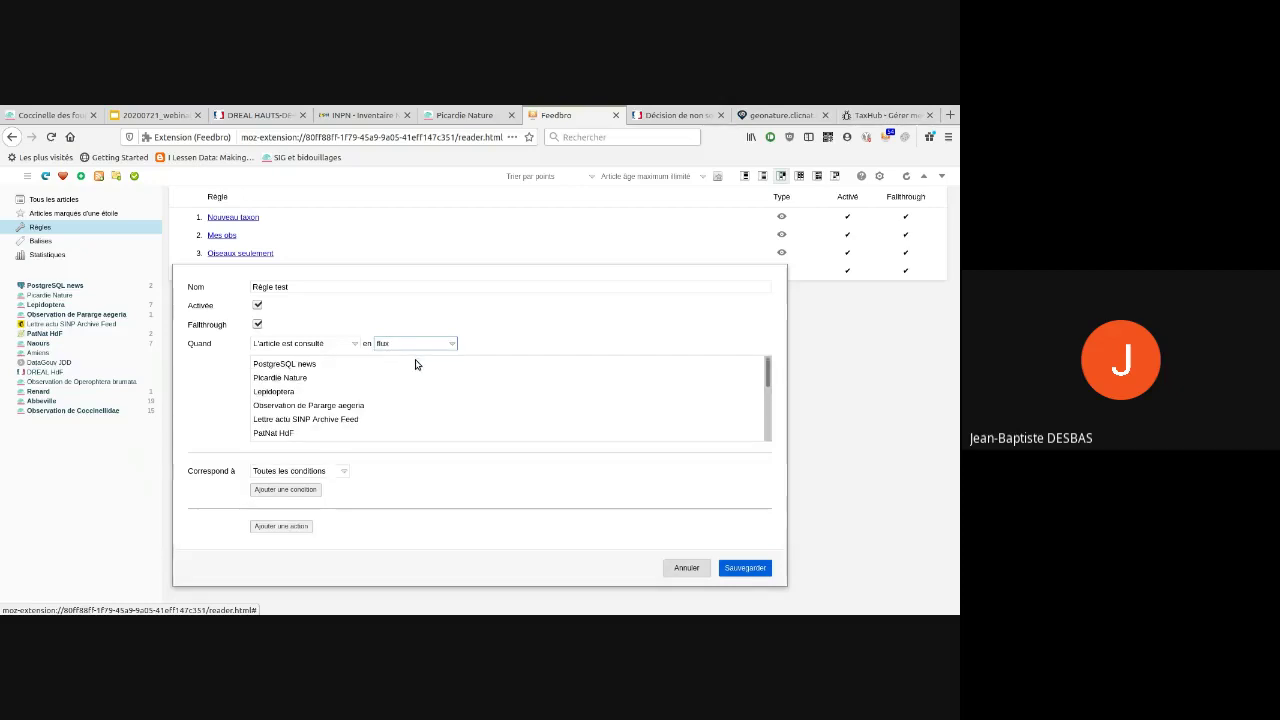
pyautogui.press('Up')
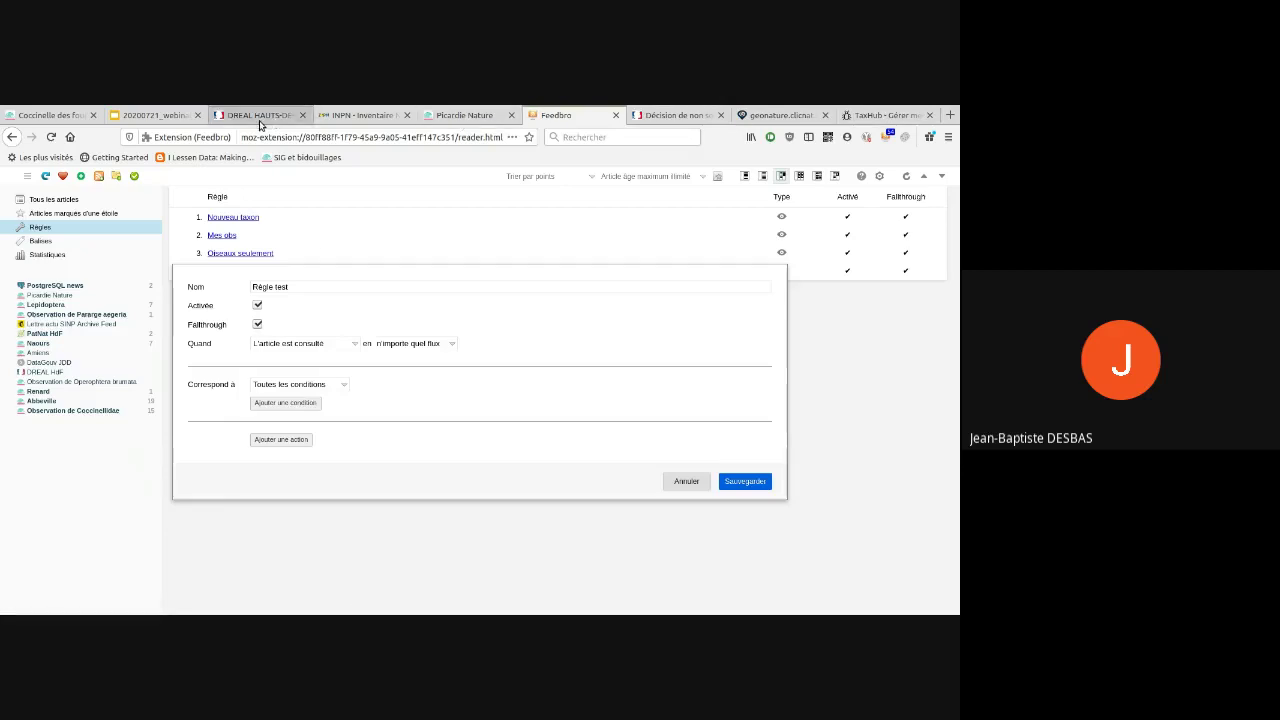
# - Consult the rule structure slide and add a condition that the content contains the observer's surname
pyautogui.click(165, 116)
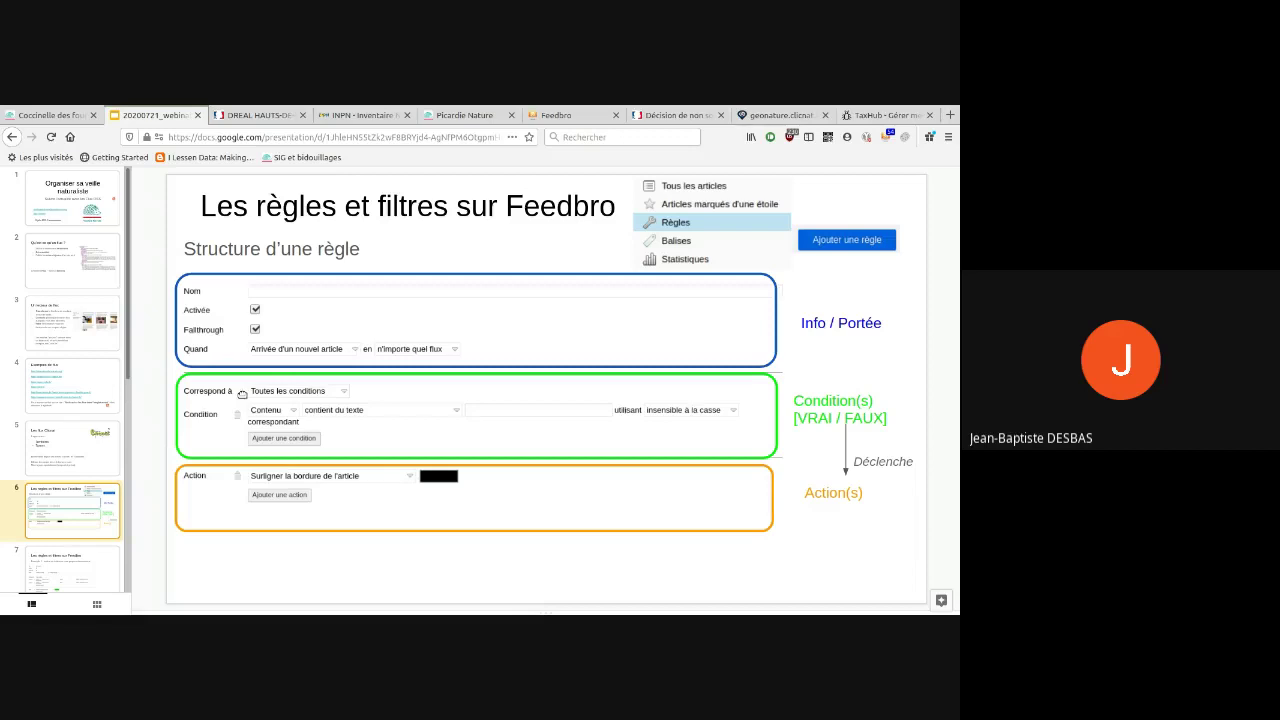
pyautogui.click(556, 115)
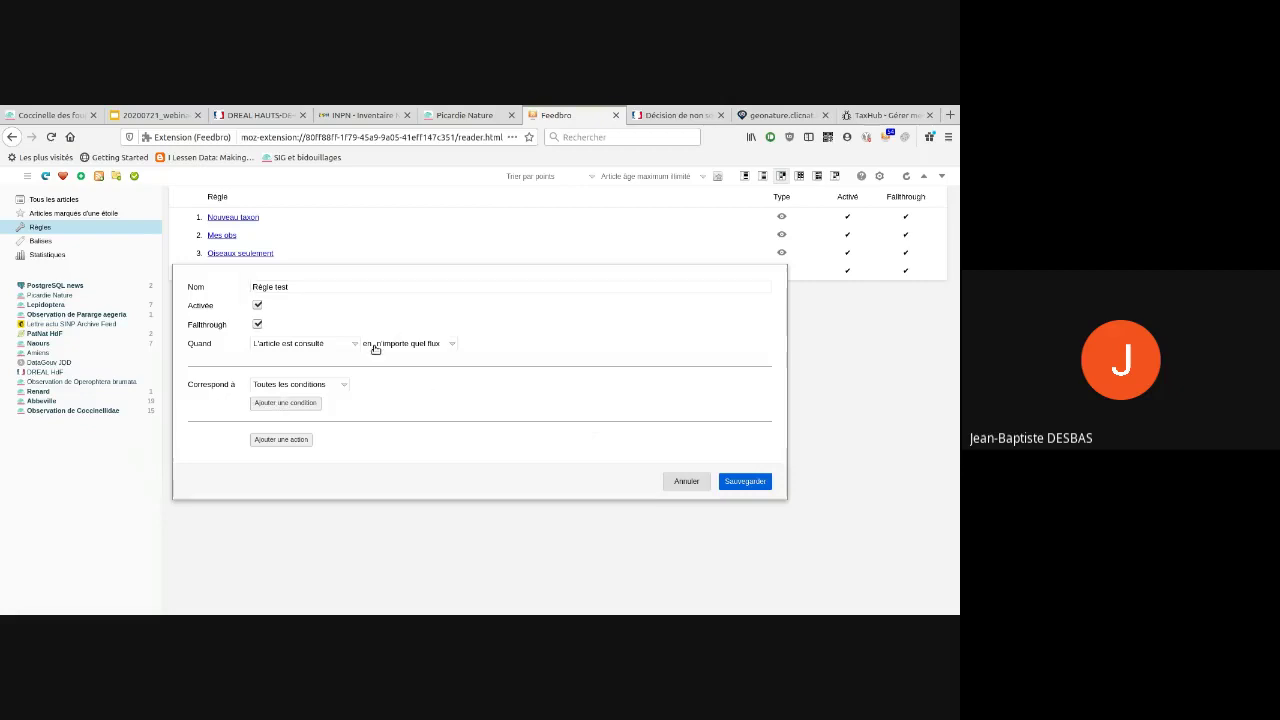
pyautogui.click(287, 401)
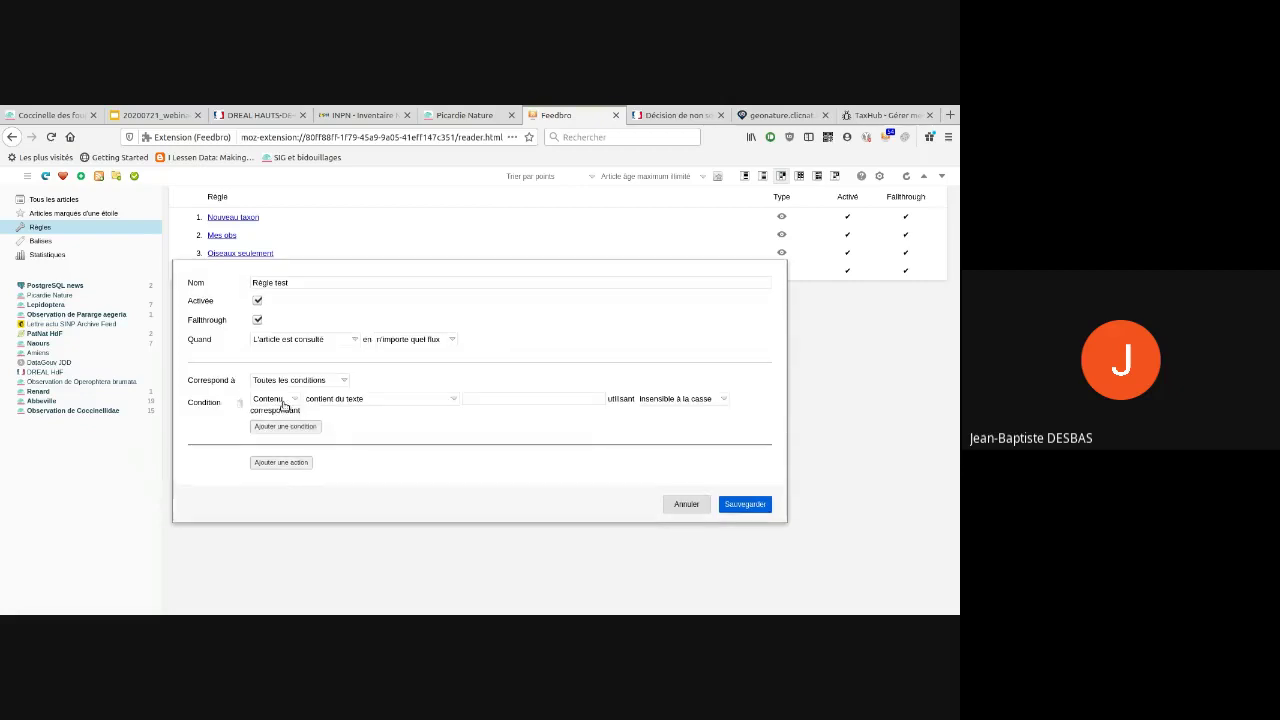
pyautogui.click(481, 403)
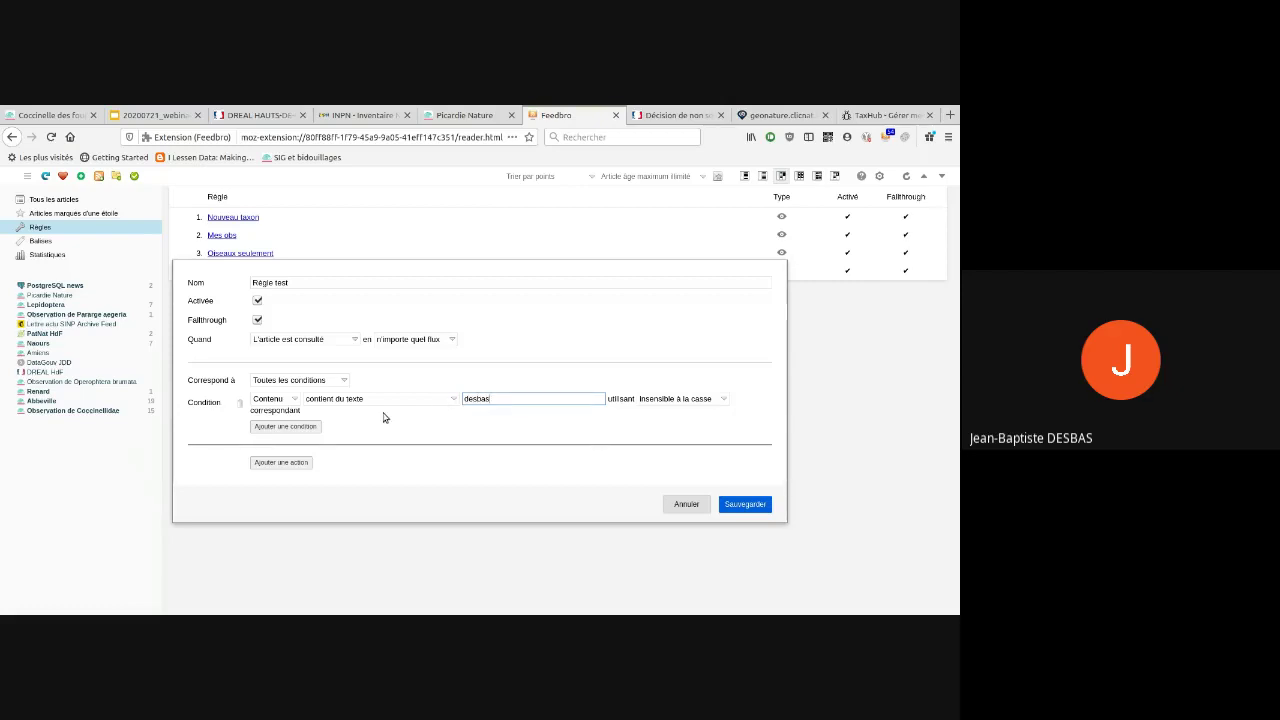
pyautogui.click(266, 402)
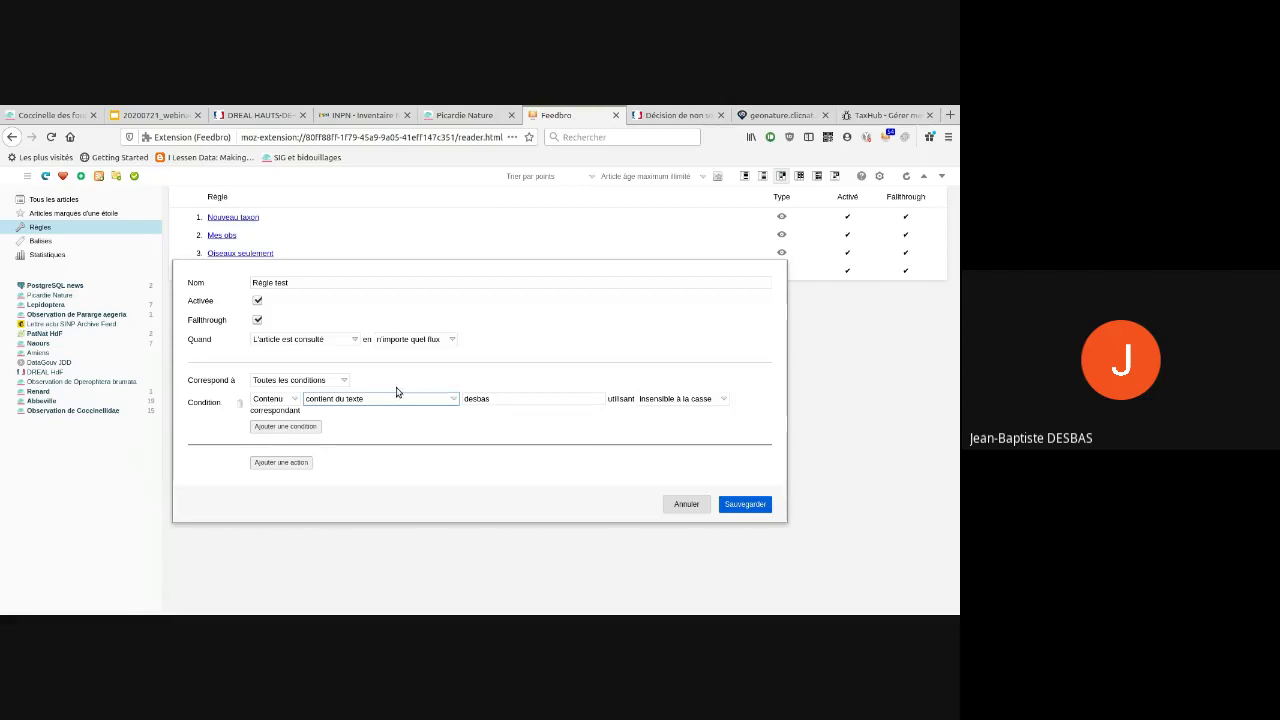
pyautogui.click(502, 400)
pyautogui.click(560, 430)
# - Try a second text condition with a variant spelling of the surname, matching "Toute condition", and remove that condition
pyautogui.click(270, 429)
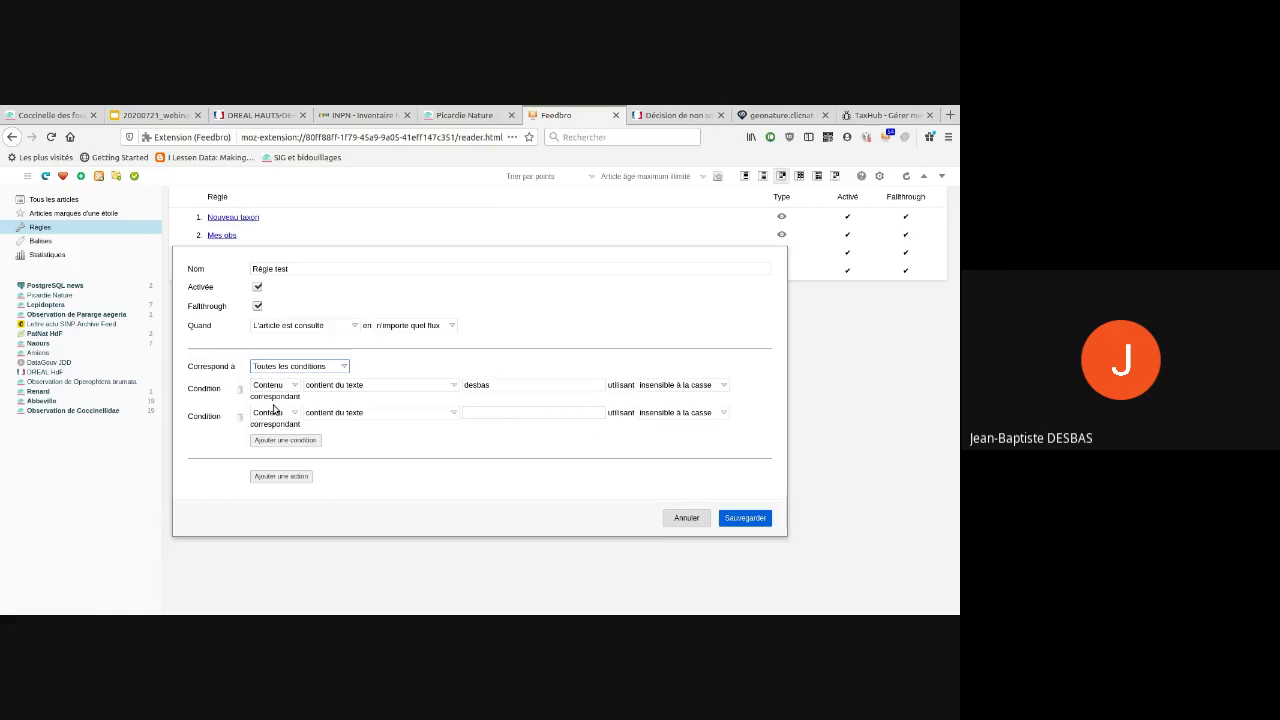
pyautogui.click(280, 400)
pyautogui.click(481, 414)
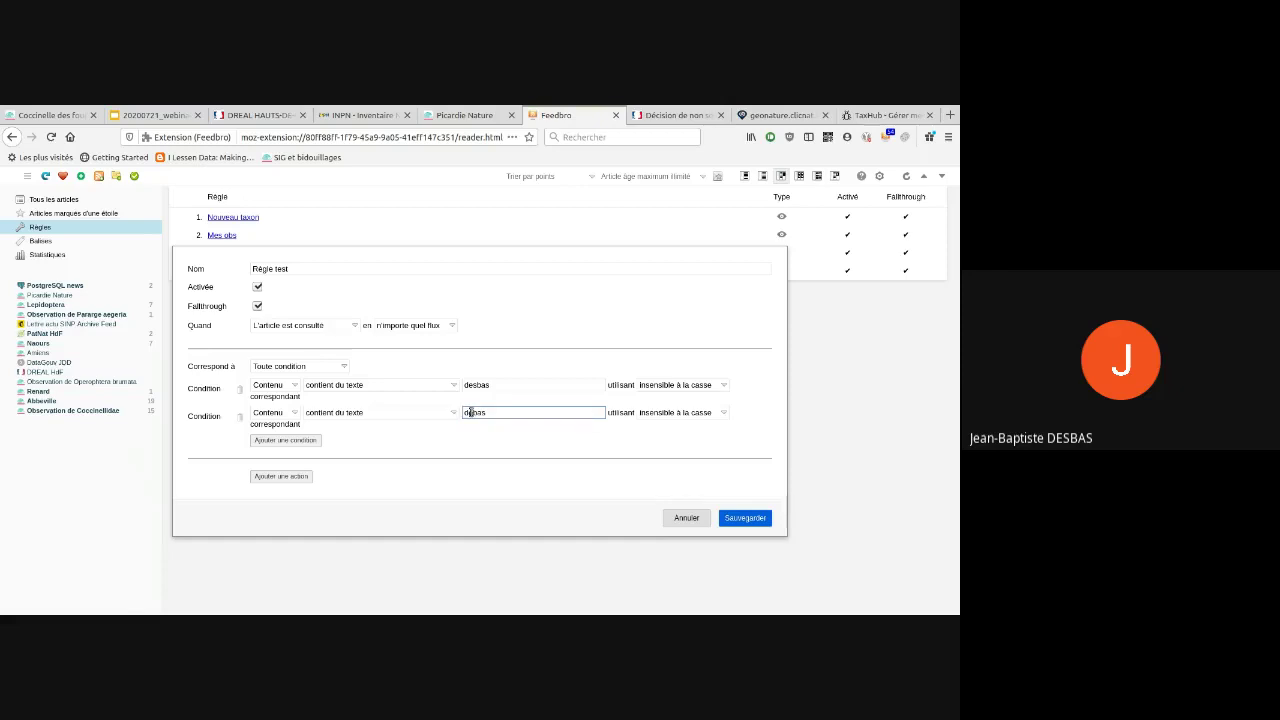
pyautogui.click(238, 419)
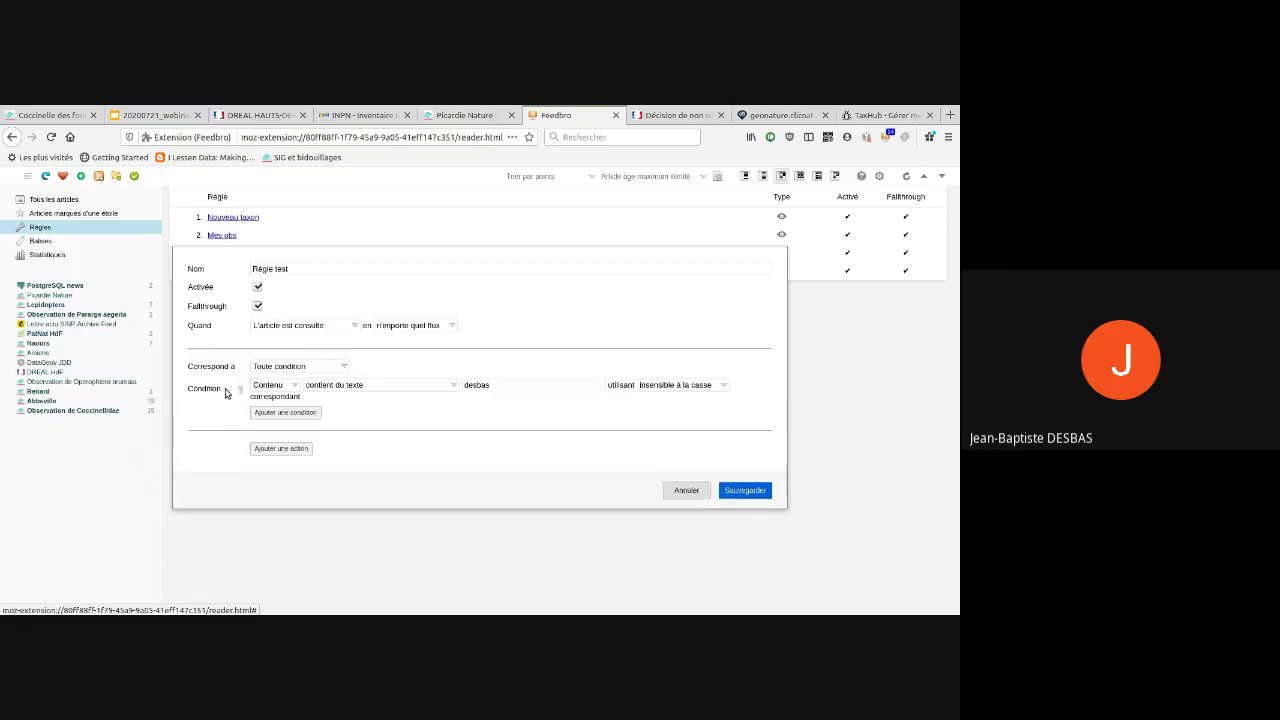
# - Restore "Toutes les conditions" and set the condition to "contient l'un des mots suivants" with two comma-separated spellings of the surname
pyautogui.click(289, 369)
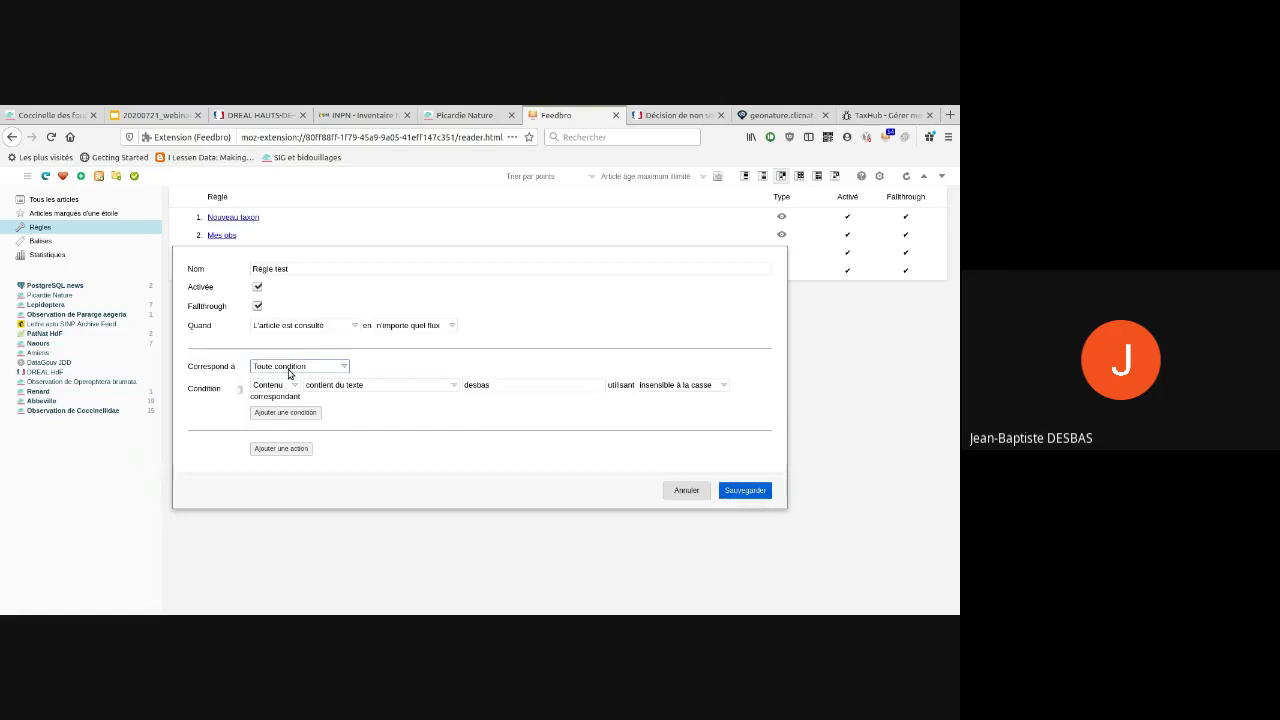
pyautogui.click(285, 390)
pyautogui.click(366, 390)
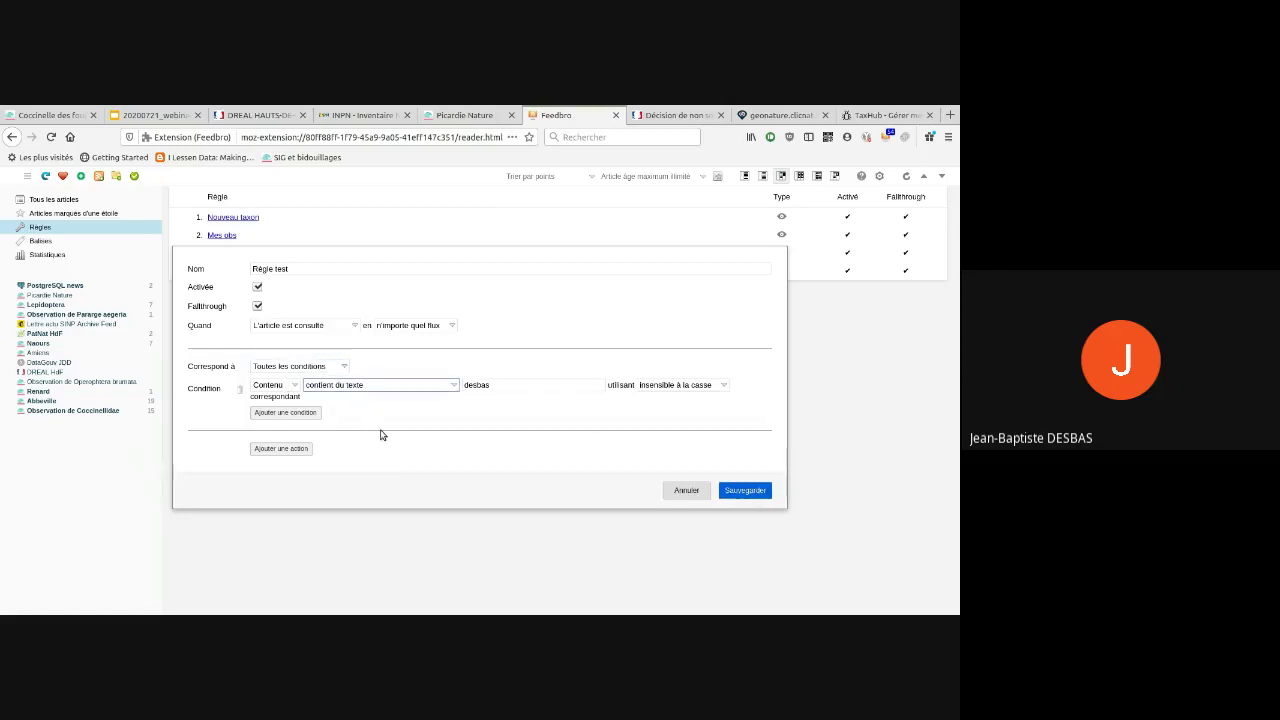
pyautogui.press('Down')
pyautogui.click(502, 386)
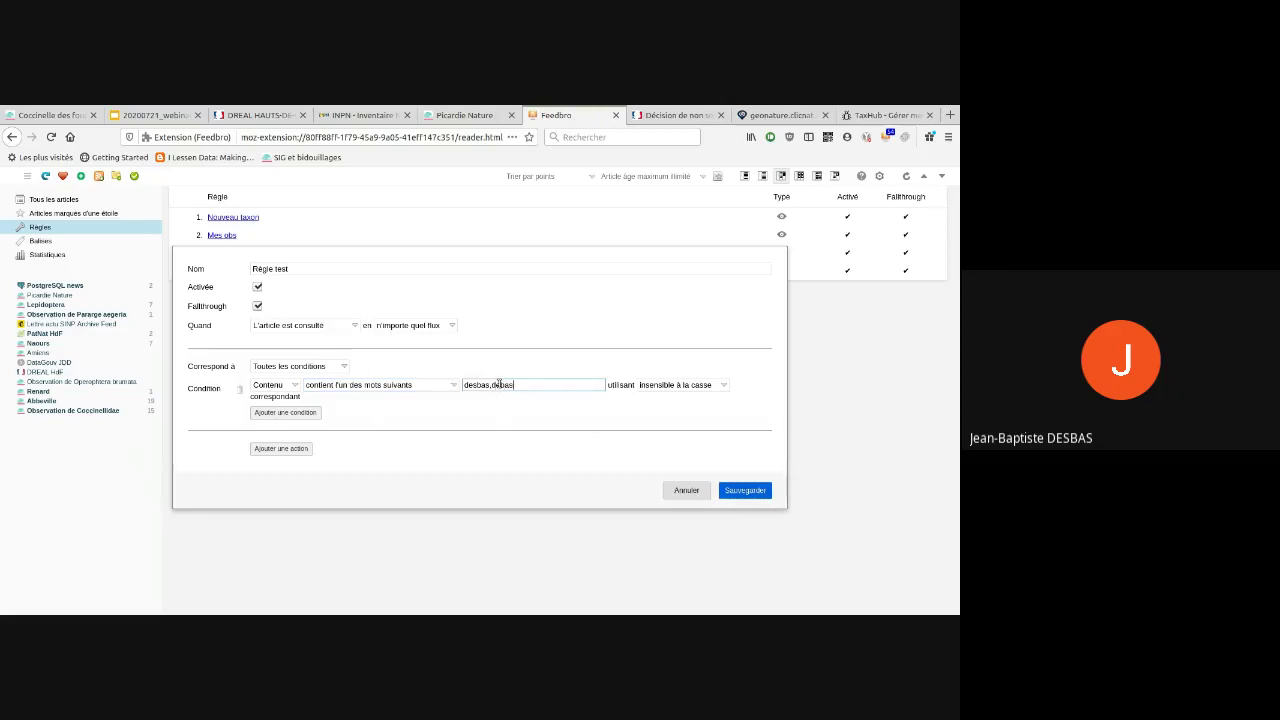
# - Try the rule actions "Surligner la bordure de l'article" and "Marquer comme favori (étoile)", and discard the test rule without saving
pyautogui.click(160, 116)
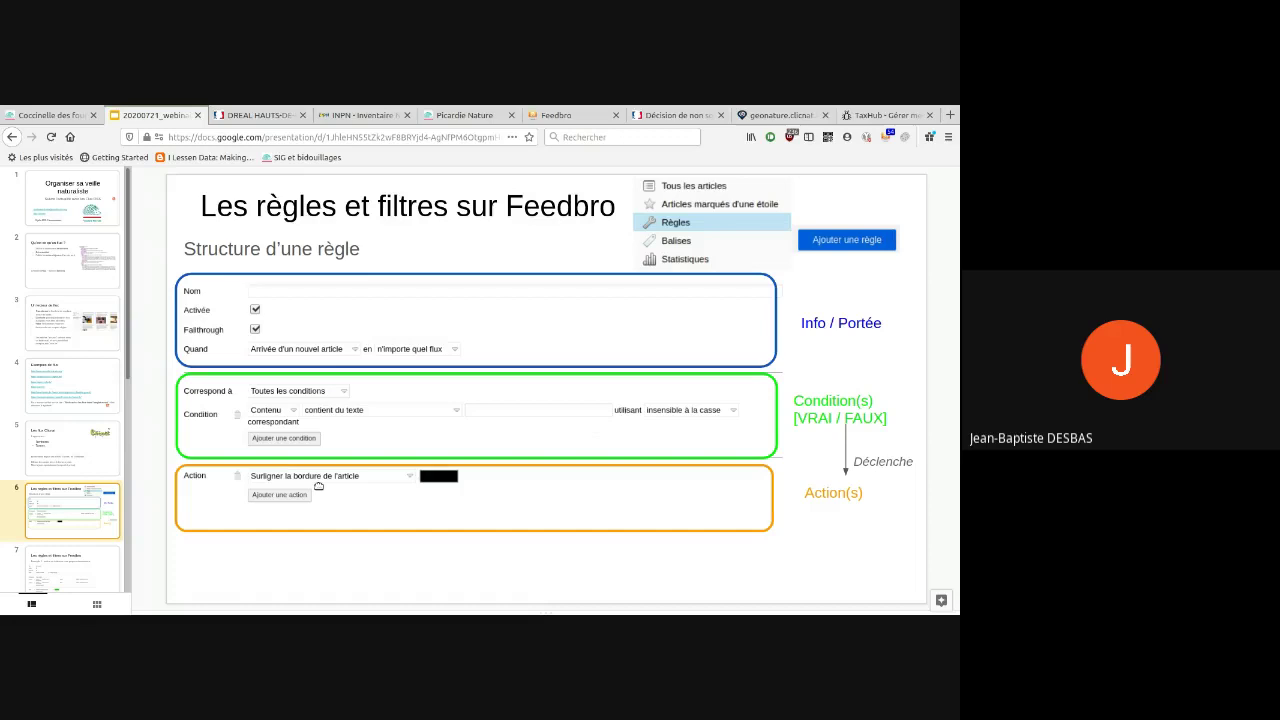
pyautogui.click(548, 118)
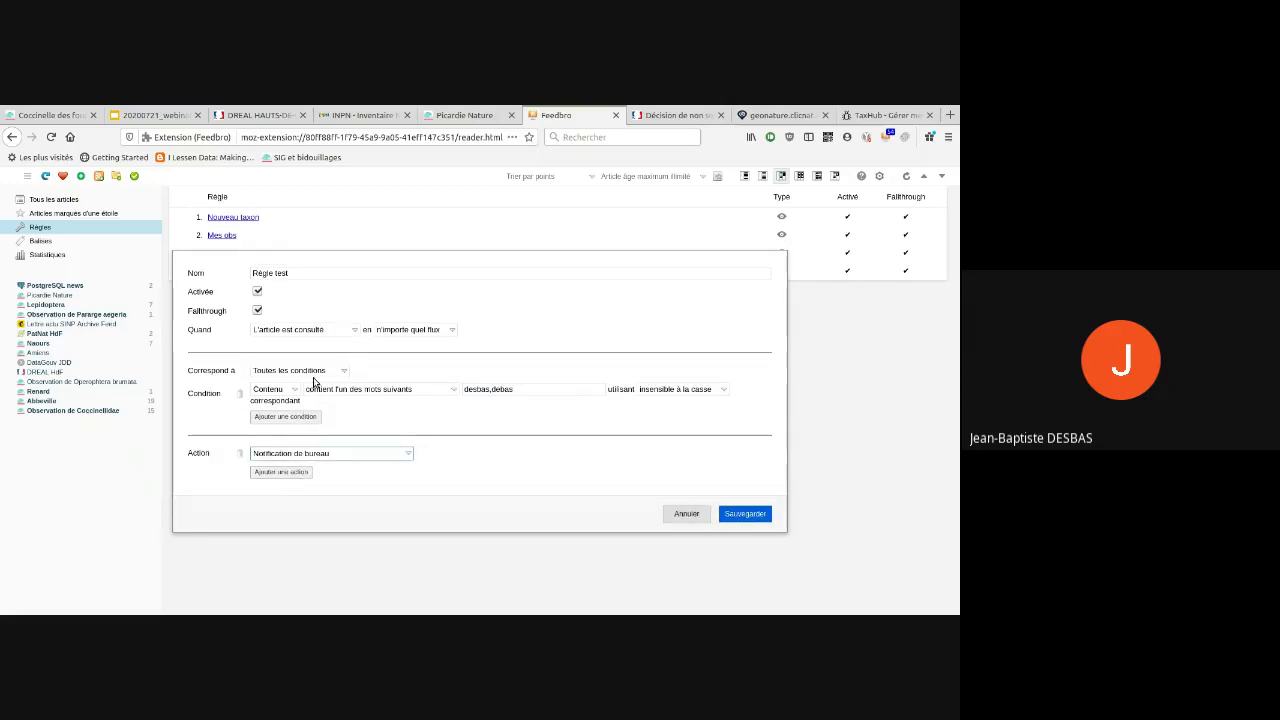
pyautogui.click(320, 371)
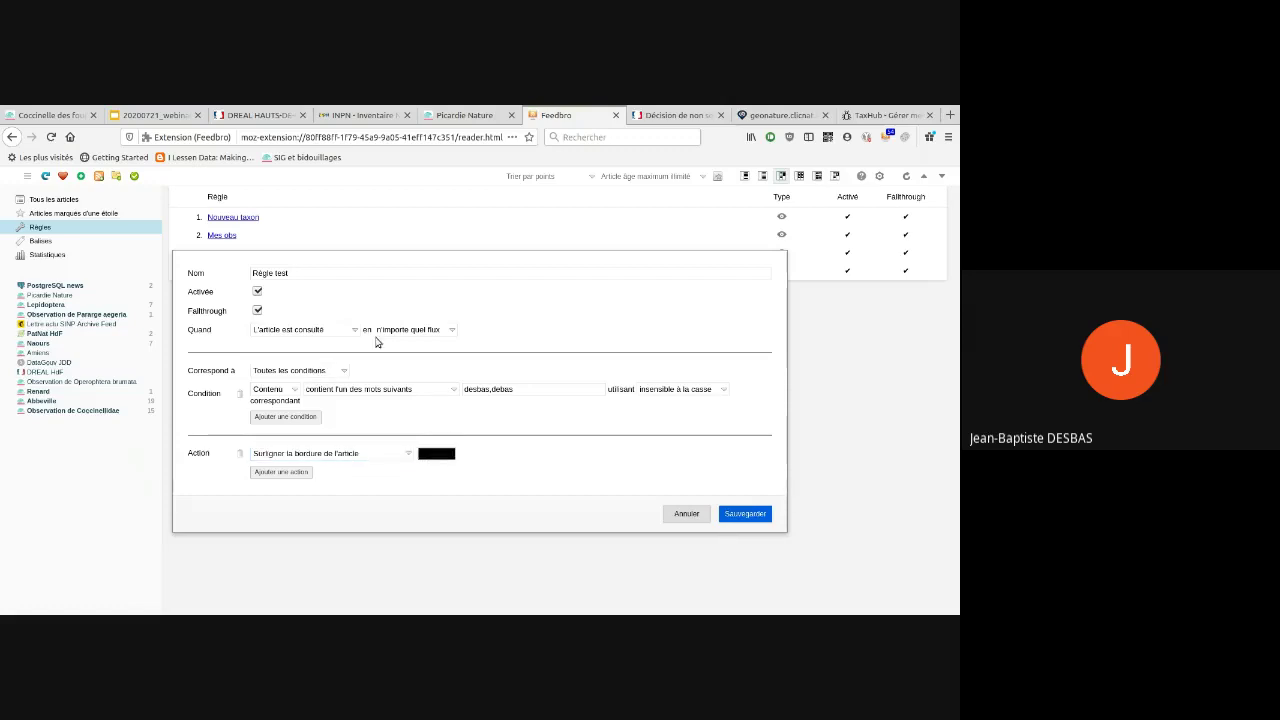
pyautogui.click(303, 318)
pyautogui.click(322, 456)
pyautogui.click(333, 311)
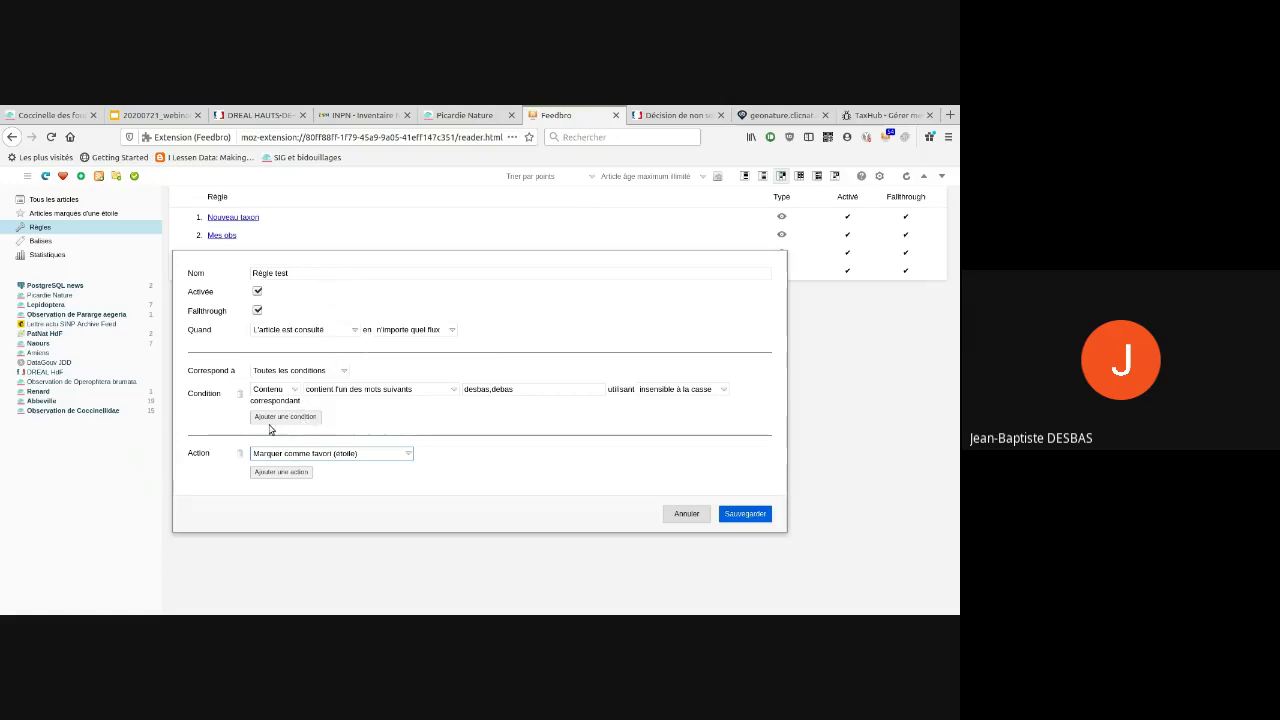
pyautogui.click(687, 516)
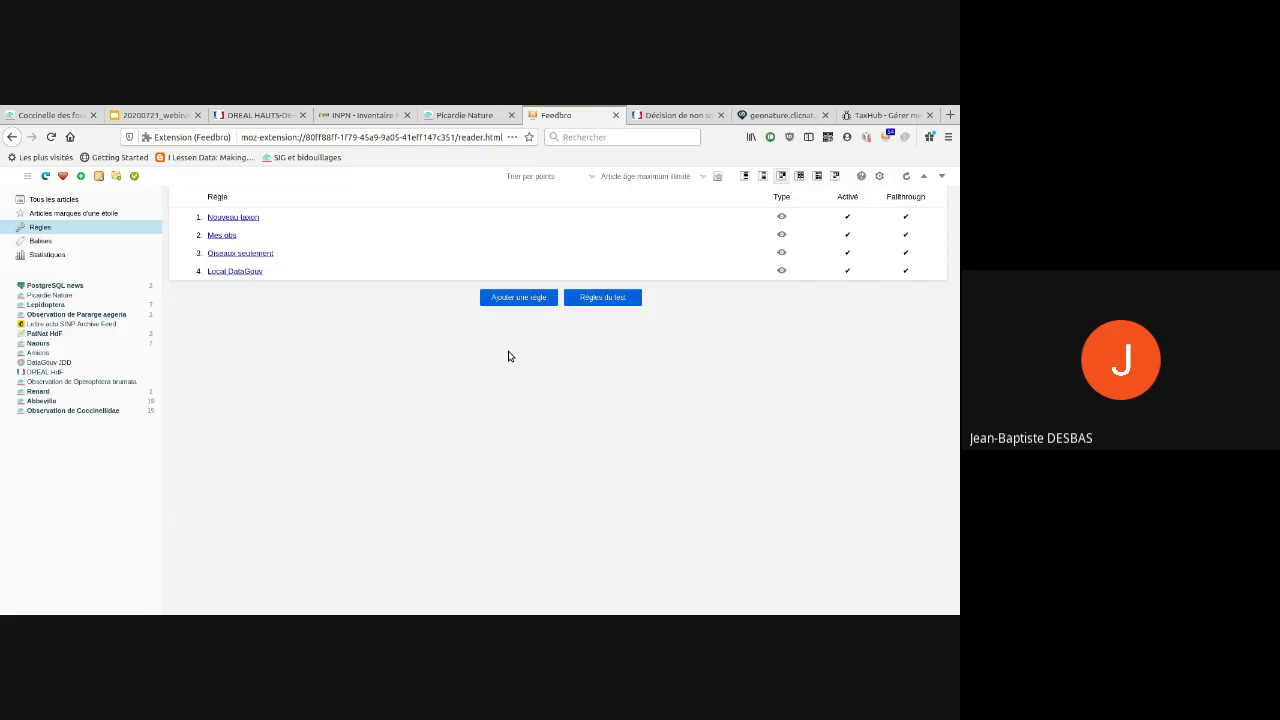
# - Review the settings of the "Mes obs" rule without changing it, and display the Erinaceus europaeus observation in the Naours feed
pyautogui.click(219, 235)
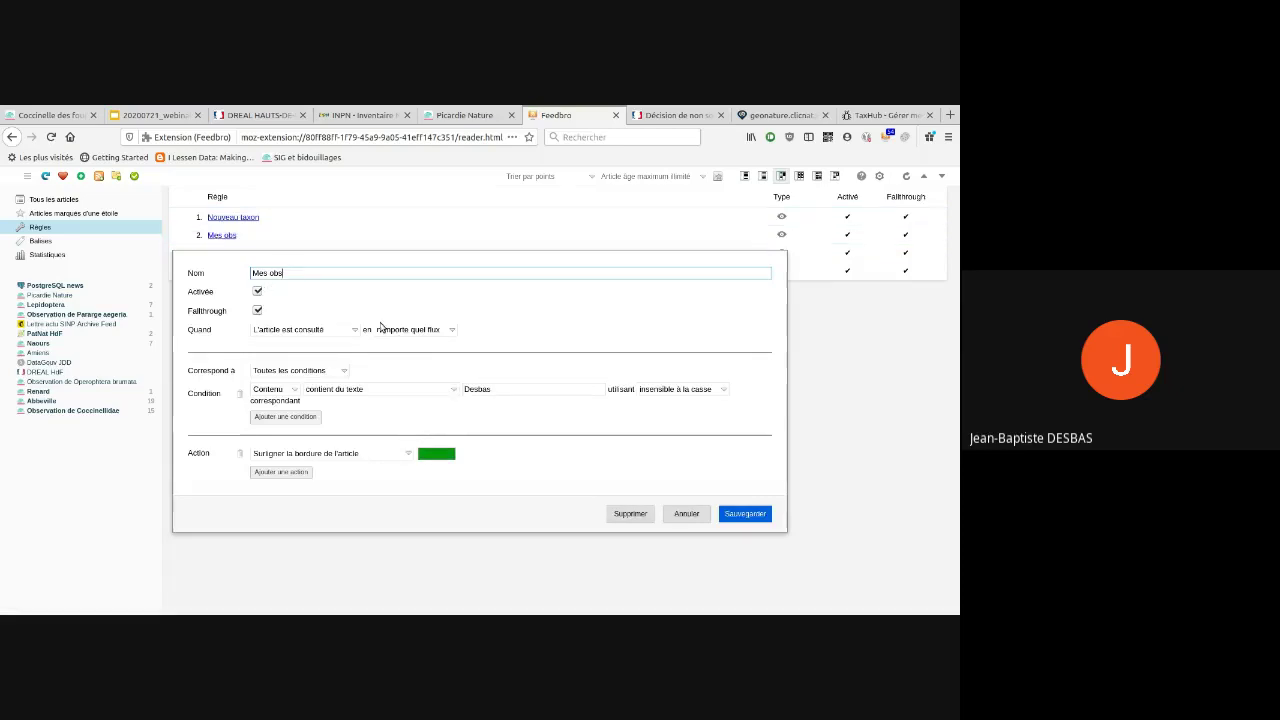
pyautogui.click(687, 514)
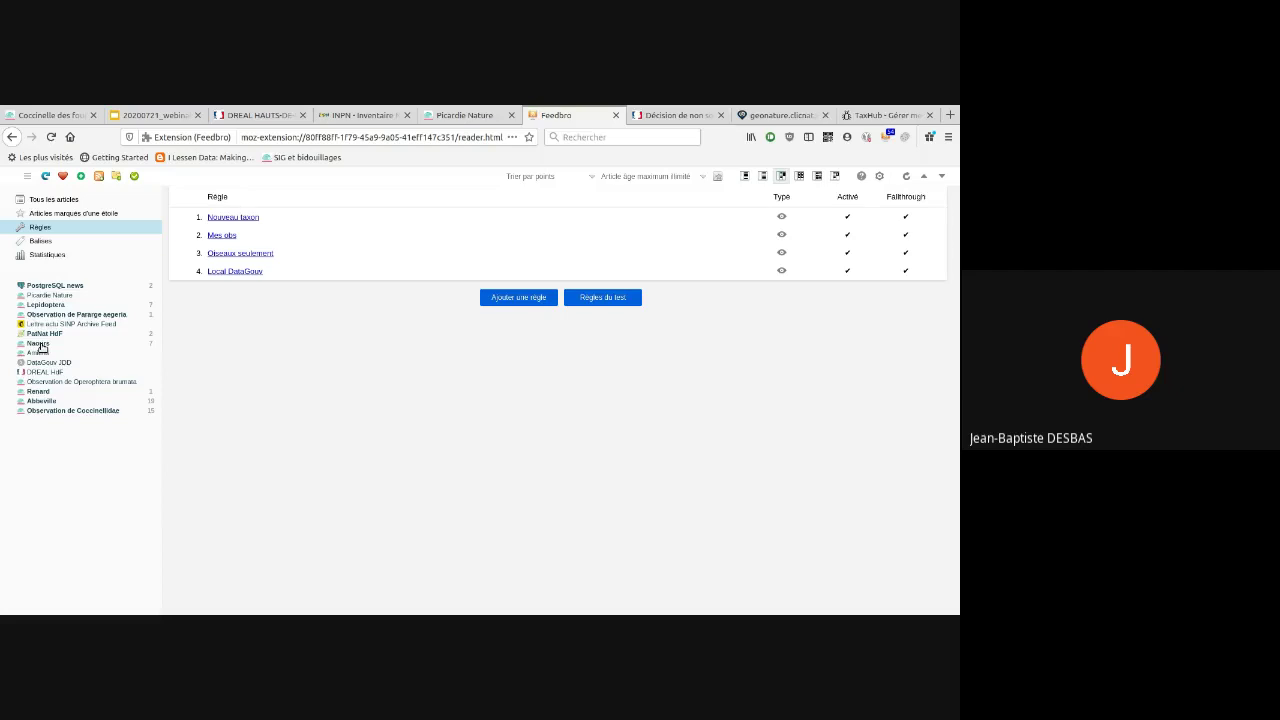
pyautogui.click(38, 343)
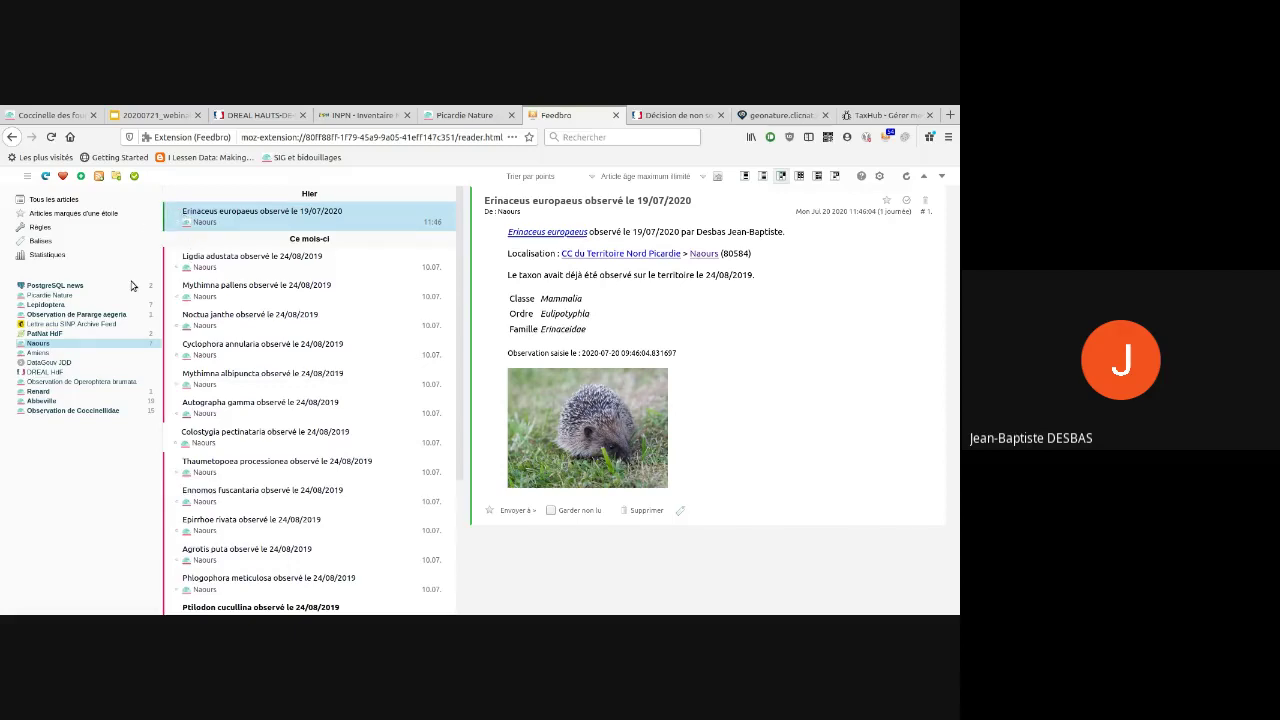
# - Switch to the Google Slides presentation and go through the Feedbro rule slides from Exemple 1 to Exemple 2
pyautogui.scroll(-2, 181, 455)
pyautogui.scroll(-1, 181, 455)
pyautogui.scroll(3, 200, 450)
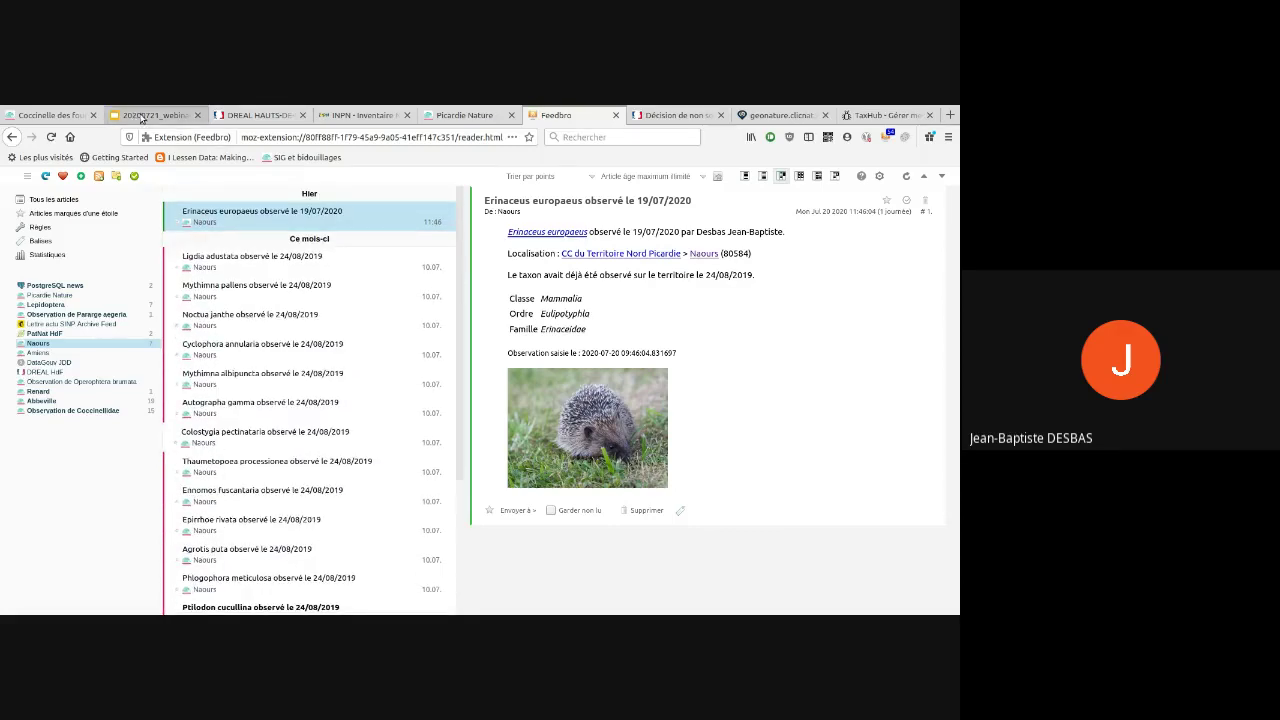
pyautogui.click(142, 118)
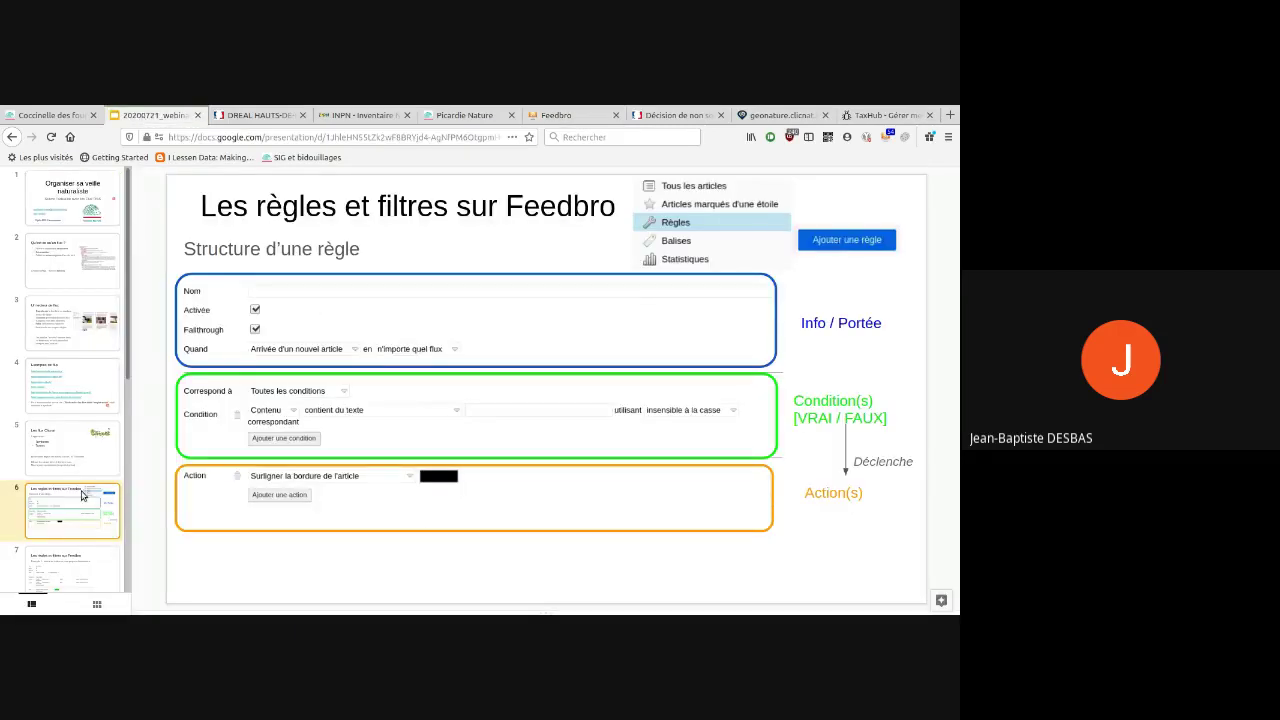
pyautogui.scroll(-1, 82, 495)
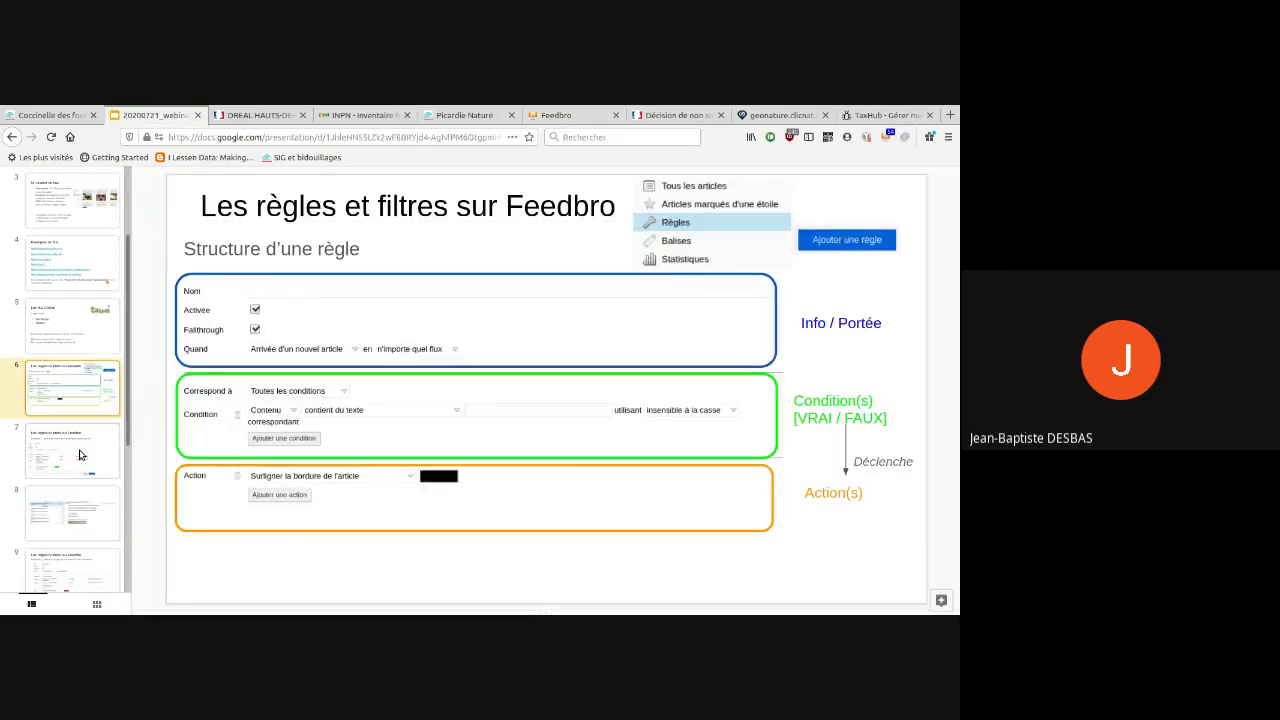
pyautogui.click(83, 453)
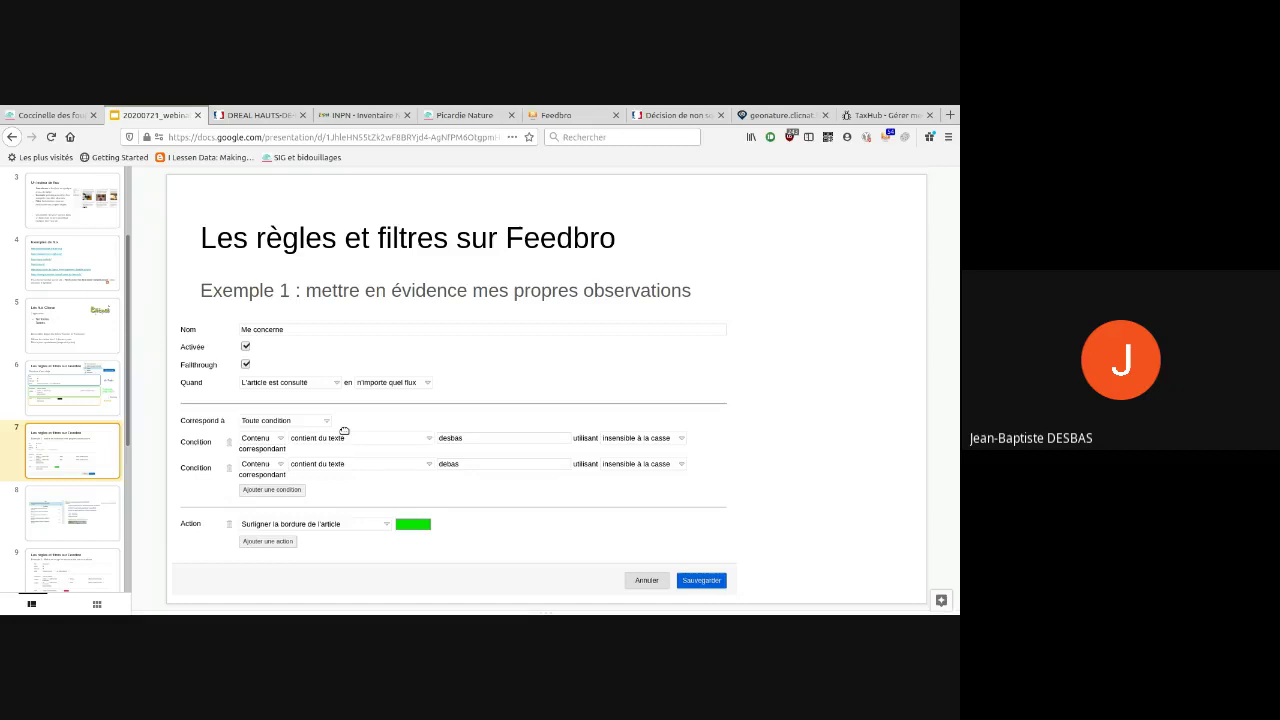
pyautogui.click(60, 518)
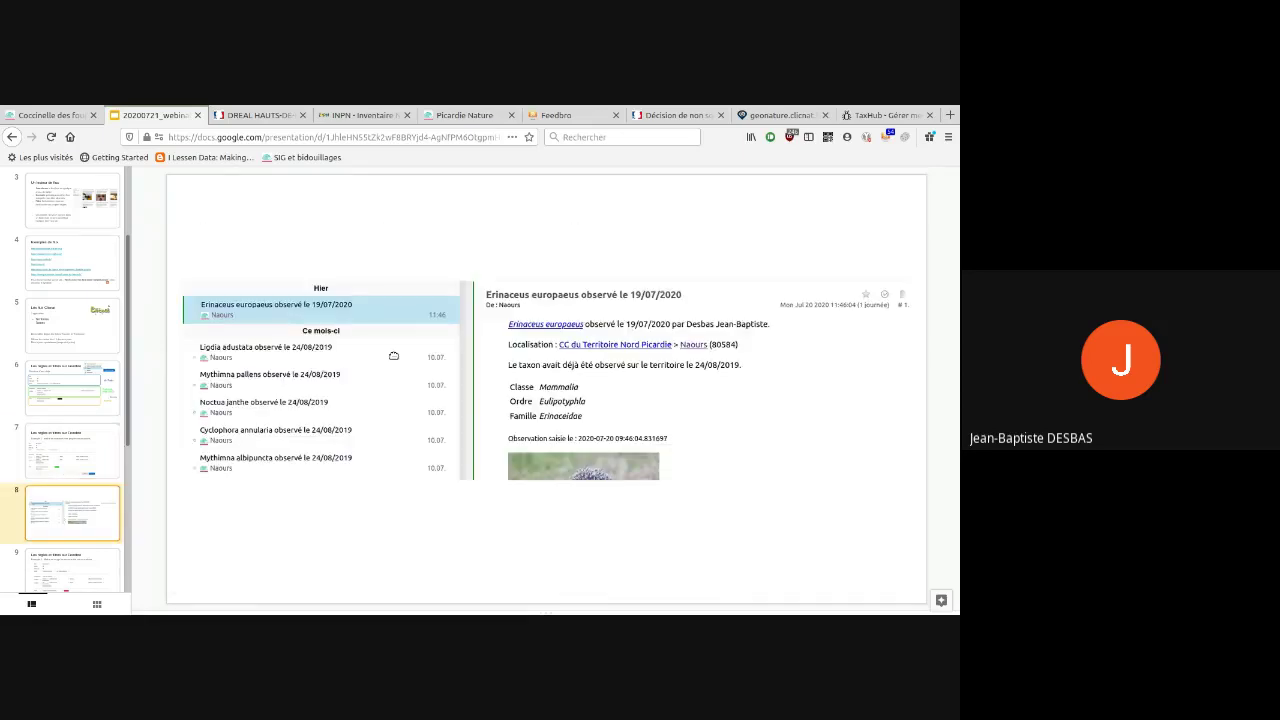
pyautogui.scroll(-1, 102, 537)
pyautogui.scroll(-1, 102, 537)
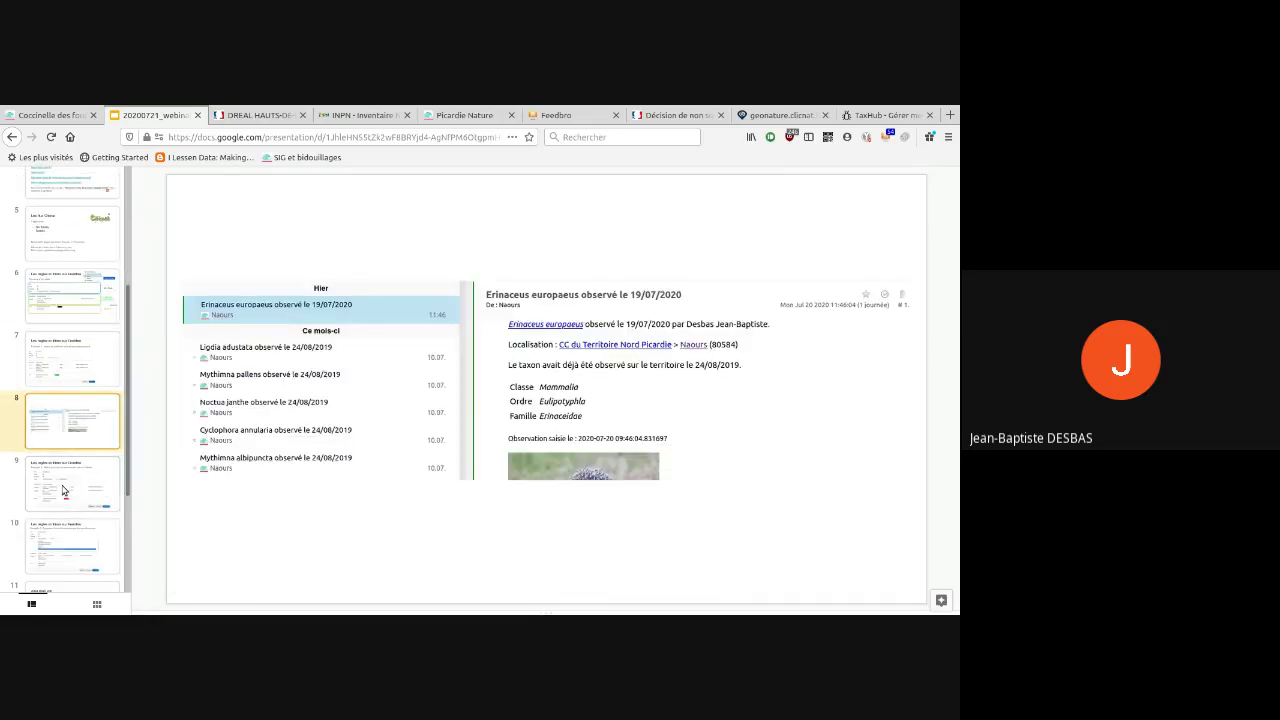
pyautogui.click(63, 490)
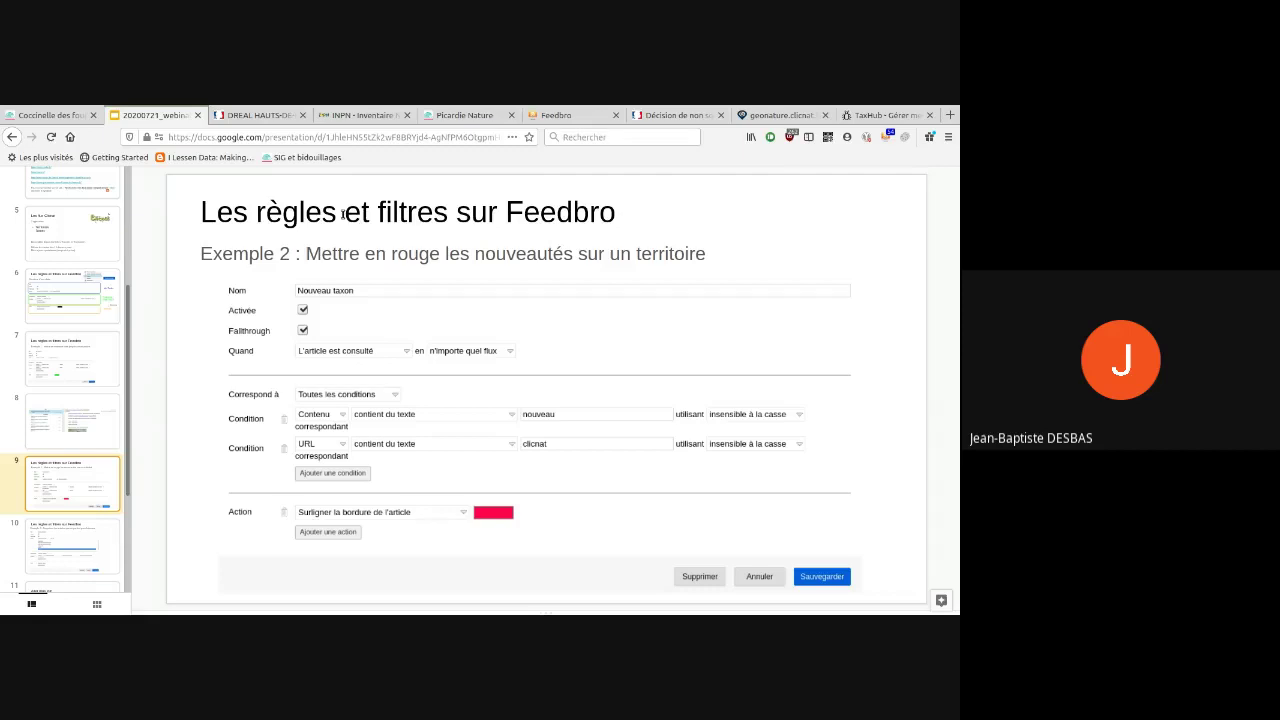
# - Return to Feedbro and examine the observer's name and the previous-observation sentence in the Erinaceus europaeus article
pyautogui.click(557, 116)
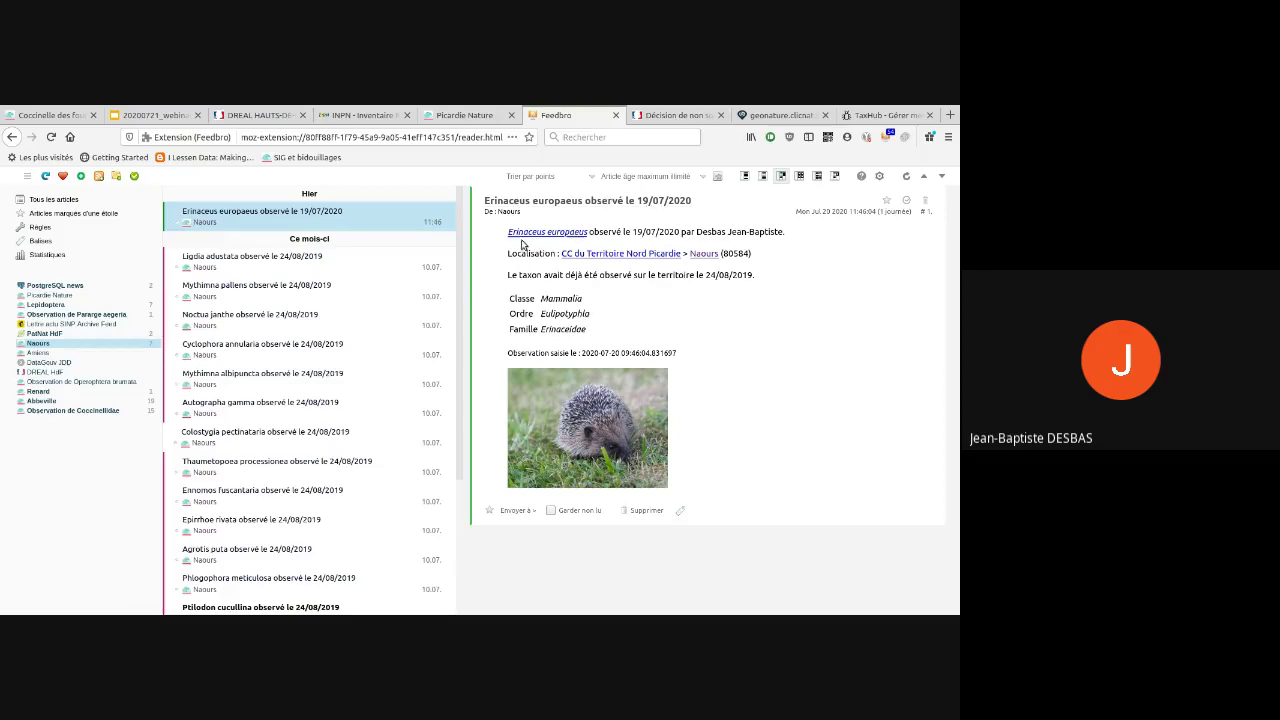
pyautogui.moveTo(498, 235); pyautogui.dragTo(780, 230)
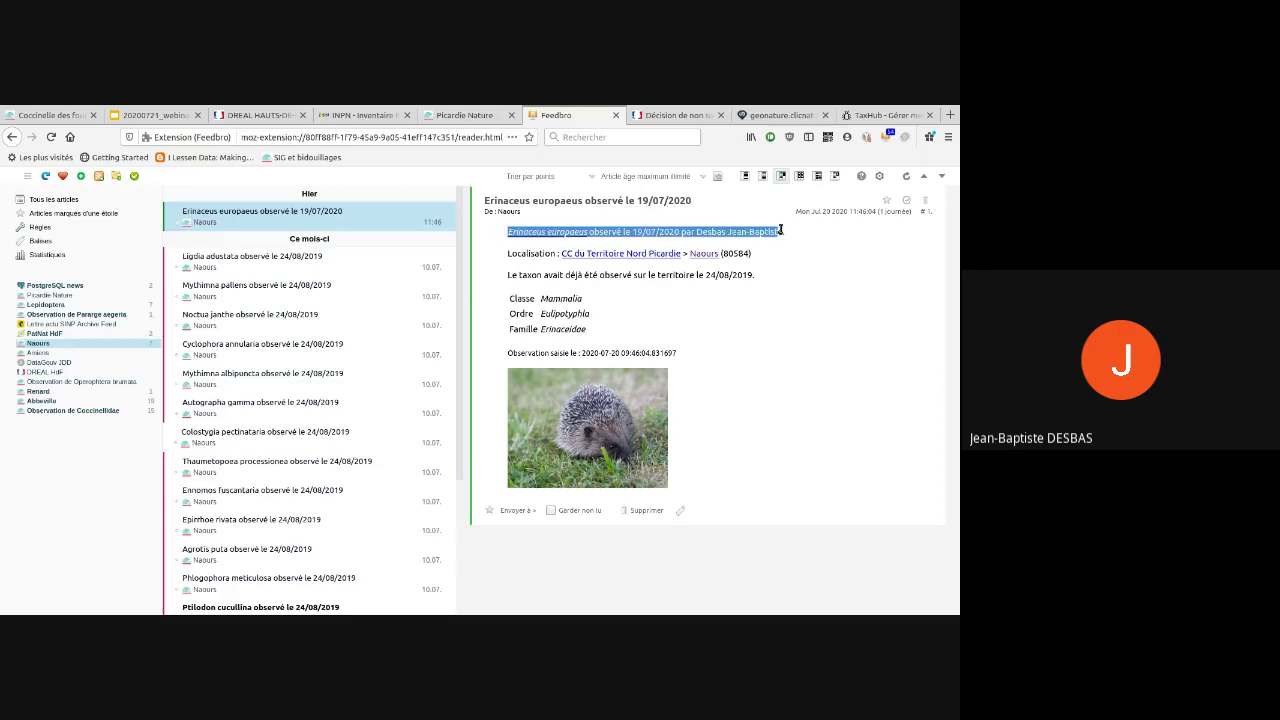
pyautogui.click(788, 252)
pyautogui.doubleClick(699, 231)
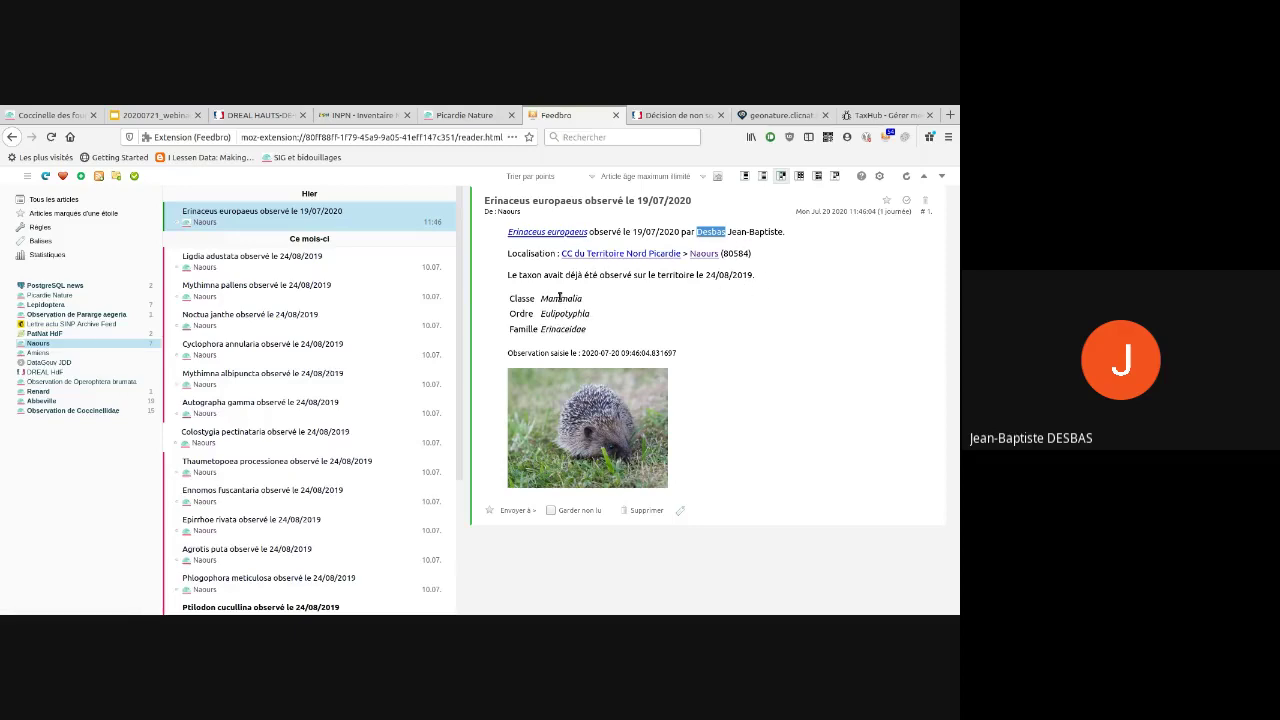
pyautogui.moveTo(503, 281); pyautogui.dragTo(759, 281)
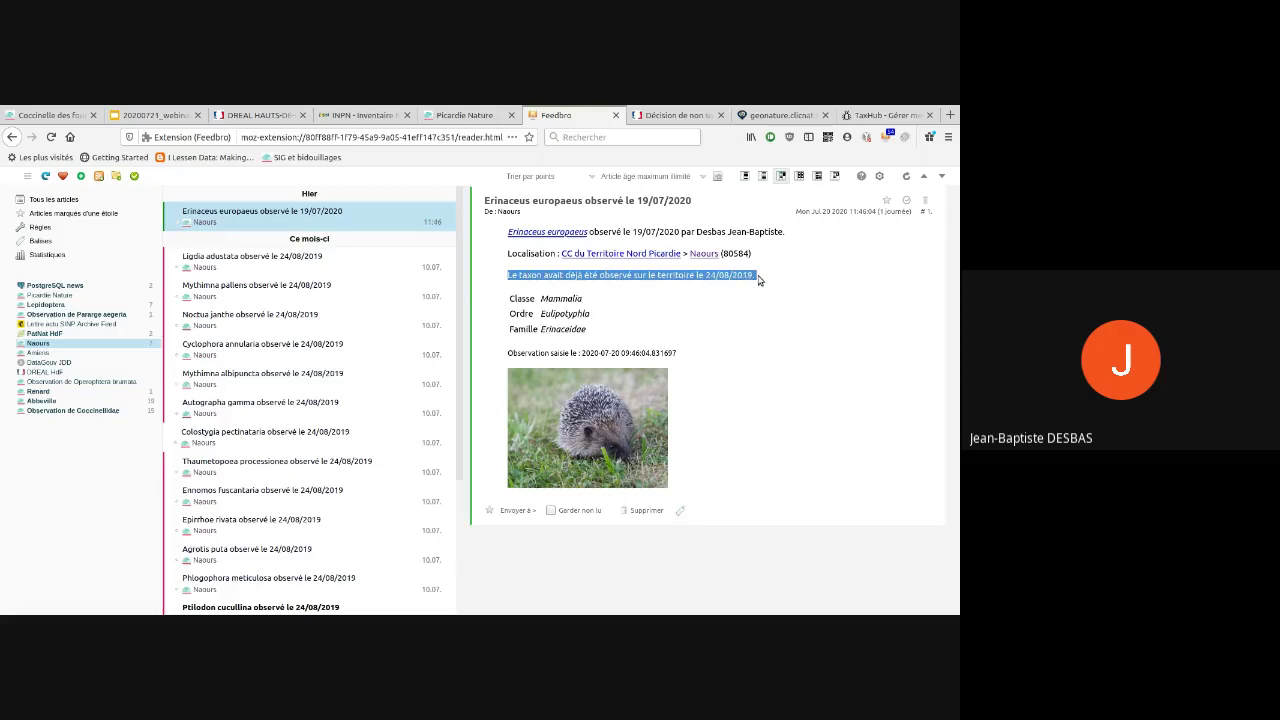
pyautogui.click(759, 281)
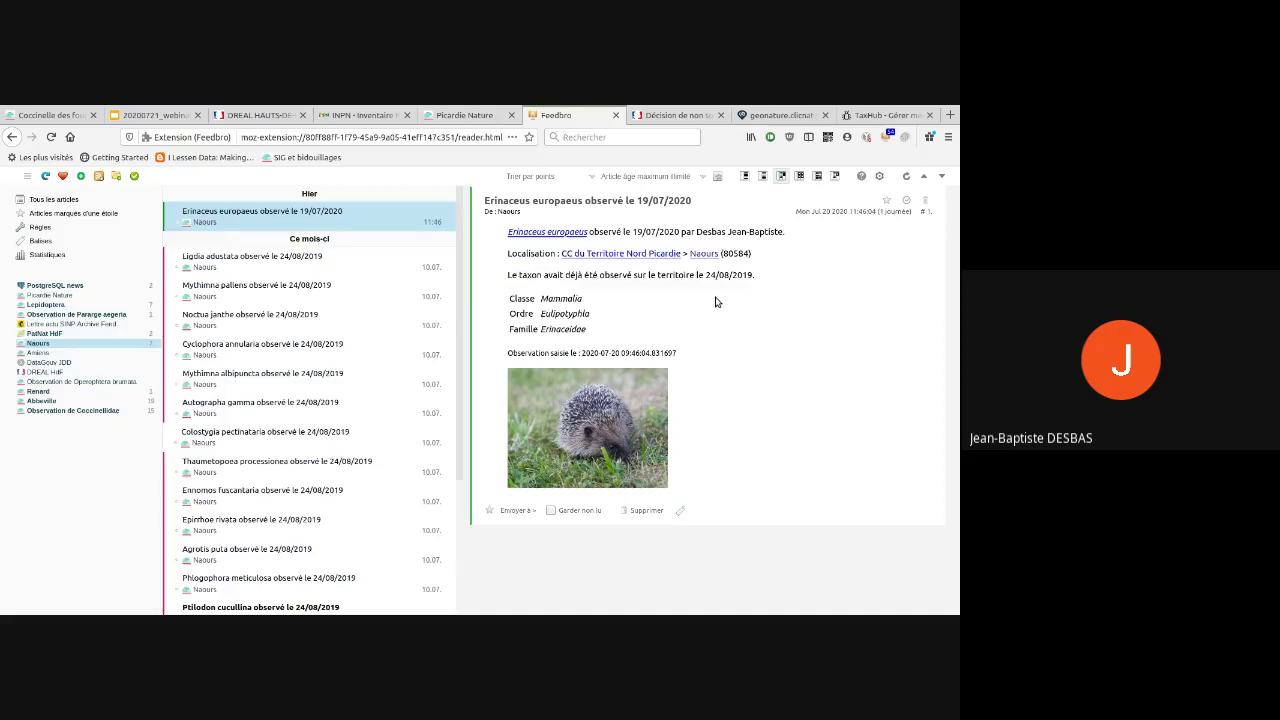
# - Read the Naours observations from Ligdia adustata to Autographa gamma, examining the sentence about a new taxon for the territory
pyautogui.click(232, 264)
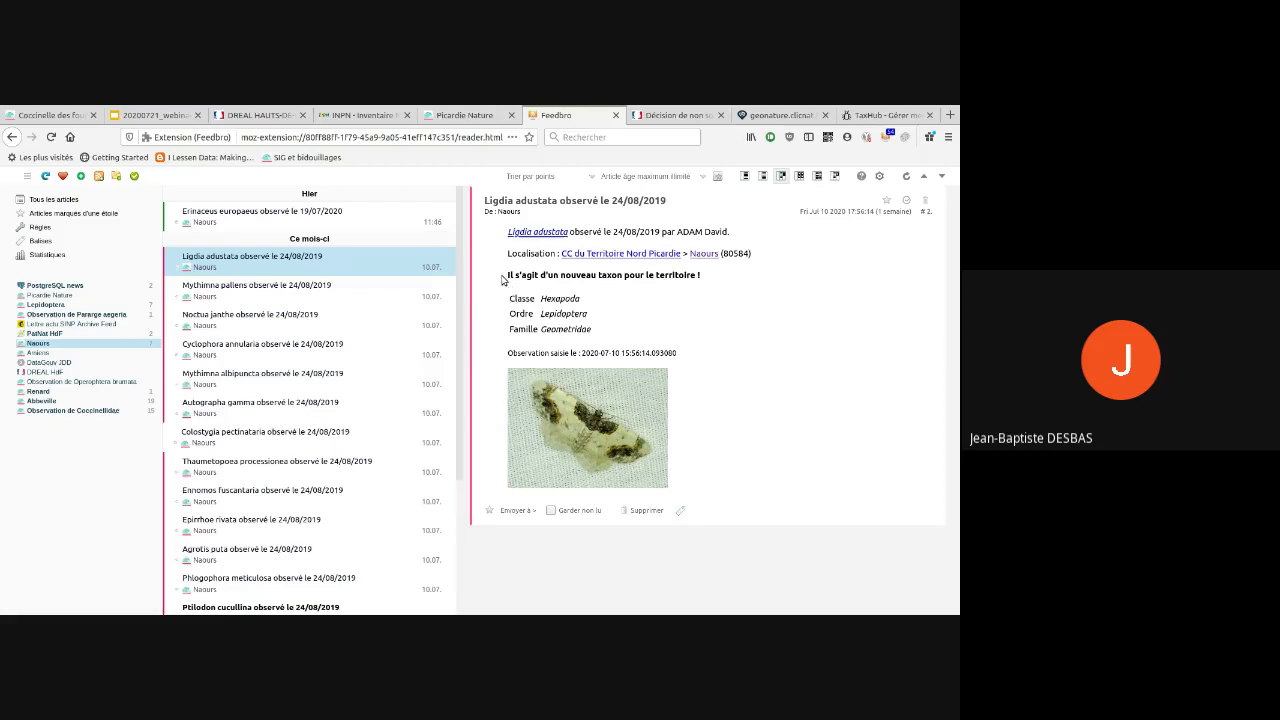
pyautogui.moveTo(503, 280); pyautogui.dragTo(703, 284)
pyautogui.click(703, 284)
pyautogui.click(278, 291)
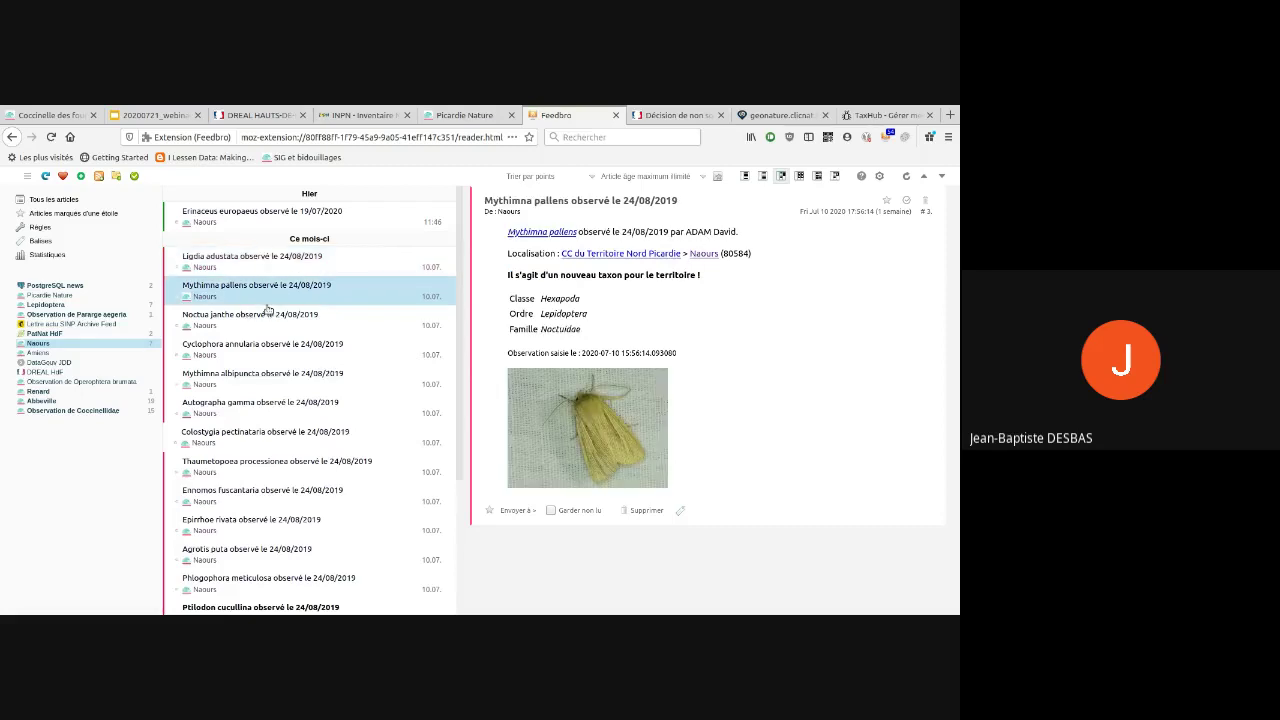
pyautogui.click(258, 324)
pyautogui.click(254, 349)
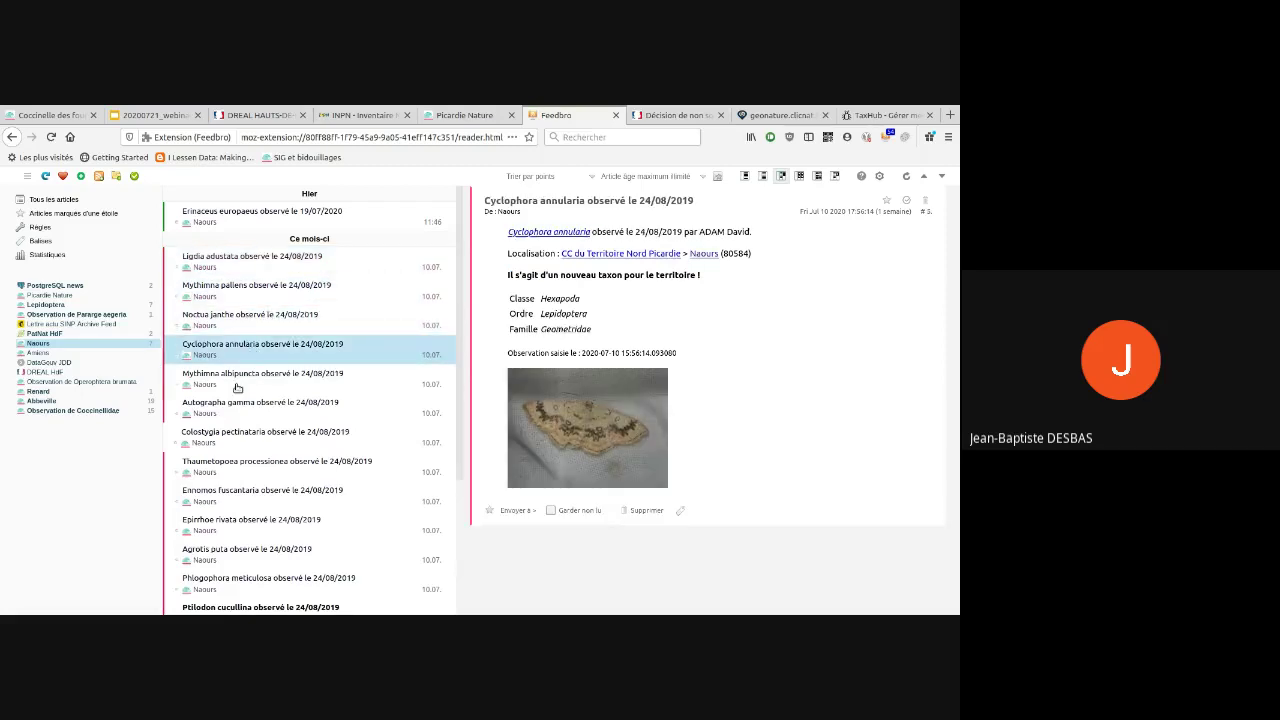
pyautogui.click(238, 386)
pyautogui.click(235, 414)
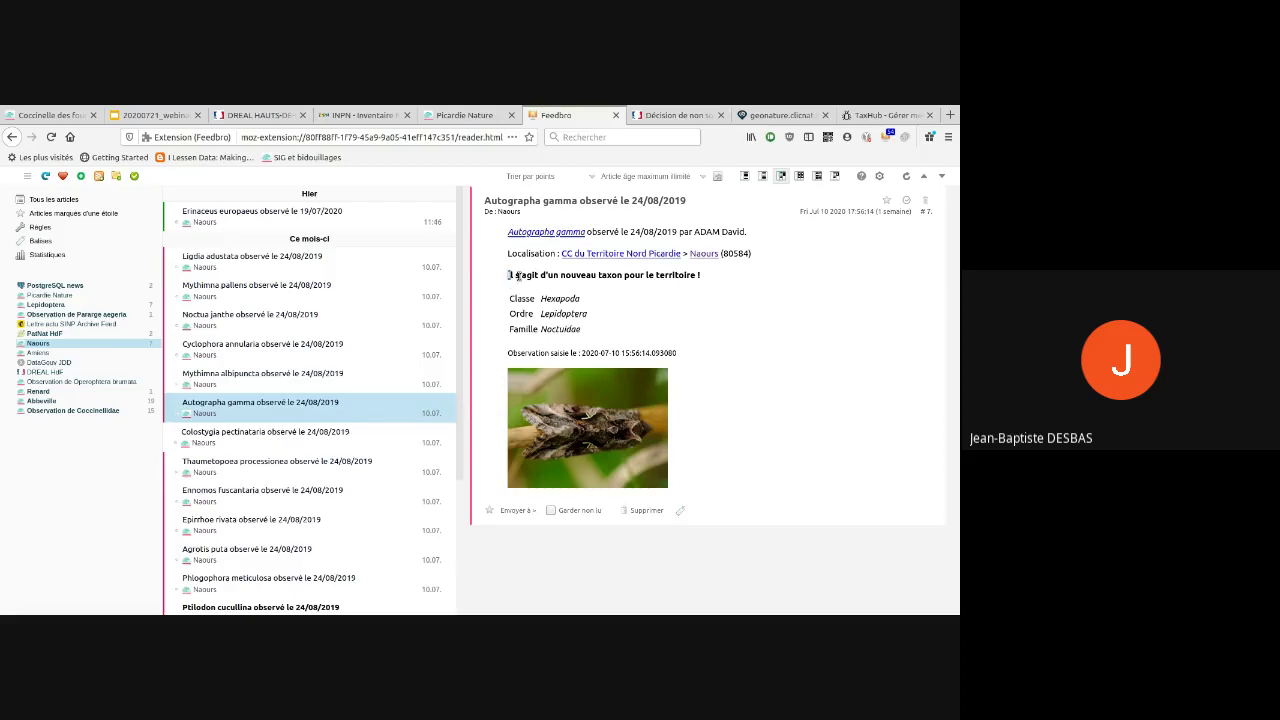
pyautogui.moveTo(508, 276)
pyautogui.mouseDown()
pyautogui.moveTo(686, 284)
pyautogui.moveTo(488, 283)
pyautogui.mouseUp()
pyautogui.click(686, 283)
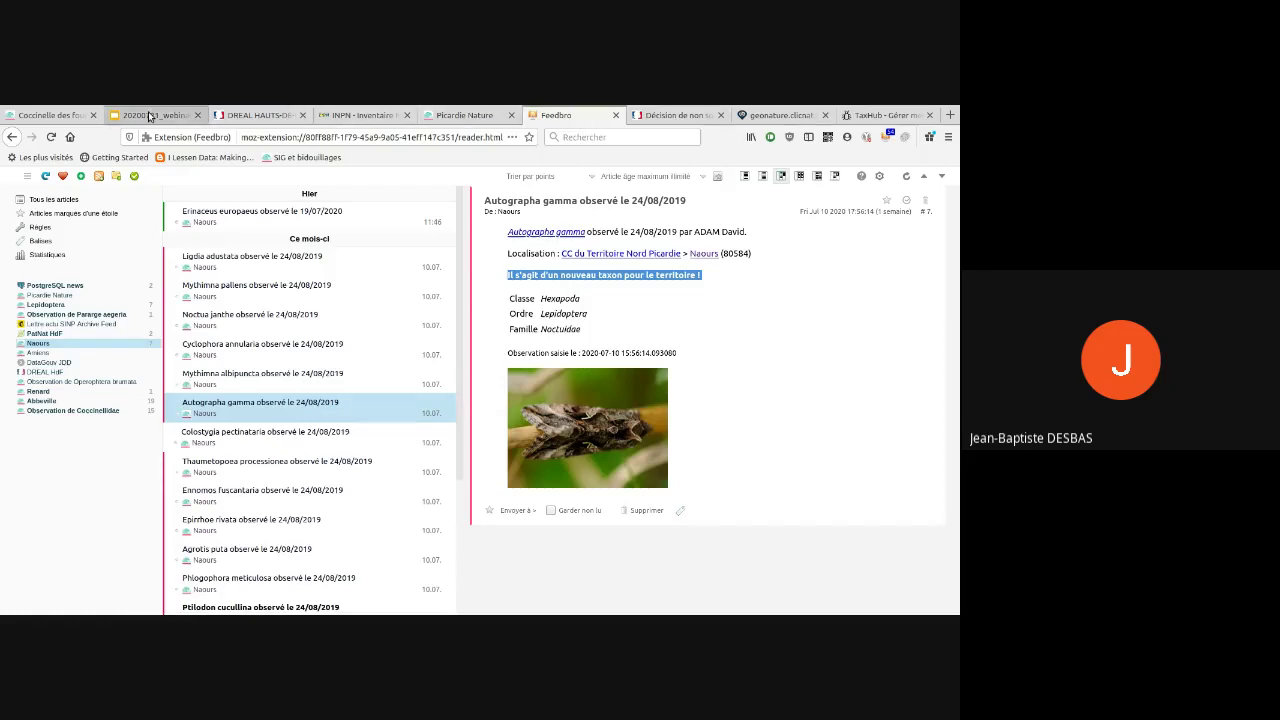
# - Check the Exemple 2 slide in the presentation, and open the "Nouveau taxon" rule in Feedbro
pyautogui.click(149, 117)
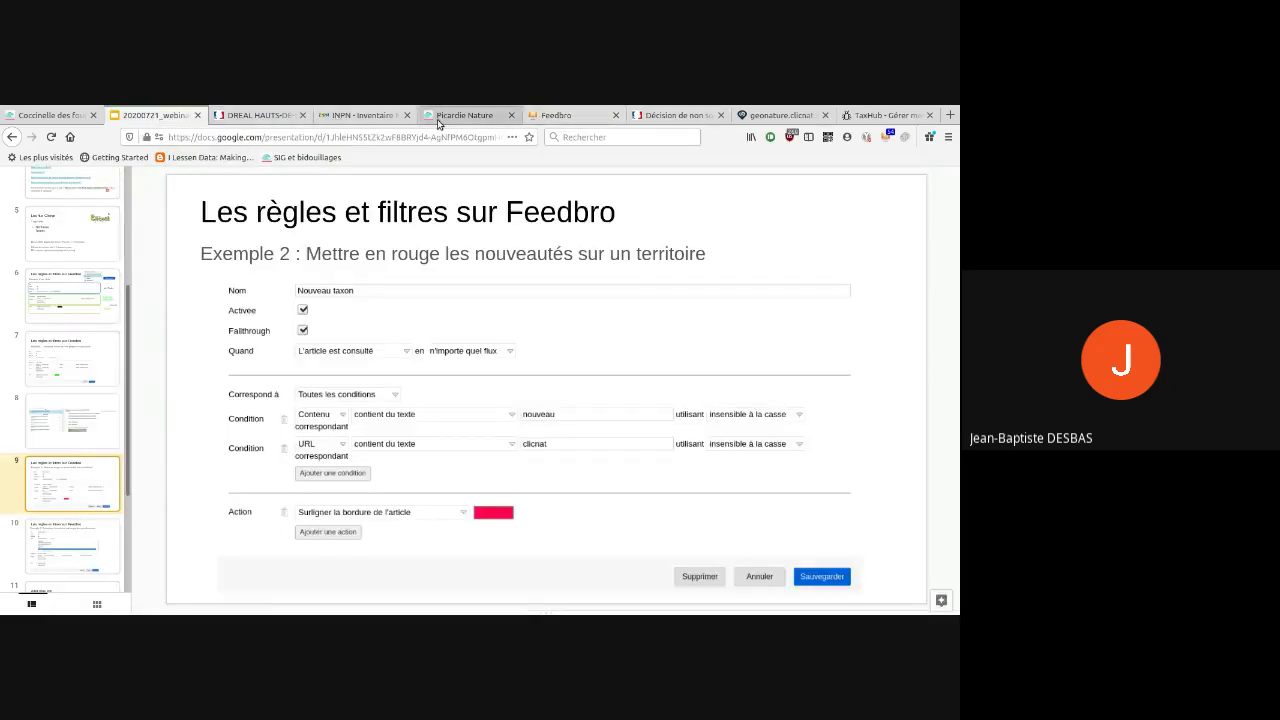
pyautogui.click(589, 122)
pyautogui.click(34, 228)
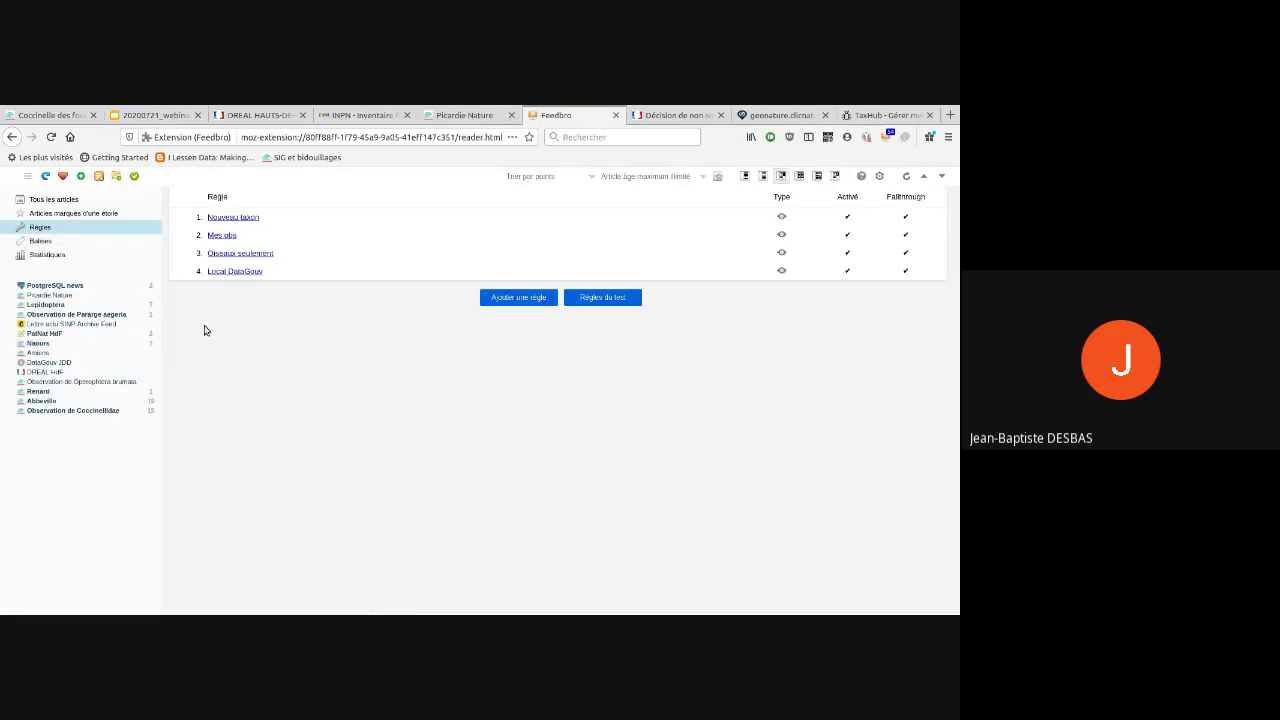
pyautogui.click(232, 218)
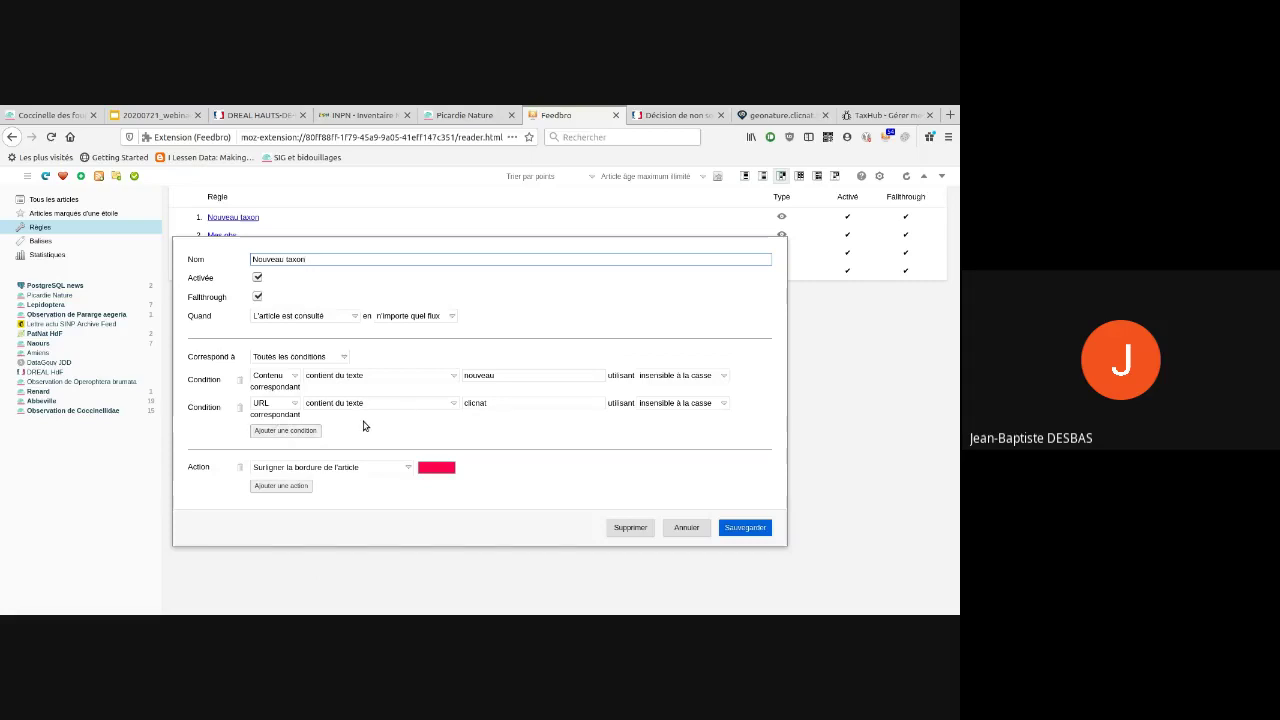
# - Try limiting the rule to the Amiens and Naours feeds, restore "n'importe quel flux", and close the rule without saving
pyautogui.click(417, 317)
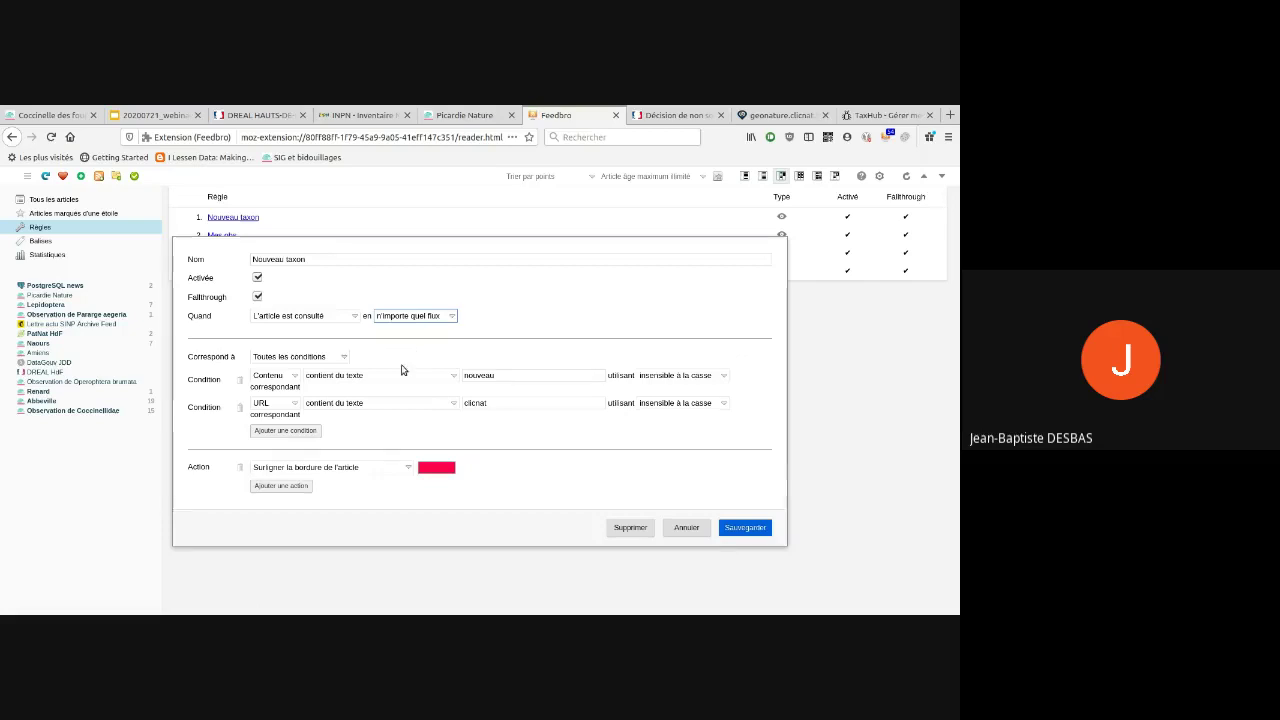
pyautogui.scroll(-3, 285, 395)
pyautogui.scroll(2, 278, 385)
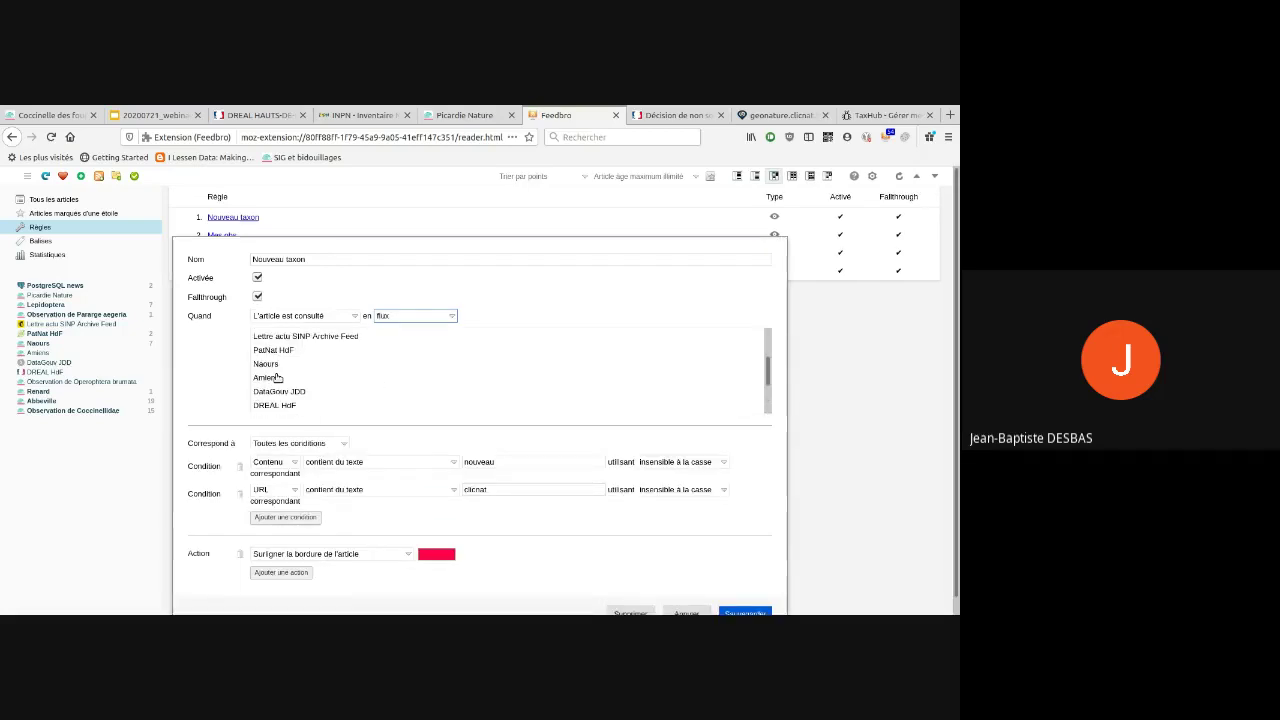
pyautogui.click(273, 379)
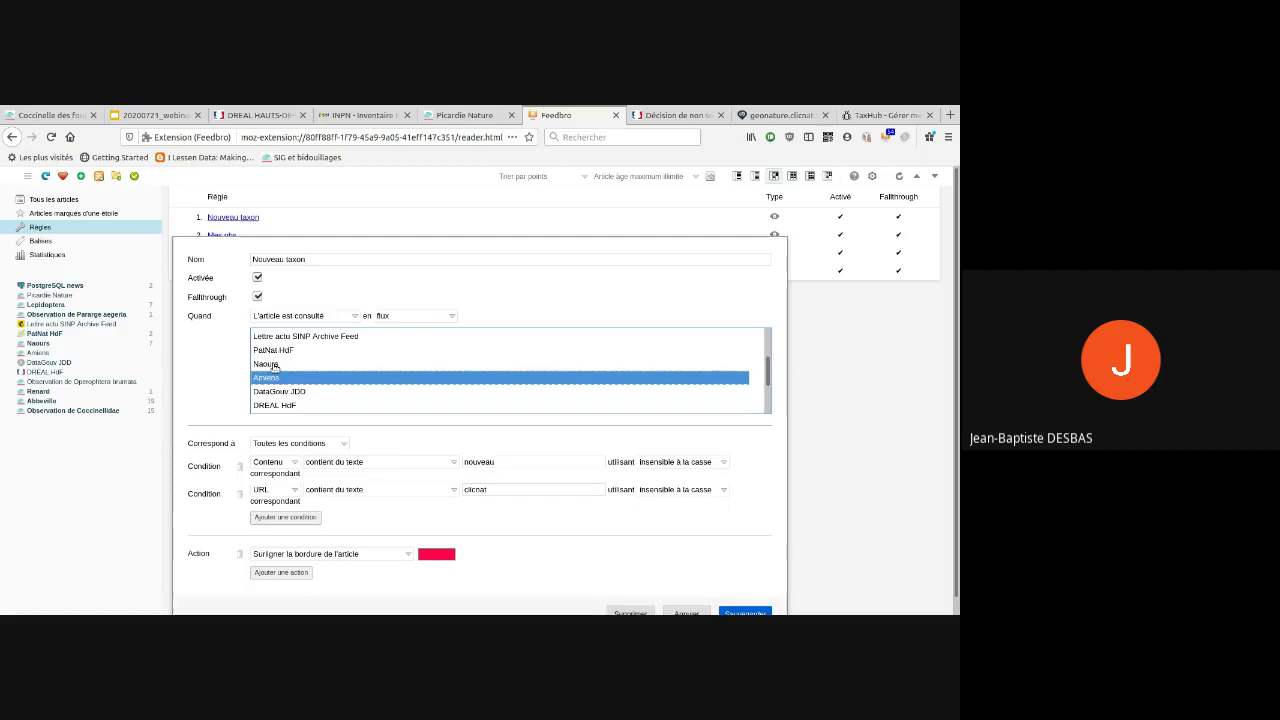
pyautogui.keyDown('ctrl'); pyautogui.click(273, 367); pyautogui.keyUp('ctrl')
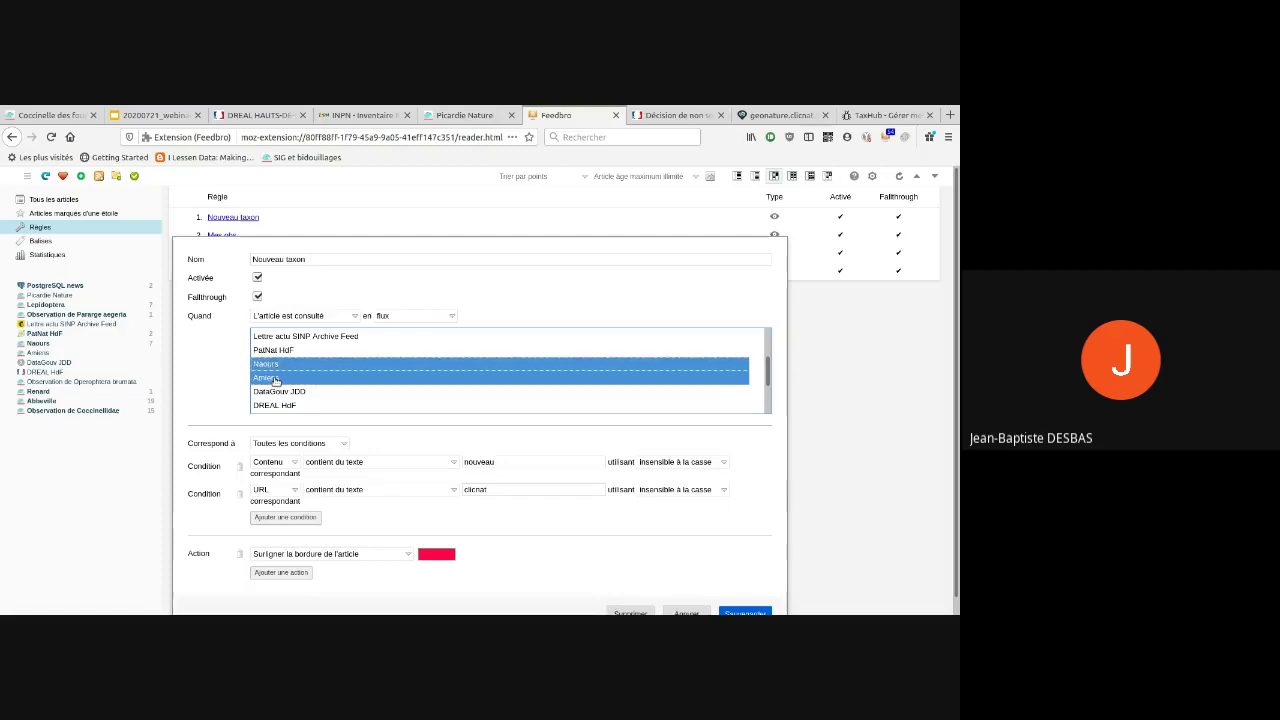
pyautogui.click(275, 380)
pyautogui.click(272, 365)
pyautogui.click(416, 317)
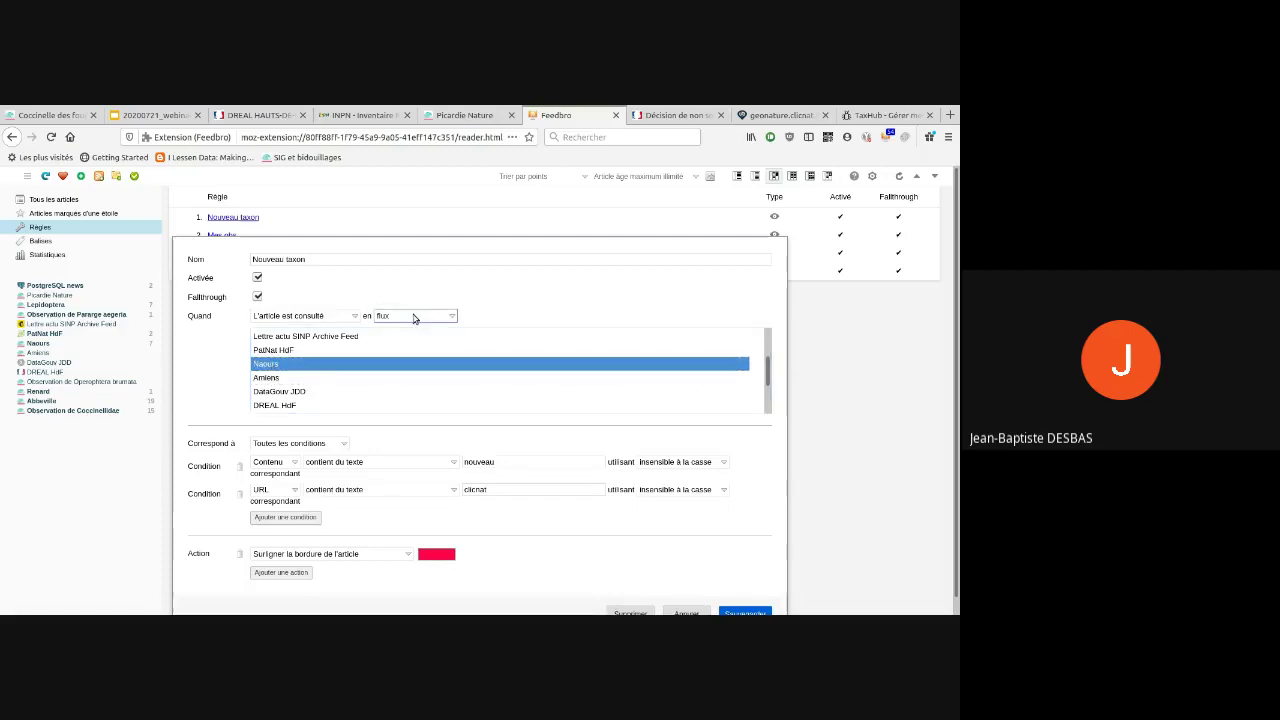
pyautogui.click(405, 335)
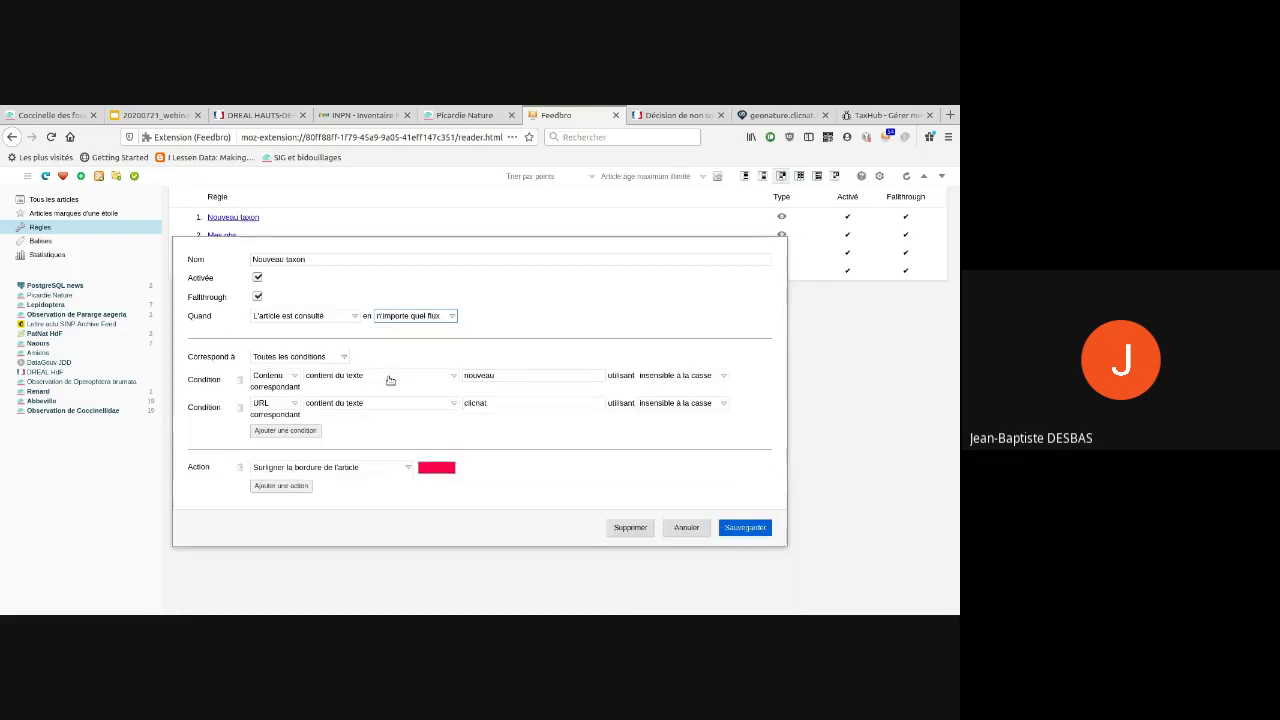
pyautogui.click(499, 376)
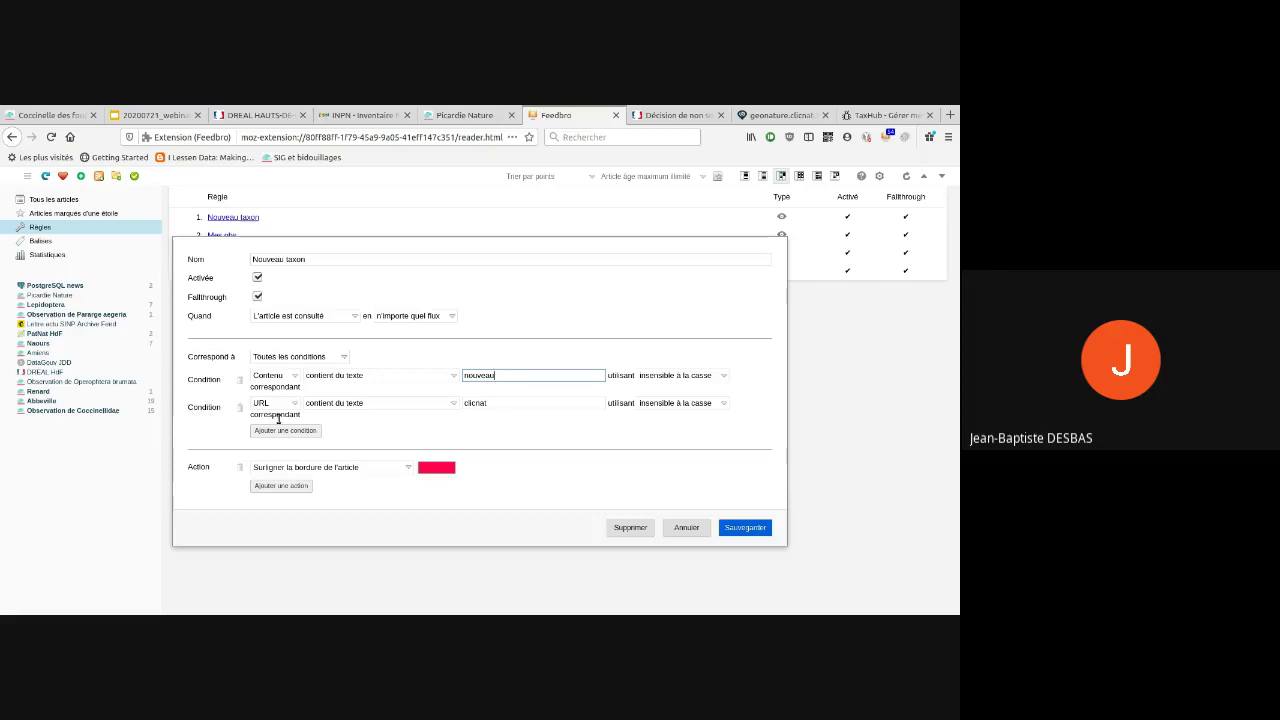
pyautogui.click(689, 529)
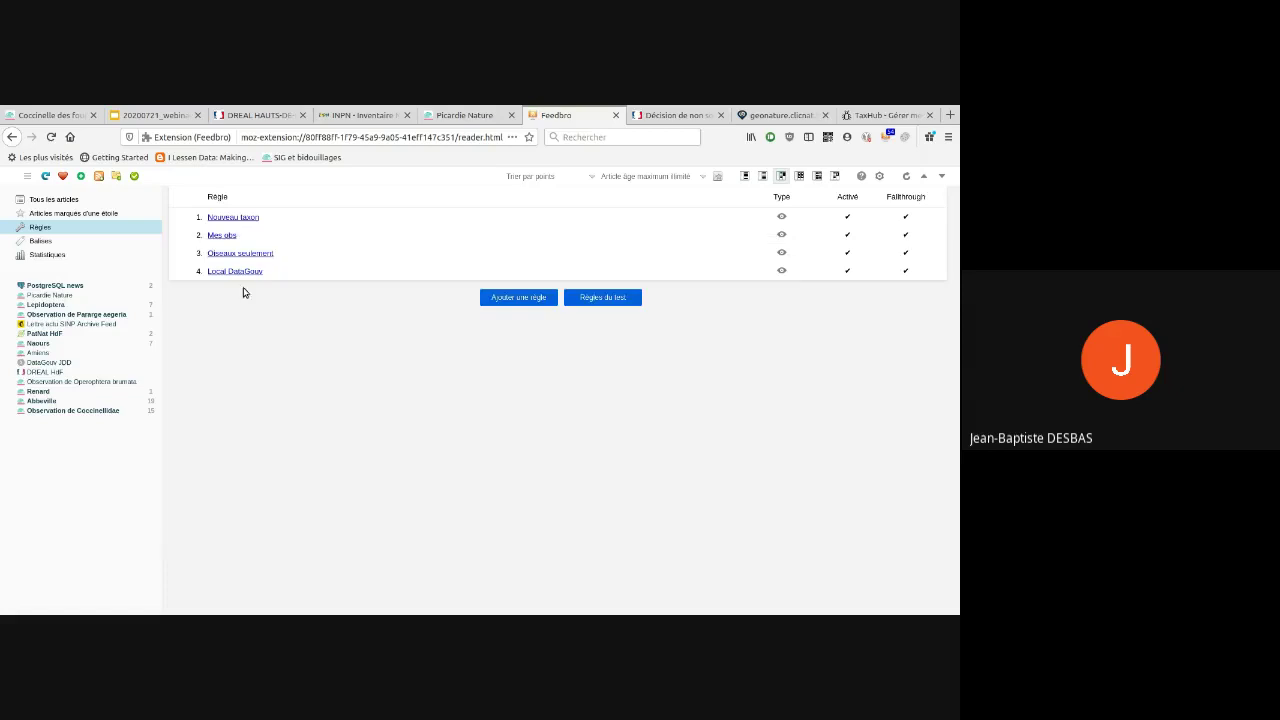
# - Review the Erinaceus europaeus observation in the Naours feed, and display the Vulpes vulpes observations of the Renard feed
pyautogui.click(38, 343)
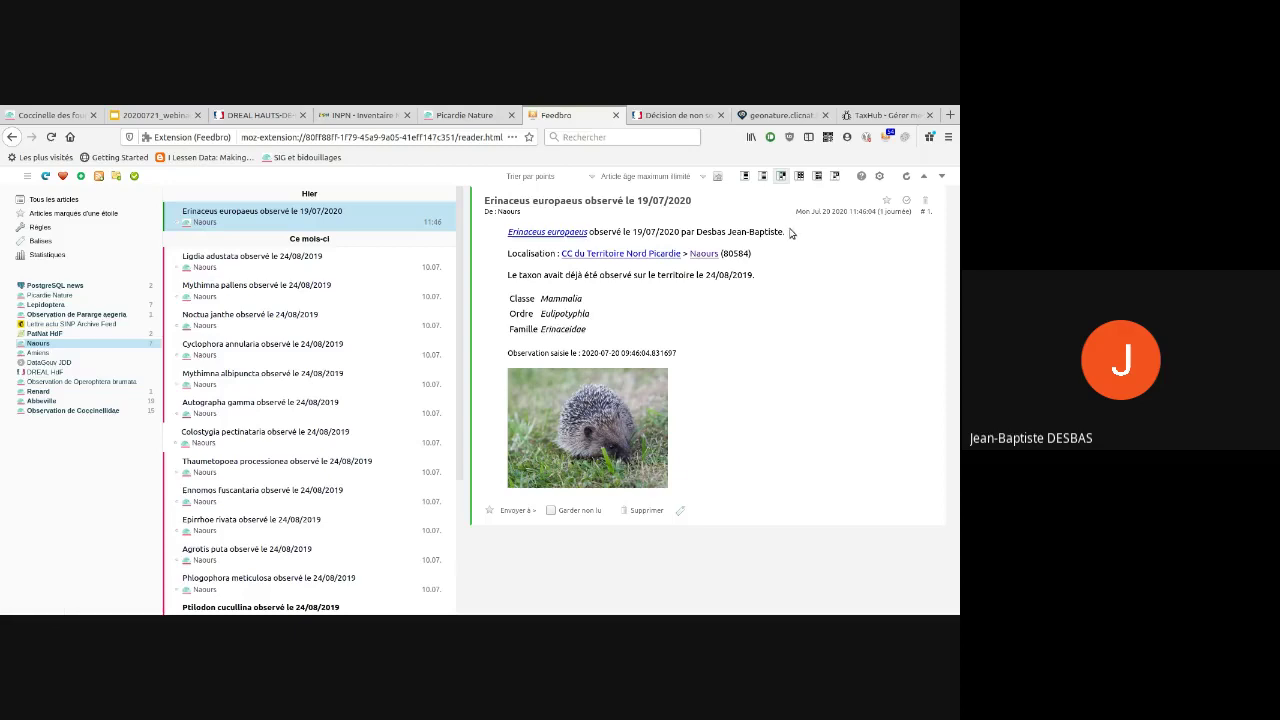
pyautogui.moveTo(791, 231); pyautogui.dragTo(636, 347)
pyautogui.click(636, 347)
pyautogui.click(44, 392)
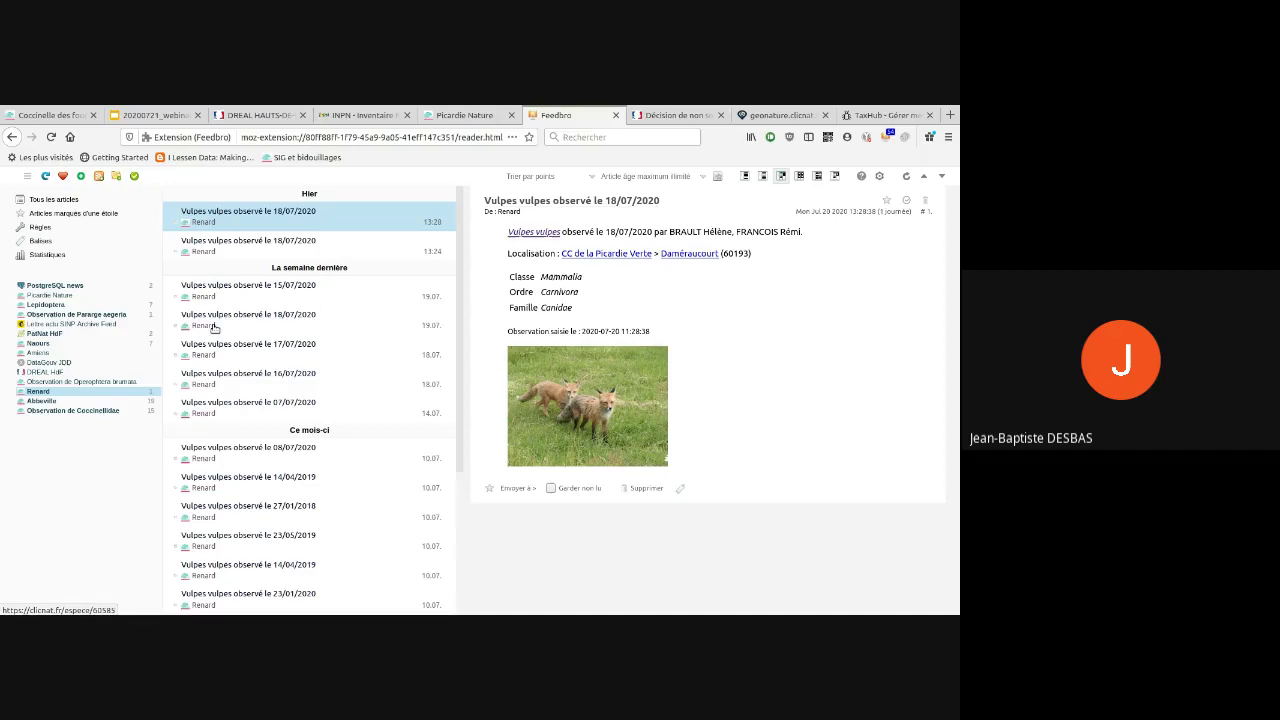
# - Reopen the "Nouveau taxon" rule, examine its URL condition containing "clicnat", and close the rule
pyautogui.click(100, 230)
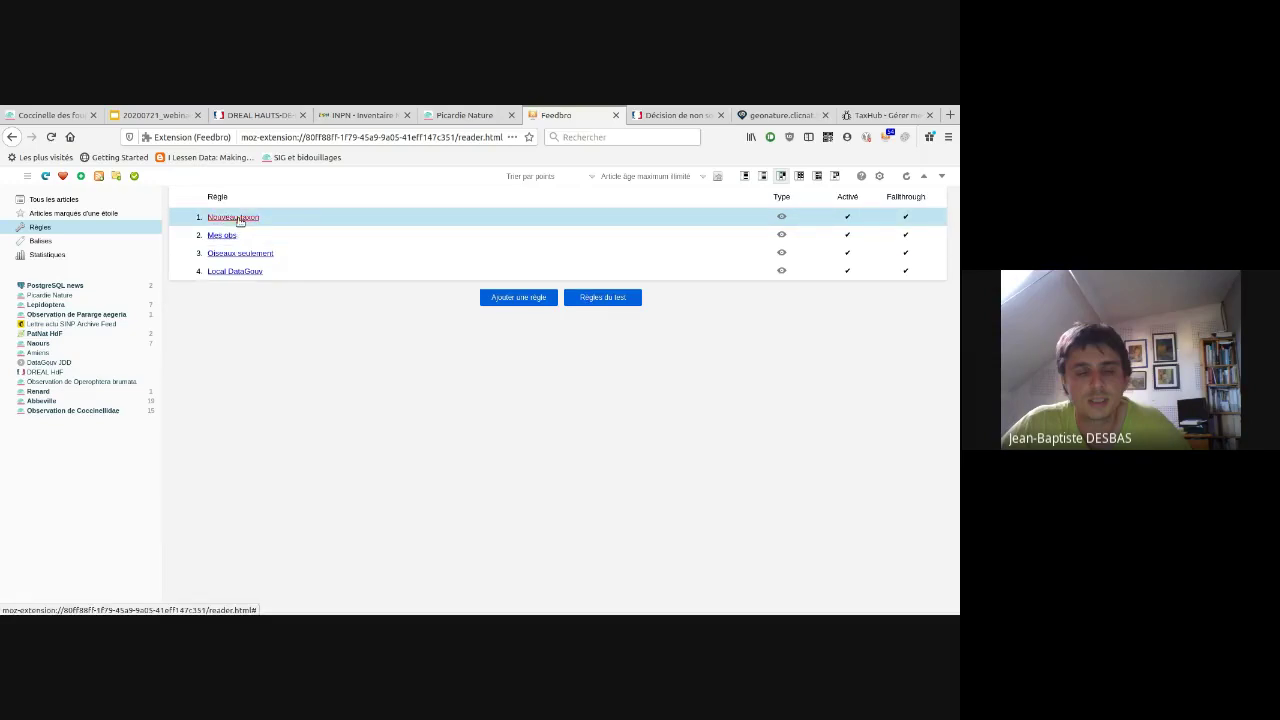
pyautogui.click(240, 219)
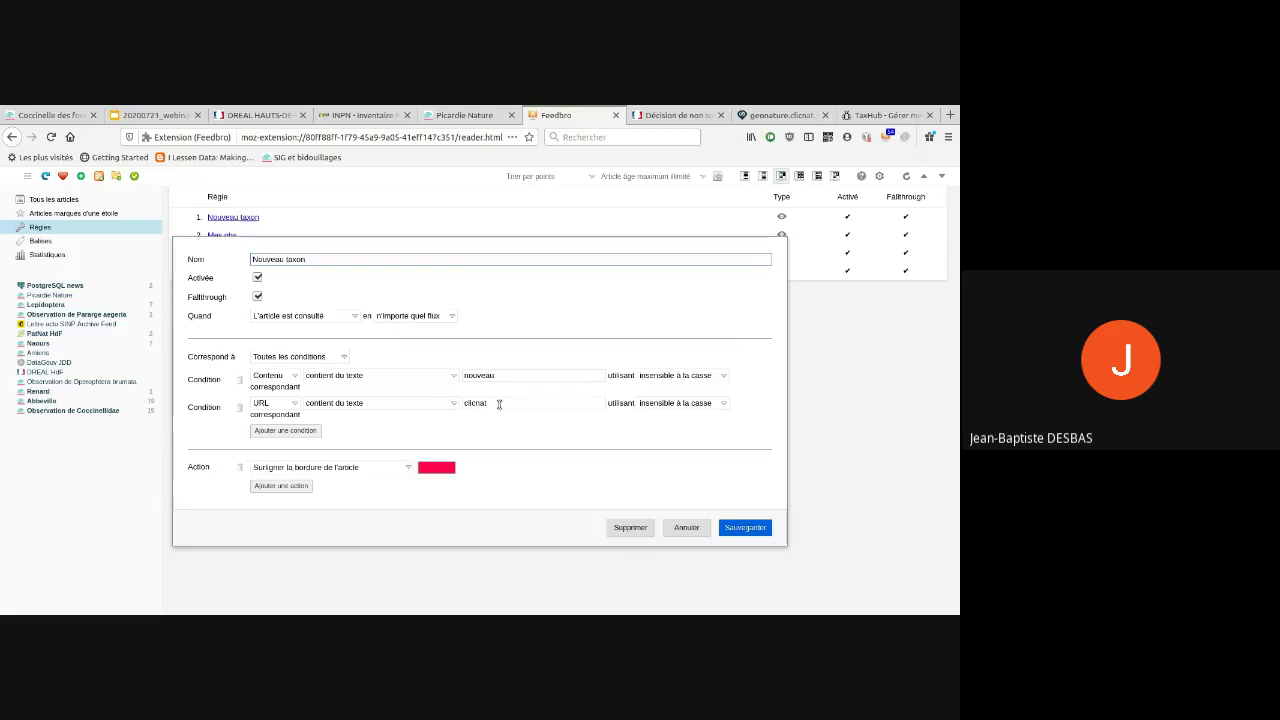
pyautogui.moveTo(499, 404); pyautogui.dragTo(464, 403)
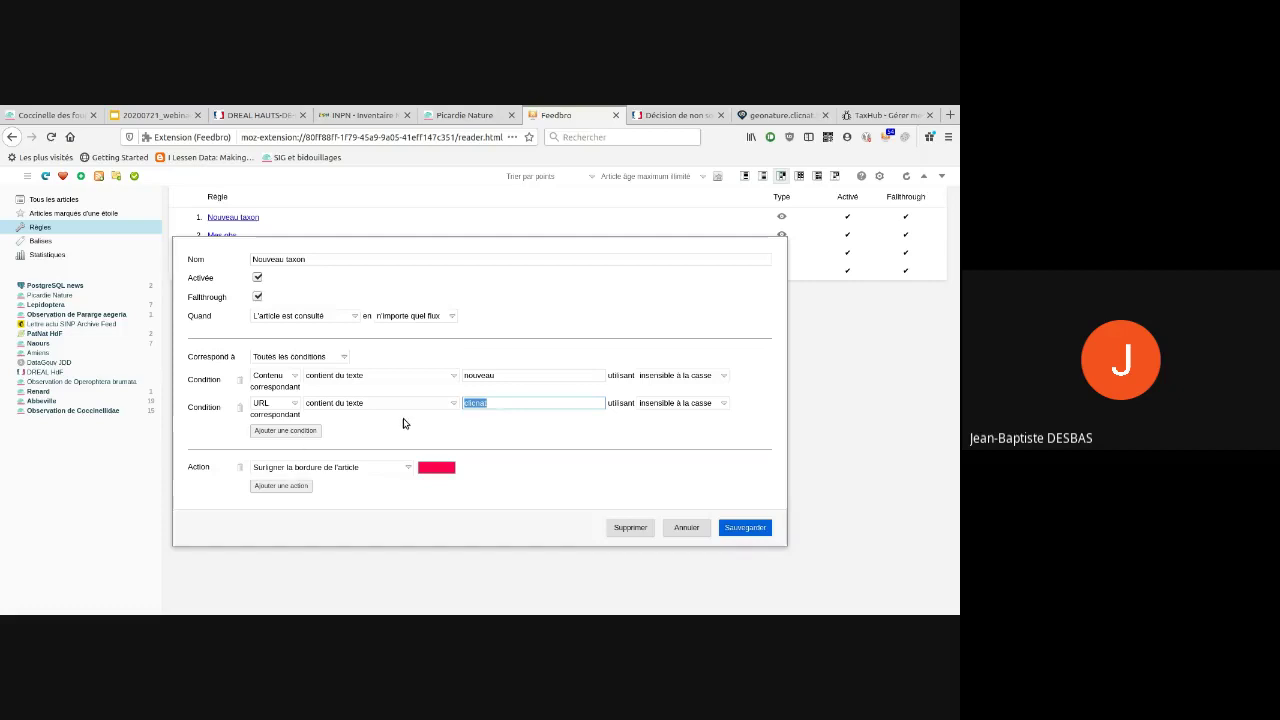
pyautogui.click(390, 443)
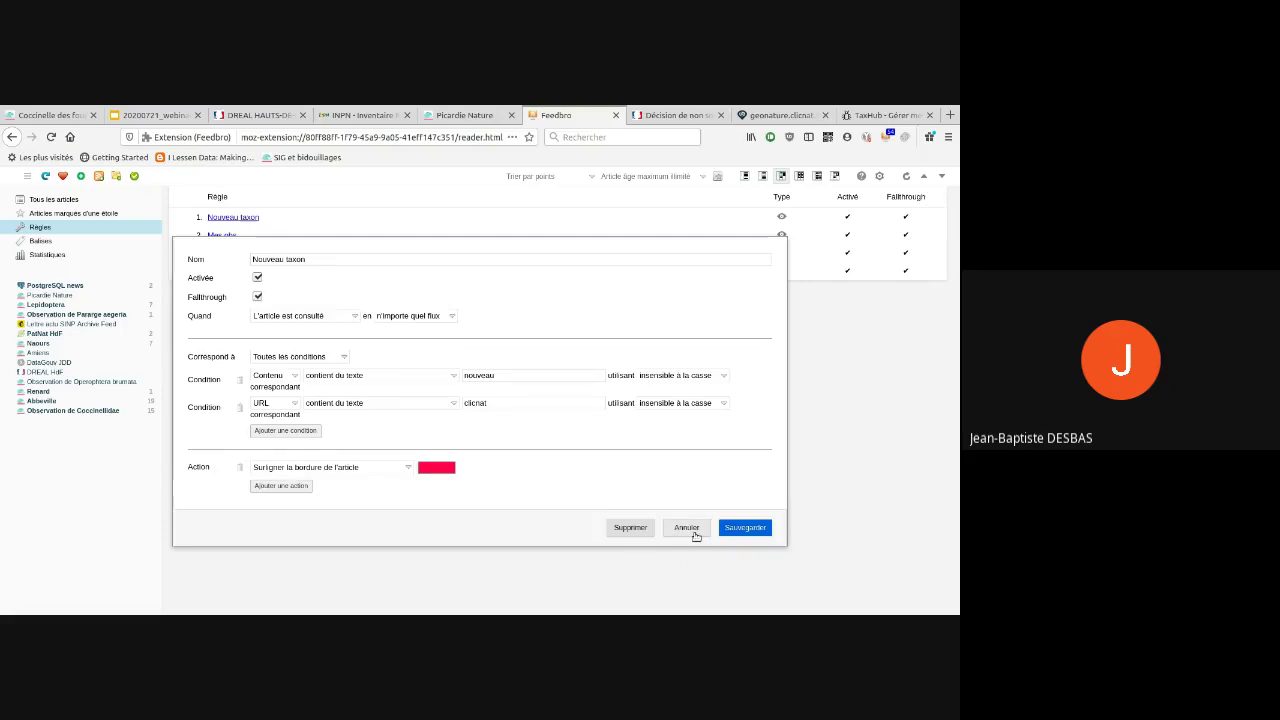
pyautogui.click(745, 530)
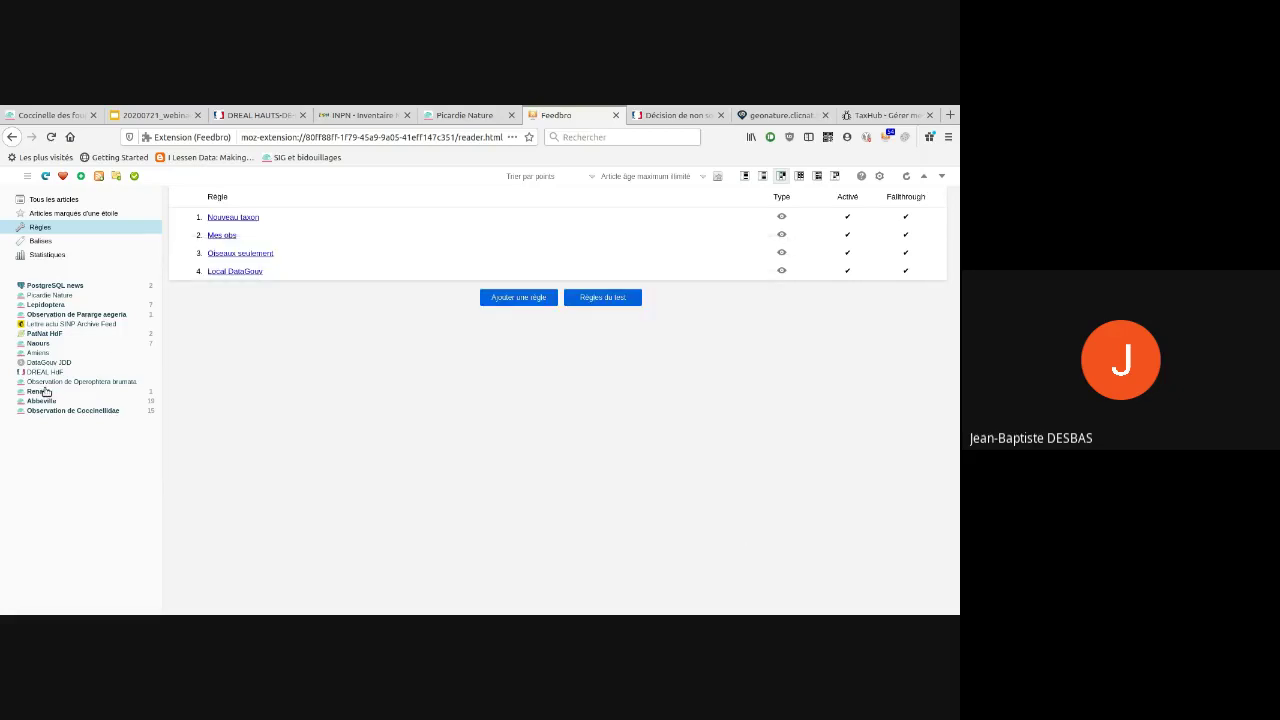
# - Display the Amiens feed, and look through the highlighted observations listed in the Naours feed
pyautogui.click(42, 345)
pyautogui.click(40, 353)
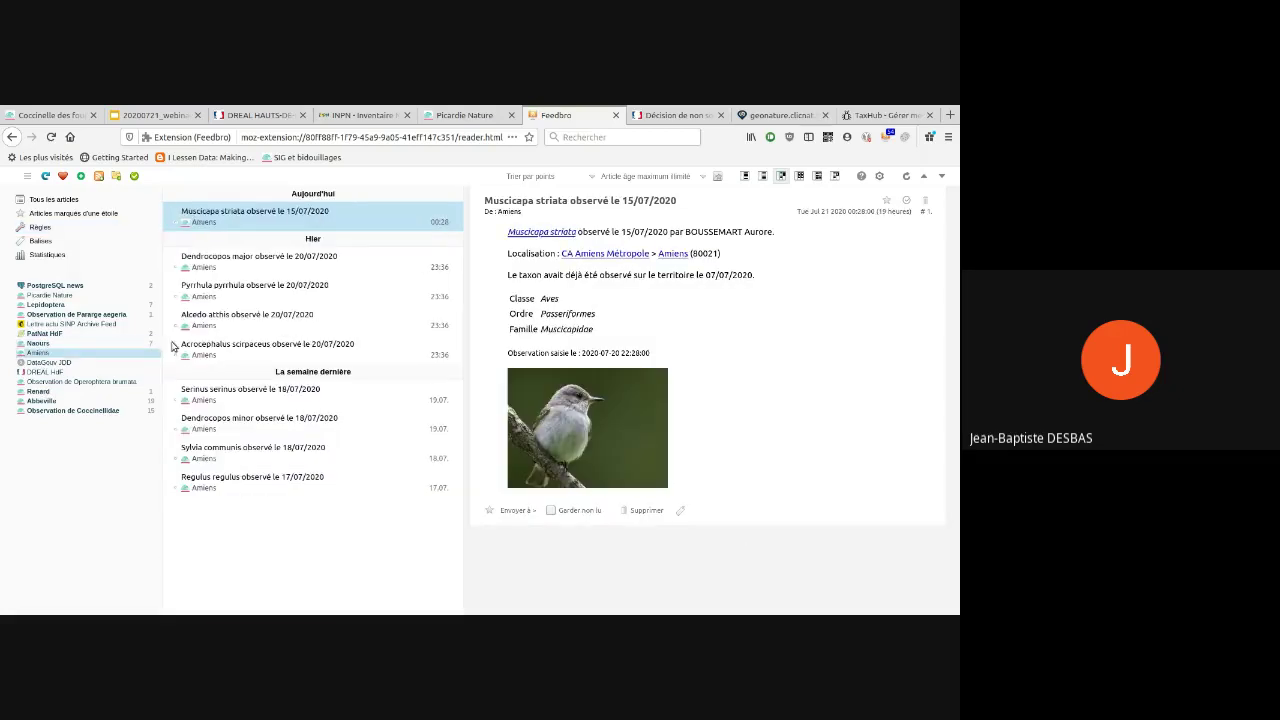
pyautogui.click(55, 345)
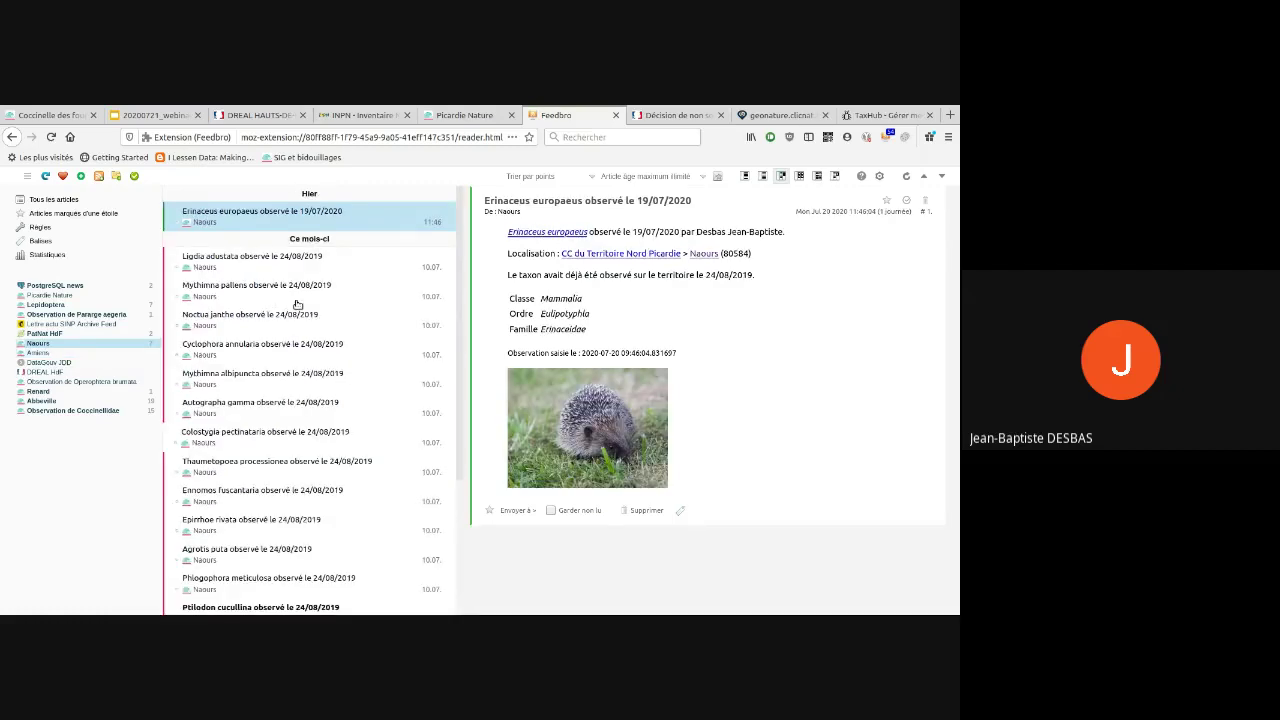
pyautogui.scroll(-5, 320, 320)
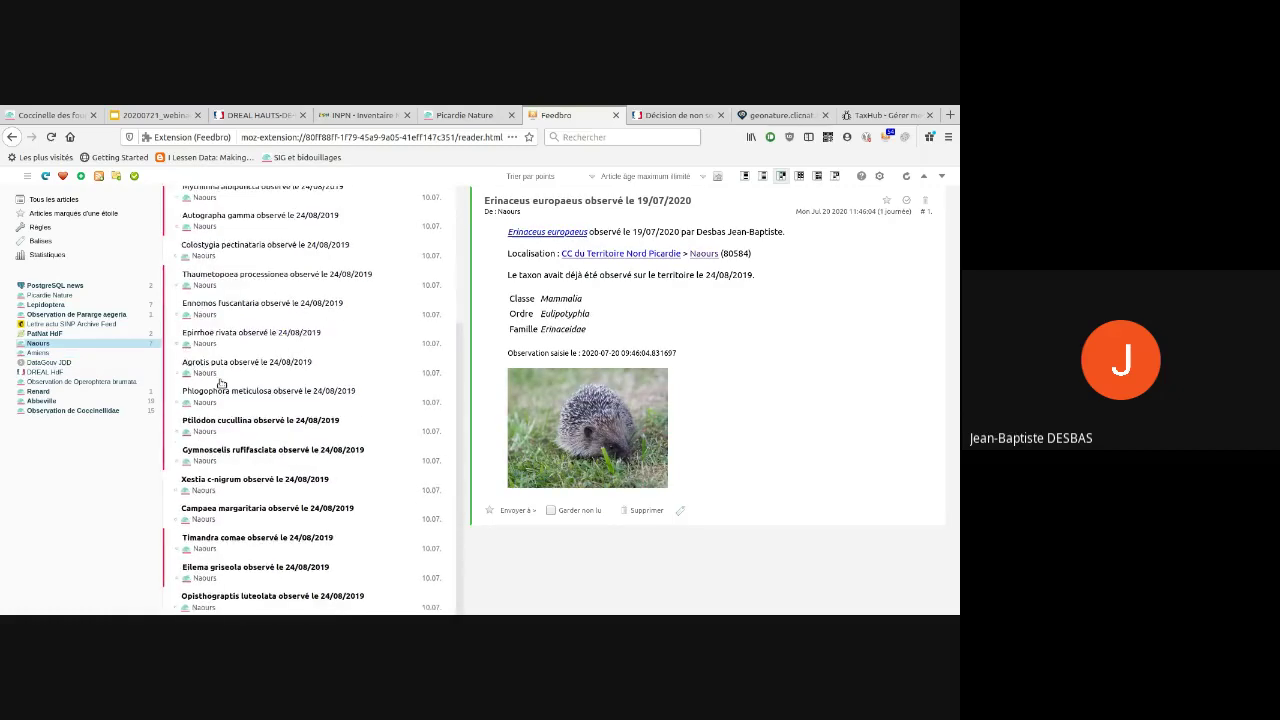
pyautogui.scroll(5, 225, 385)
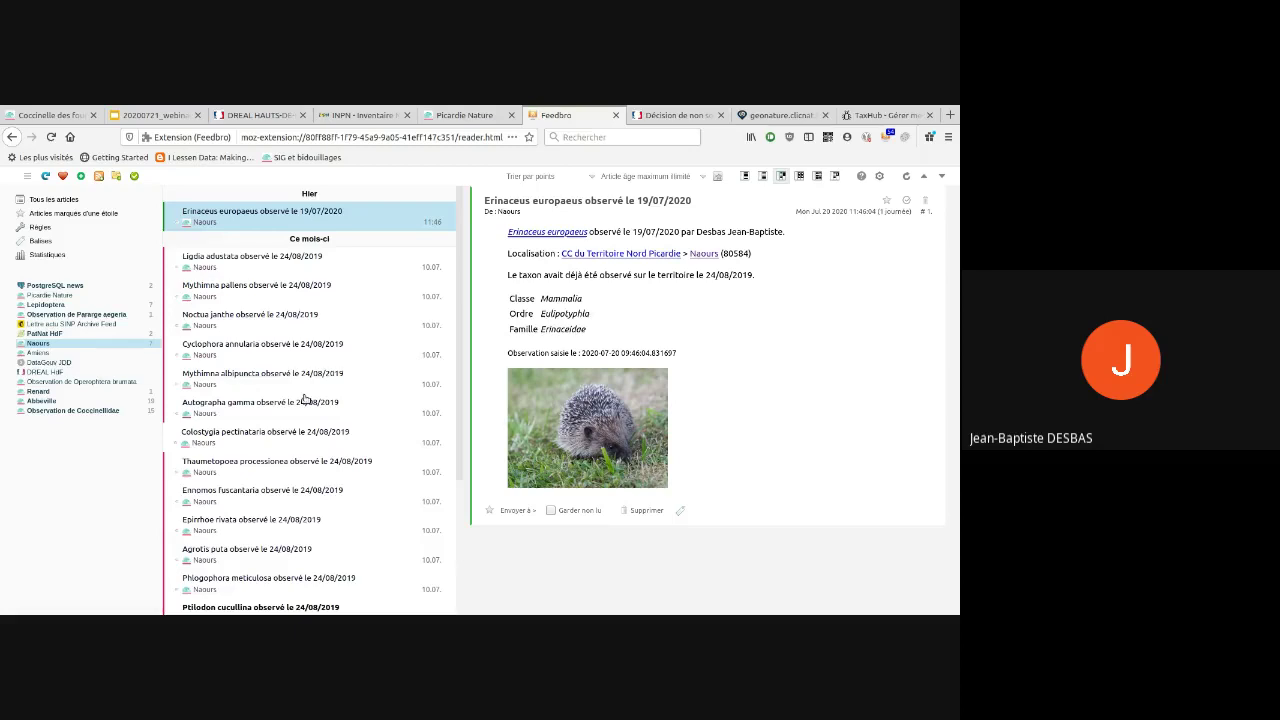
# - Review the Exemple 3 slide on removing non-bird articles in the presentation, and display the Amiens feed in Feedbro
pyautogui.click(168, 121)
pyautogui.scroll(-1, 80, 436)
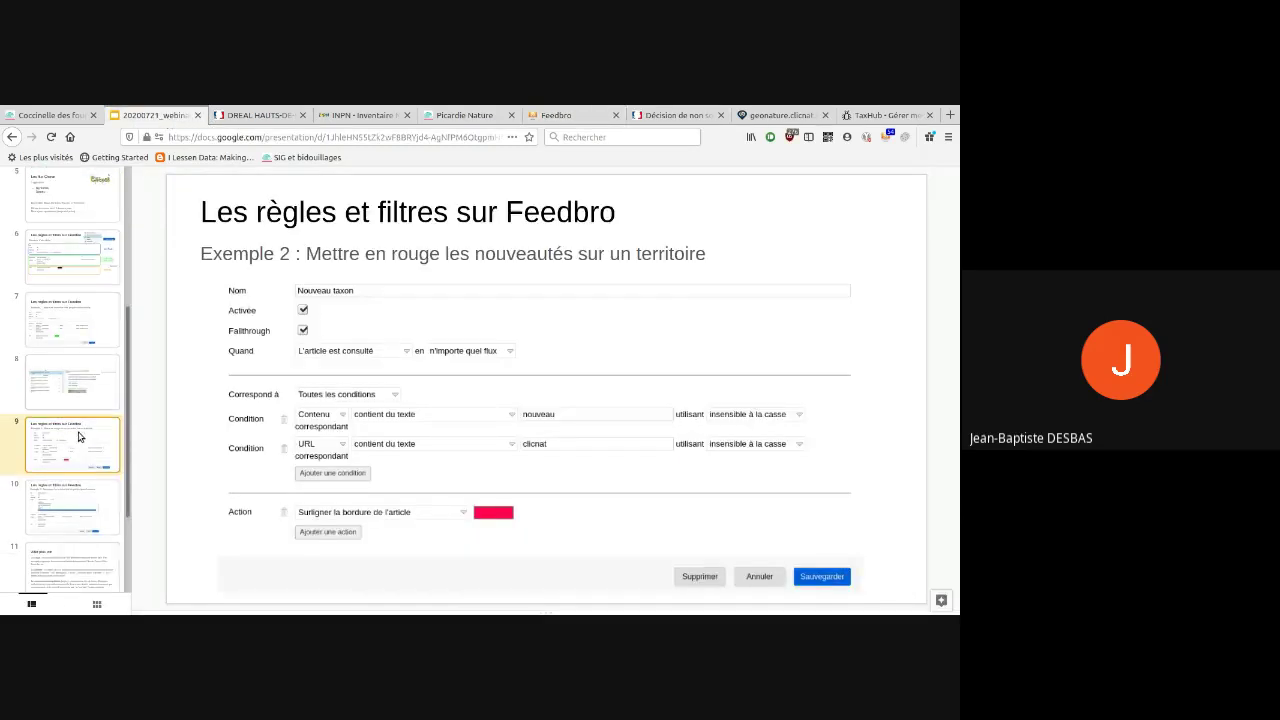
pyautogui.click(70, 480)
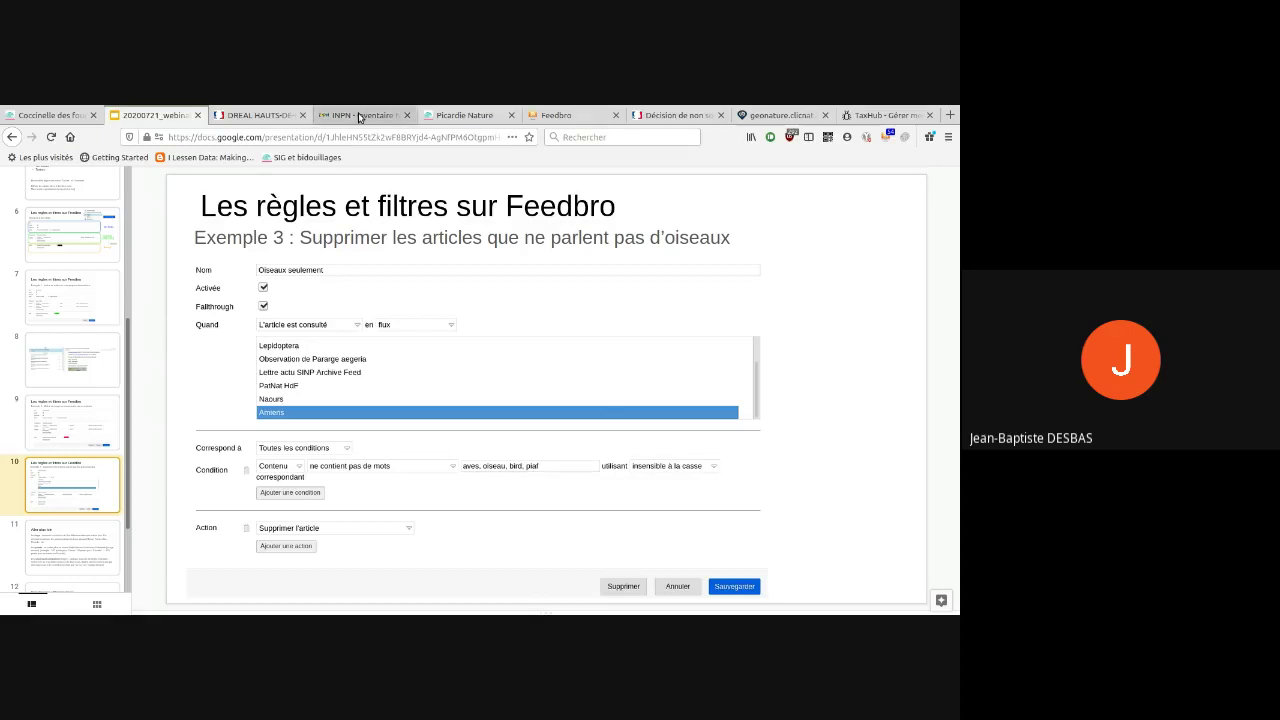
pyautogui.click(549, 117)
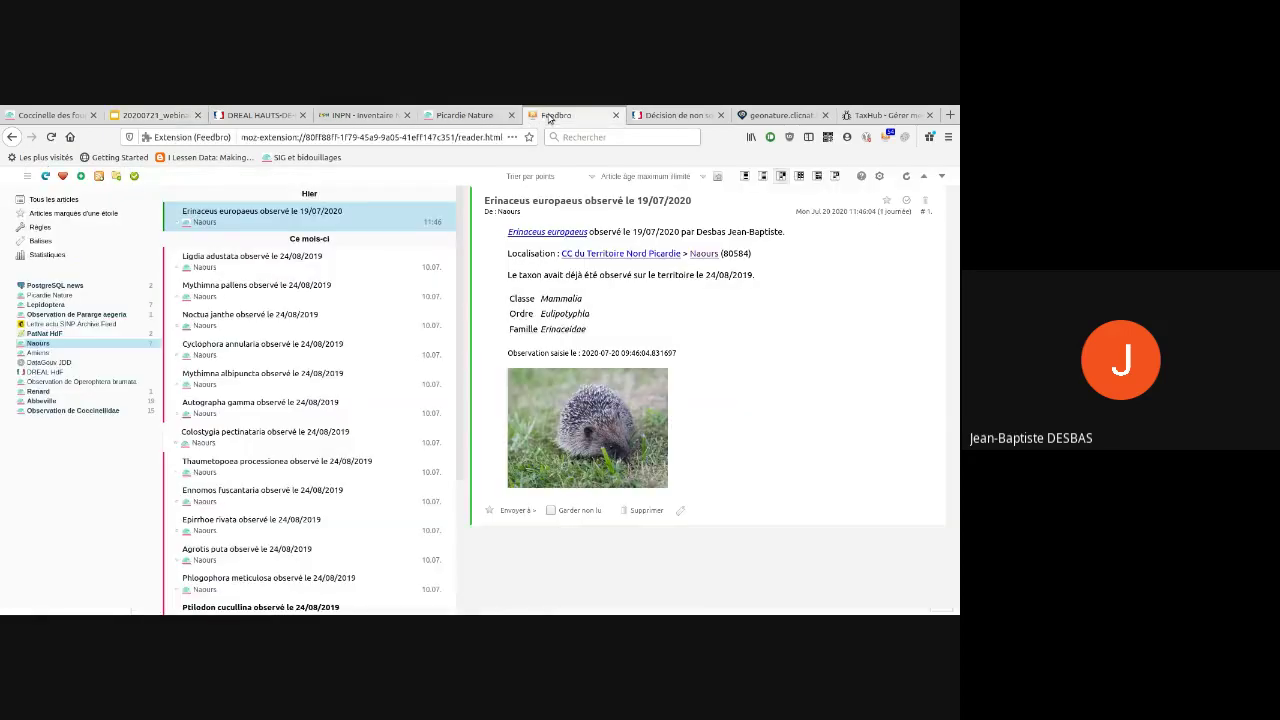
pyautogui.click(38, 353)
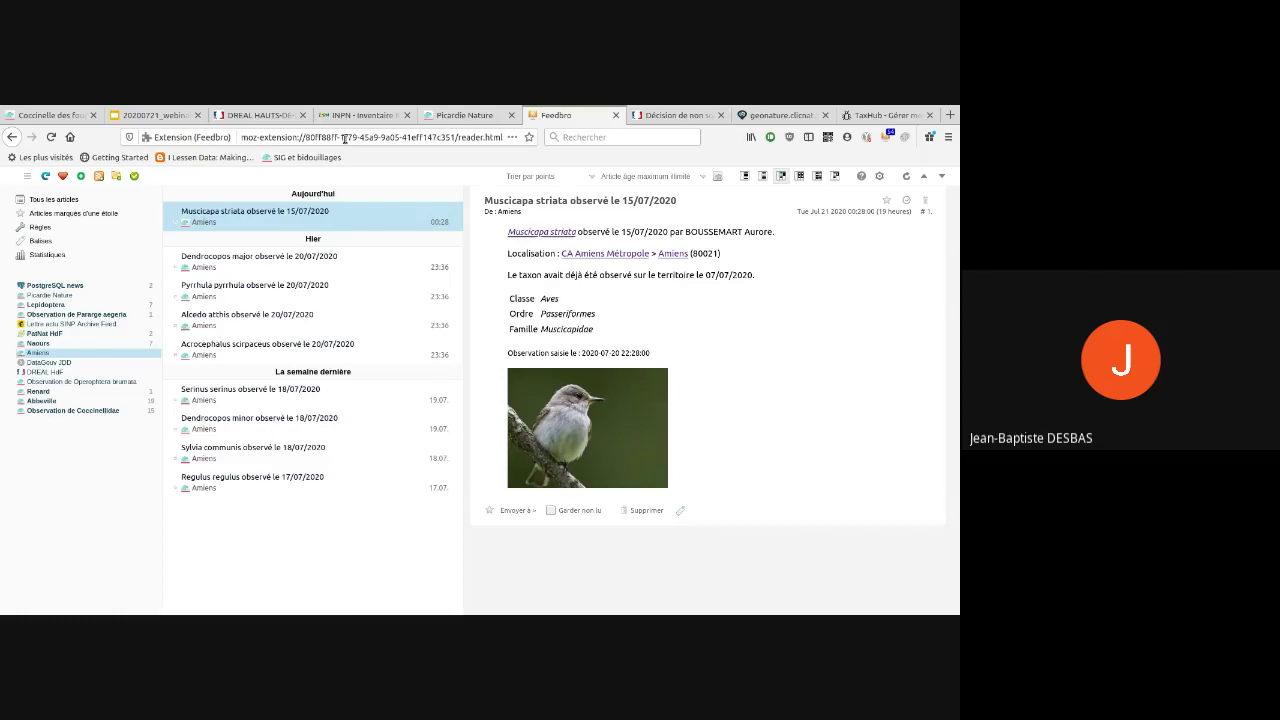
# - Glance at the Picardie Nature and INPN pages, and return to the Exemple 3 slide in the presentation
pyautogui.click(449, 116)
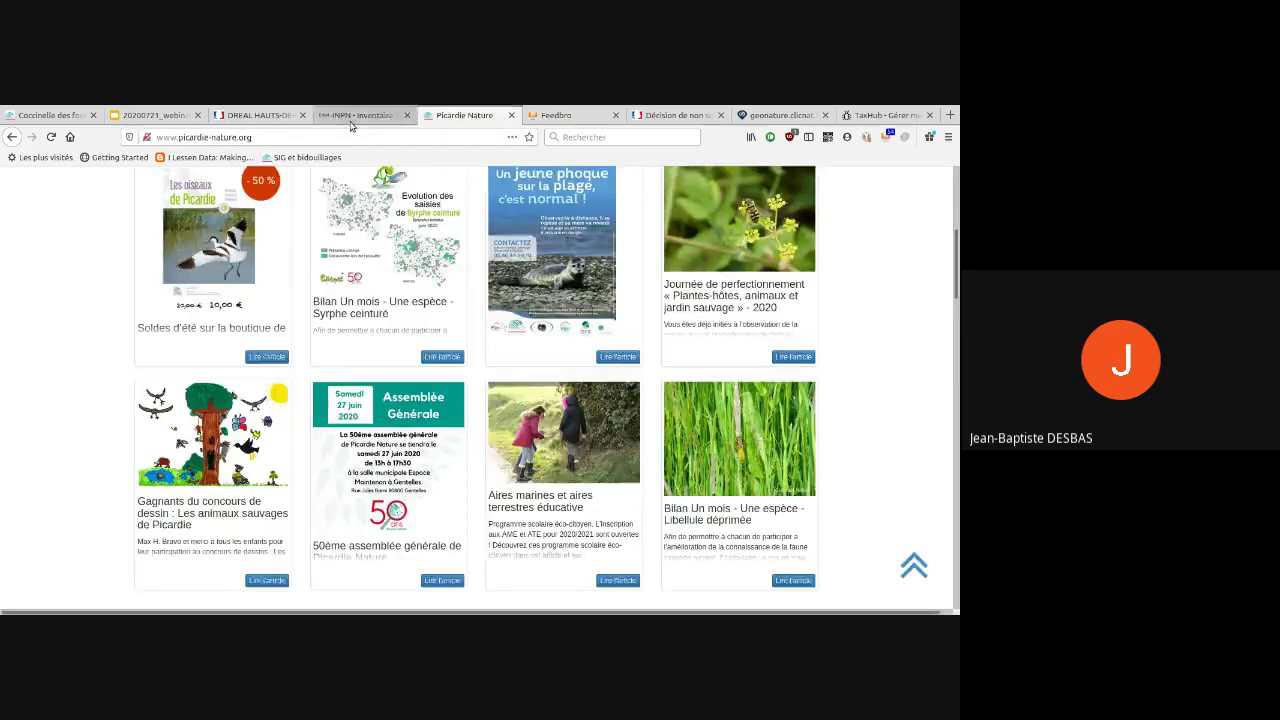
pyautogui.click(360, 115)
pyautogui.click(150, 115)
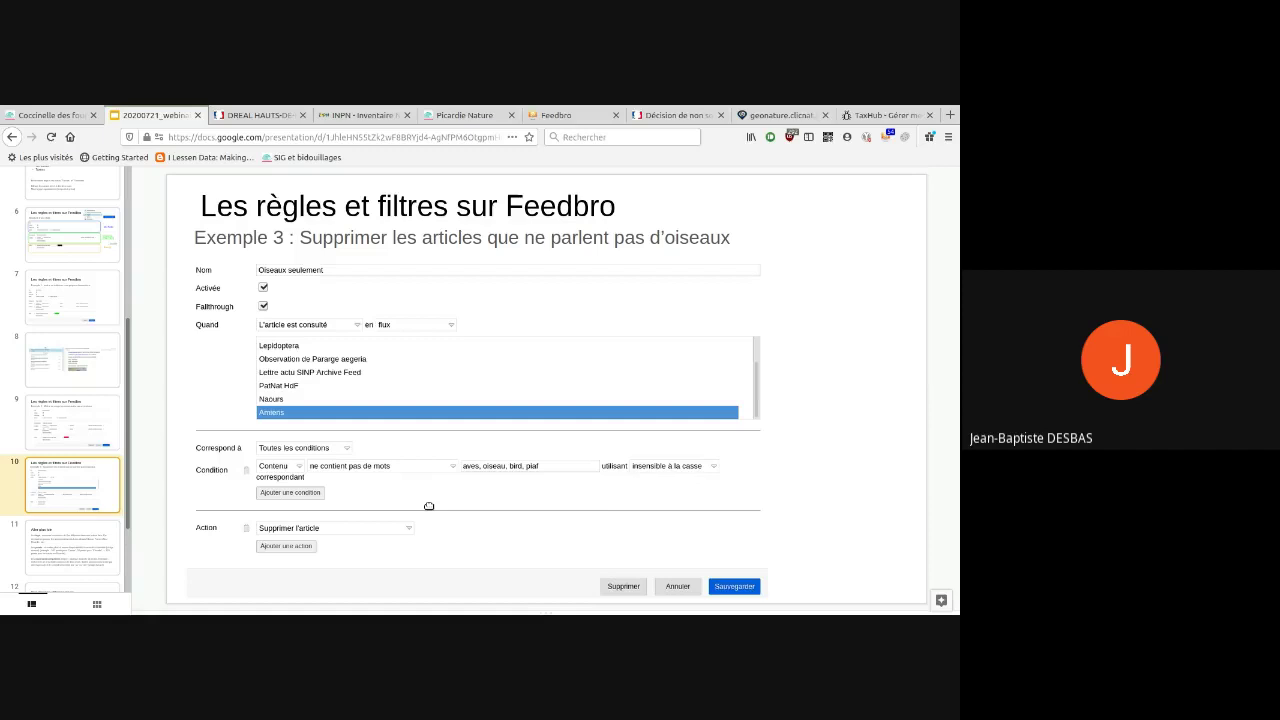
# - Switch to Feedbro, open a Vulpes vulpes observation of 18/07/2020 in the Renard feed, and highlight its location "CC du Pays de Valois"
pyautogui.click(578, 120)
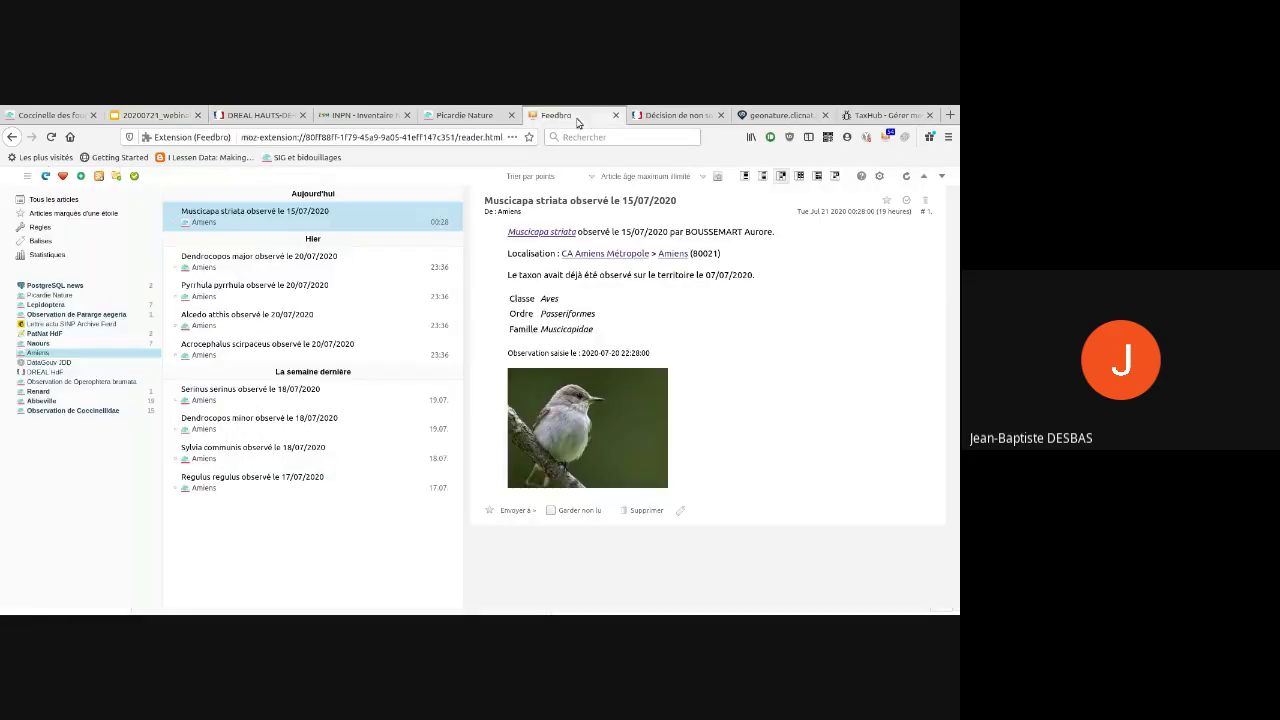
pyautogui.click(42, 392)
pyautogui.click(276, 316)
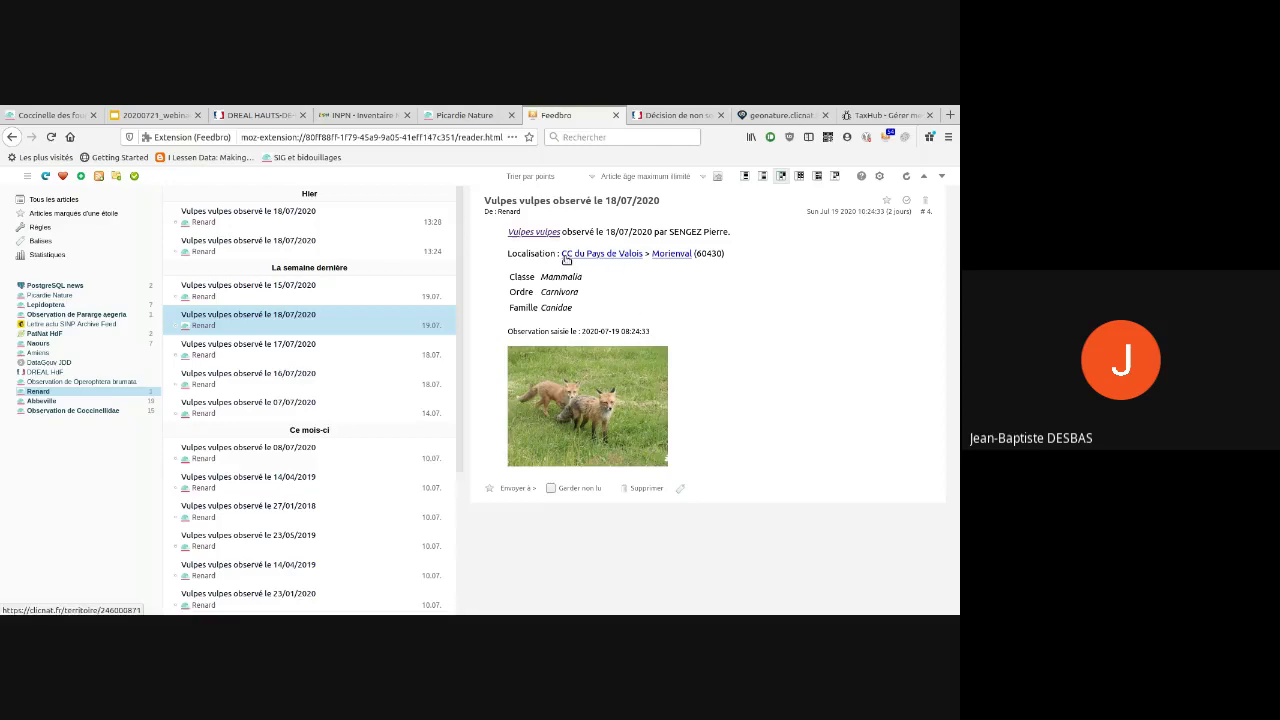
pyautogui.moveTo(561, 256); pyautogui.dragTo(642, 256)
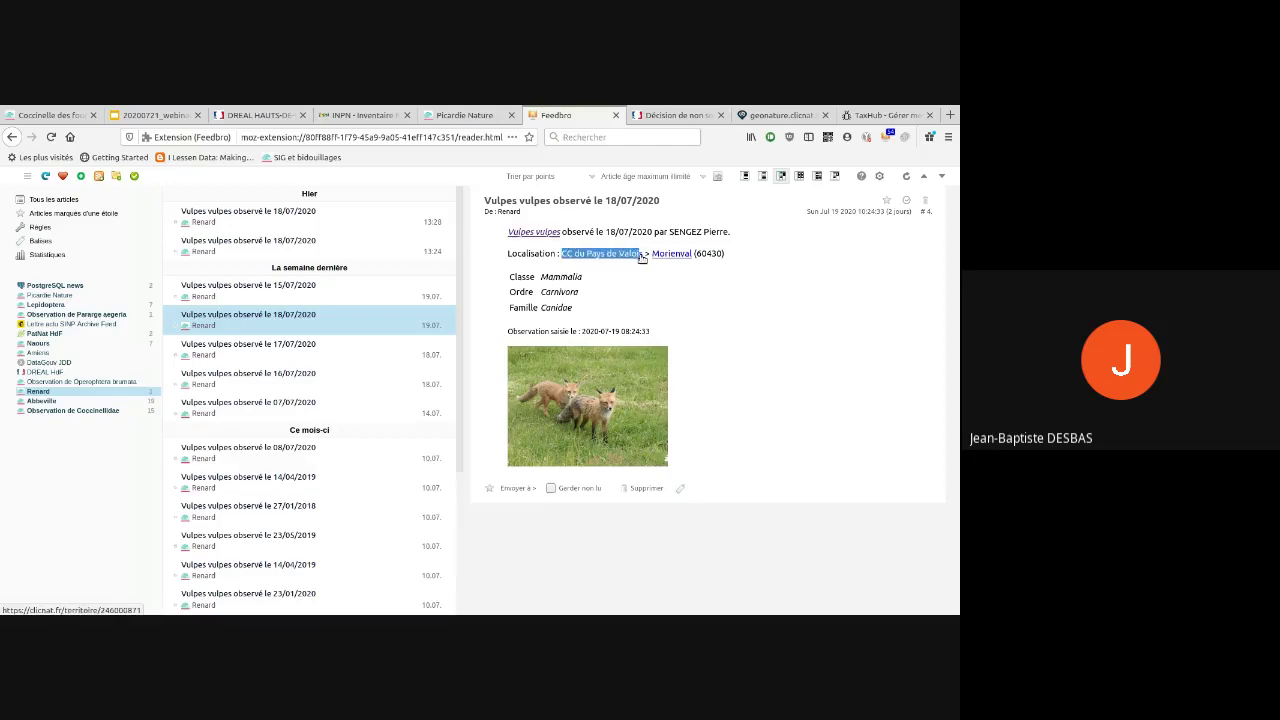
pyautogui.click(598, 288)
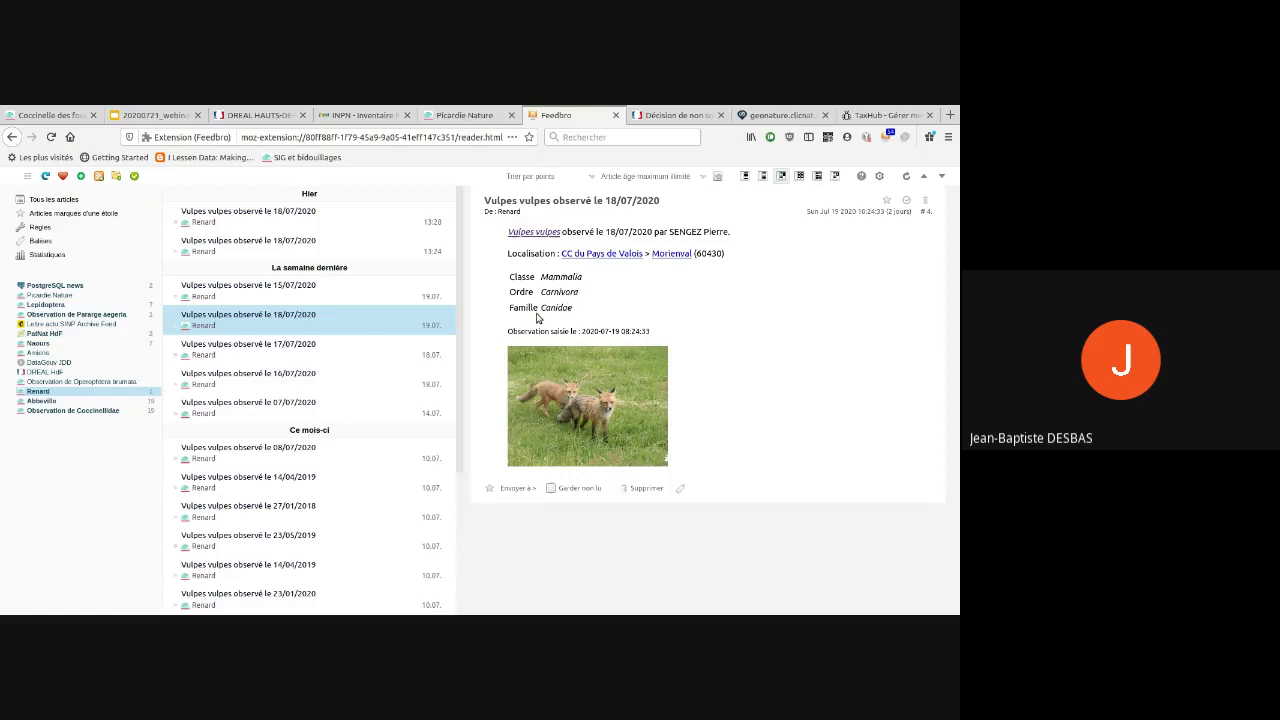
# - Display the Propylea quatuordecimpunctata observation in the Abbeville feed, and highlight its class, order and family
pyautogui.click(43, 401)
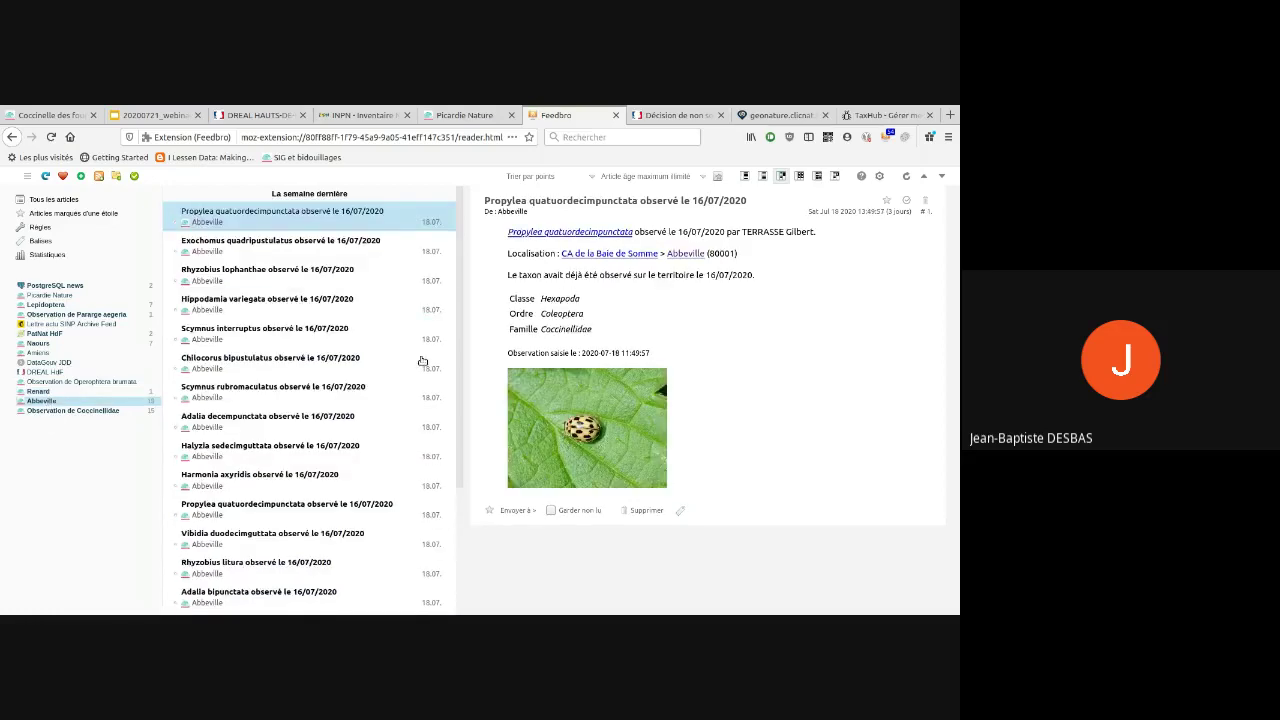
pyautogui.doubleClick(546, 313)
pyautogui.moveTo(511, 299)
pyautogui.mouseDown()
pyautogui.moveTo(592, 331)
pyautogui.moveTo(510, 302)
pyautogui.mouseUp()
pyautogui.click(592, 331)
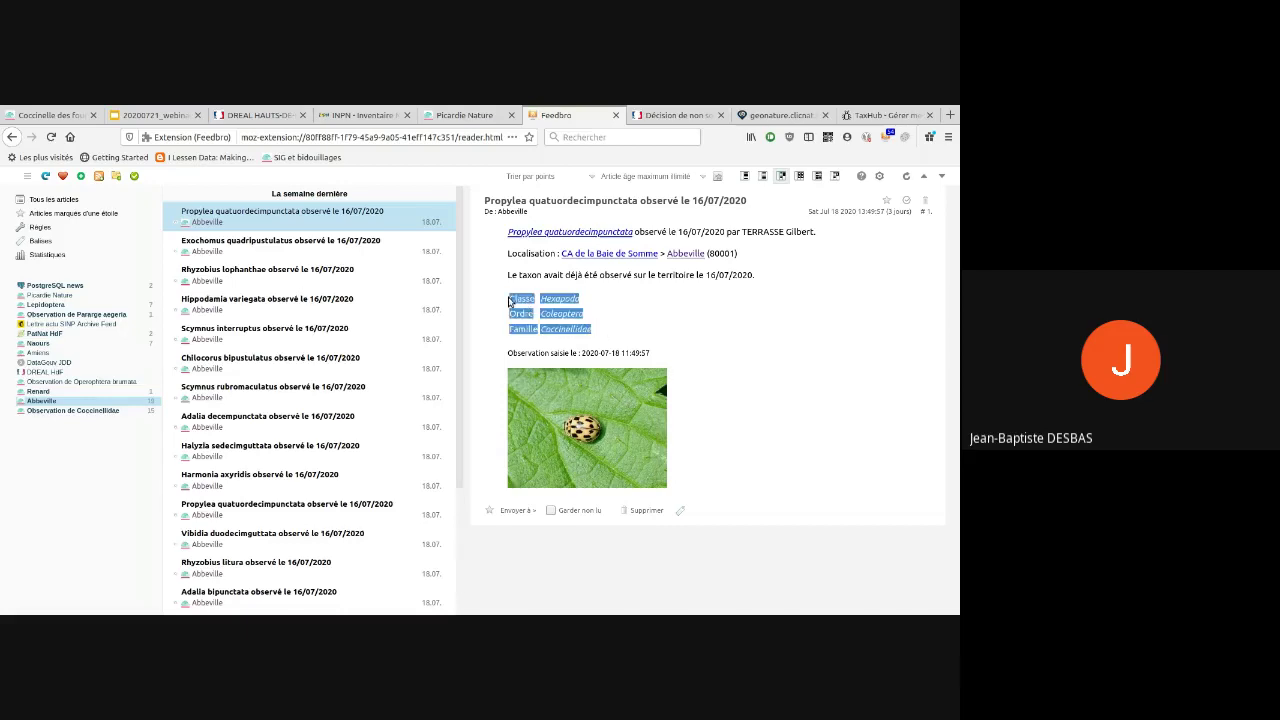
pyautogui.click(510, 302)
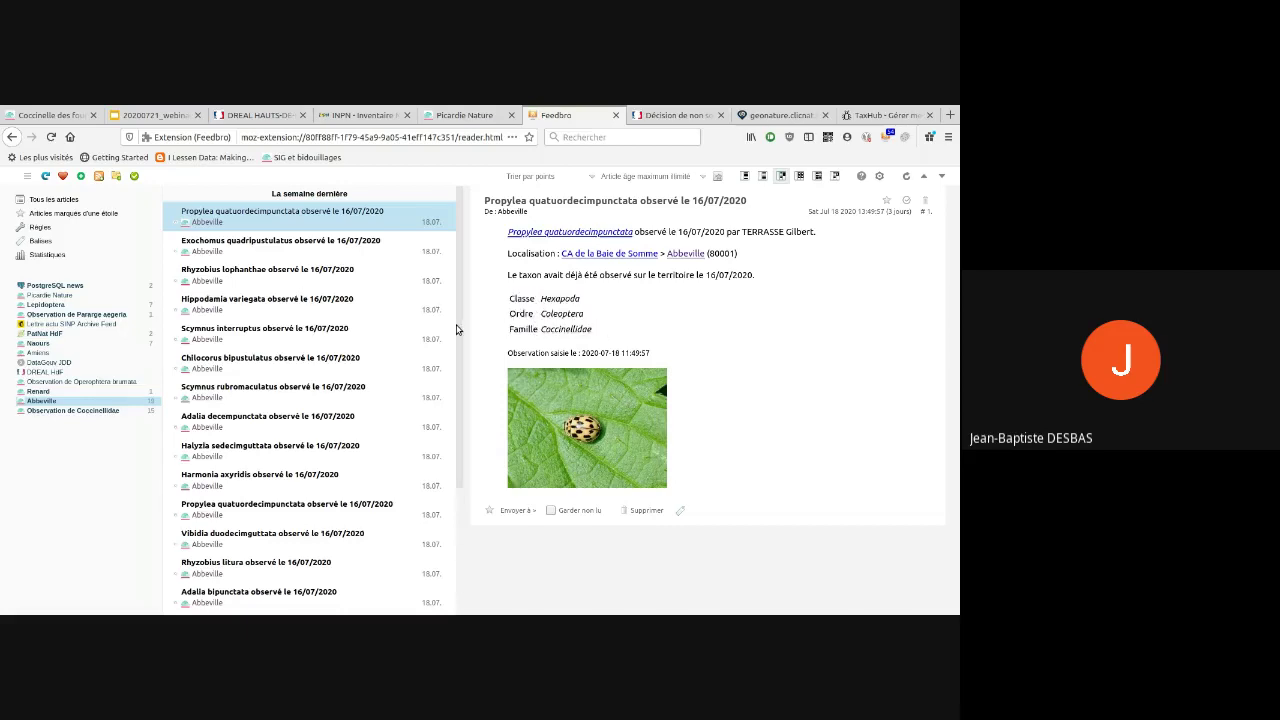
pyautogui.doubleClick(550, 314)
# - Star the Propylea quatuordecimpunctata observation and the March 2020 SINP newsletter n°10, checking each in the starred articles
pyautogui.click(490, 511)
pyautogui.click(88, 213)
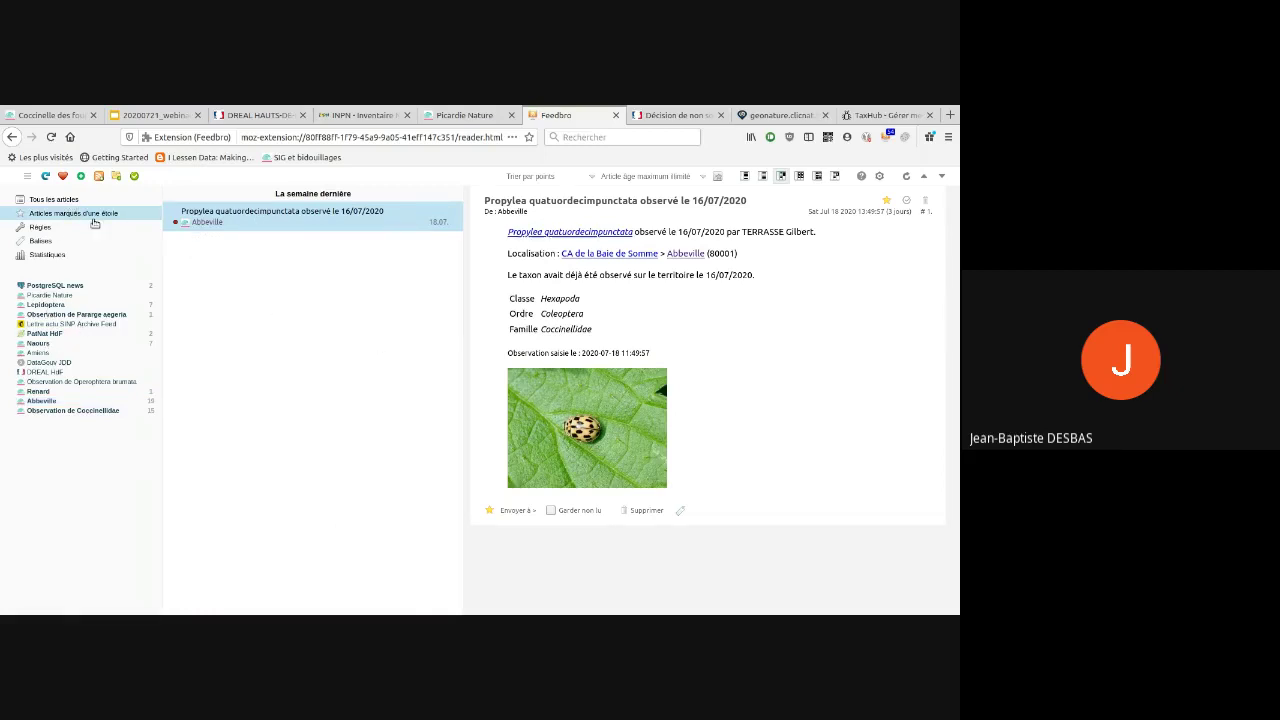
pyautogui.click(65, 324)
pyautogui.press('Down')
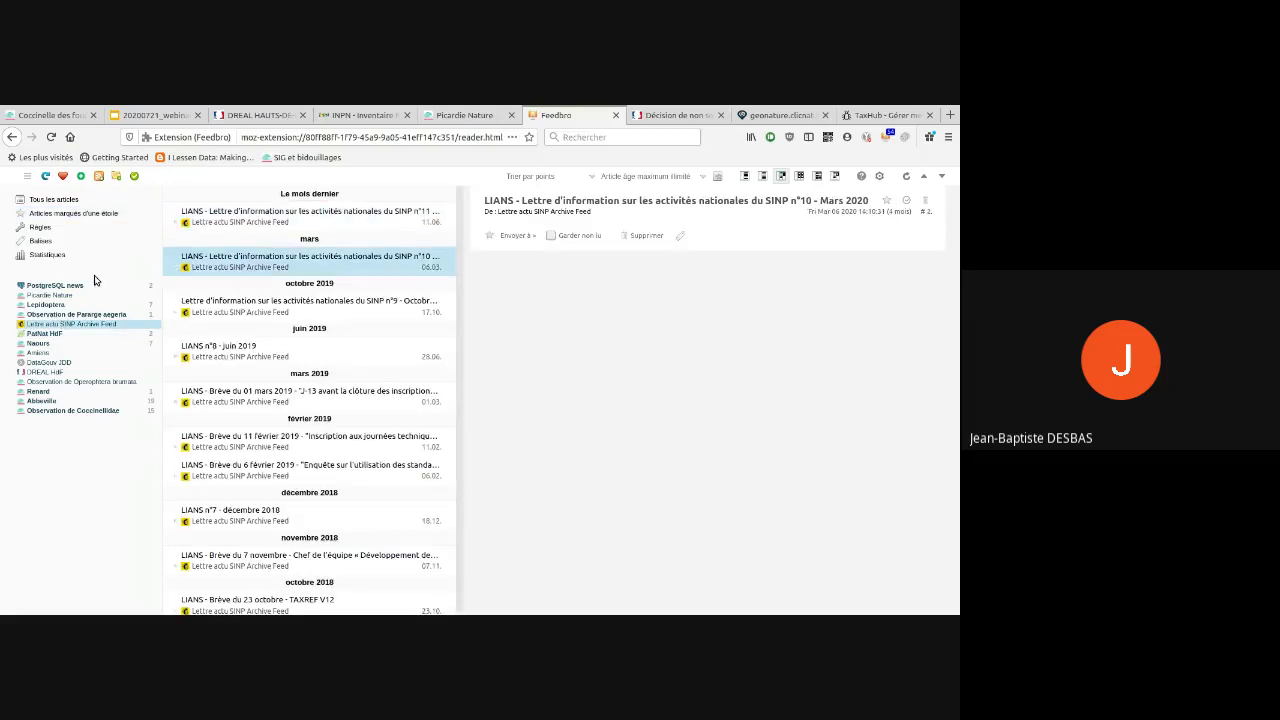
pyautogui.click(489, 236)
pyautogui.click(70, 213)
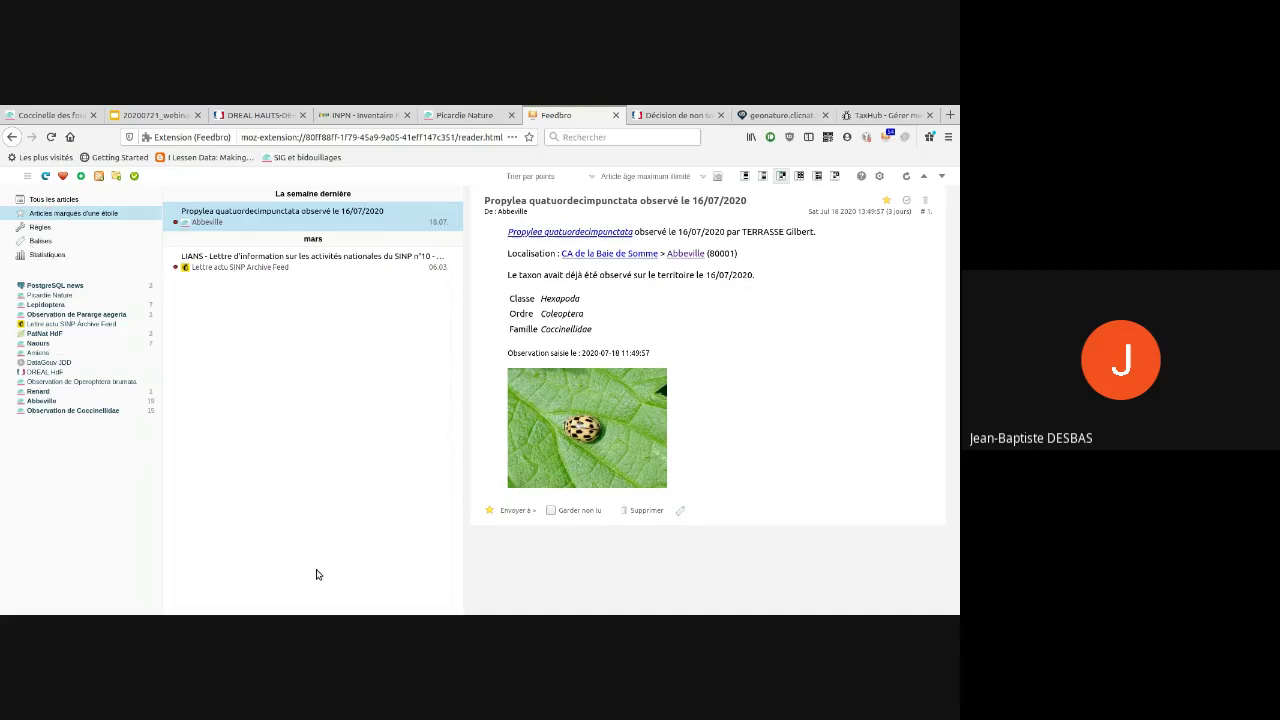
# - Switch to the presentation and show slide 11, "Aller plus loin", on tags, points and regular expressions
pyautogui.click(152, 115)
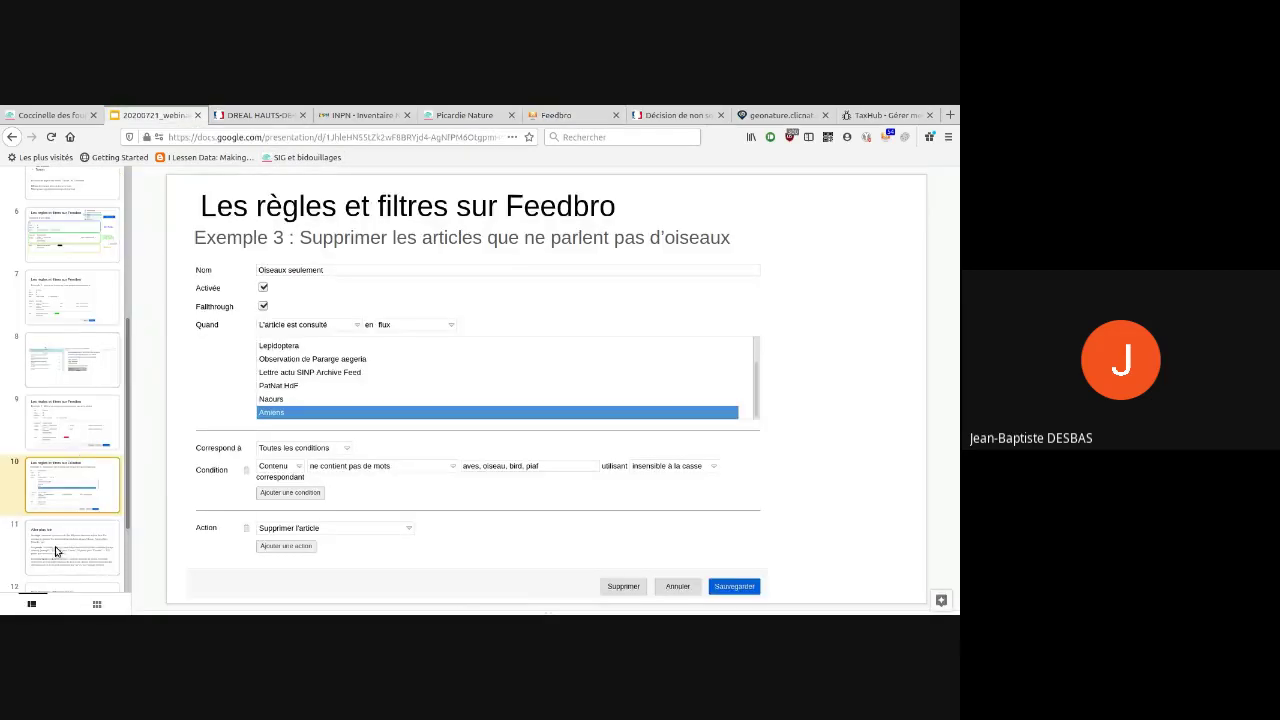
pyautogui.scroll(-1, 70, 447)
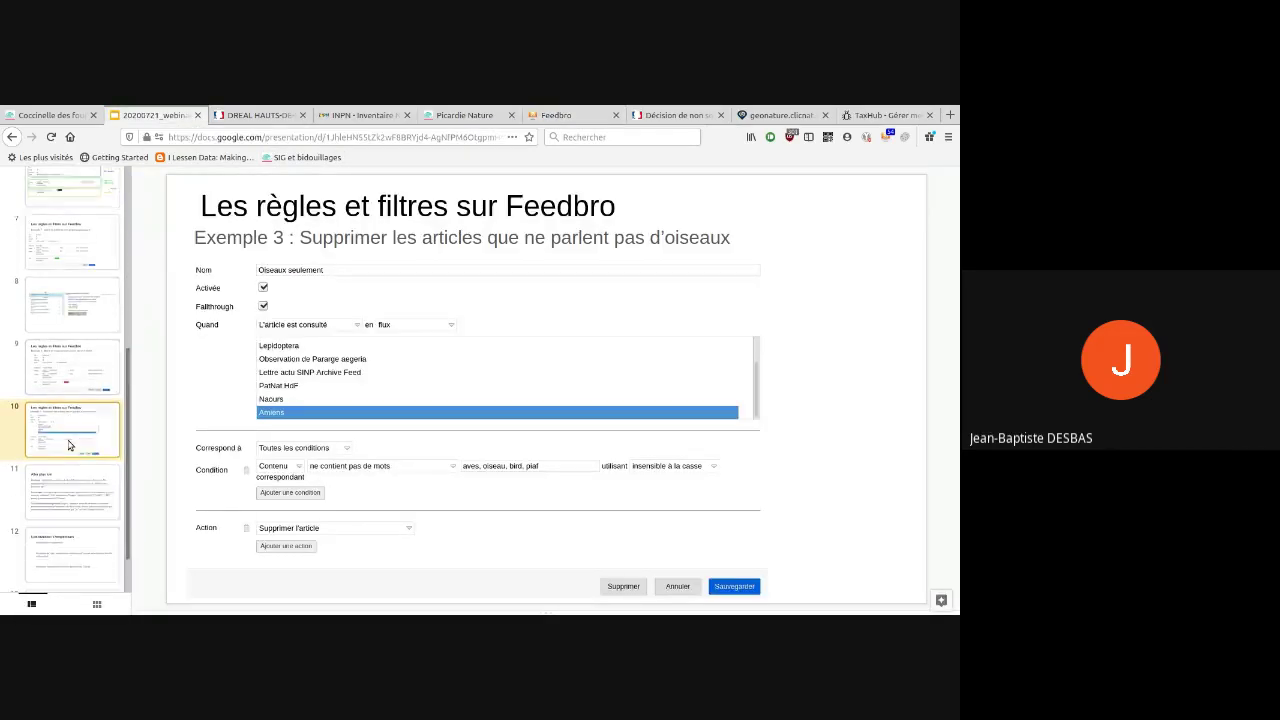
pyautogui.scroll(-1, 70, 446)
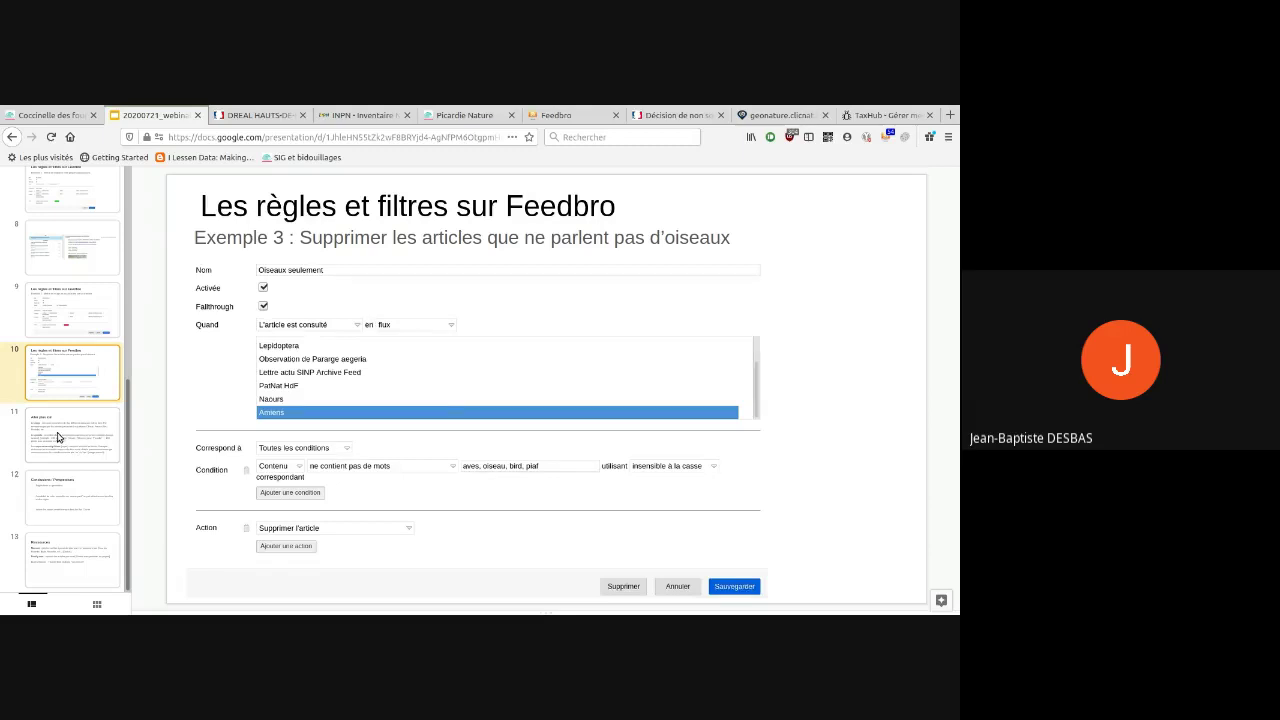
pyautogui.click(58, 437)
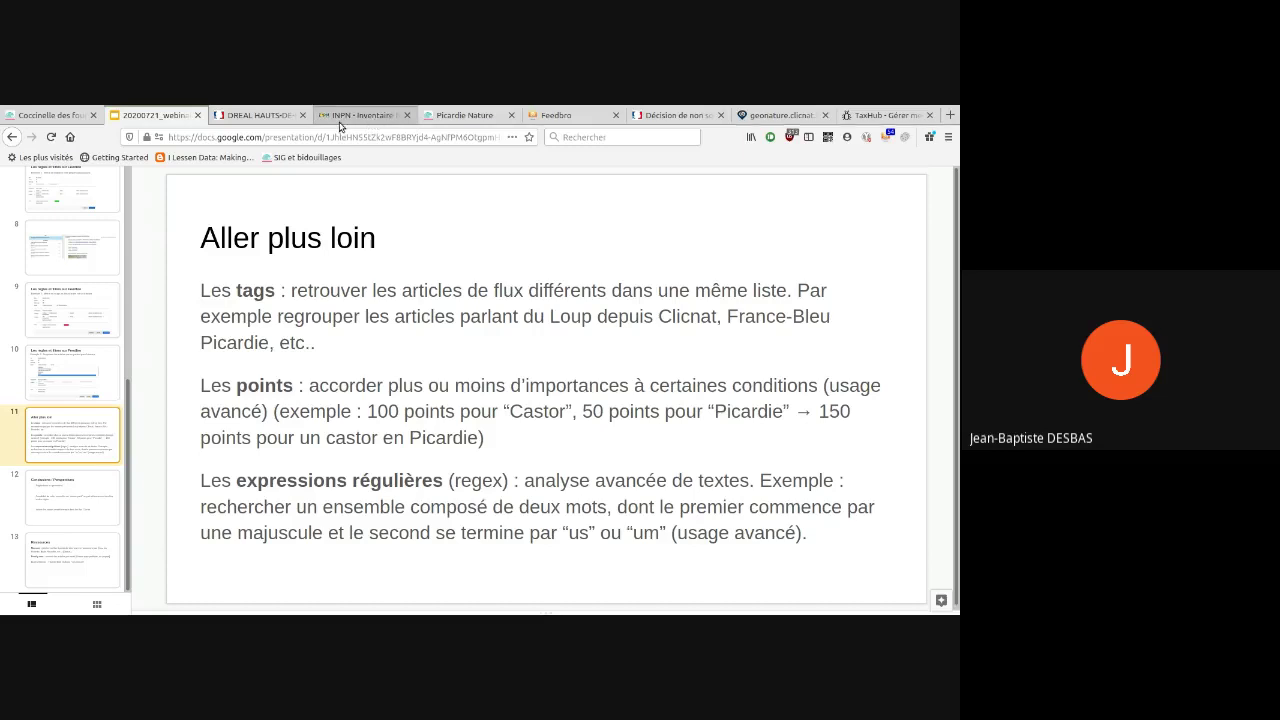
# - Return to Feedbro and check the list of article tags (Balises)
pyautogui.click(556, 115)
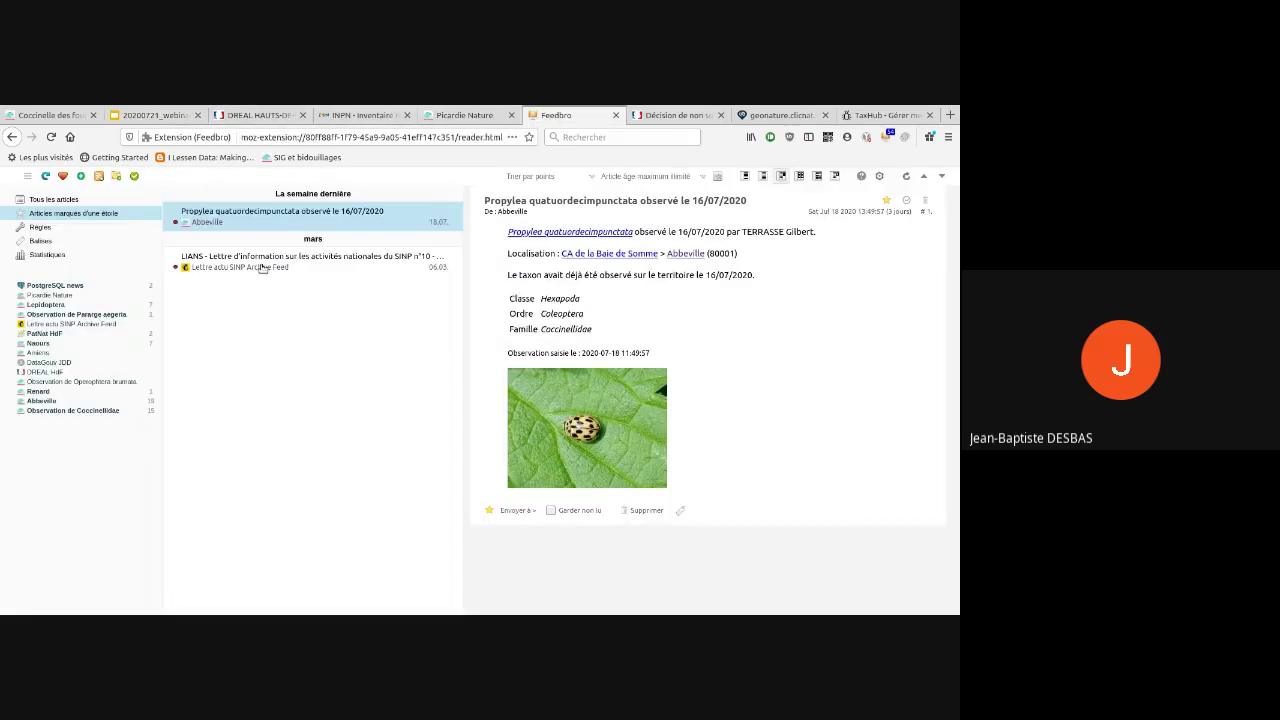
pyautogui.click(44, 242)
pyautogui.click(50, 214)
pyautogui.click(42, 229)
pyautogui.click(38, 243)
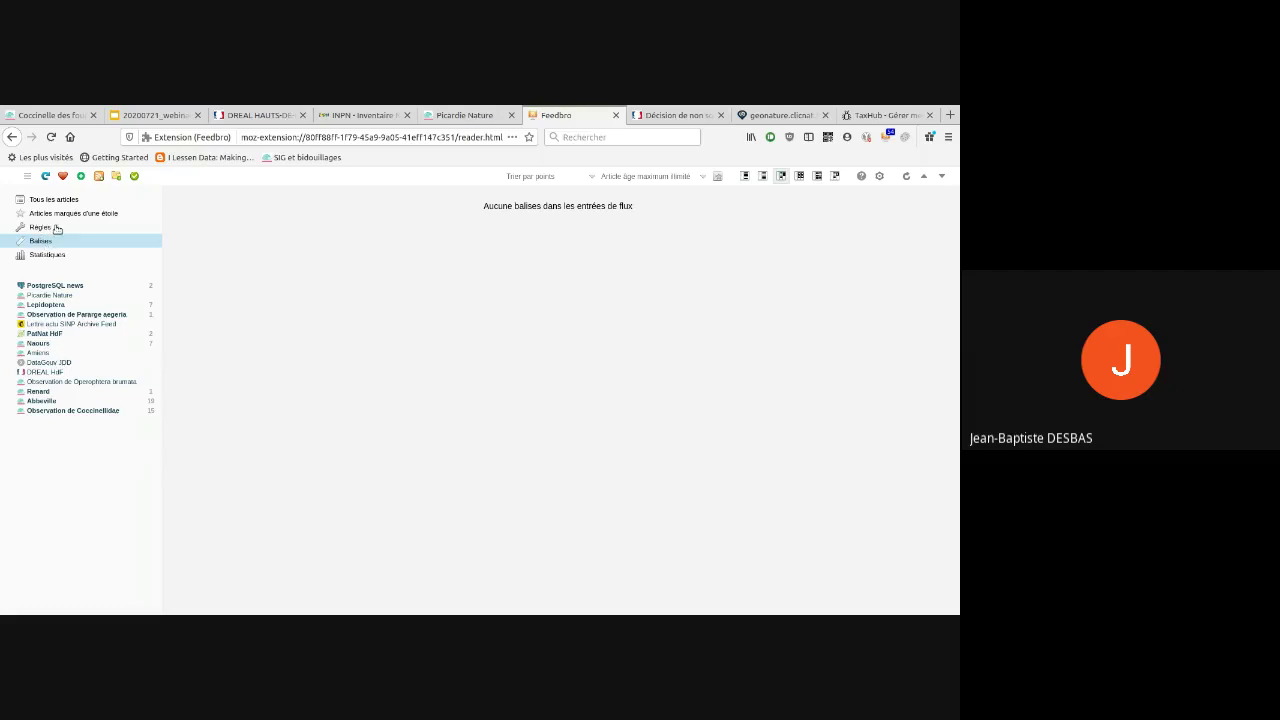
# - Tag the Pieris brassicae observation of 20/07/2020 in the Lepidoptera feed as "Interessant"
pyautogui.click(48, 305)
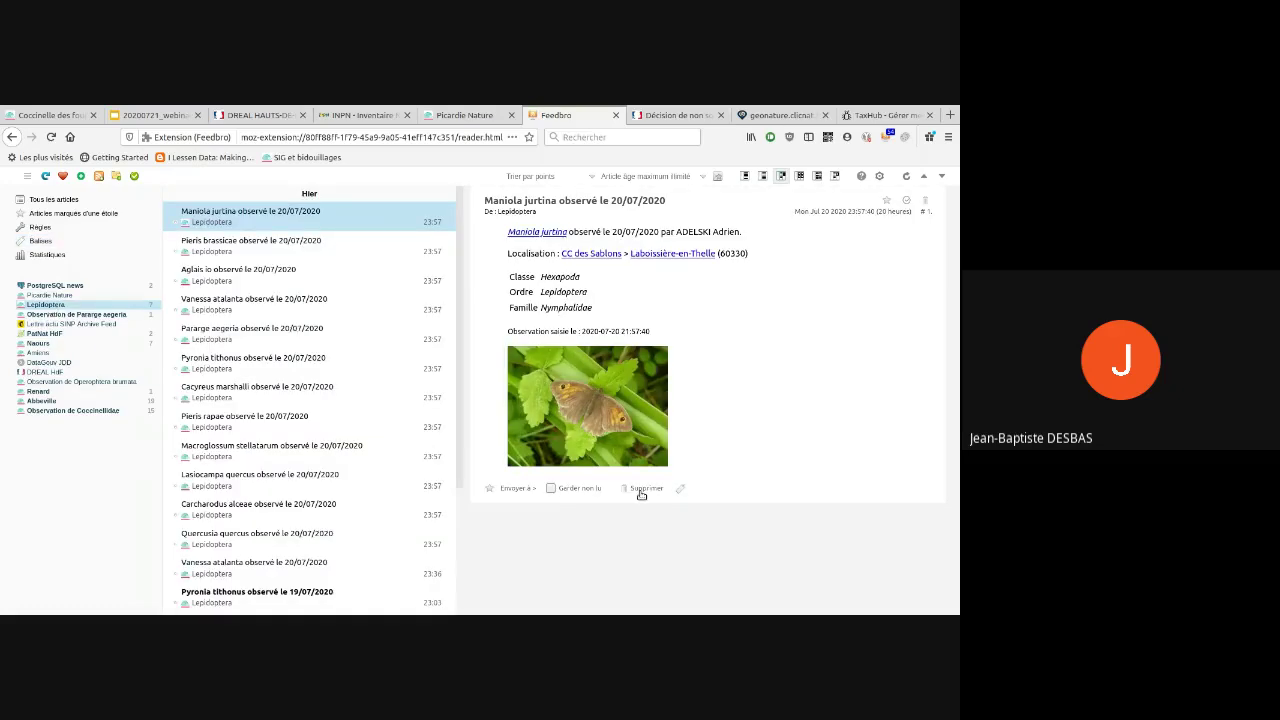
pyautogui.click(263, 250)
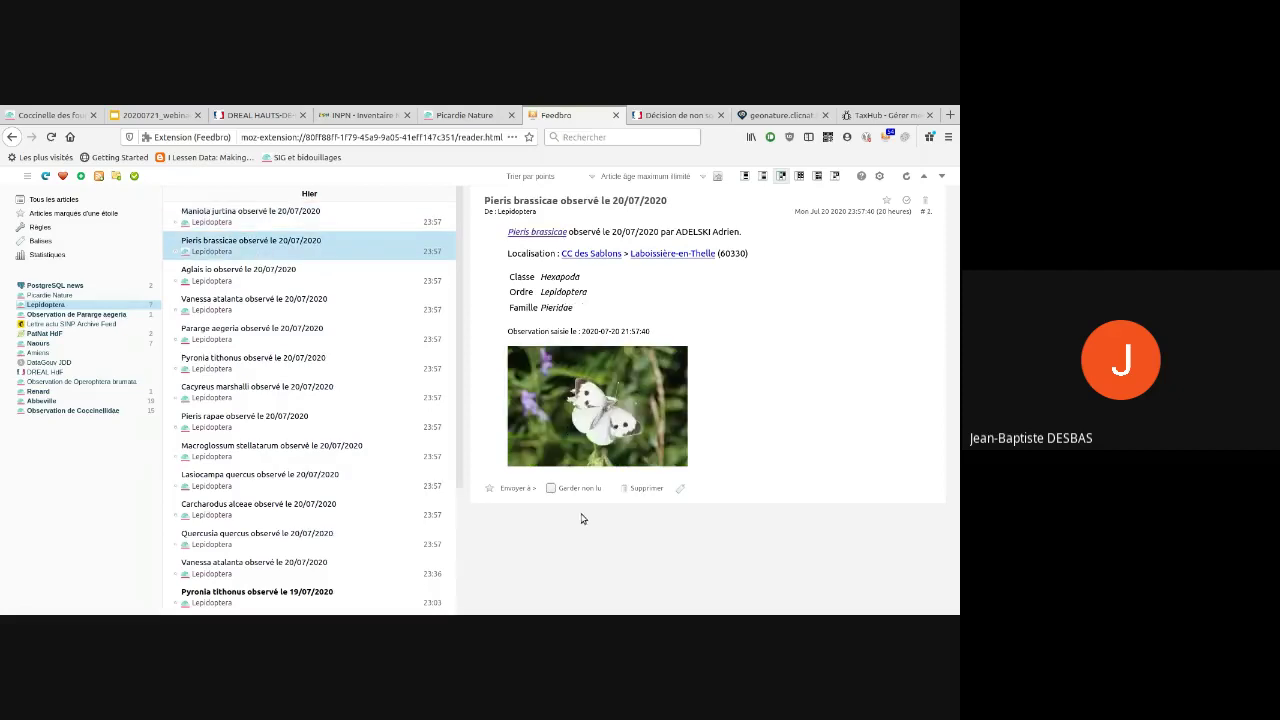
pyautogui.click(680, 488)
pyautogui.write('Interessant')
pyautogui.click(804, 488)
pyautogui.click(687, 489)
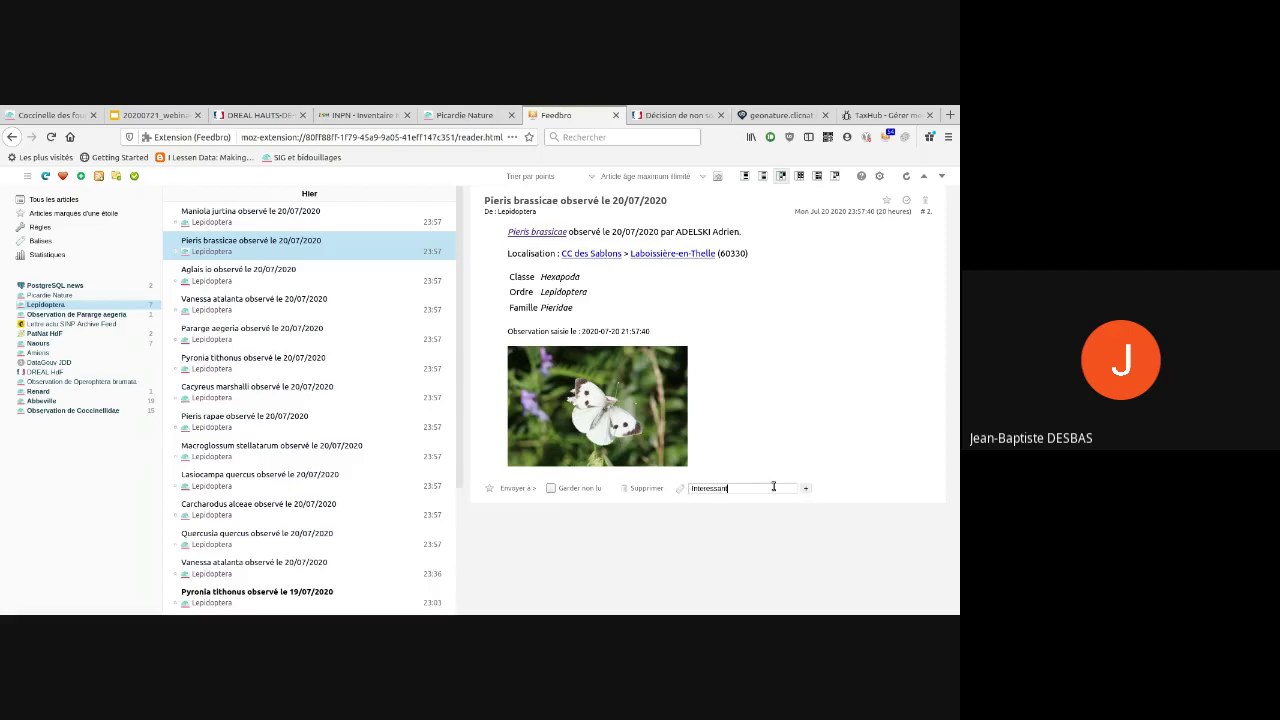
pyautogui.click(806, 489)
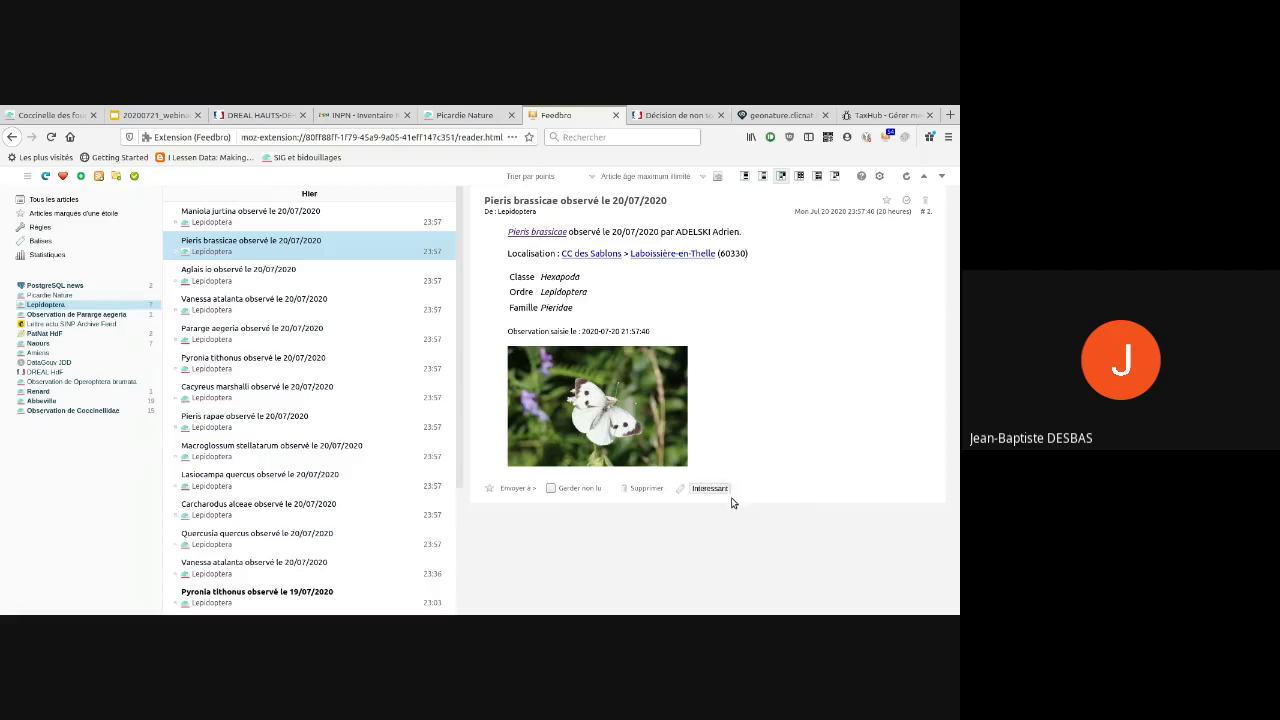
# - Check the observation's tag entry, and display the articles tagged "Interessant" from the tag list
pyautogui.click(680, 488)
pyautogui.click(762, 518)
pyautogui.click(40, 241)
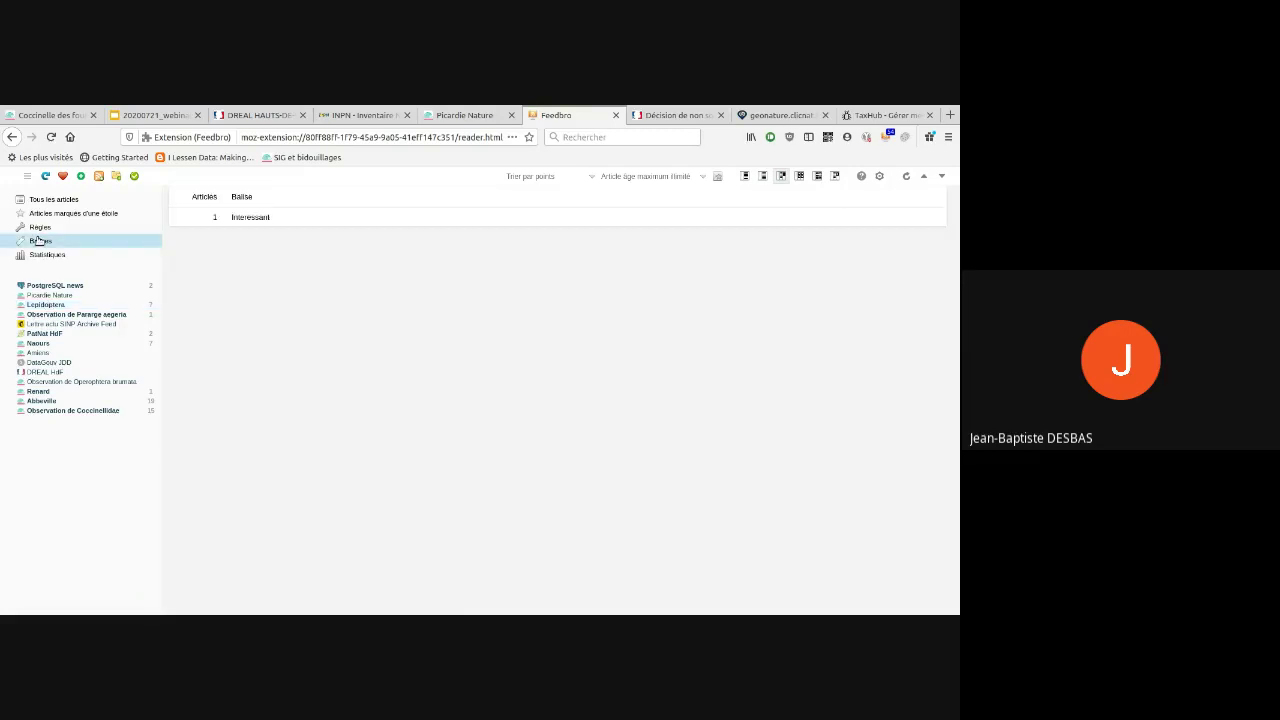
pyautogui.click(245, 221)
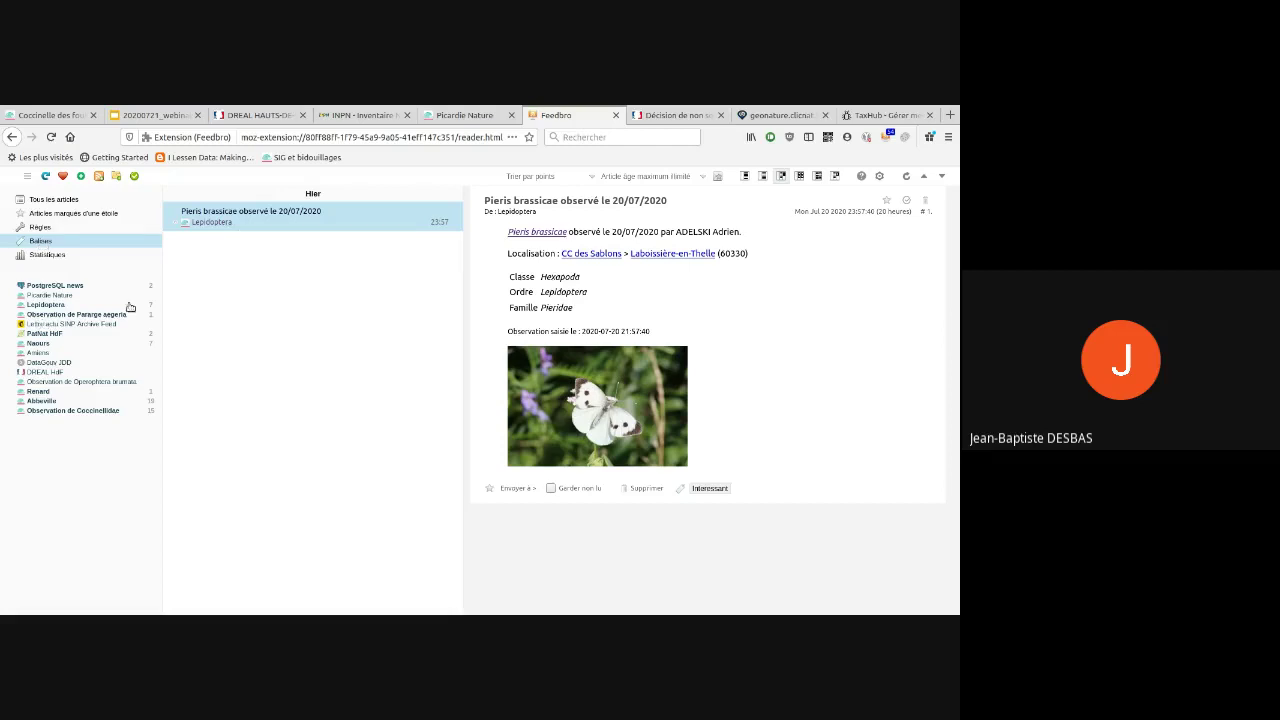
# - Open the "LIANS n°8 - juin 2019" newsletter in the Lettre actu SINP Archive Feed and tag it "int"
pyautogui.click(44, 325)
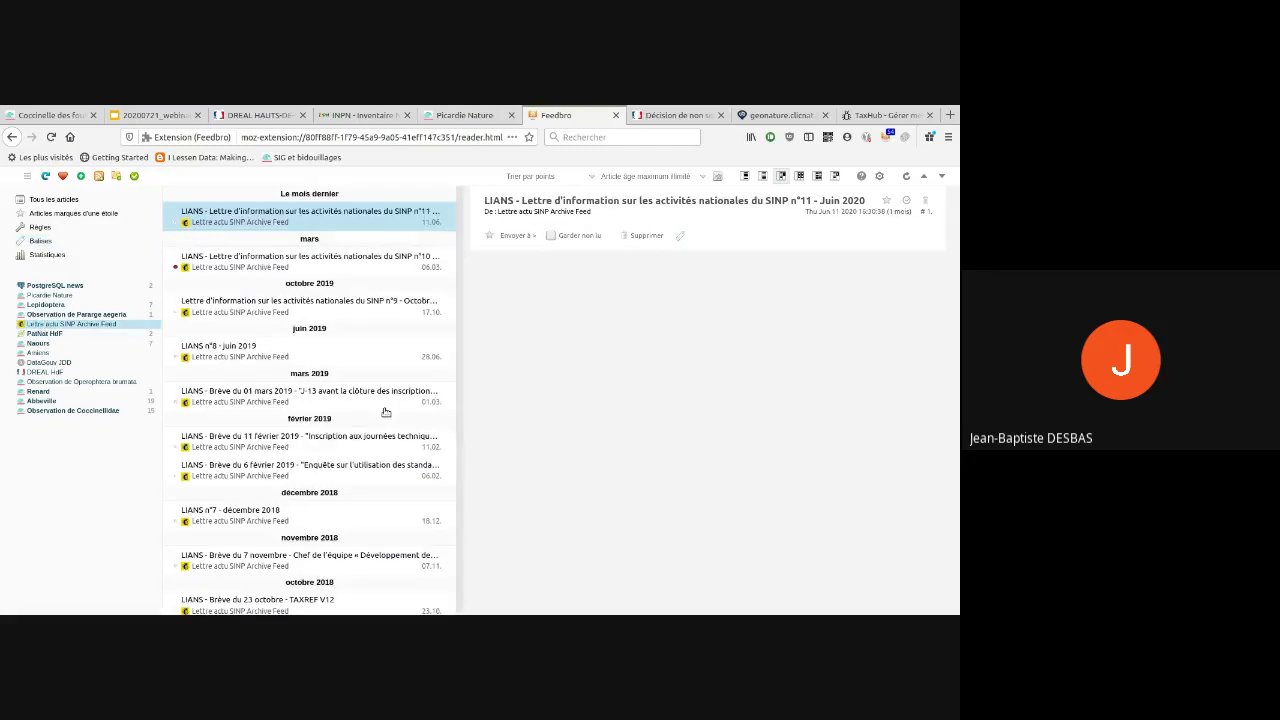
pyautogui.click(252, 355)
pyautogui.scroll(-1, 634, 428)
pyautogui.scroll(-10, 634, 428)
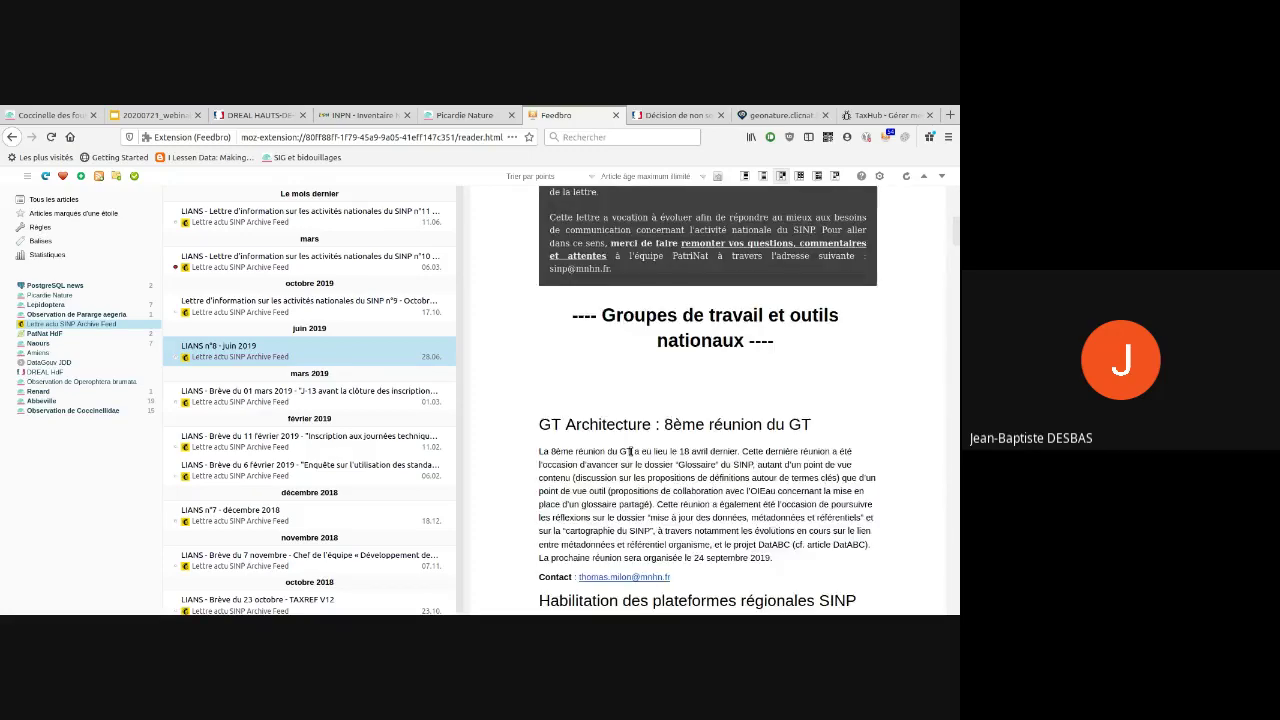
pyautogui.scroll(-15, 957, 256)
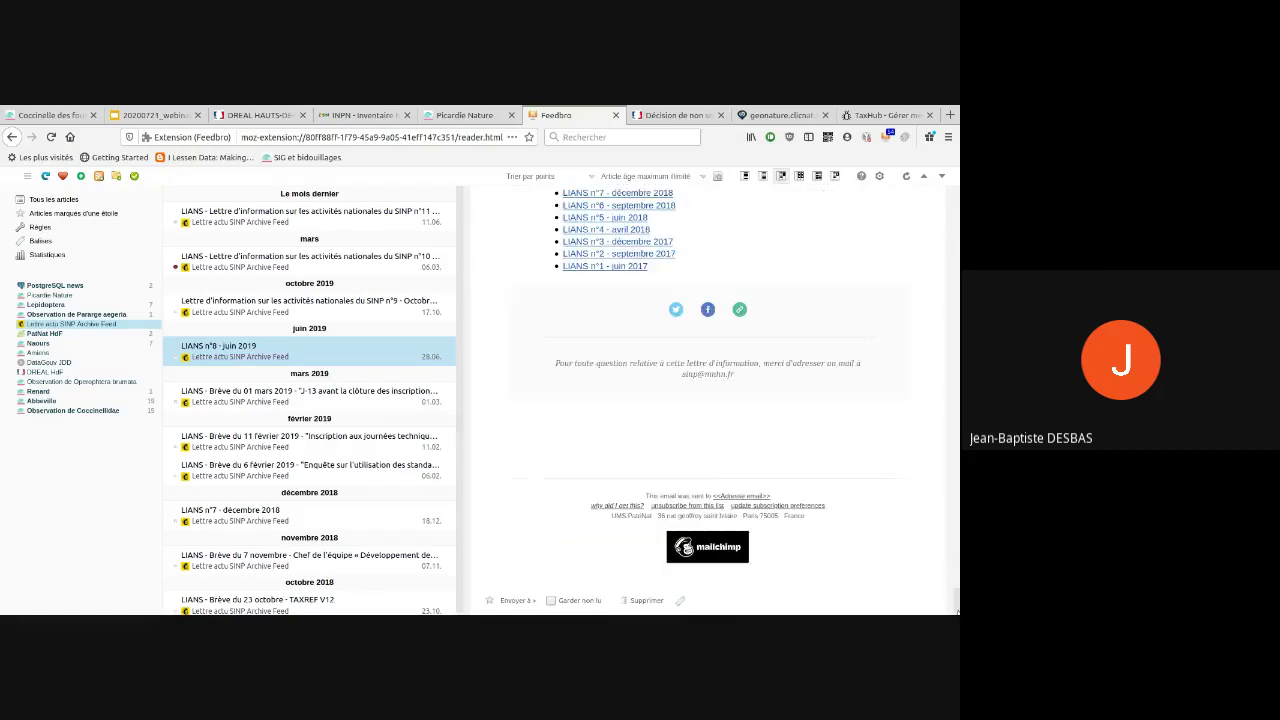
pyautogui.click(682, 600)
pyautogui.write('inf')
pyautogui.click(697, 600)
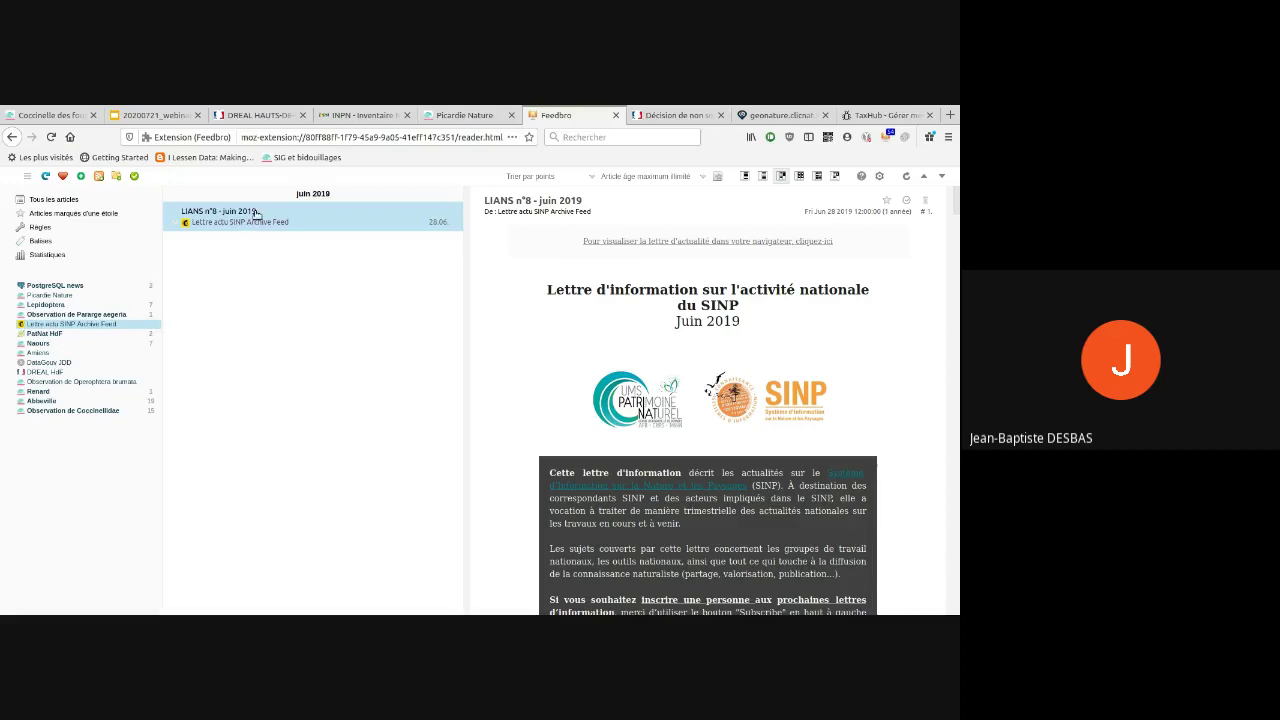
# - Try to add the tag "Interessant" to the LIANS n°8 newsletter
pyautogui.scroll(-1, 793, 288)
pyautogui.moveTo(956, 200); pyautogui.dragTo(956, 600)
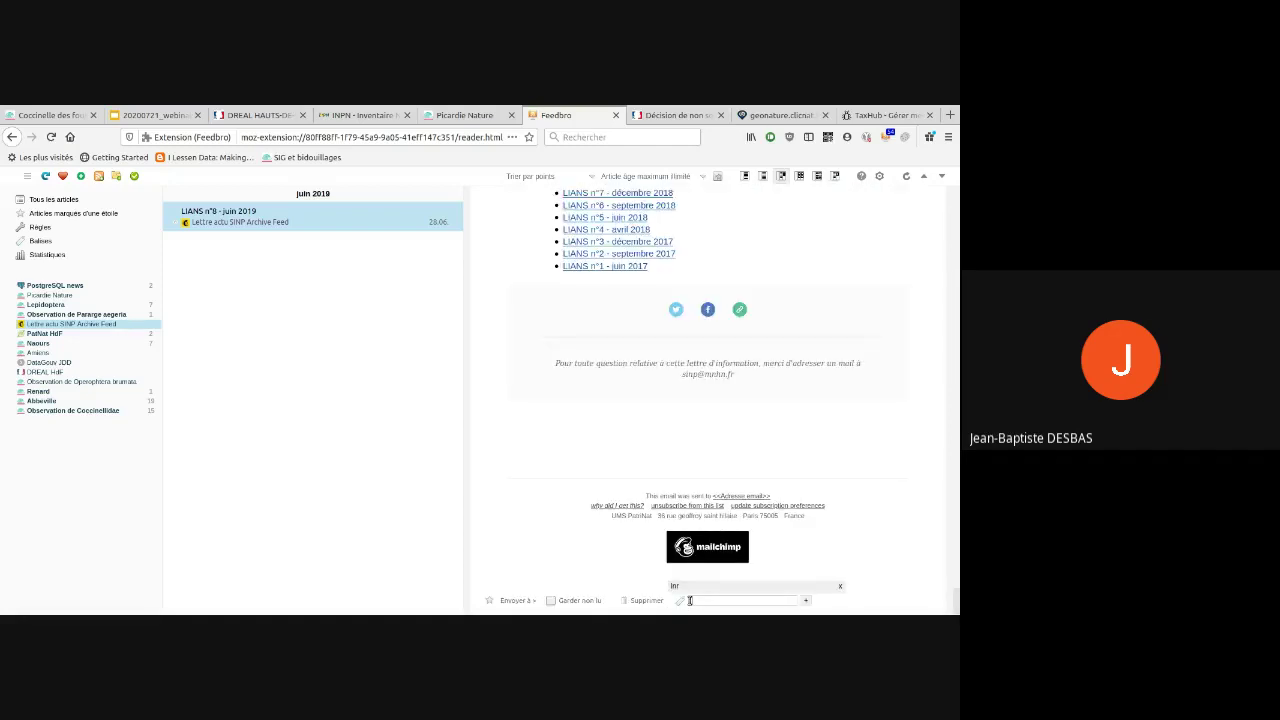
pyautogui.click(689, 600)
pyautogui.write('lumiere')
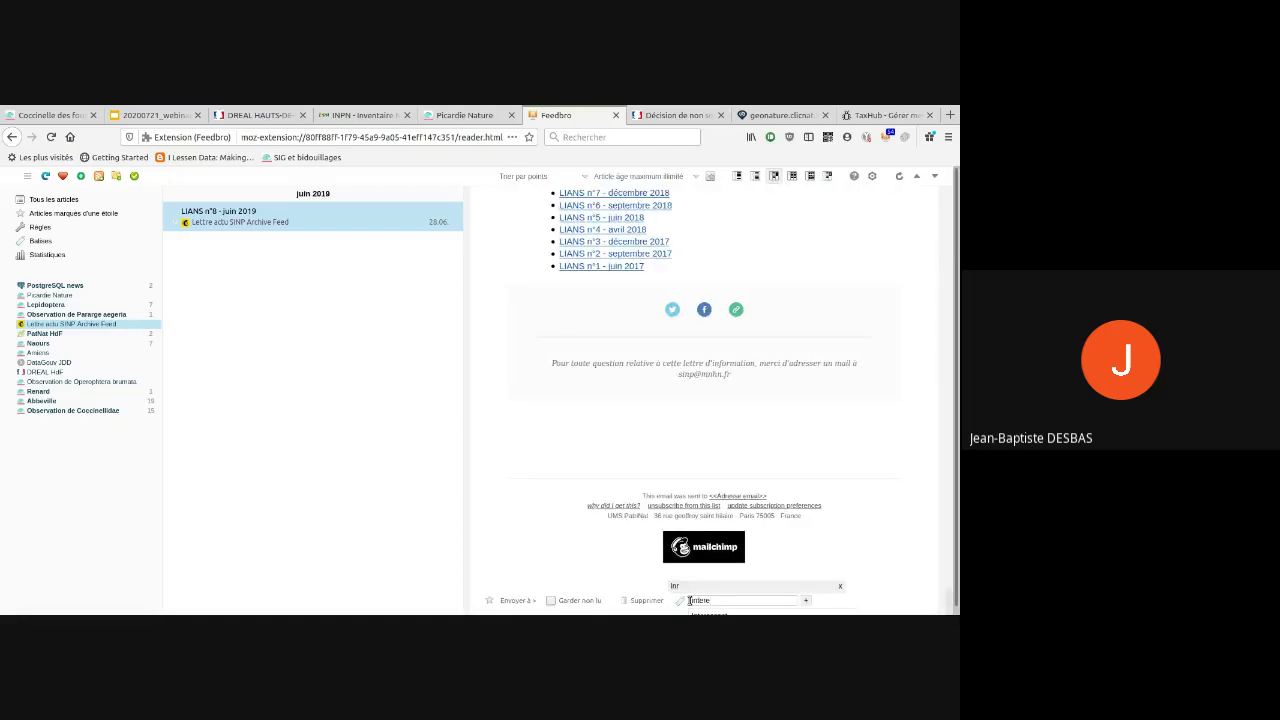
pyautogui.press('Return')
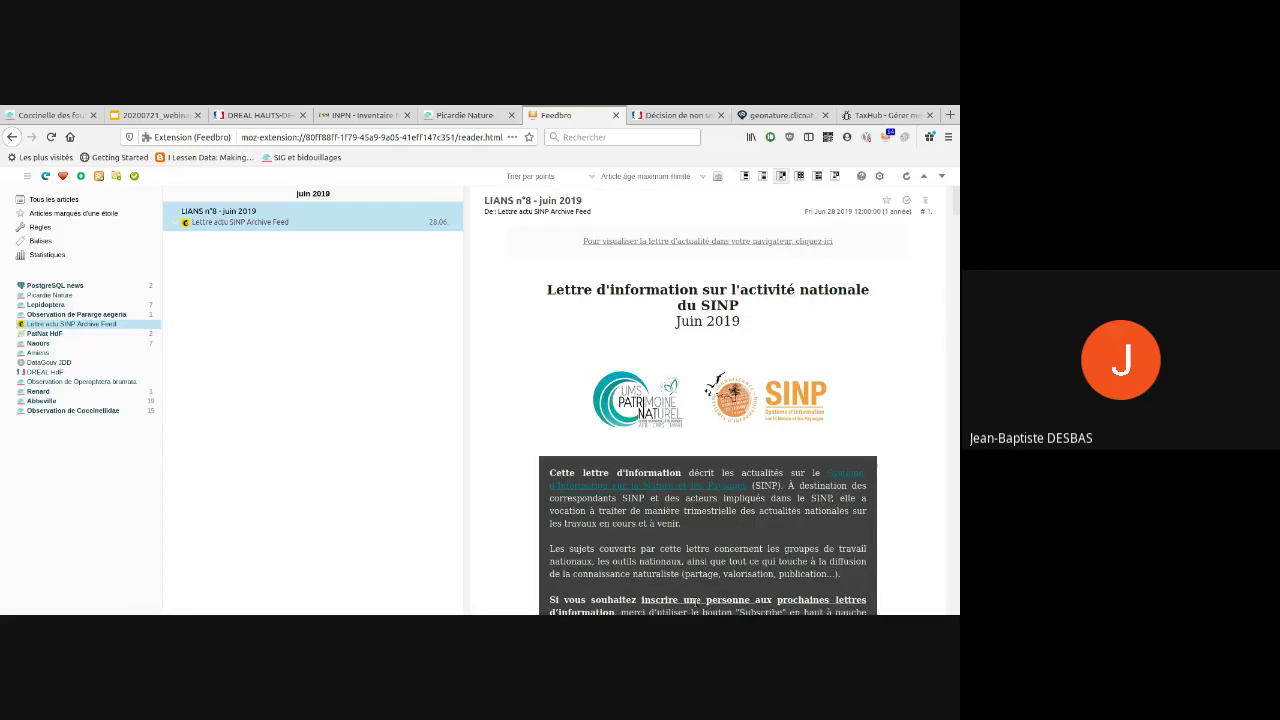
# - Check the tag entry at the end of the LIANS n°8 newsletter
pyautogui.scroll(-15, 695, 600)
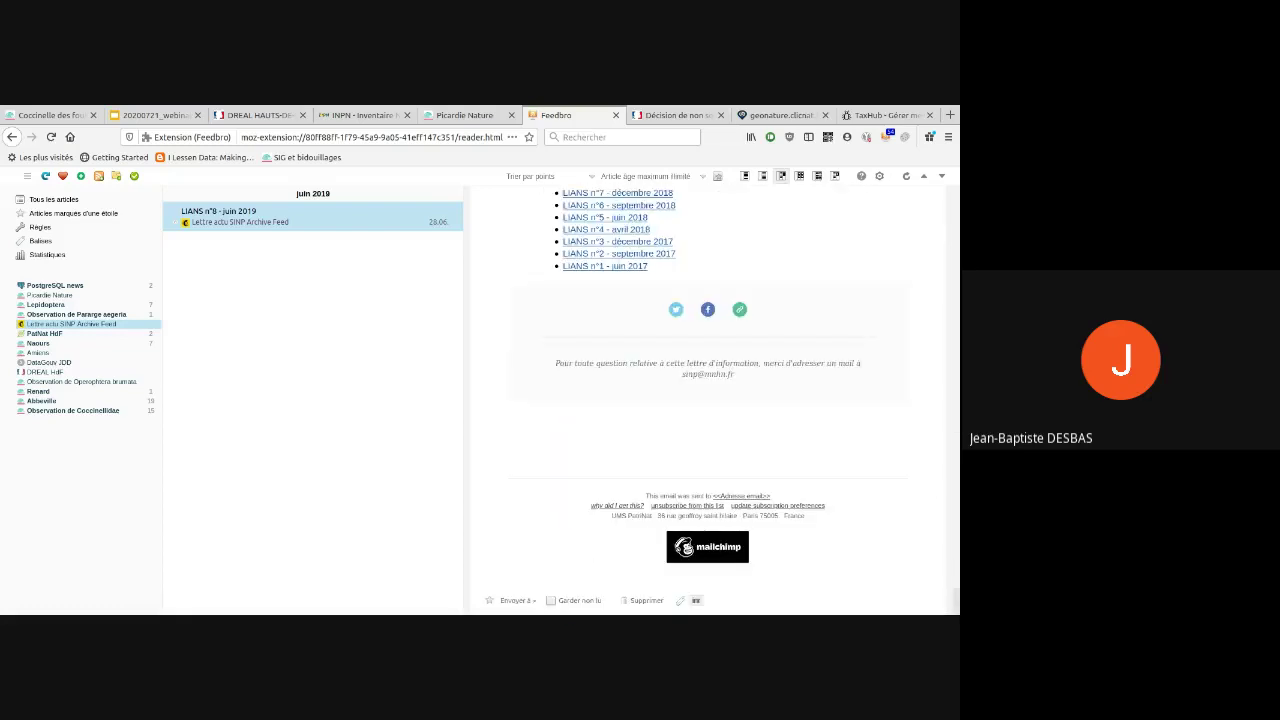
pyautogui.click(681, 600)
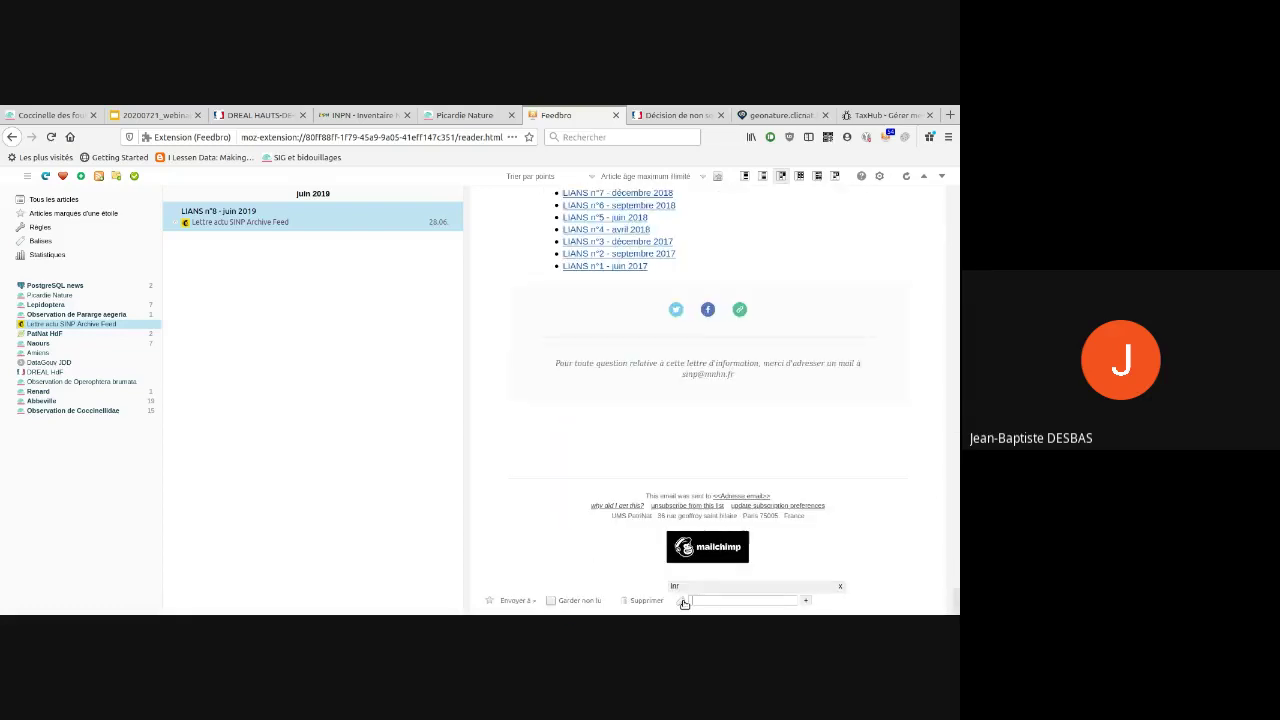
pyautogui.click(684, 601)
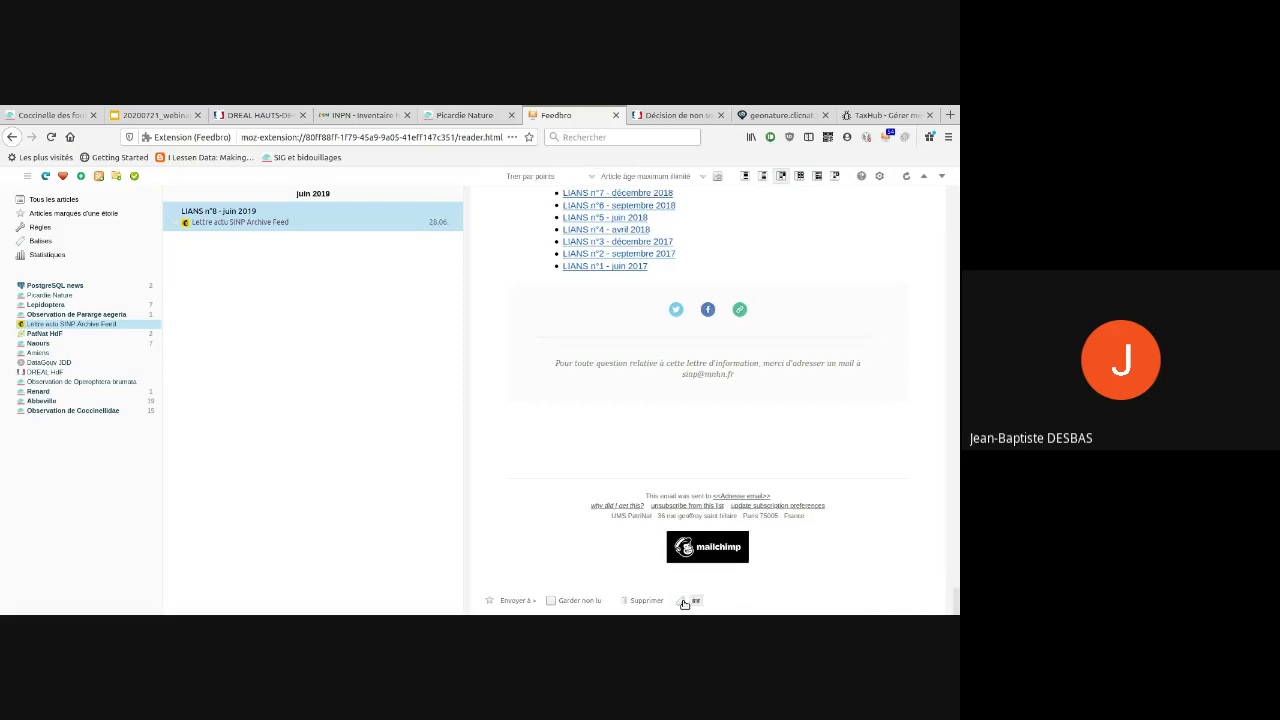
pyautogui.scroll(15, 694, 603)
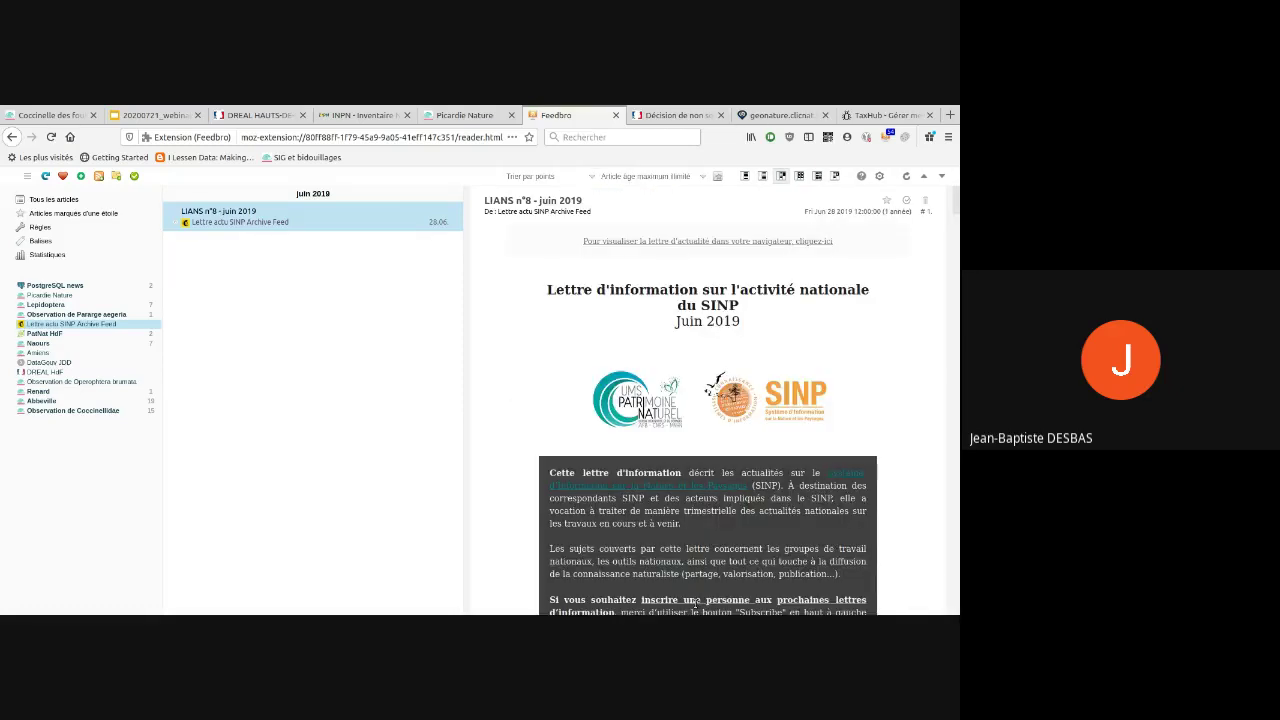
# - Tag the "[AGENDA] Observation de la plus grande colonie de phoques de France" article in the PatNat HdF feed as "Interessant"
pyautogui.click(43, 334)
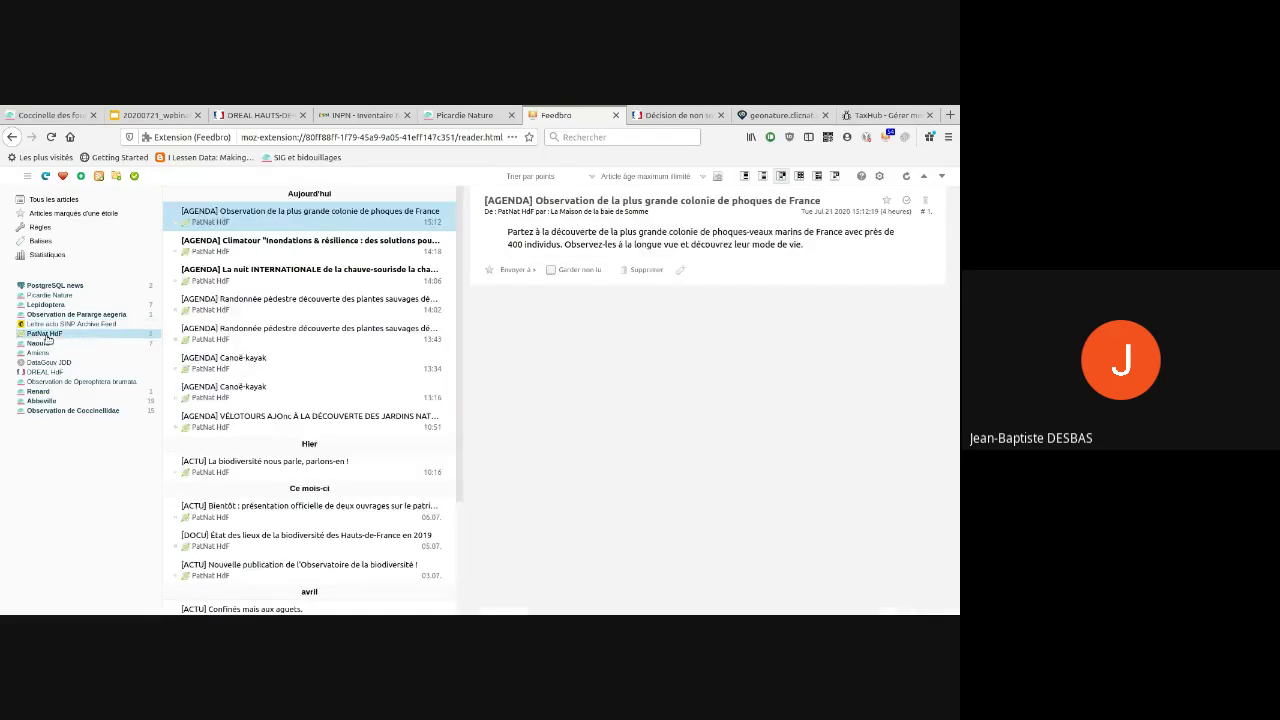
pyautogui.click(681, 271)
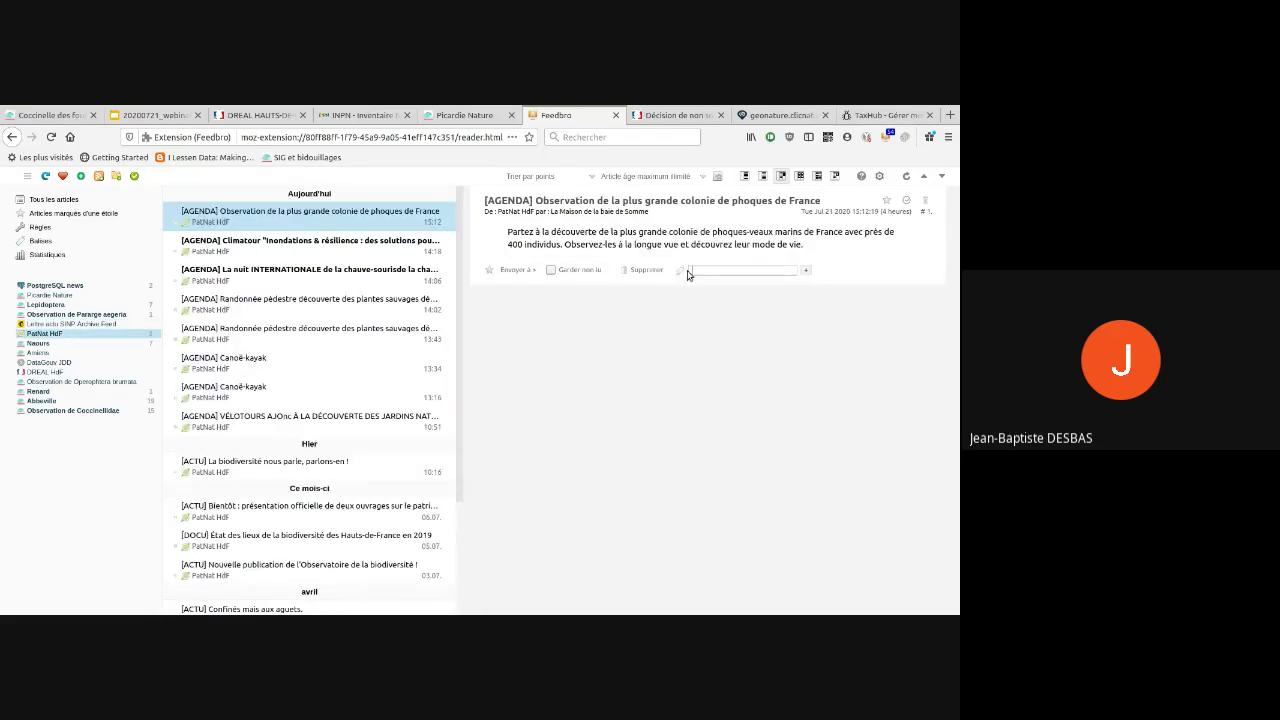
pyautogui.write('int')
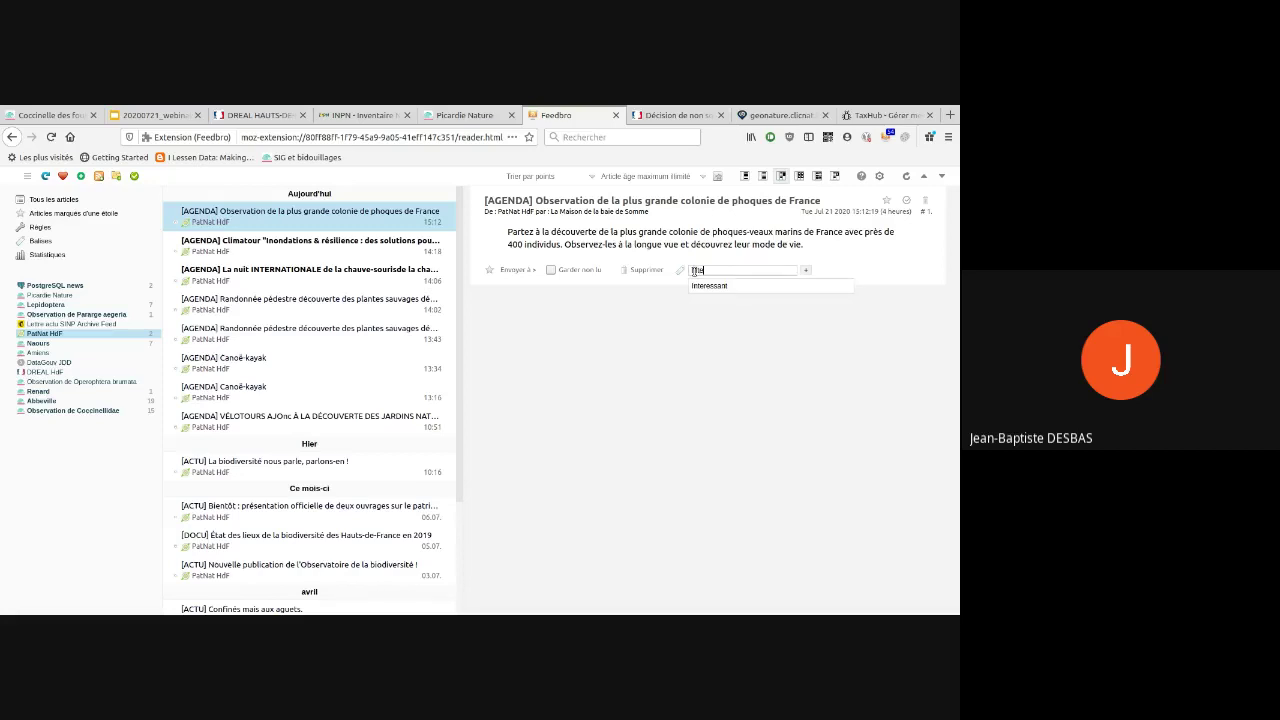
pyautogui.click(710, 286)
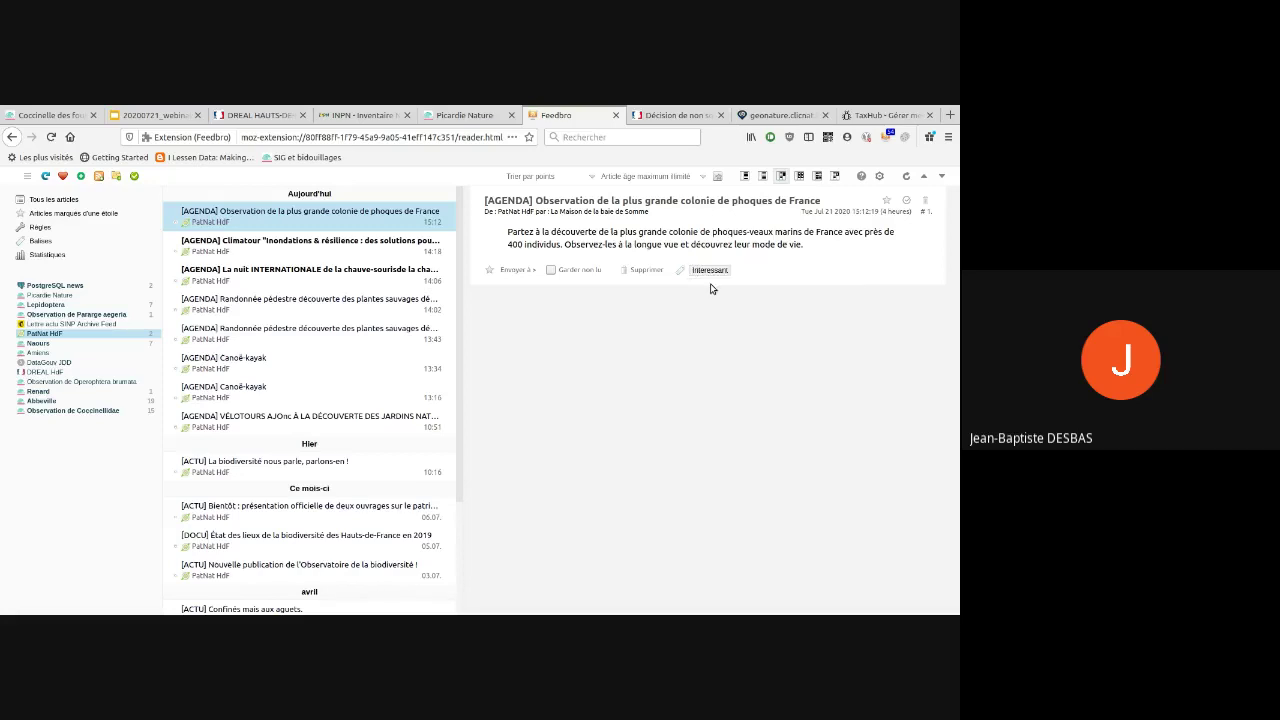
# - Display the articles tagged "Interessant" and view both the seal colony and Pieris brassicae articles
pyautogui.click(43, 244)
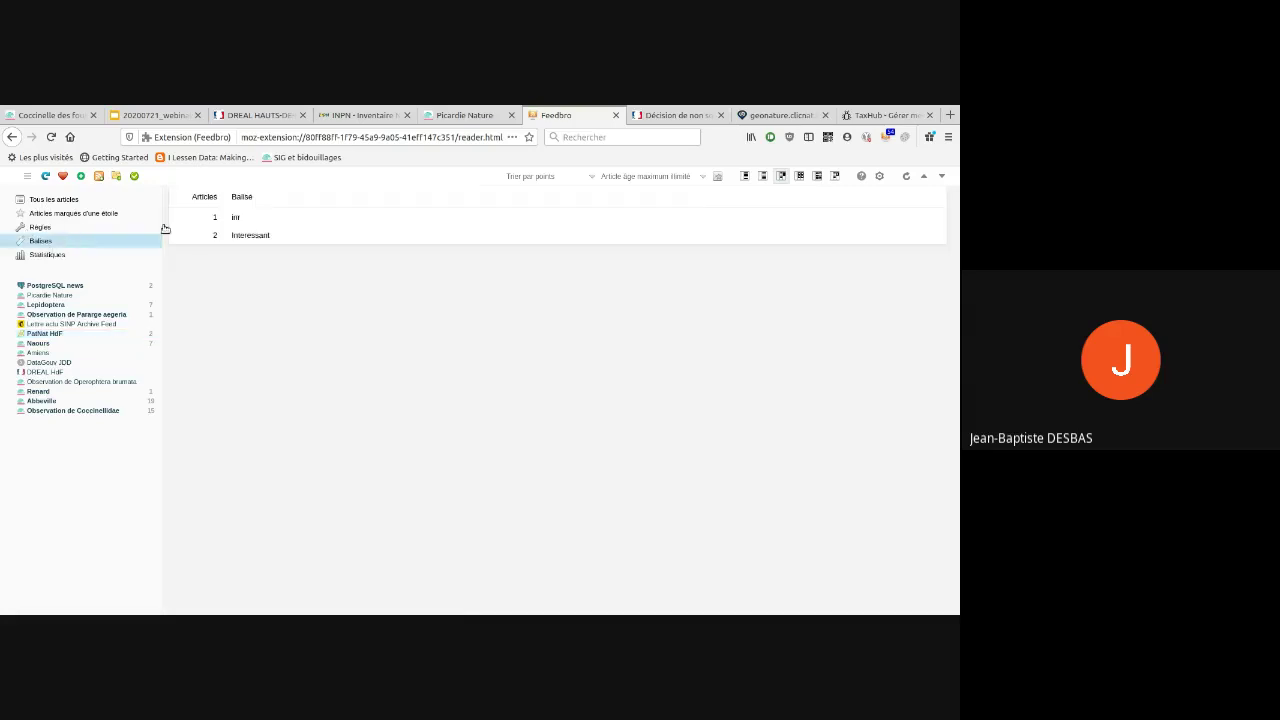
pyautogui.click(242, 236)
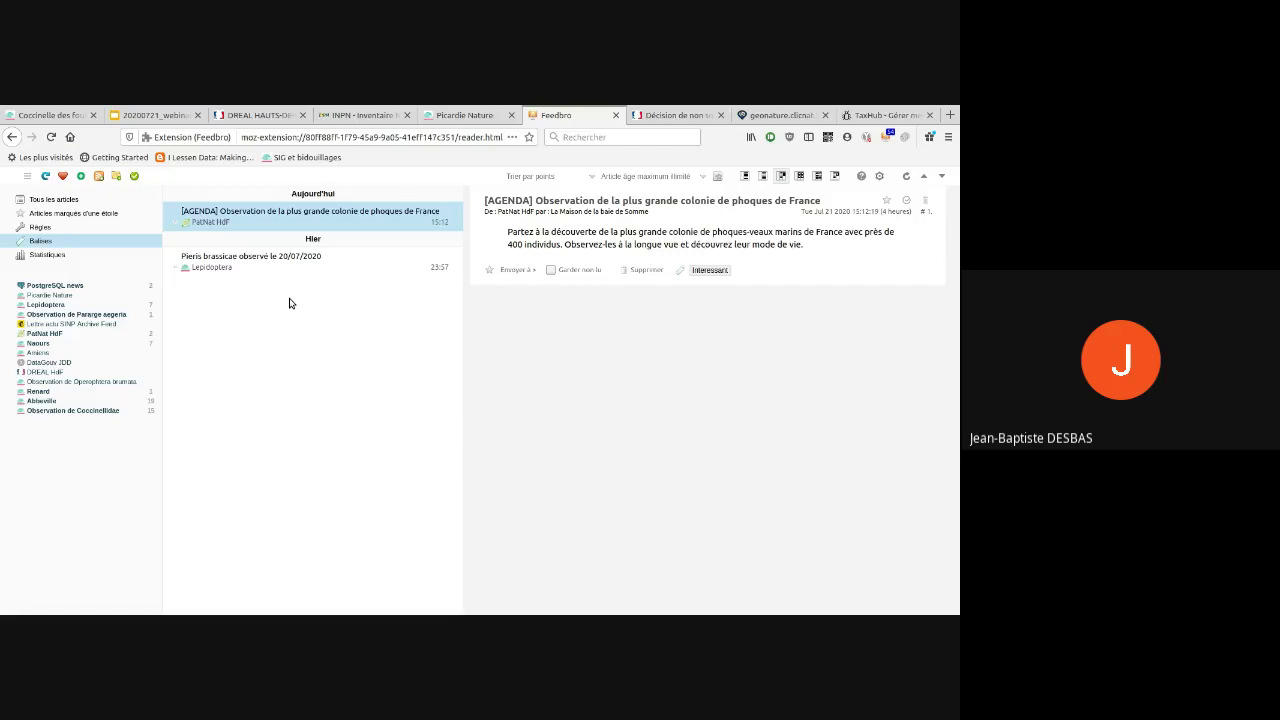
pyautogui.click(228, 262)
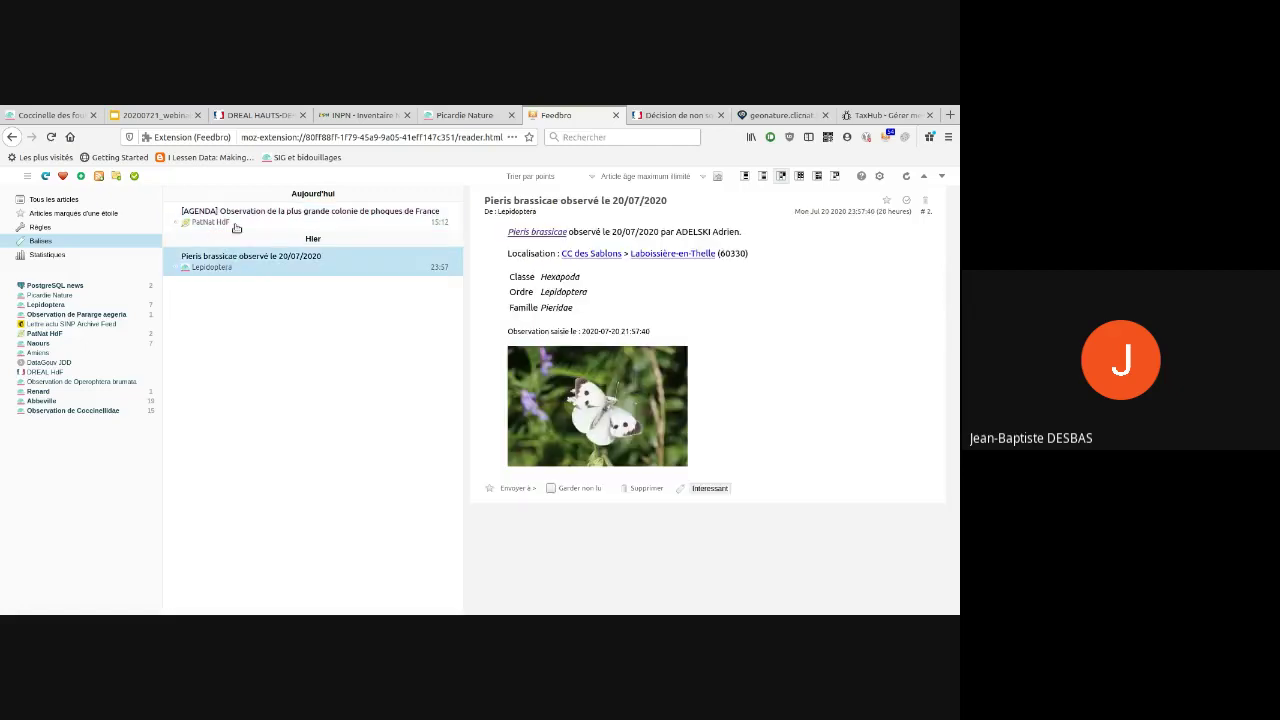
pyautogui.click(240, 215)
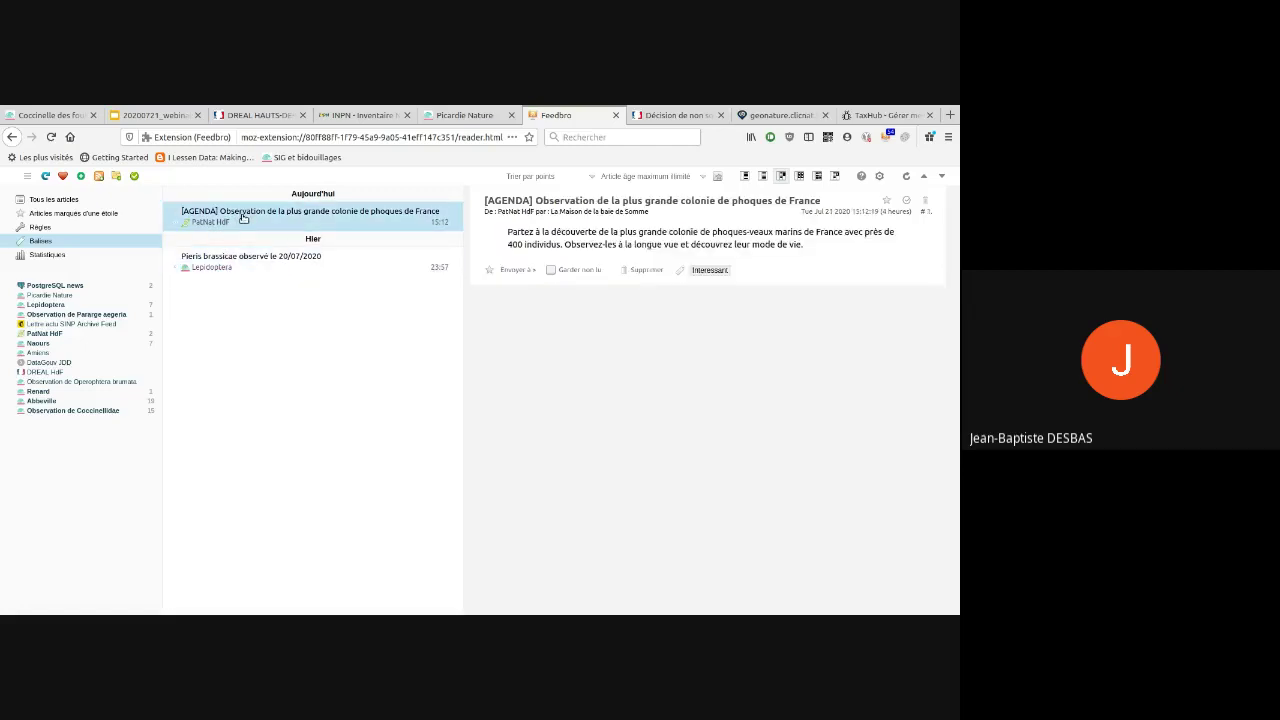
pyautogui.click(237, 267)
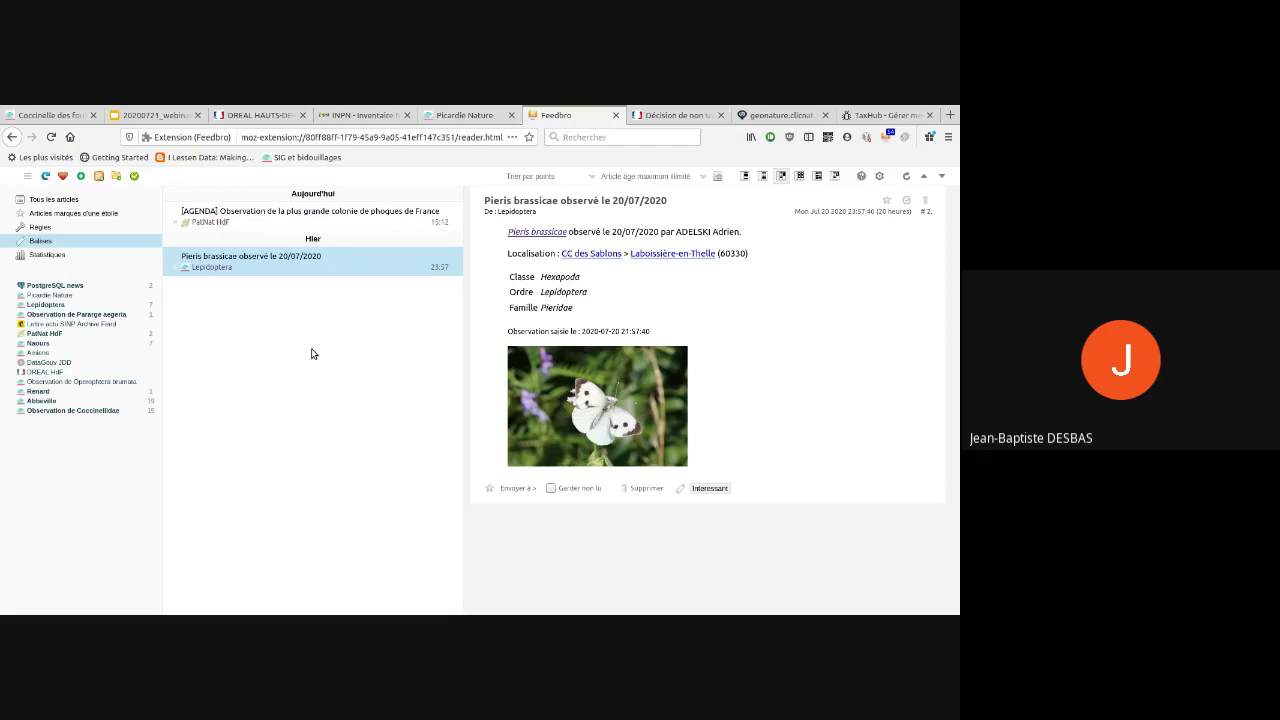
# - Switch to the presentation and point out the "Castor" example in the points paragraph of the "Aller plus loin" slide
pyautogui.click(145, 116)
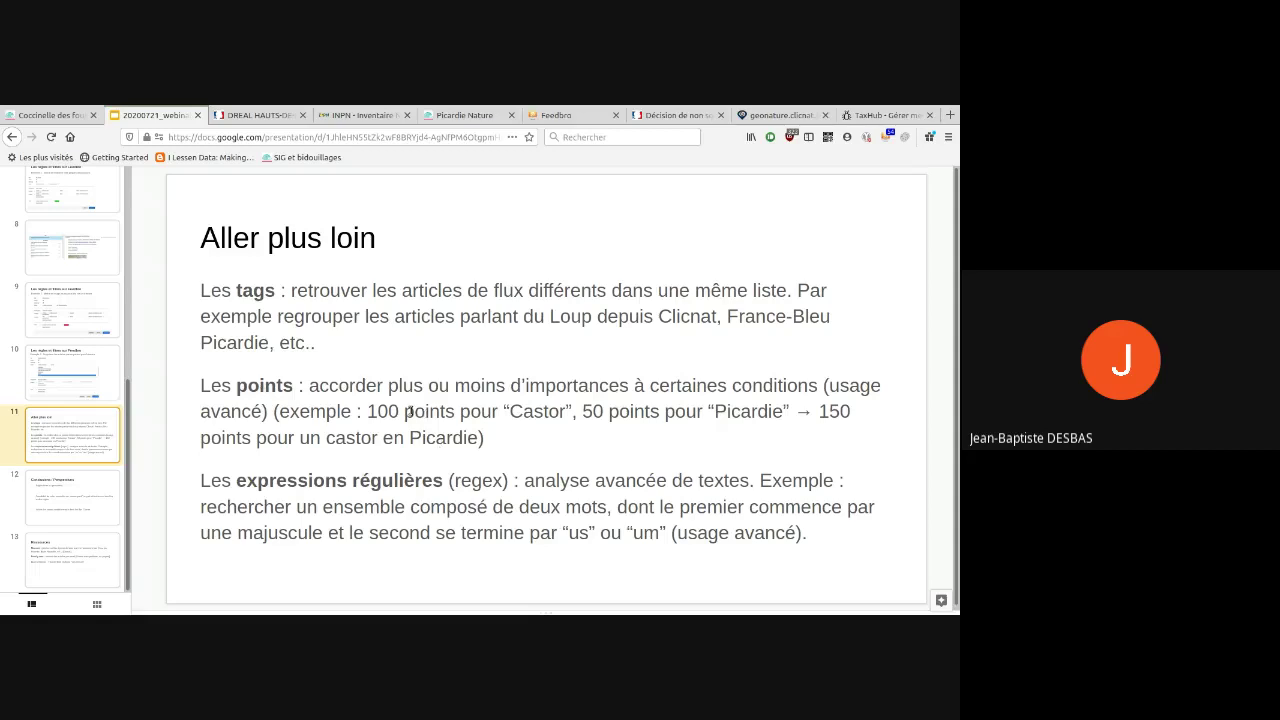
pyautogui.doubleClick(562, 412)
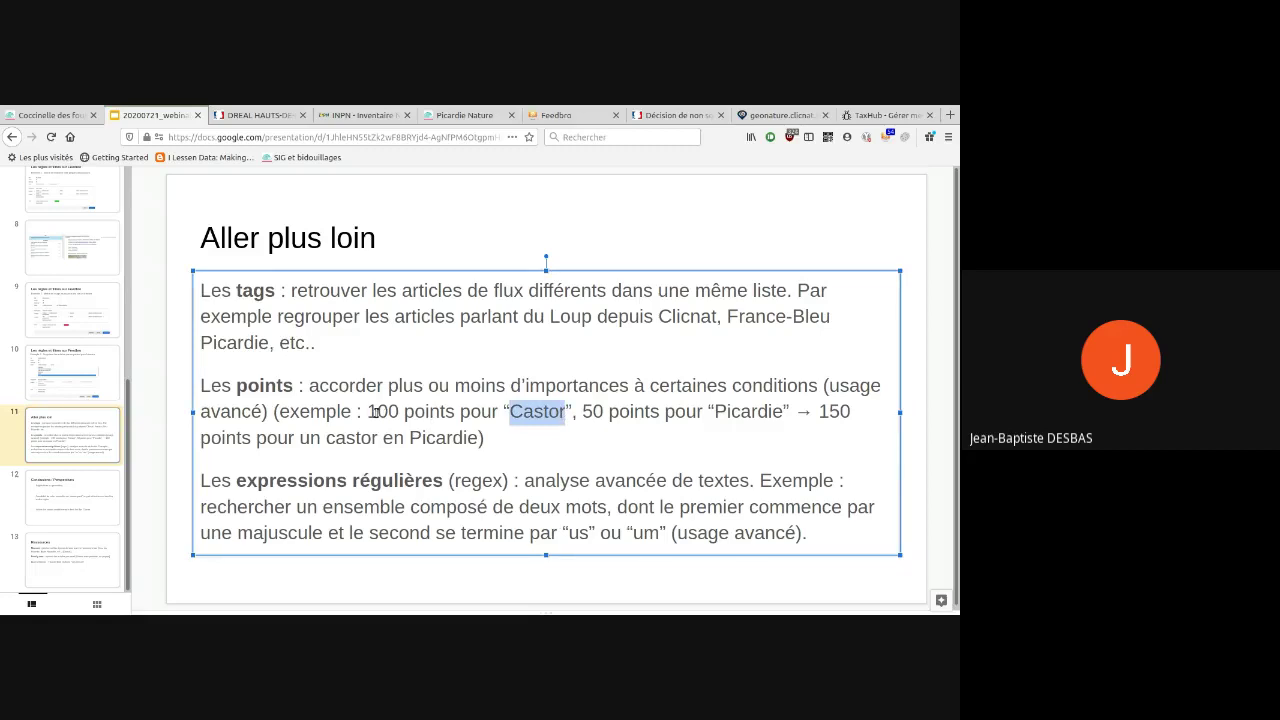
pyautogui.click(530, 435)
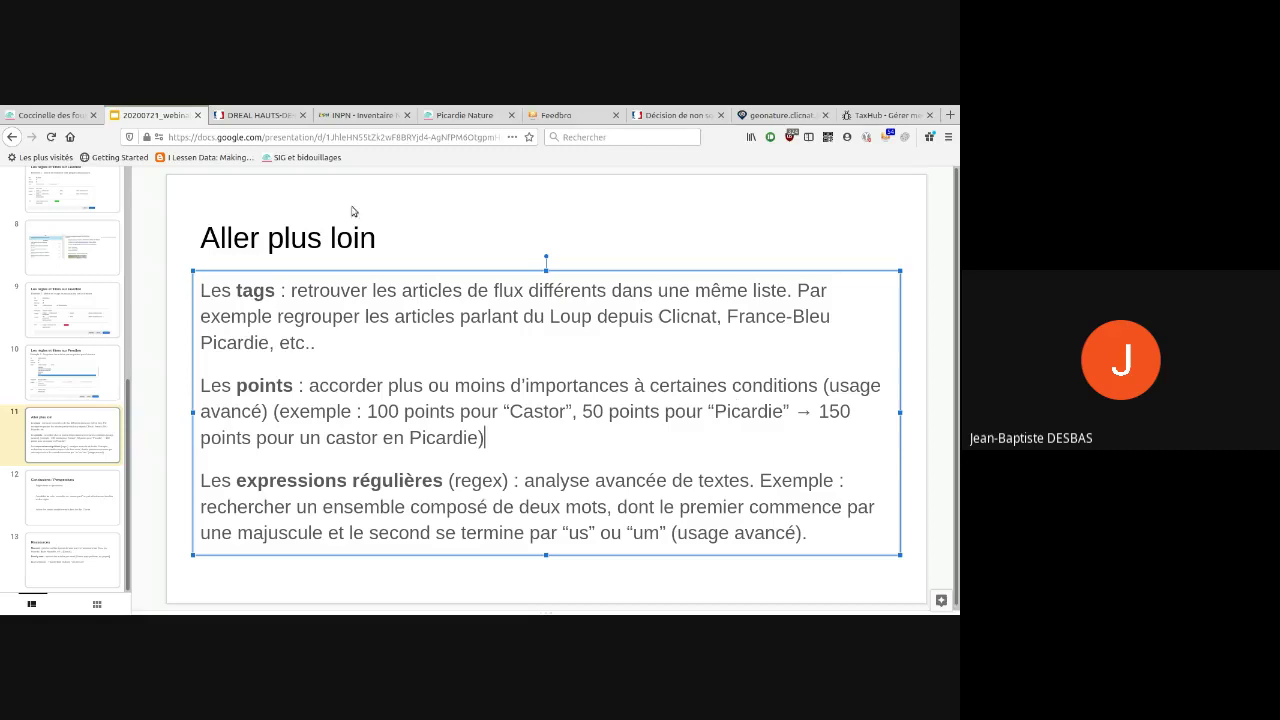
# - Look briefly at Feedbro, and return to the presentation to point out the regular expressions paragraph of slide 11
pyautogui.click(557, 116)
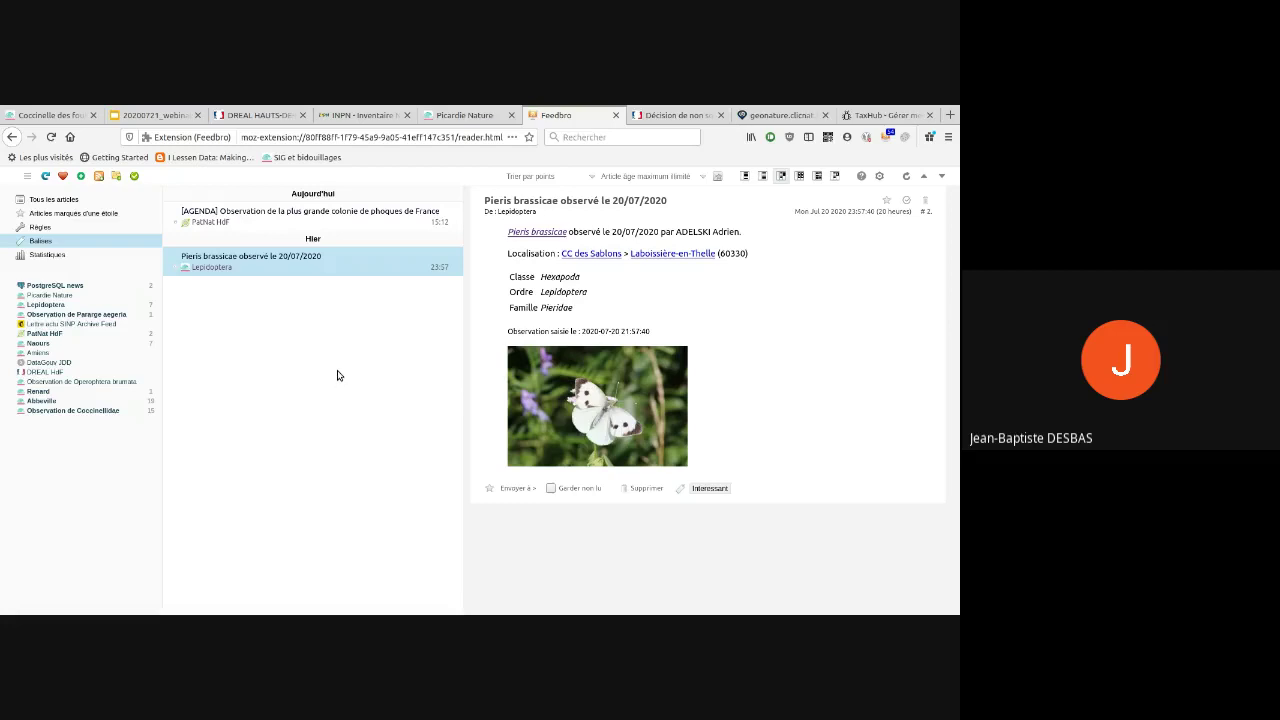
pyautogui.click(154, 116)
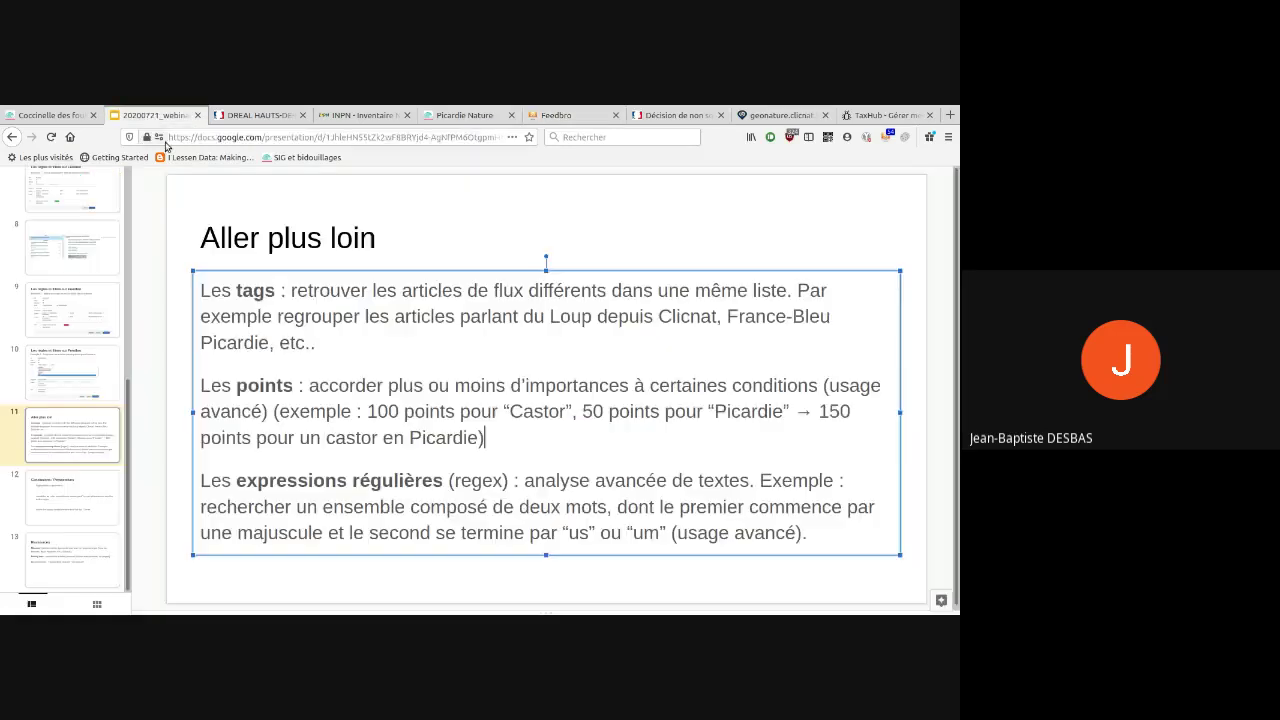
pyautogui.doubleClick(472, 483)
pyautogui.click(548, 466)
pyautogui.moveTo(525, 481); pyautogui.dragTo(640, 506)
pyautogui.click(640, 508)
# - Show slide 12, "Conclusions / Perspectives", and slide 13, "Ressources", pointing out the Morss.it entry
pyautogui.click(72, 497)
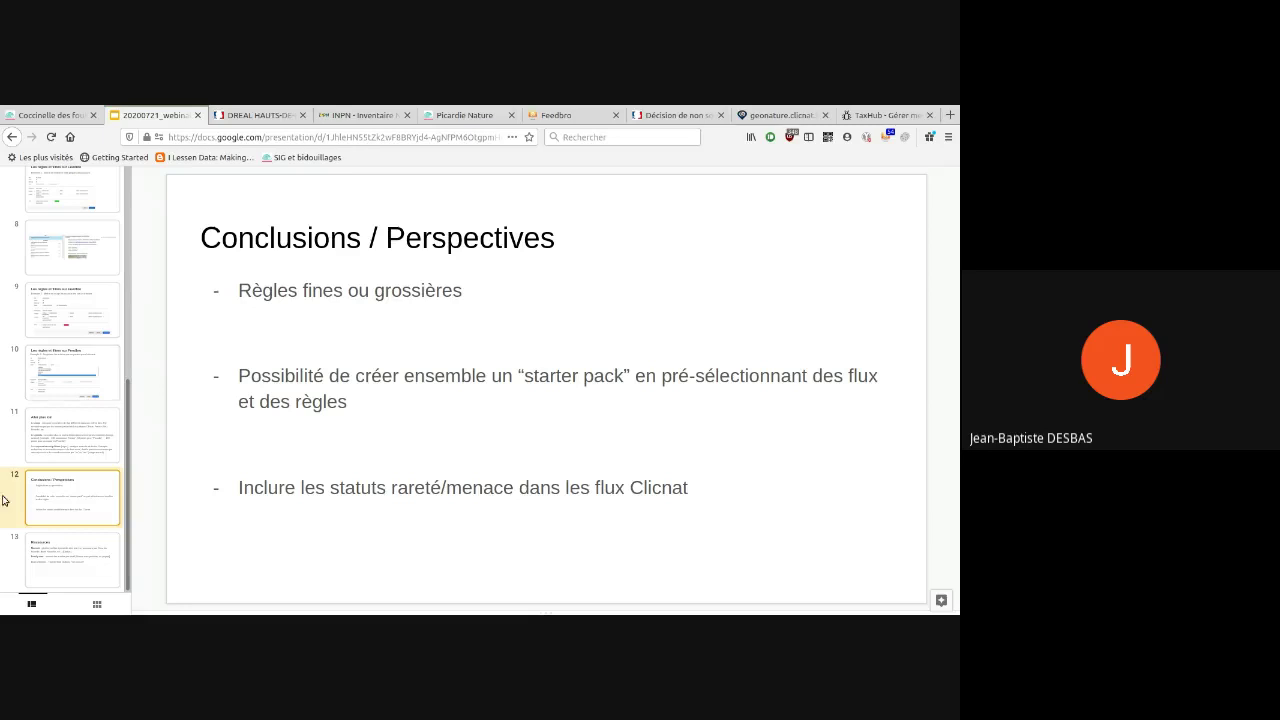
pyautogui.click(61, 551)
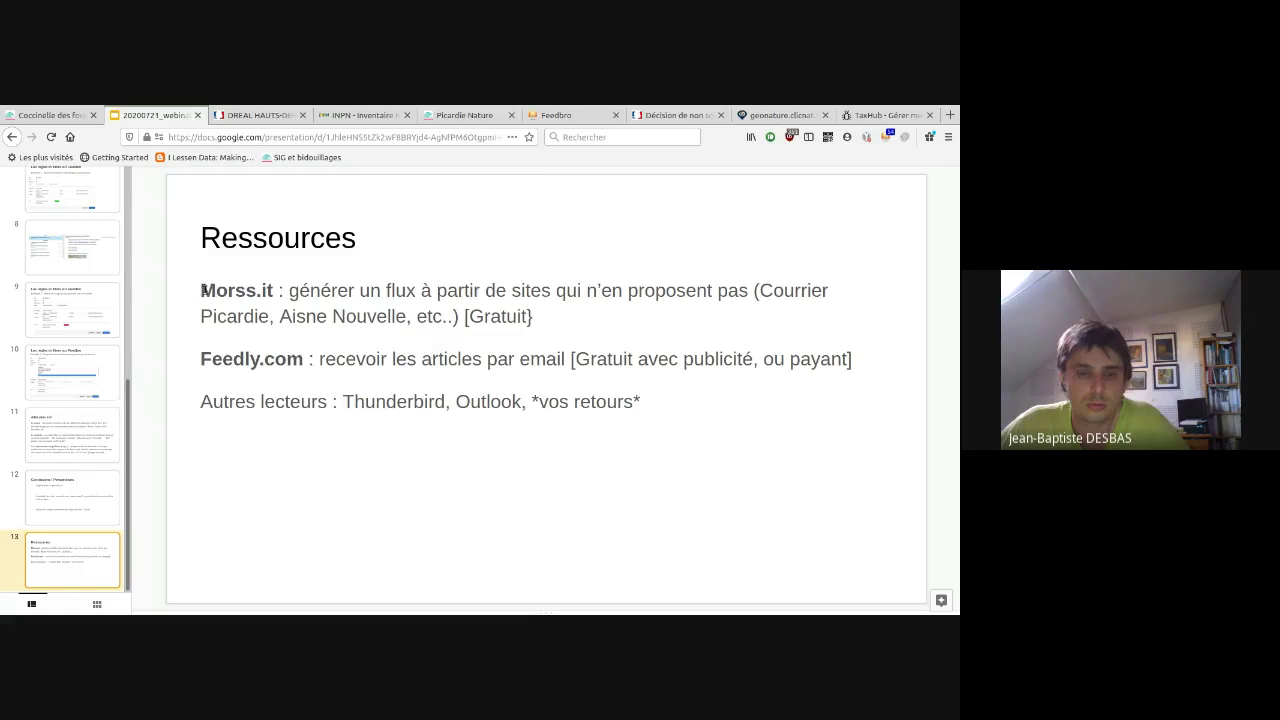
pyautogui.moveTo(204, 290); pyautogui.dragTo(280, 292)
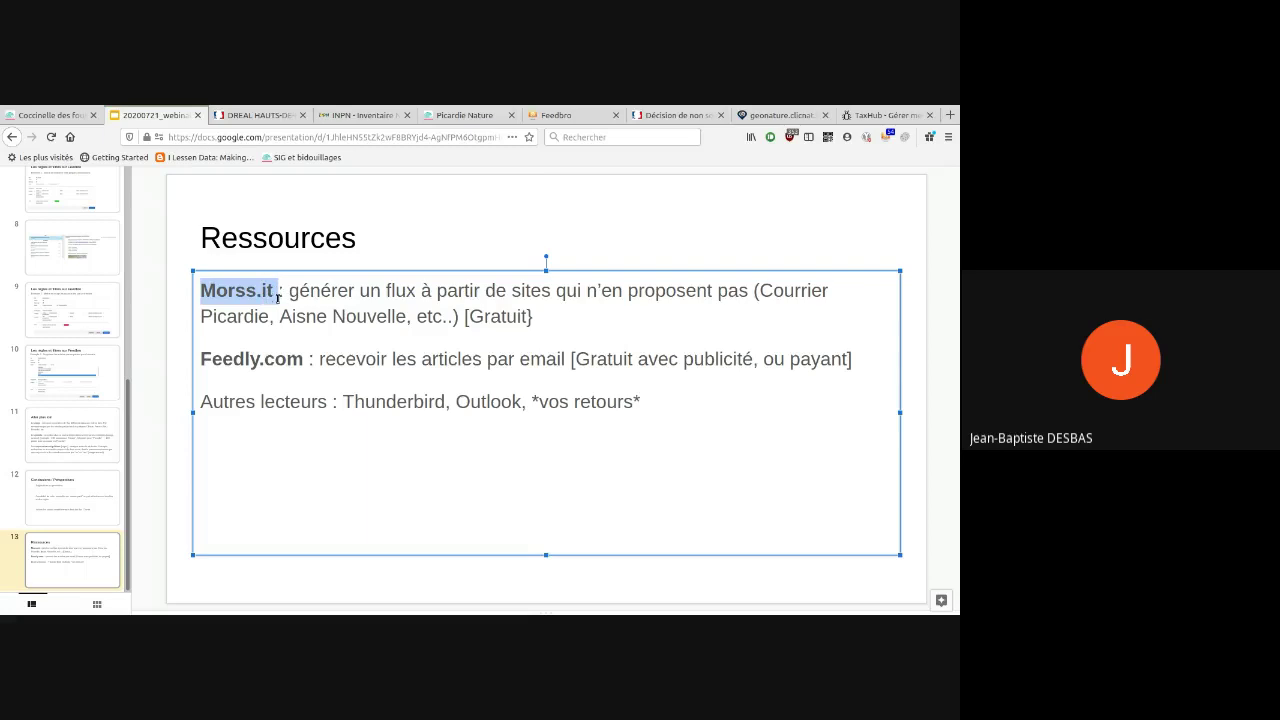
pyautogui.click(388, 247)
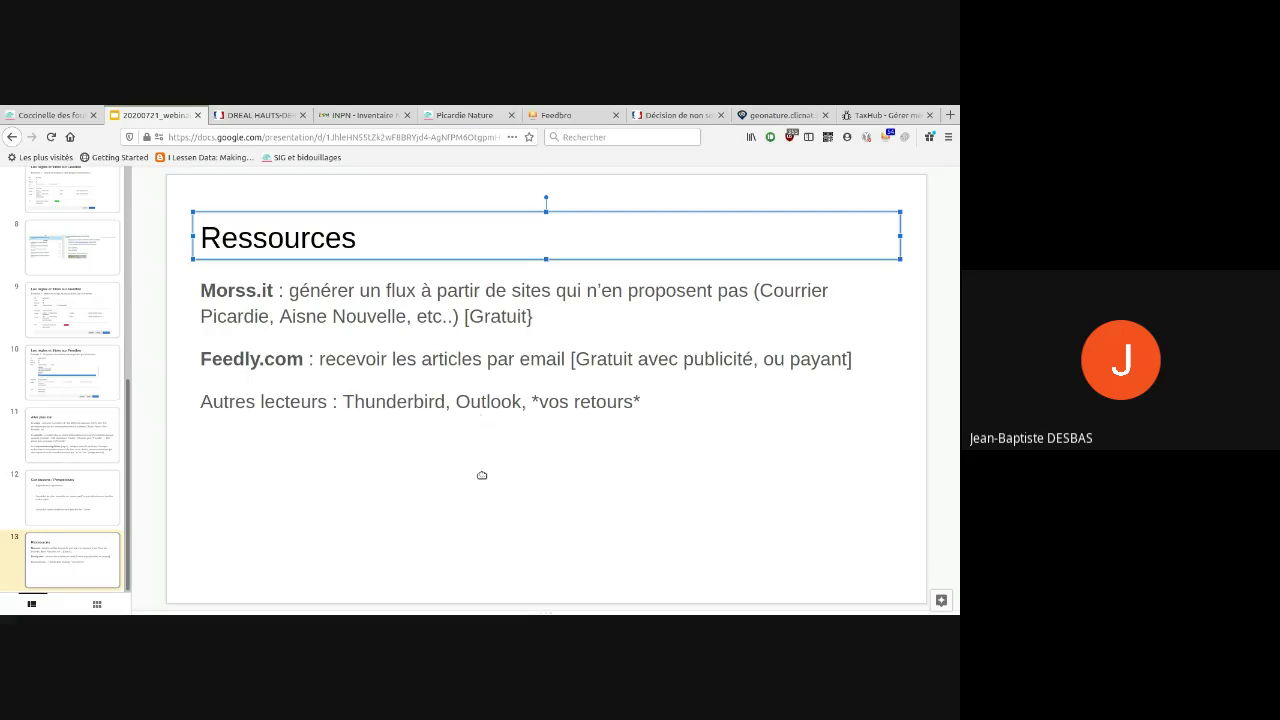
pyautogui.click(482, 476)
pyautogui.click(300, 215)
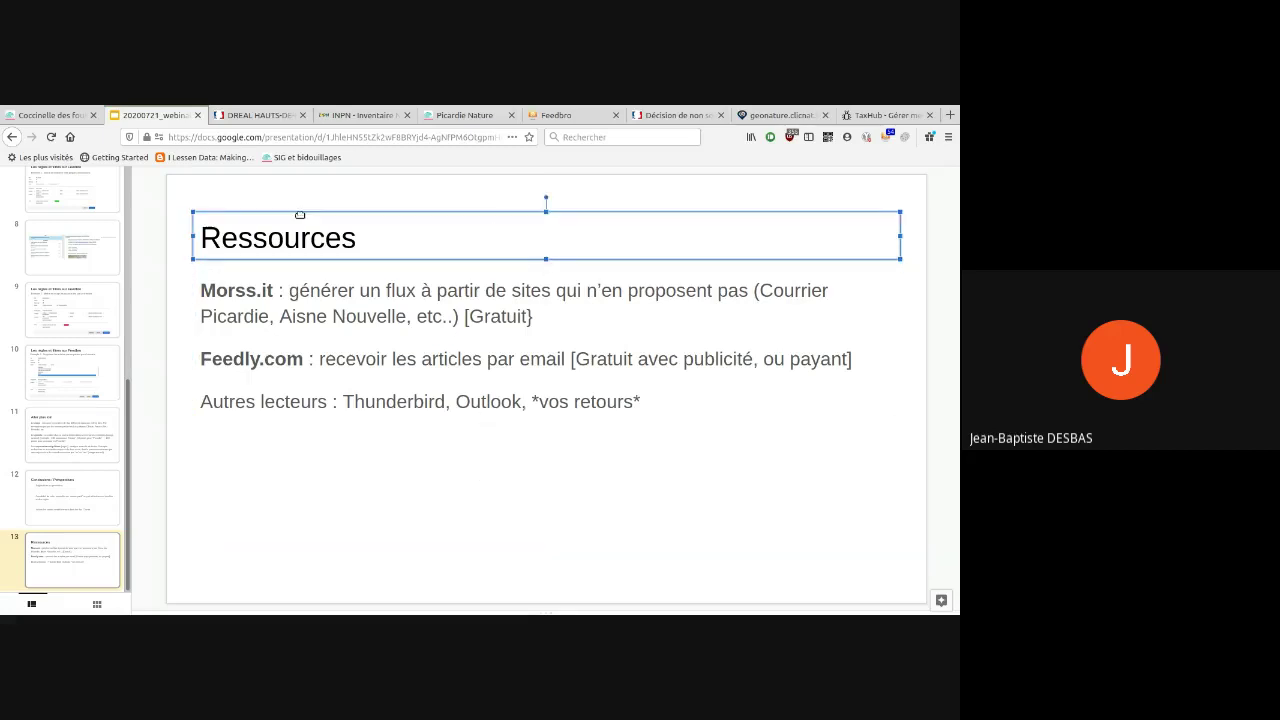
pyautogui.click(173, 197)
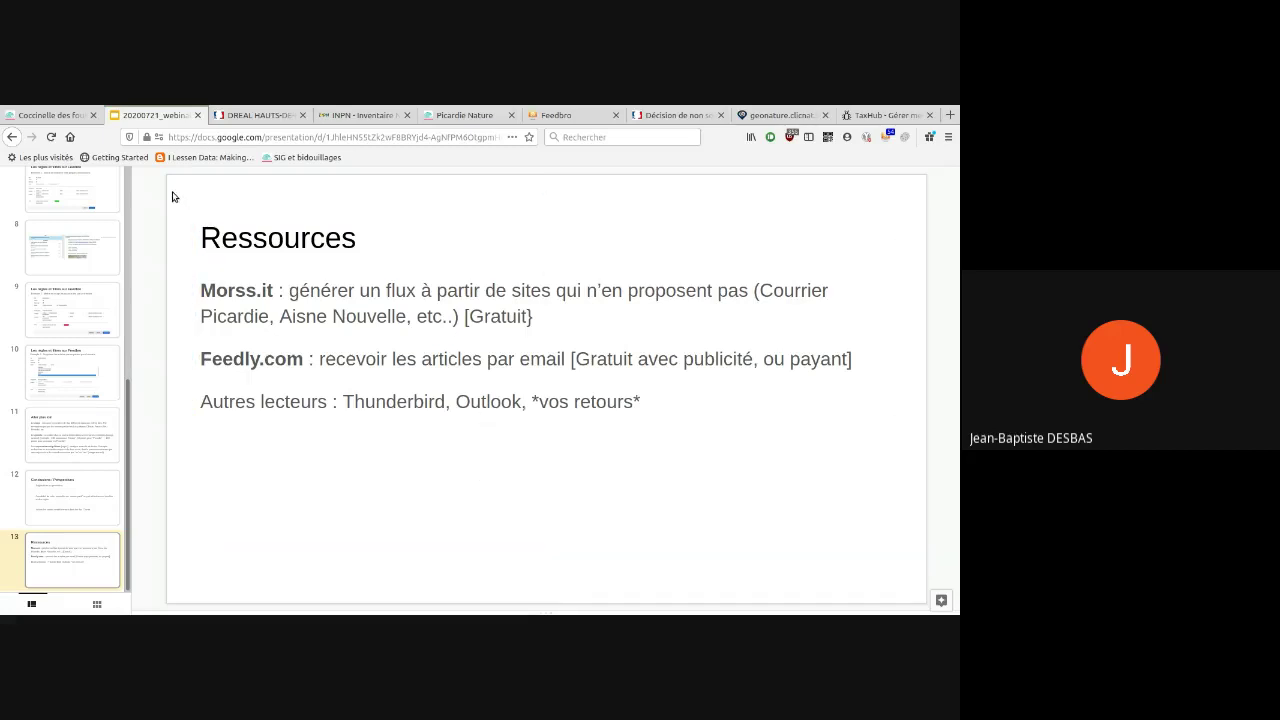